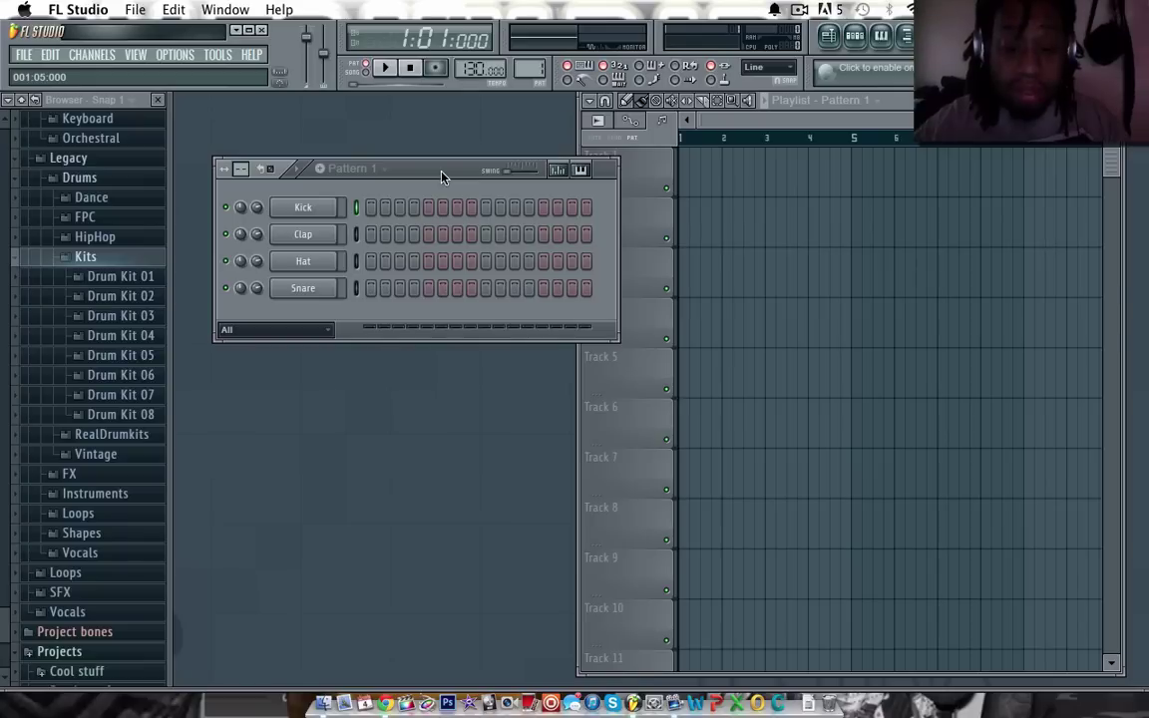
Step: Insert an FL Keys channel above the Kick channel in Pattern 1
{"action": "right_click", "coordinate": [304, 209]}
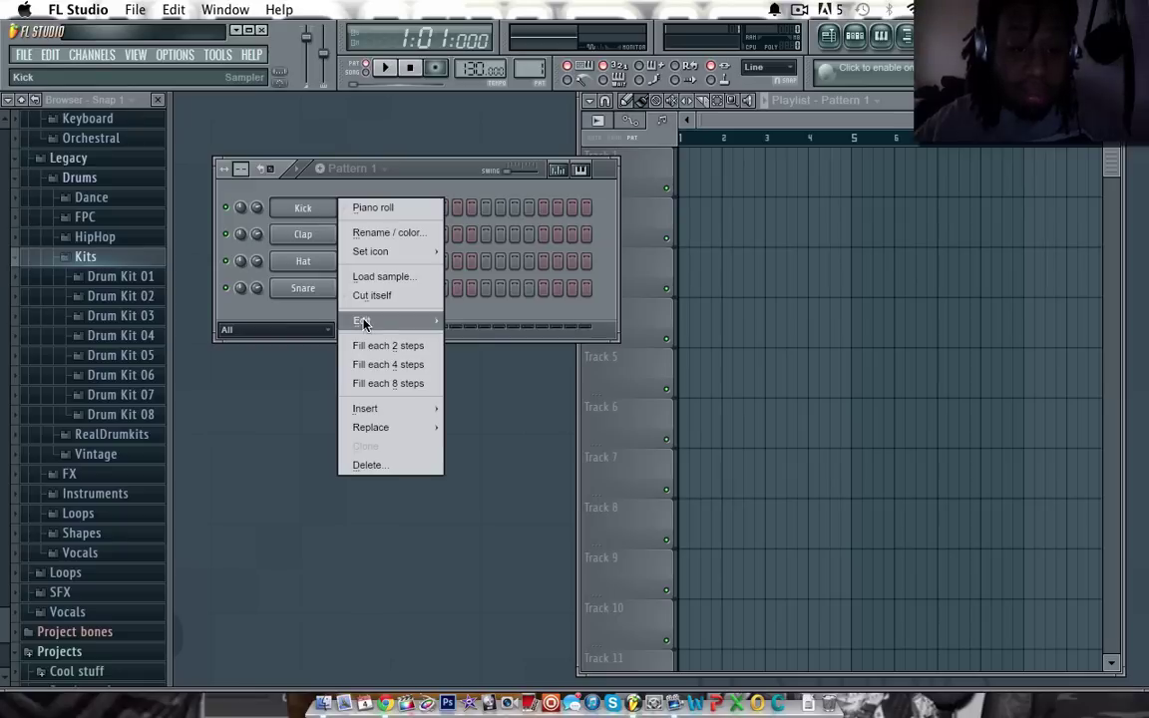
{"action": "mouse_move", "coordinate": [365, 409]}
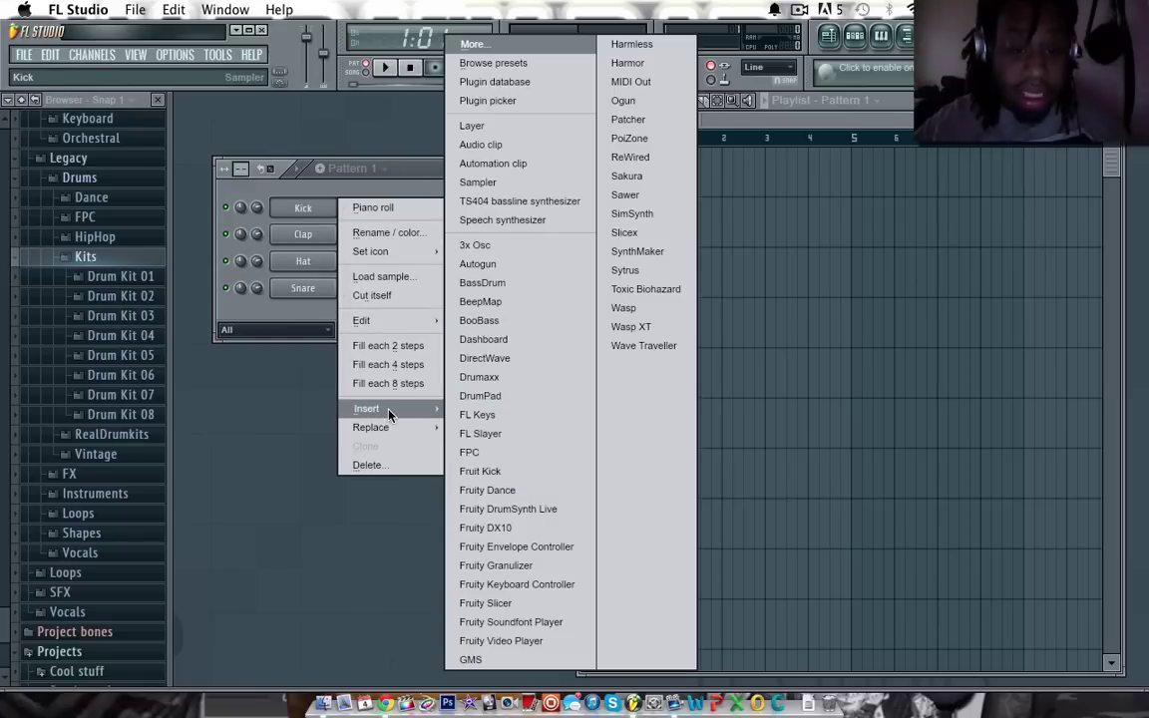
{"action": "left_click", "coordinate": [518, 414]}
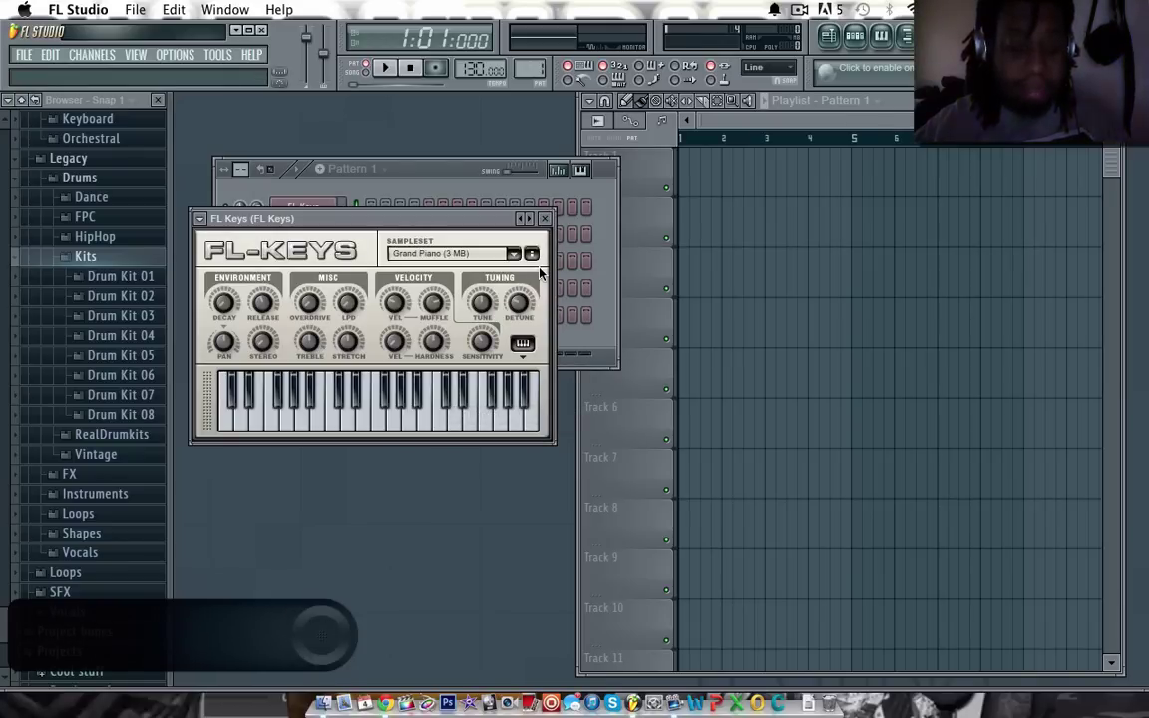
Step: Audition a few notes of the FL Keys Grand Piano sound and close the plugin window
{"action": "key", "text": "z"}
{"action": "key", "text": "x"}
{"action": "key", "text": "v"}
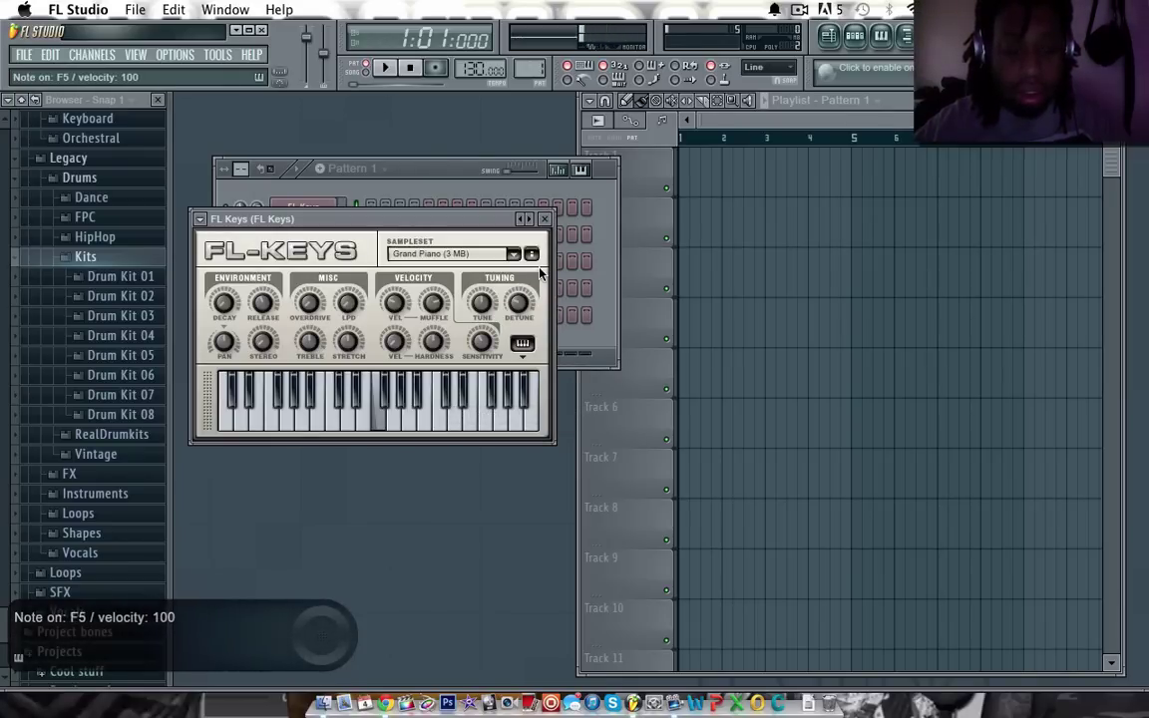
{"action": "key", "text": "b"}
{"action": "key", "text": "z"}
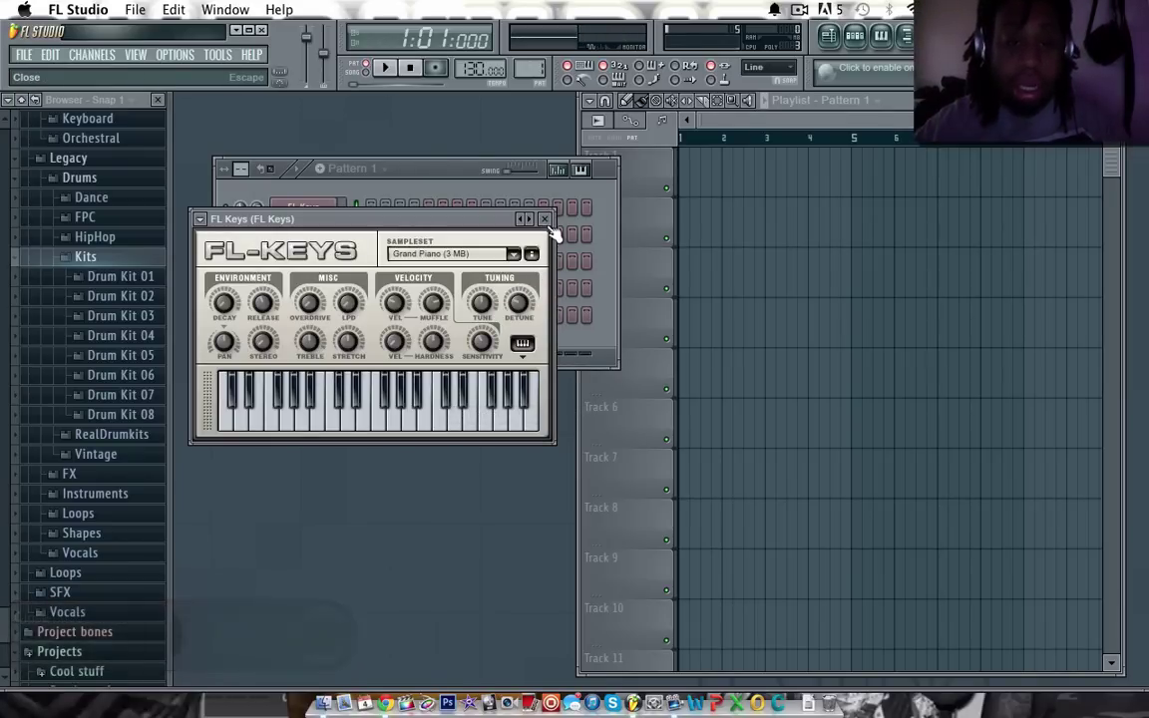
{"action": "left_click", "coordinate": [544, 220]}
Step: Open the piano roll of the FL Keys channel and try out notes across its keyboard range
{"action": "right_click", "coordinate": [335, 207]}
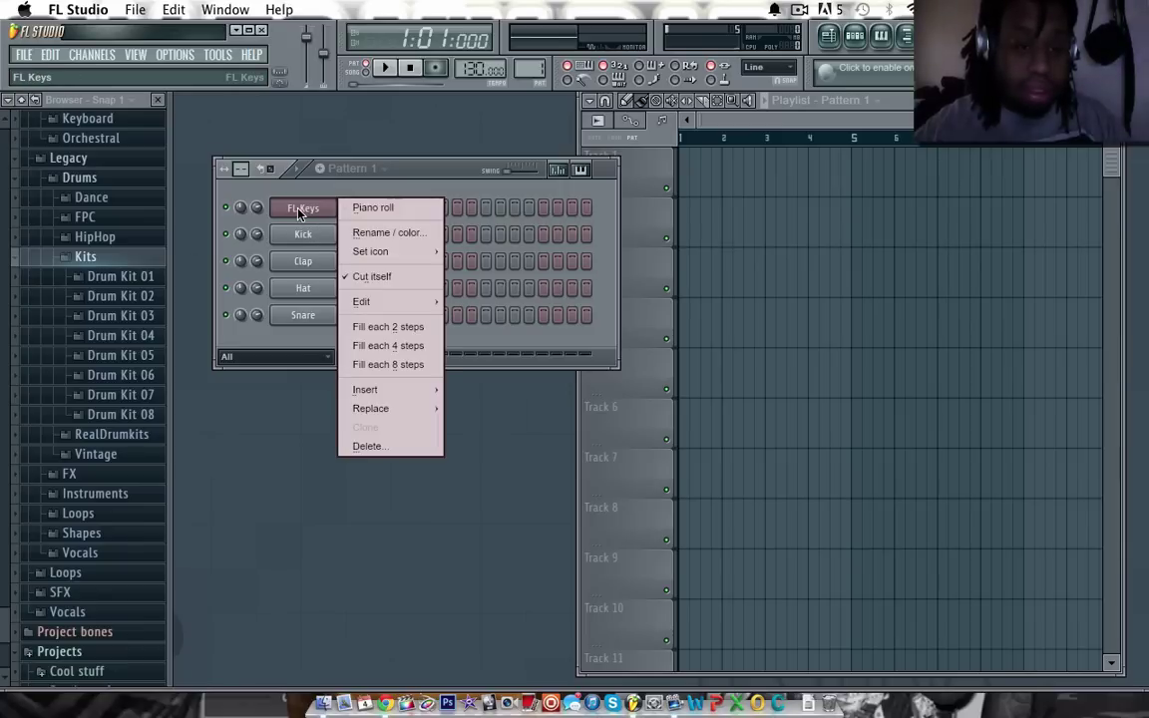
{"action": "left_click", "coordinate": [376, 209]}
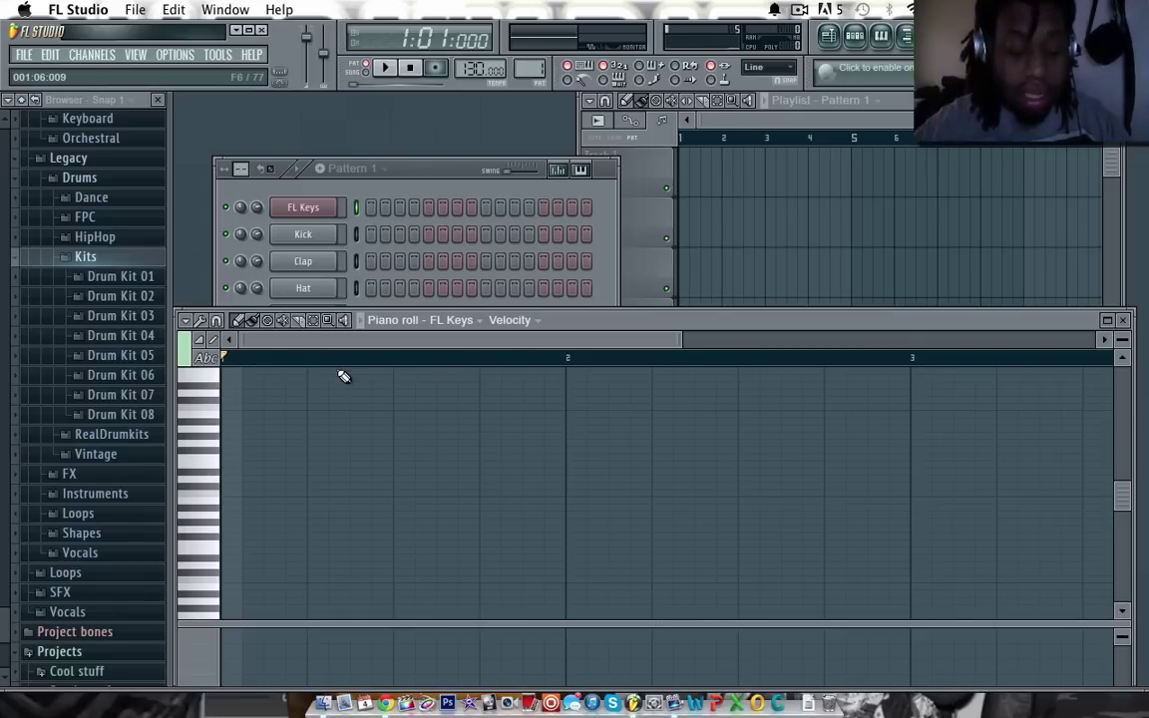
{"action": "key", "text": "z"}
{"action": "key", "text": "x"}
{"action": "key", "text": "c"}
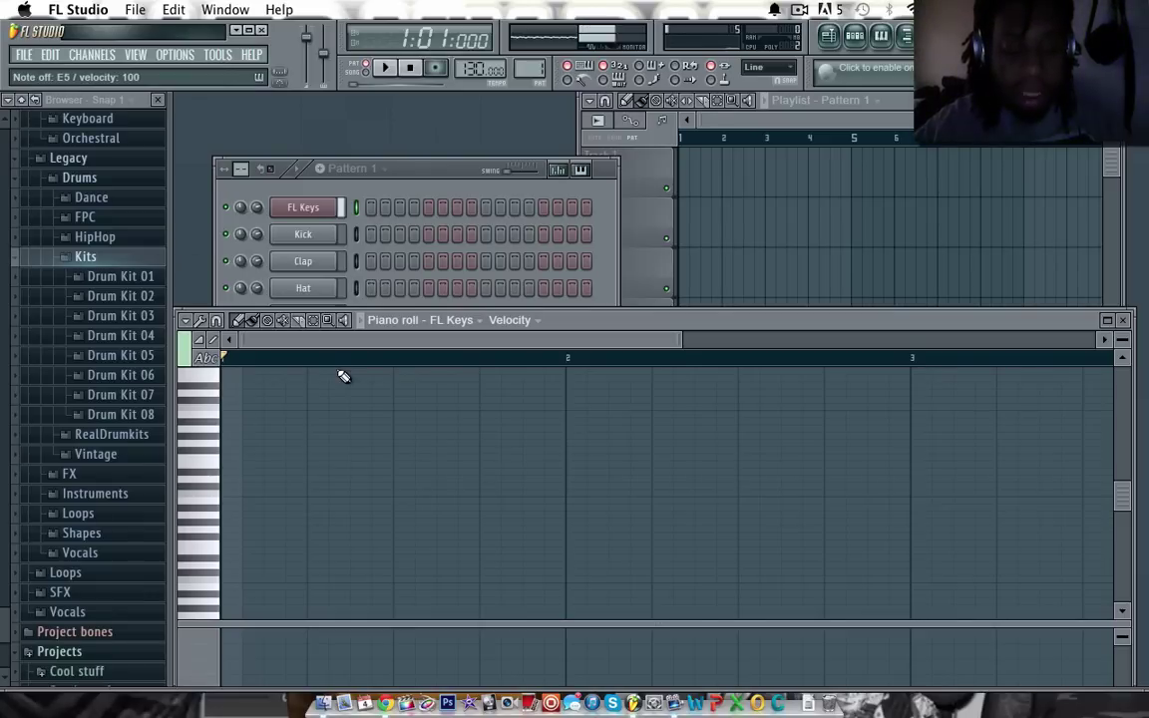
{"action": "key", "text": "v"}
{"action": "key", "text": "b"}
{"action": "key", "text": "n"}
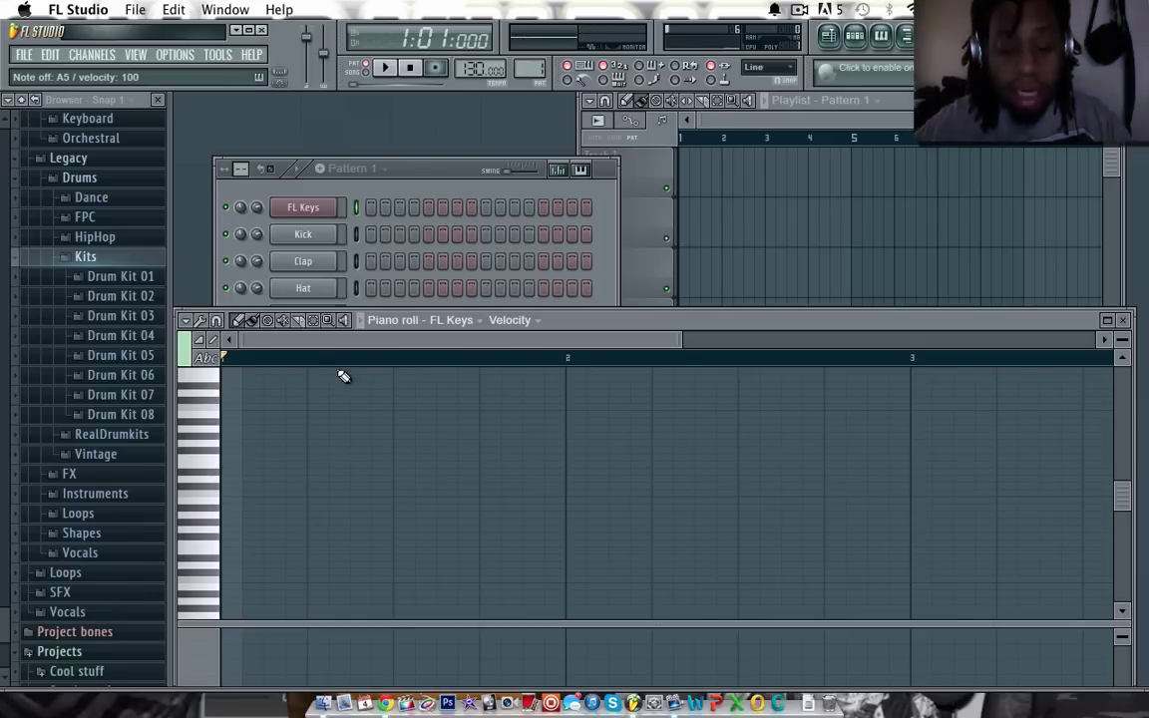
{"action": "key", "text": "x"}
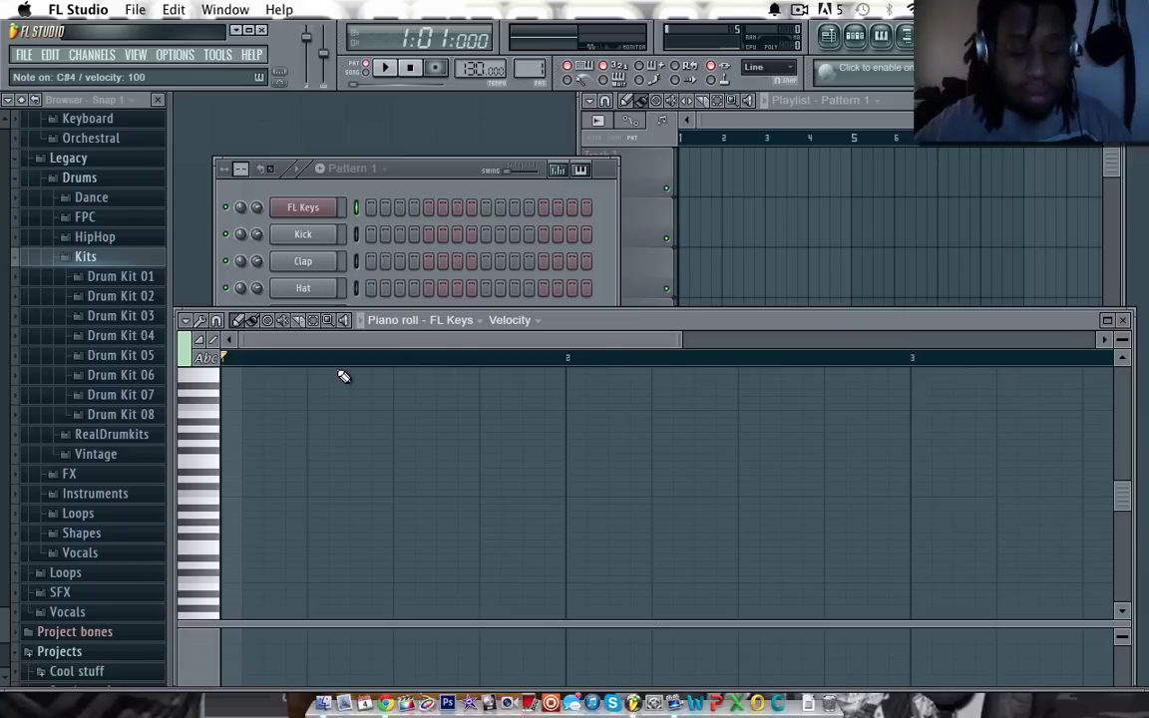
{"action": "key", "text": "d"}
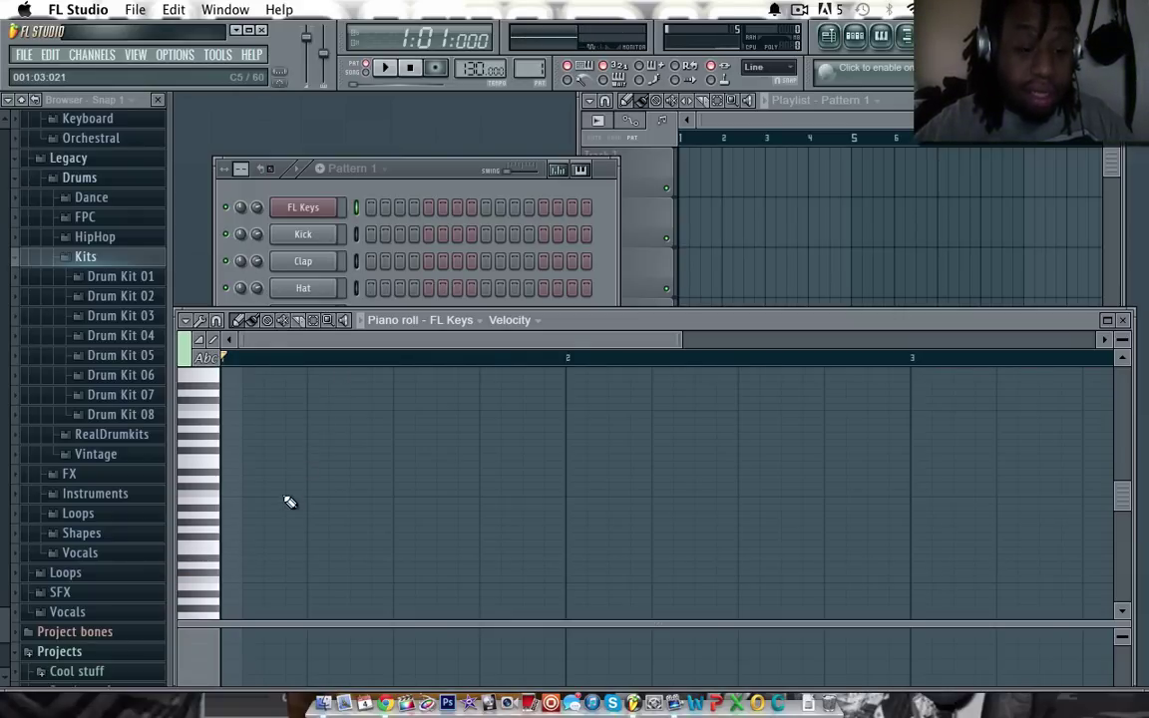
Step: Widen the piano roll's keyboard and place short notes C5, E5, F5 and G5 on the four beats of bar 1
{"action": "left_click", "coordinate": [209, 357]}
{"action": "key", "text": "q"}
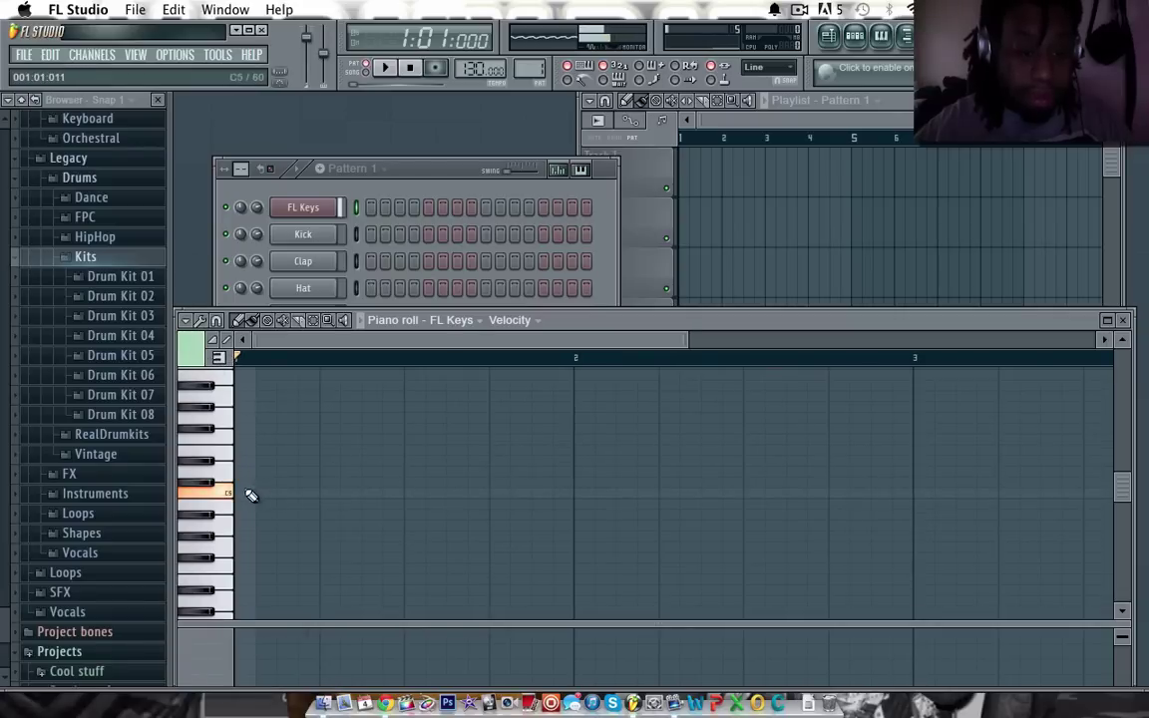
{"action": "left_click", "coordinate": [247, 493]}
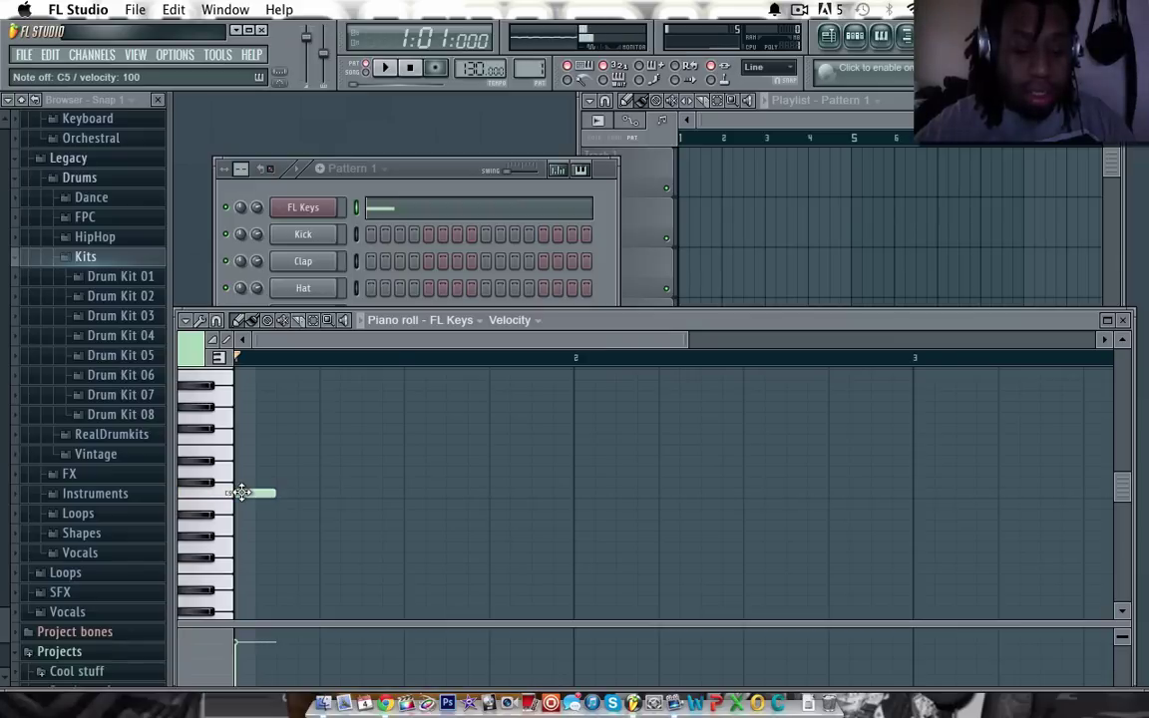
{"action": "key", "text": "e"}
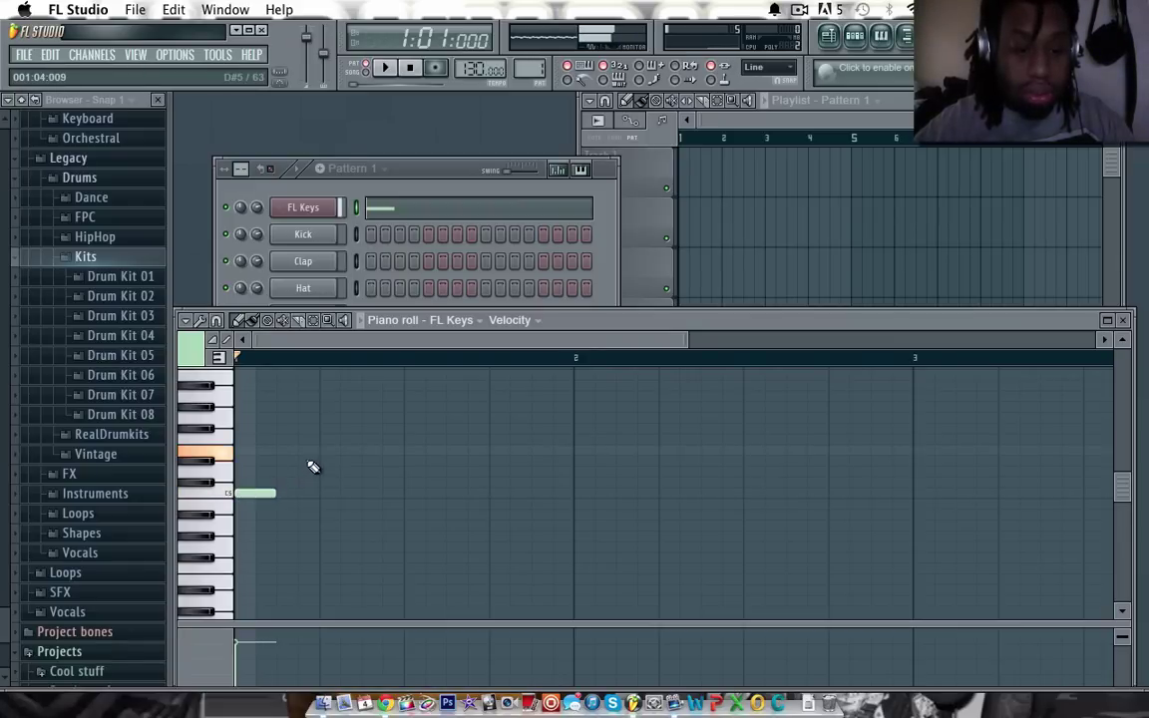
{"action": "left_click", "coordinate": [344, 451]}
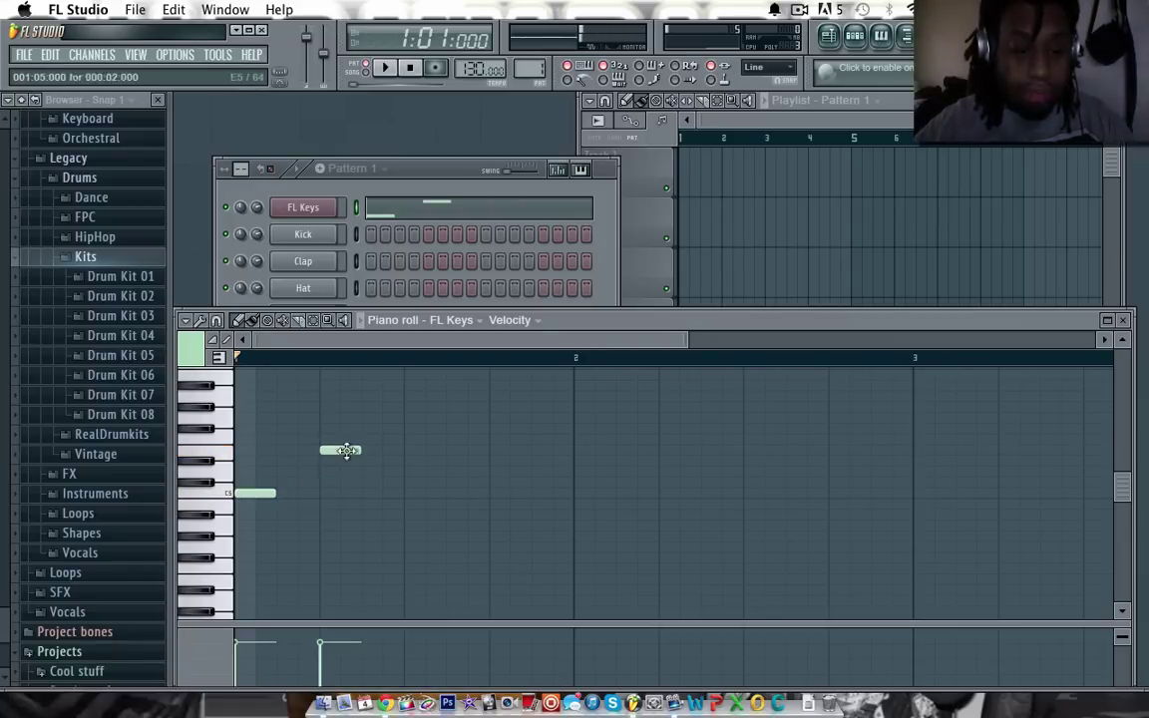
{"action": "left_click", "coordinate": [408, 439]}
{"action": "key", "text": "b"}
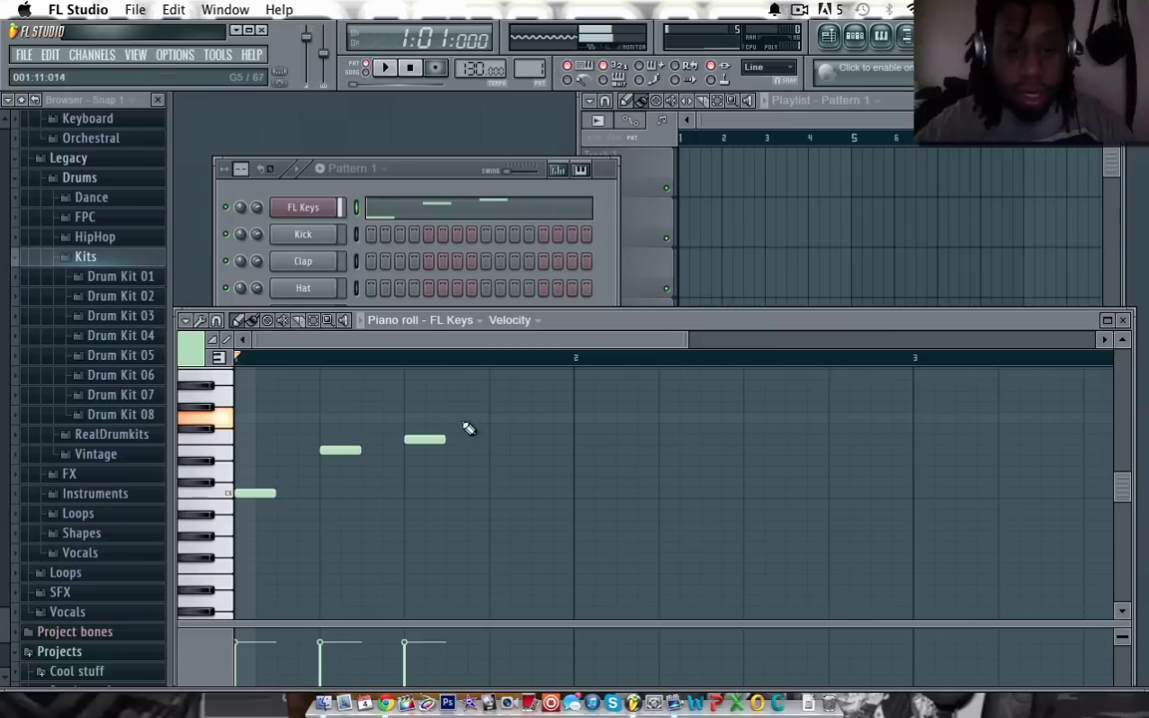
{"action": "left_click", "coordinate": [492, 418]}
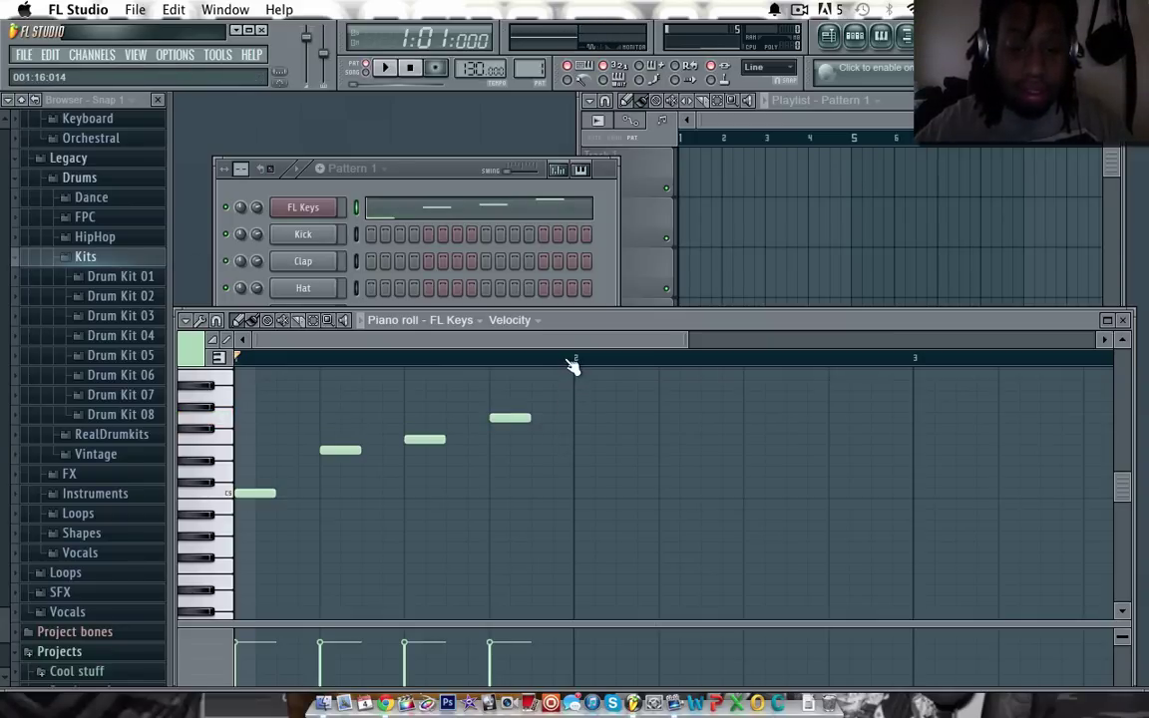
Step: Select all four notes of bar 1 and copy the phrase into bars 2, 3 and 4
{"action": "mouse_move", "coordinate": [572, 366]}
{"action": "left_mouse_down"}
{"action": "mouse_move", "coordinate": [531, 359]}
{"action": "mouse_move", "coordinate": [477, 377]}
{"action": "mouse_move", "coordinate": [495, 376]}
{"action": "left_mouse_up"}
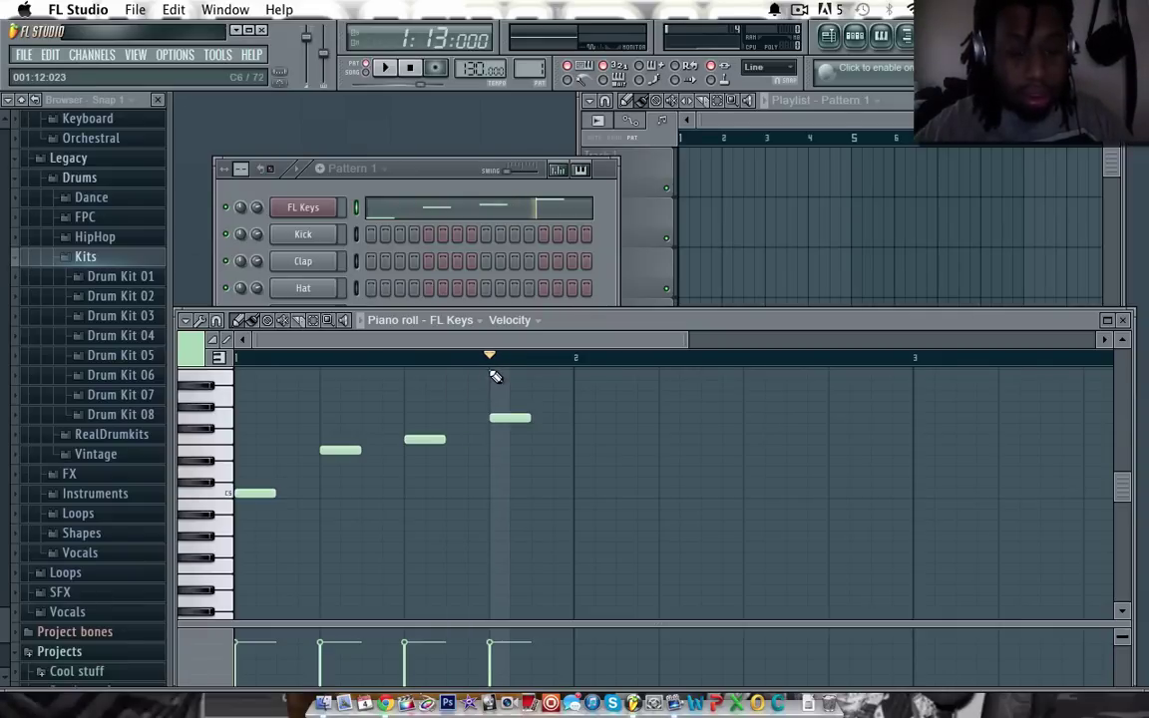
{"action": "key", "text": "ctrl+a"}
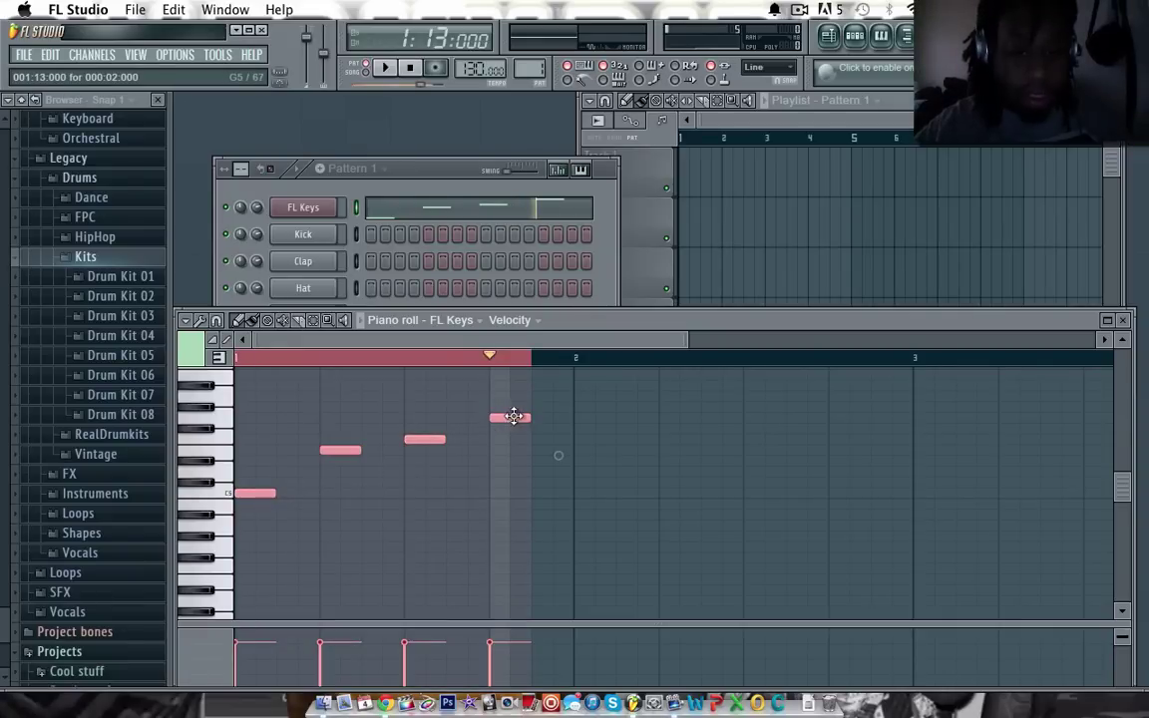
{"action": "left_click_drag", "start_coordinate": [511, 418], "coordinate": [977, 426]}
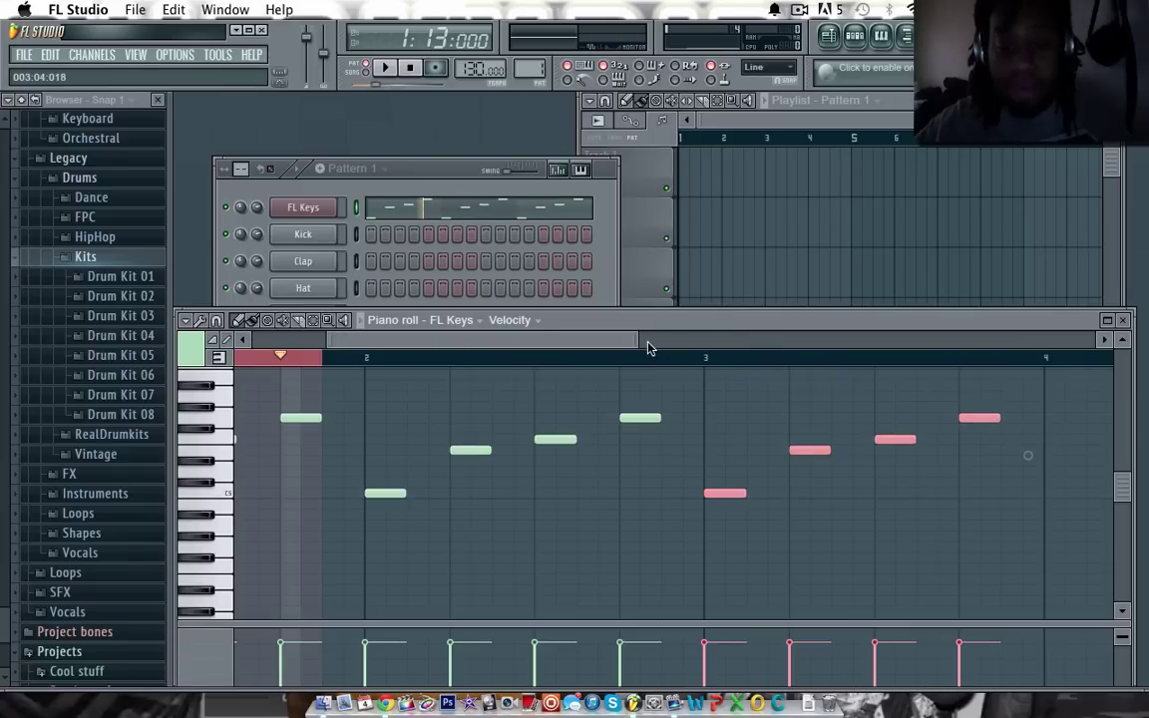
{"action": "left_click_drag", "start_coordinate": [635, 342], "coordinate": [798, 342]}
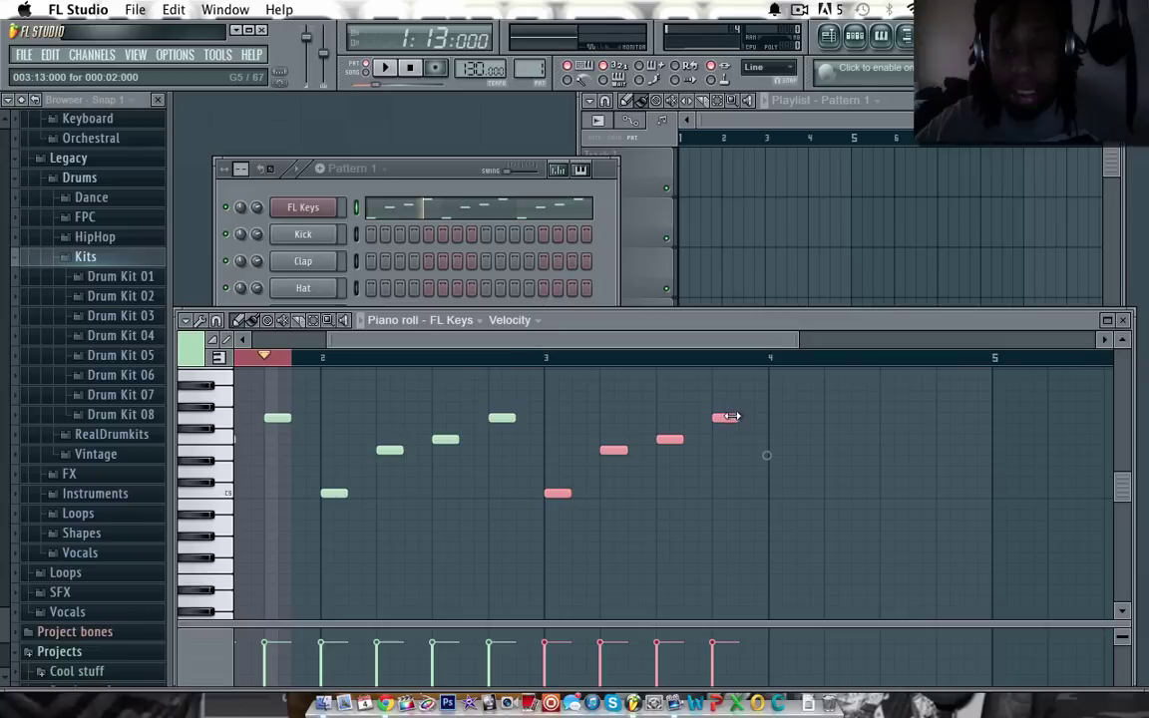
{"action": "left_click_drag", "start_coordinate": [725, 417], "coordinate": [948, 397]}
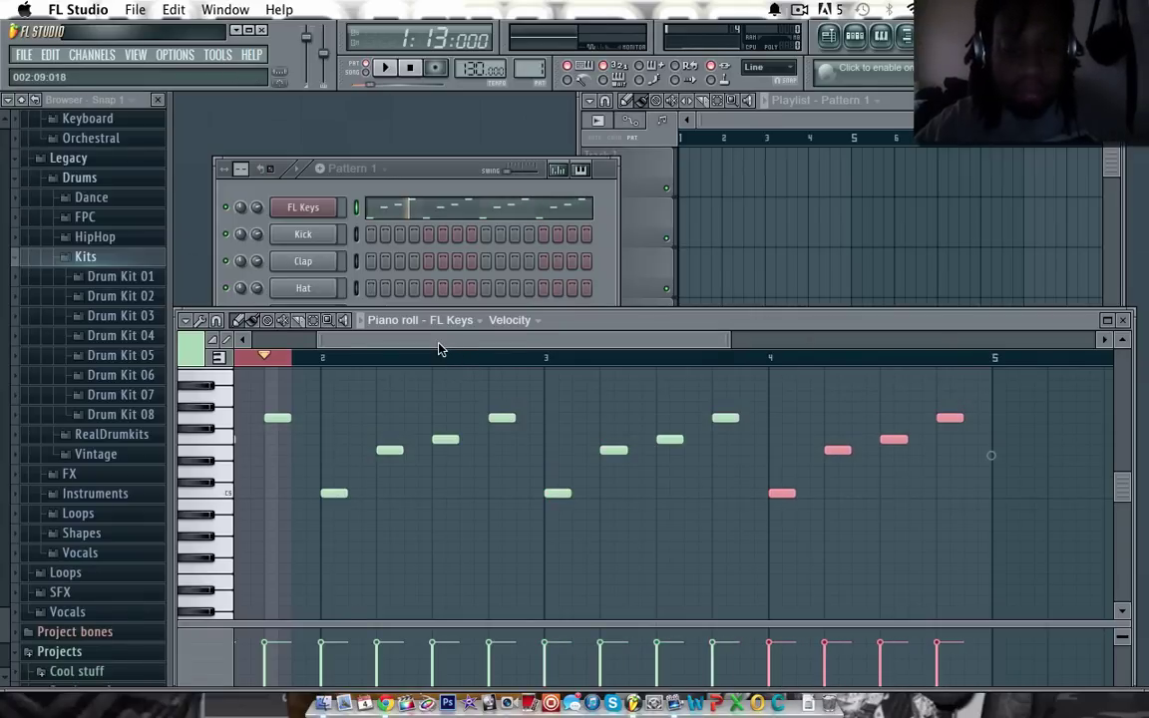
Step: Deselect the notes, set the playback position near the start of bar 1, and play back the melody before stopping it
{"action": "left_click_drag", "start_coordinate": [439, 342], "coordinate": [201, 369]}
{"action": "left_click", "coordinate": [256, 360]}
{"action": "left_click", "coordinate": [260, 365]}
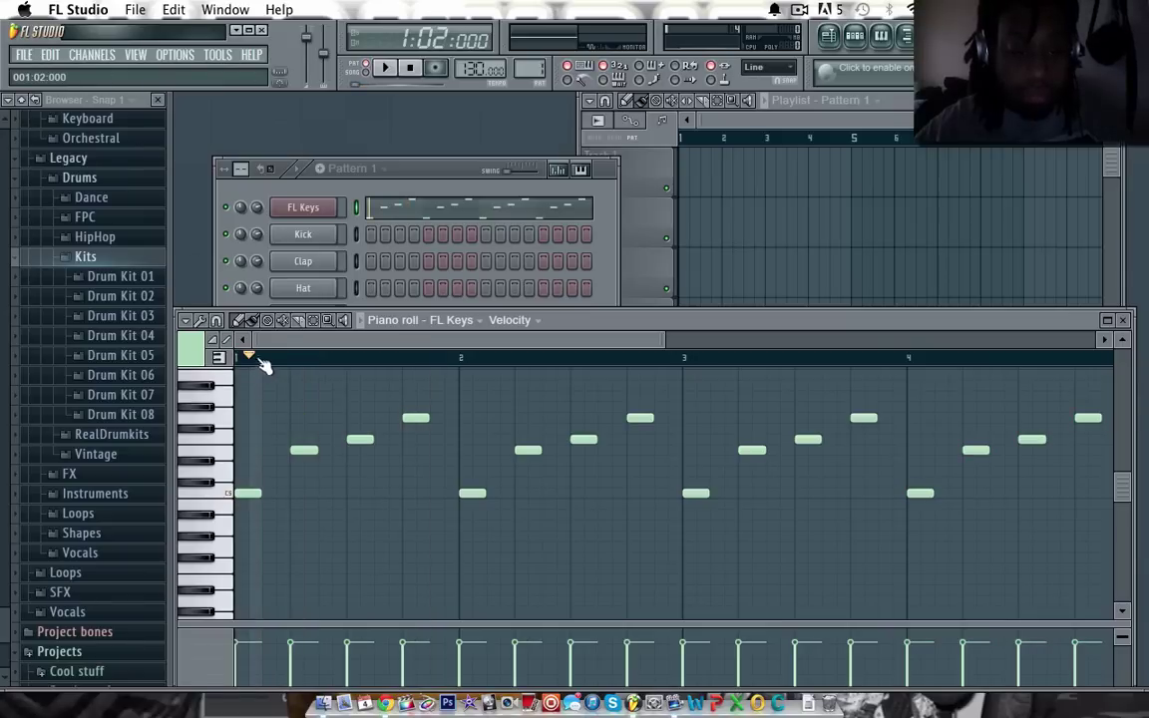
{"action": "key", "text": "space"}
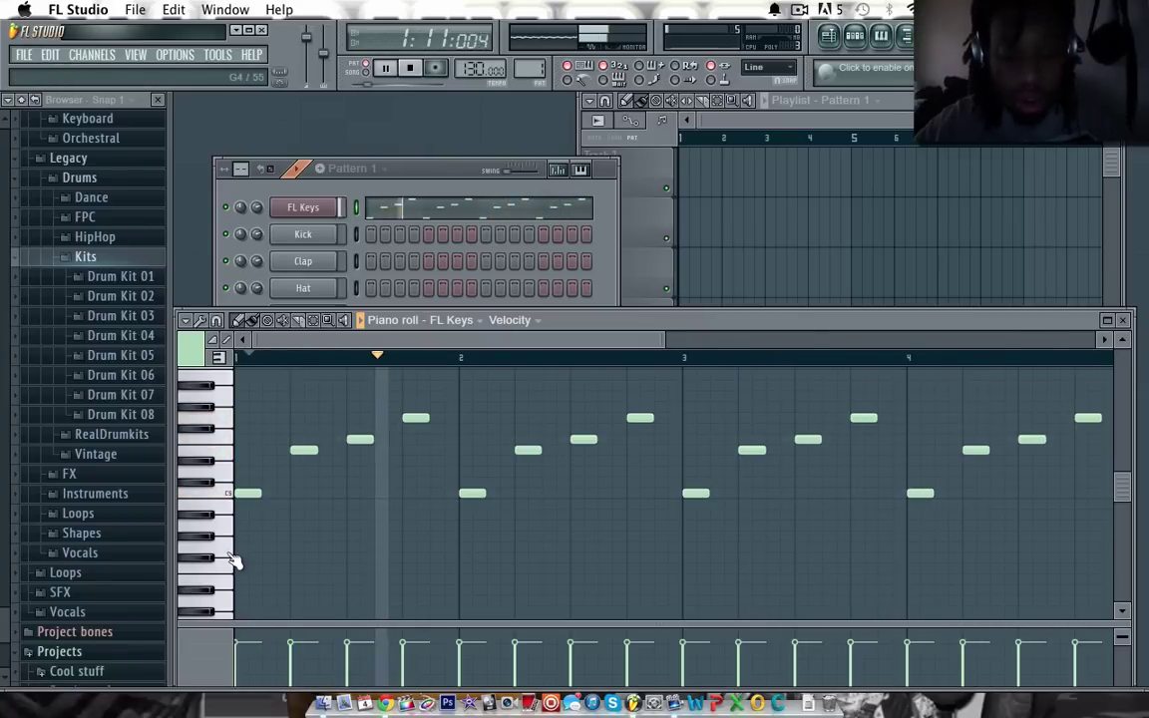
{"action": "key", "text": "space"}
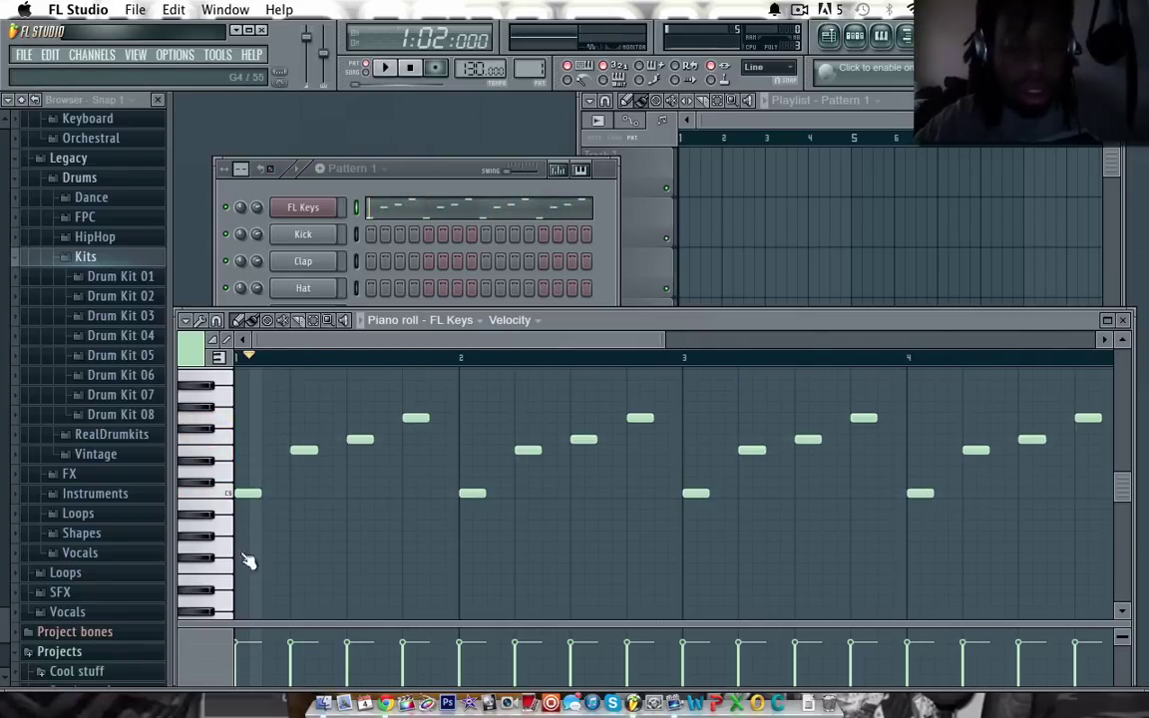
Step: Add a C4 bass note at the start of bar 1 and stretch it to one full bar
{"action": "scroll", "coordinate": [291, 557], "scroll_direction": "down", "scroll_amount": 3}
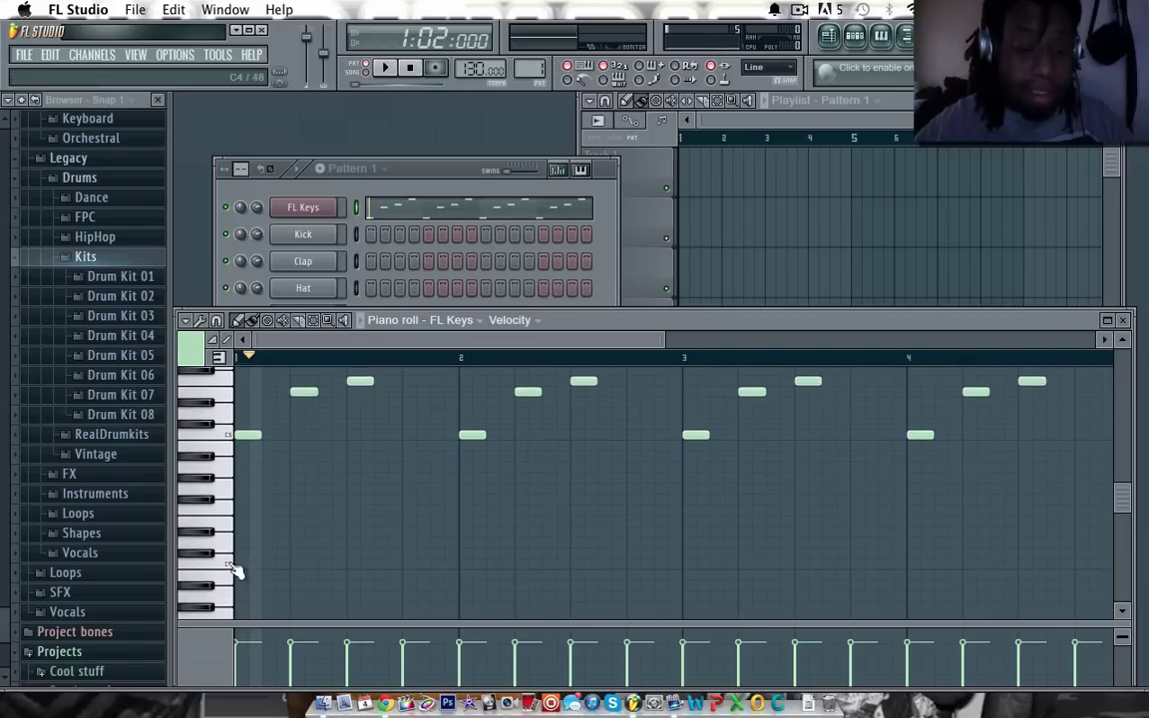
{"action": "left_click", "coordinate": [228, 564]}
{"action": "left_click", "coordinate": [249, 562]}
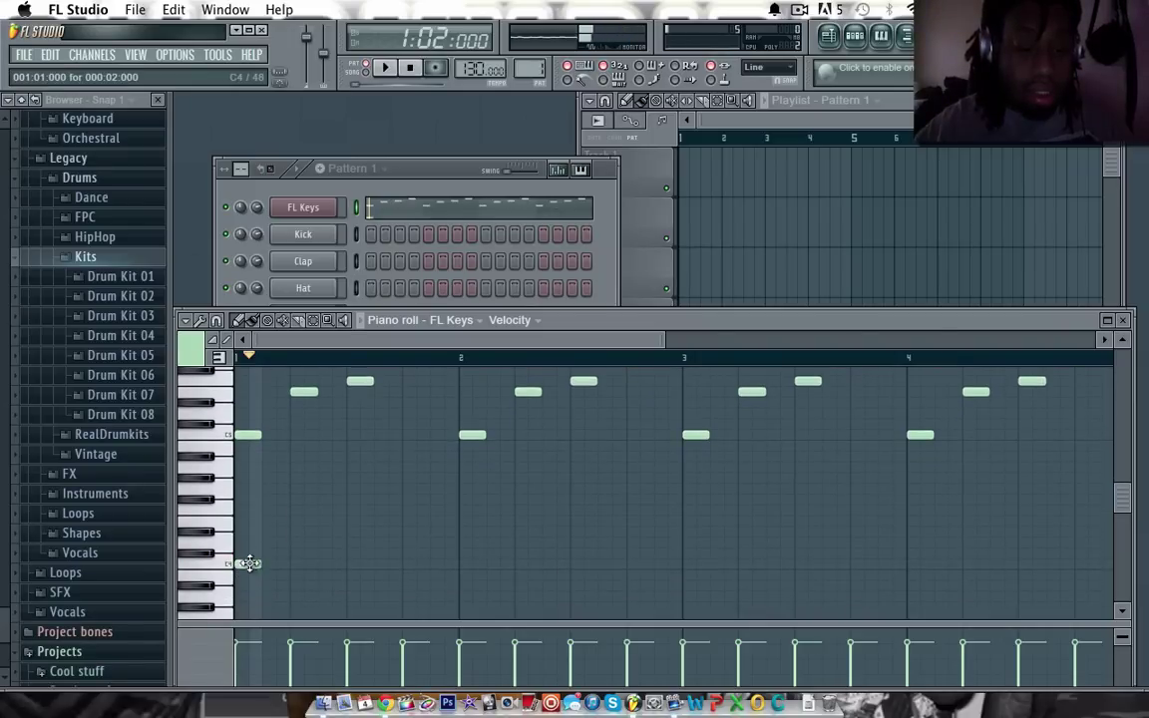
{"action": "scroll", "coordinate": [363, 569], "scroll_direction": "down", "scroll_amount": 1}
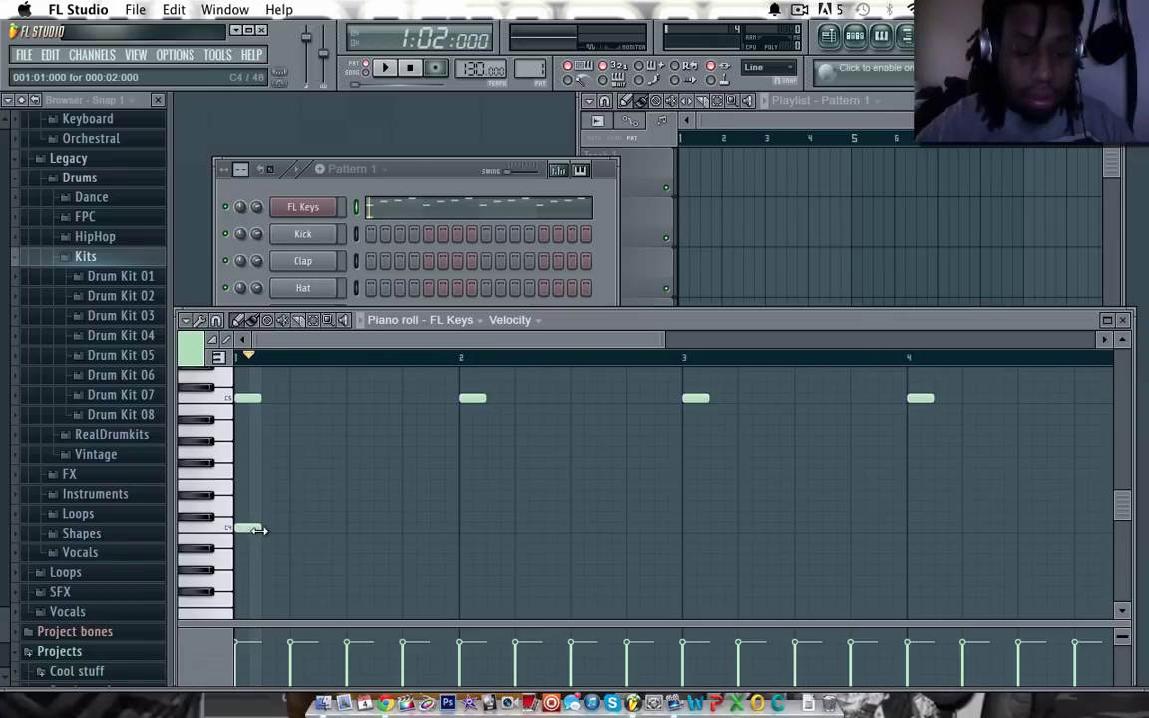
{"action": "left_click_drag", "start_coordinate": [258, 526], "coordinate": [451, 529]}
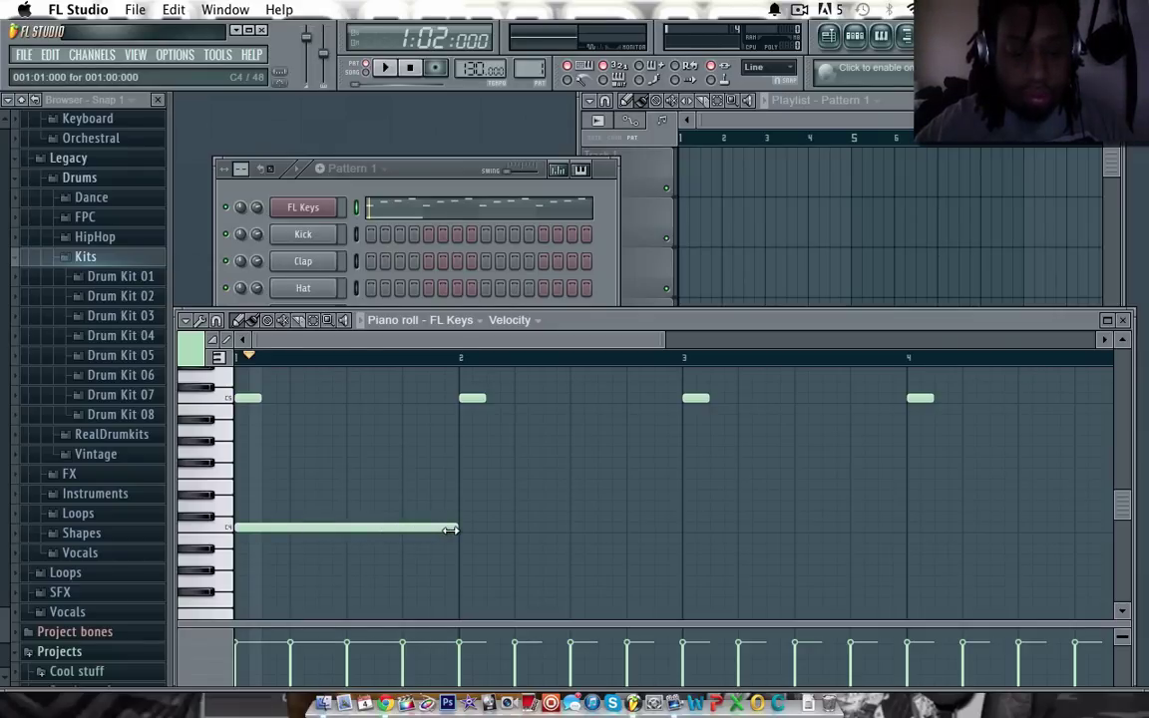
Step: Add an A3 bass note on beat 2 of bar 2 and shorten it to end at bar 3
{"action": "left_click", "coordinate": [229, 561]}
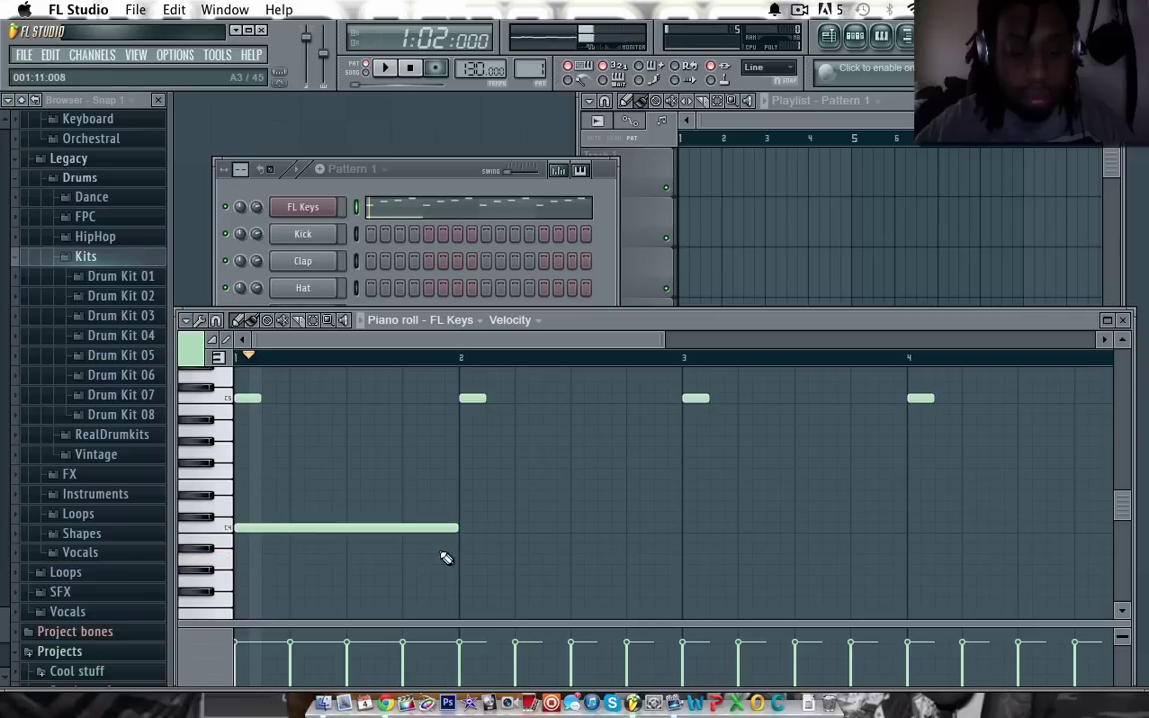
{"action": "left_click", "coordinate": [517, 560]}
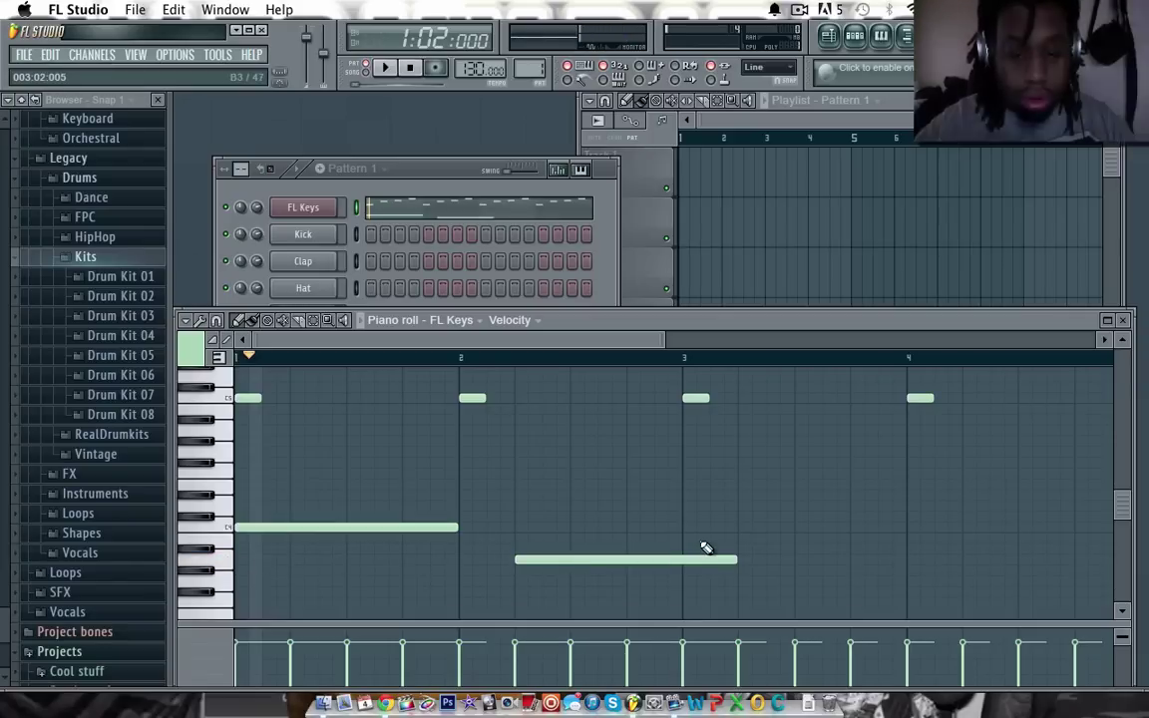
{"action": "left_click_drag", "start_coordinate": [738, 558], "coordinate": [708, 565]}
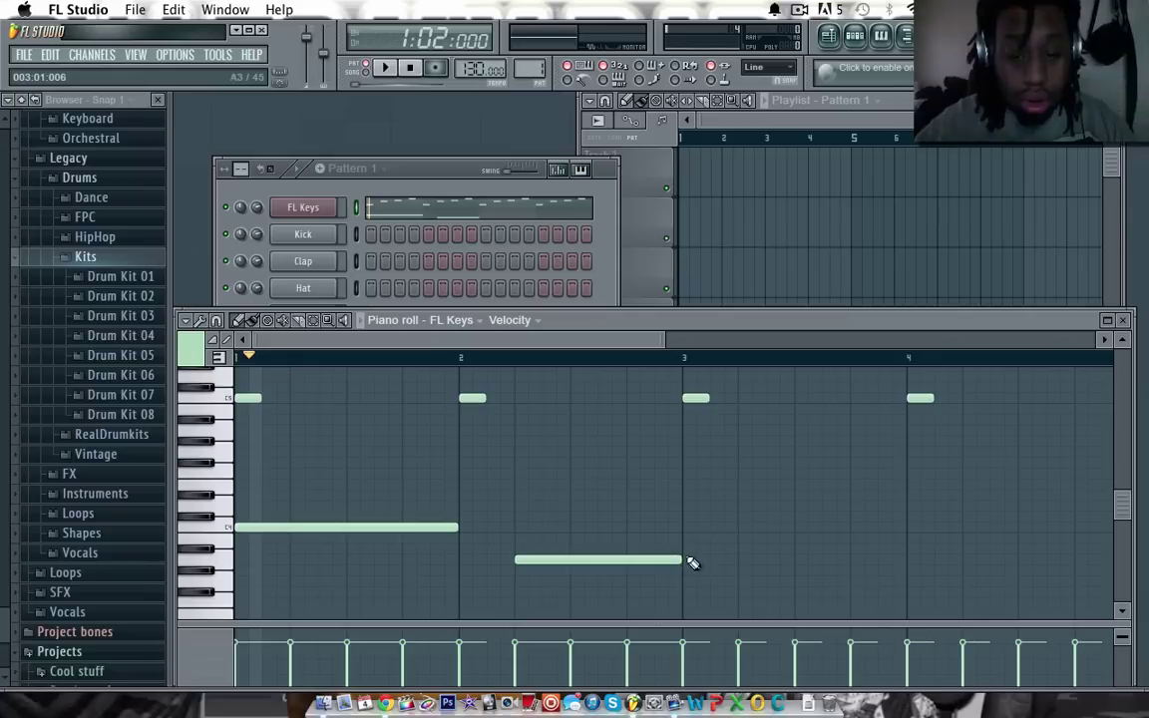
Step: Add a C4 bass note from bar 3 to beat 2 of bar 4, followed by an A3 note
{"action": "left_click", "coordinate": [682, 527]}
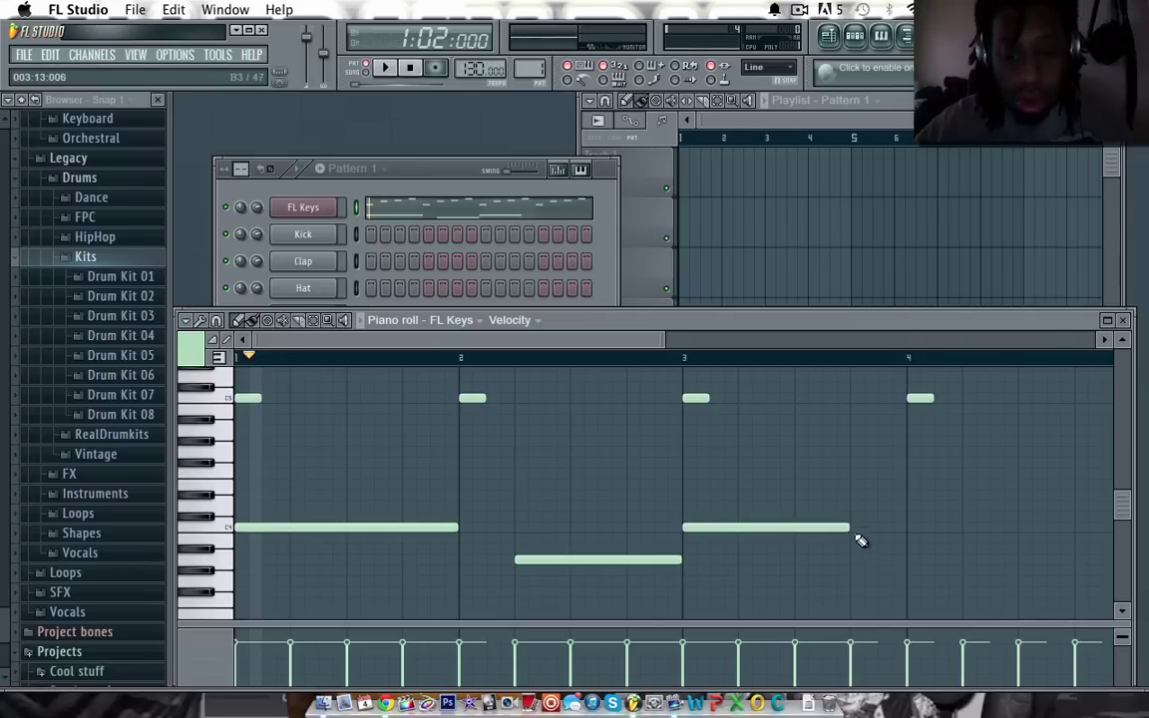
{"action": "left_click_drag", "start_coordinate": [849, 527], "coordinate": [914, 522]}
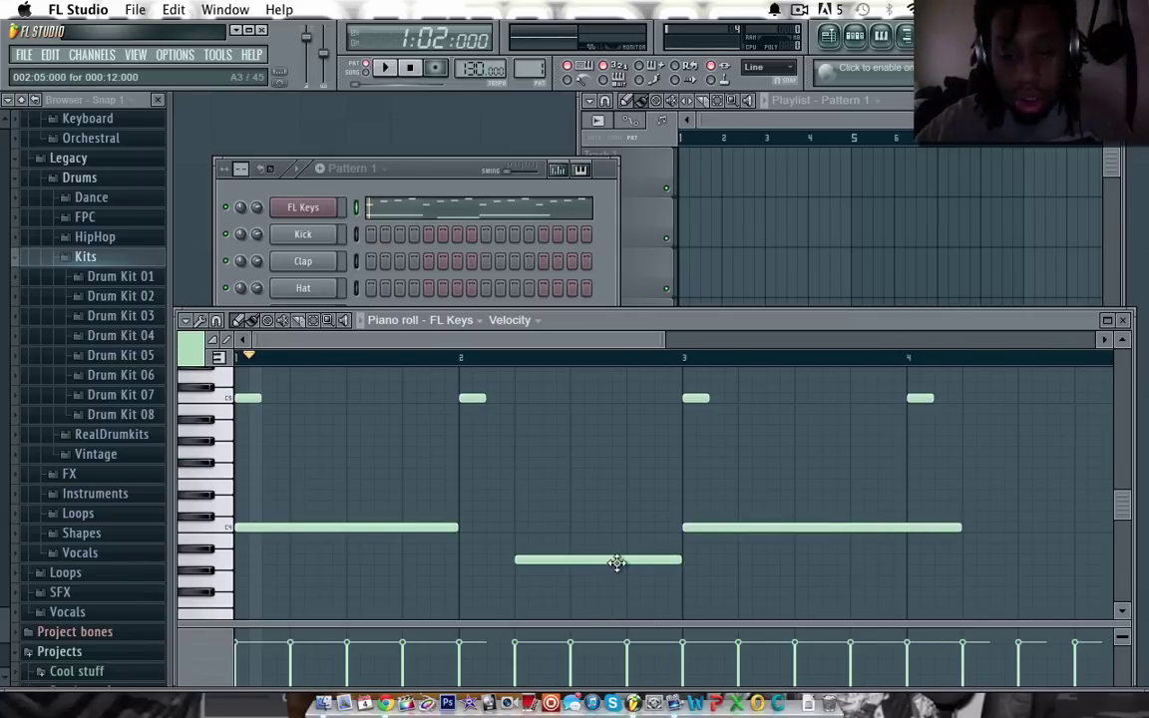
{"action": "left_click", "coordinate": [973, 560]}
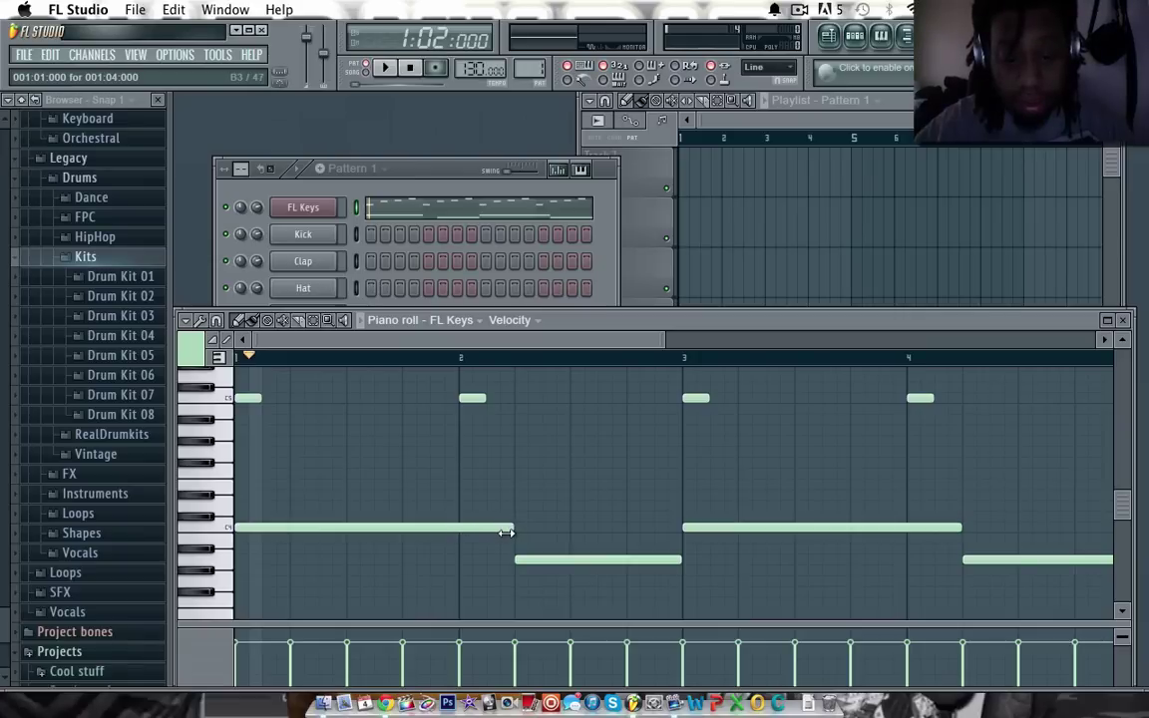
Step: Play back the FL Keys pattern, close its piano roll and stop playback
{"action": "left_click", "coordinate": [298, 169]}
{"action": "key", "text": "space"}
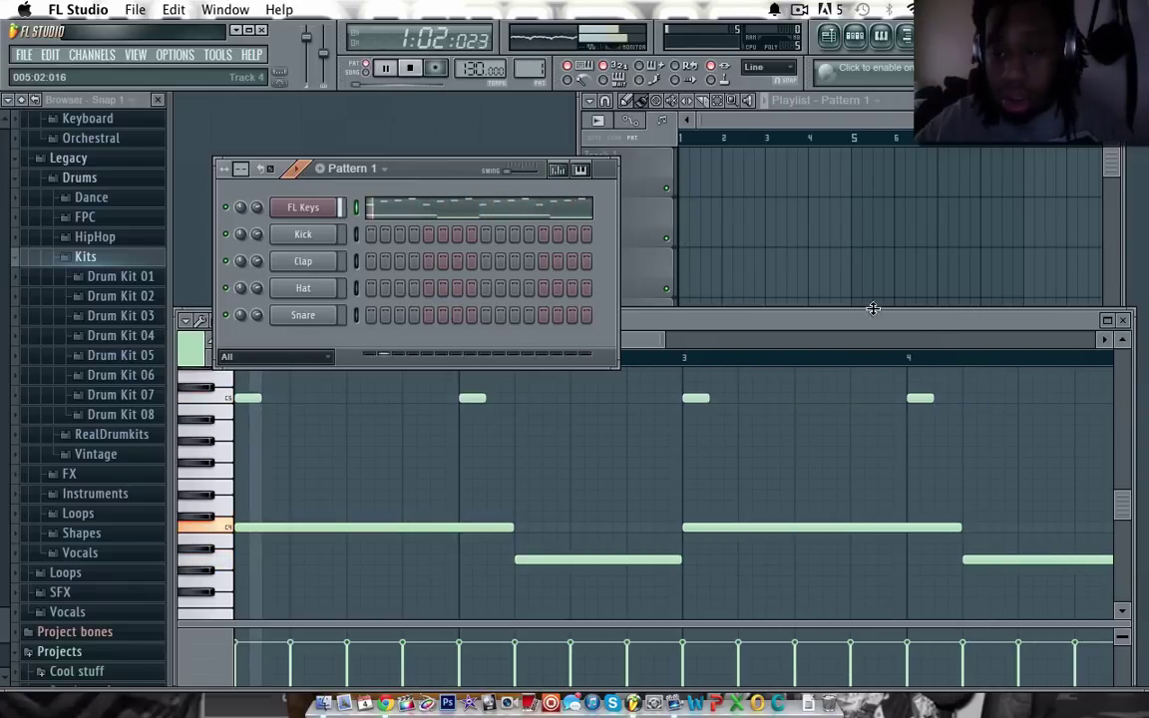
{"action": "left_click", "coordinate": [1123, 321]}
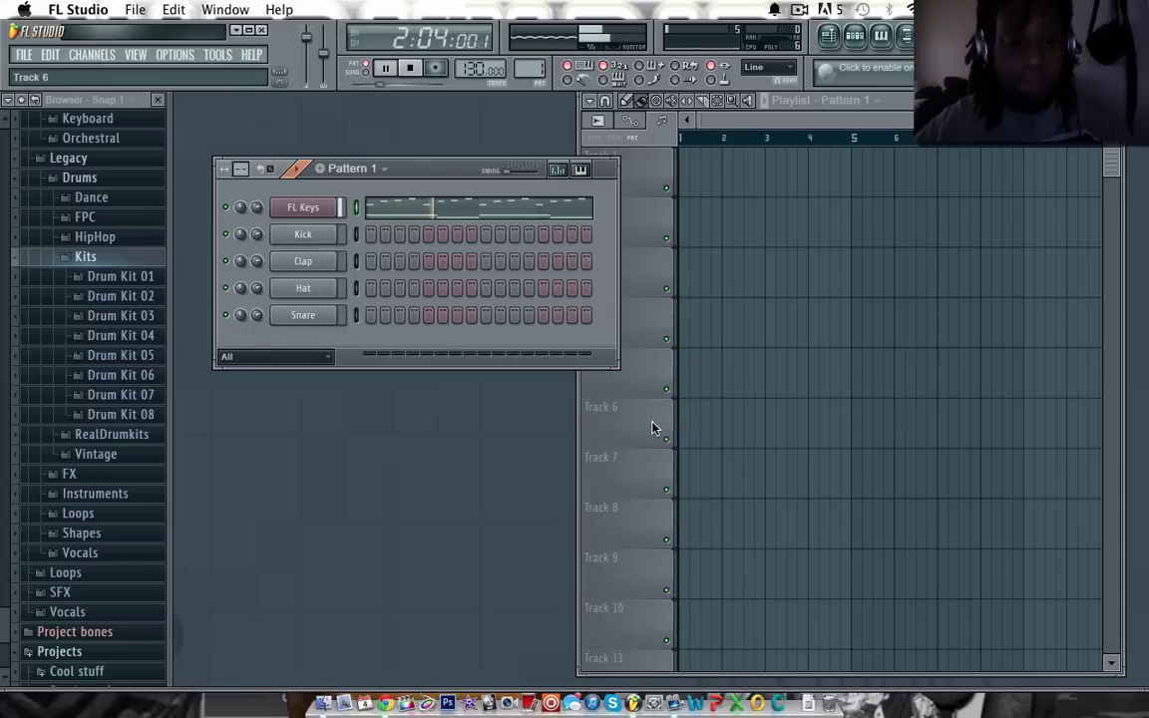
{"action": "left_click", "coordinate": [413, 68]}
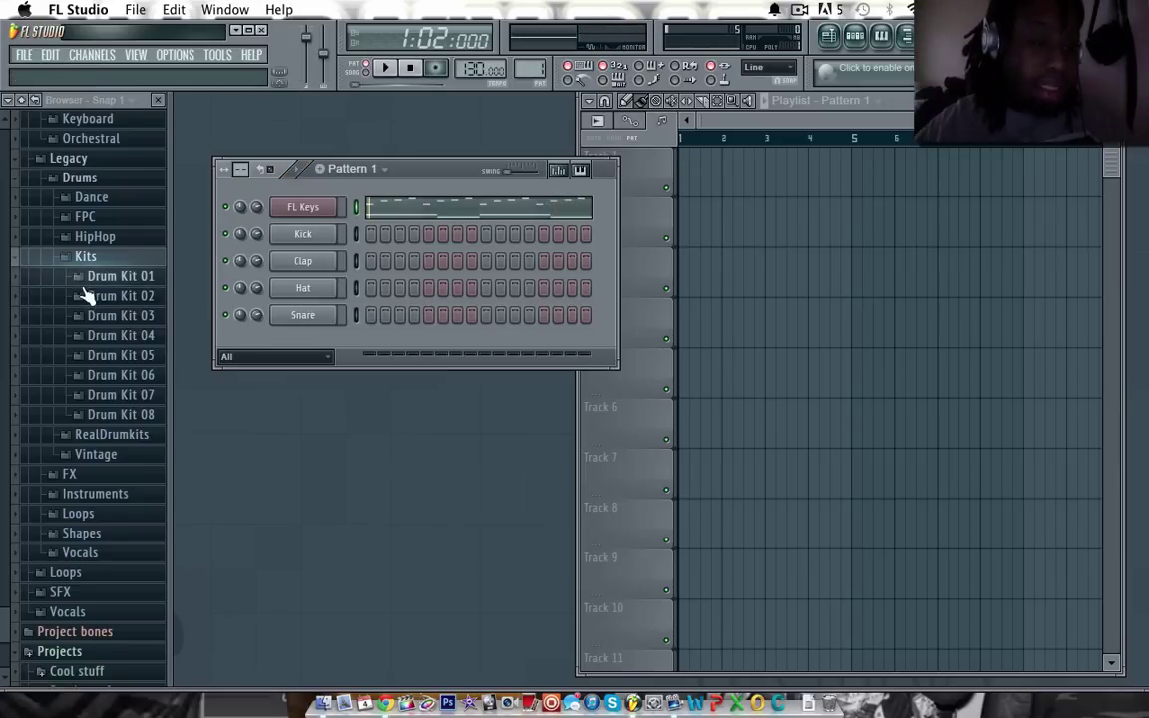
Step: Audition the hat, kick, ride, rim, snare and tom samples in the Drum Kit 01 folder, then collapse the folder
{"action": "left_click", "coordinate": [84, 278]}
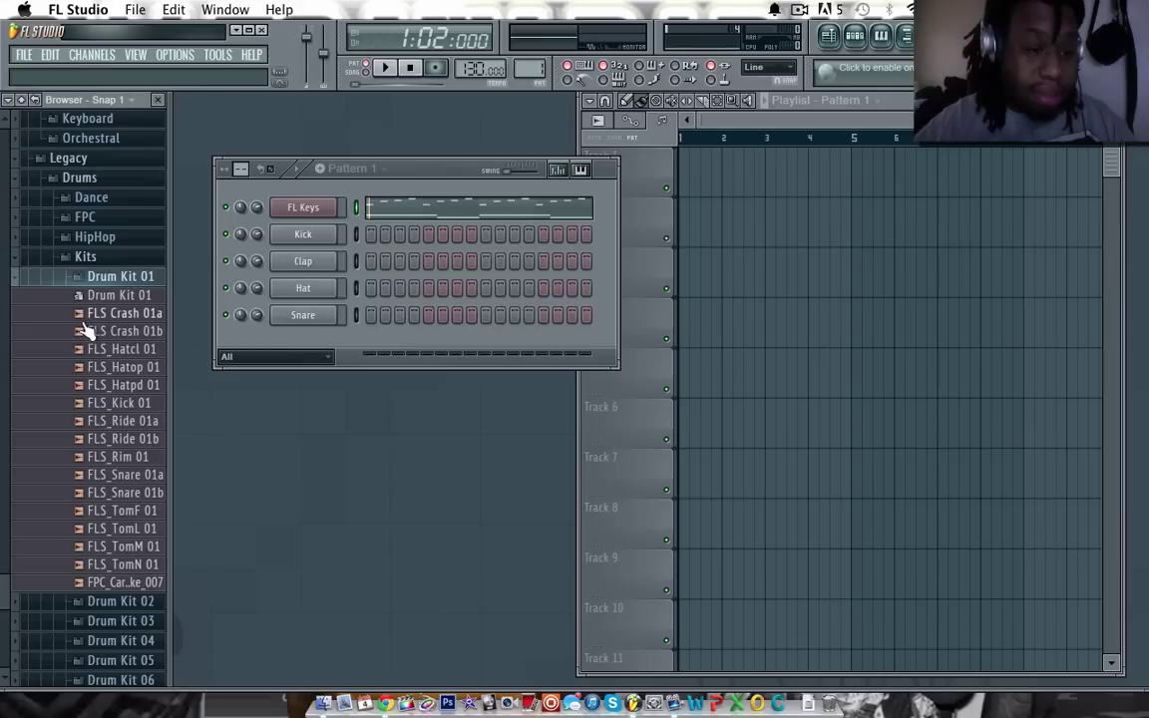
{"action": "left_click", "coordinate": [83, 313]}
{"action": "left_click", "coordinate": [95, 385]}
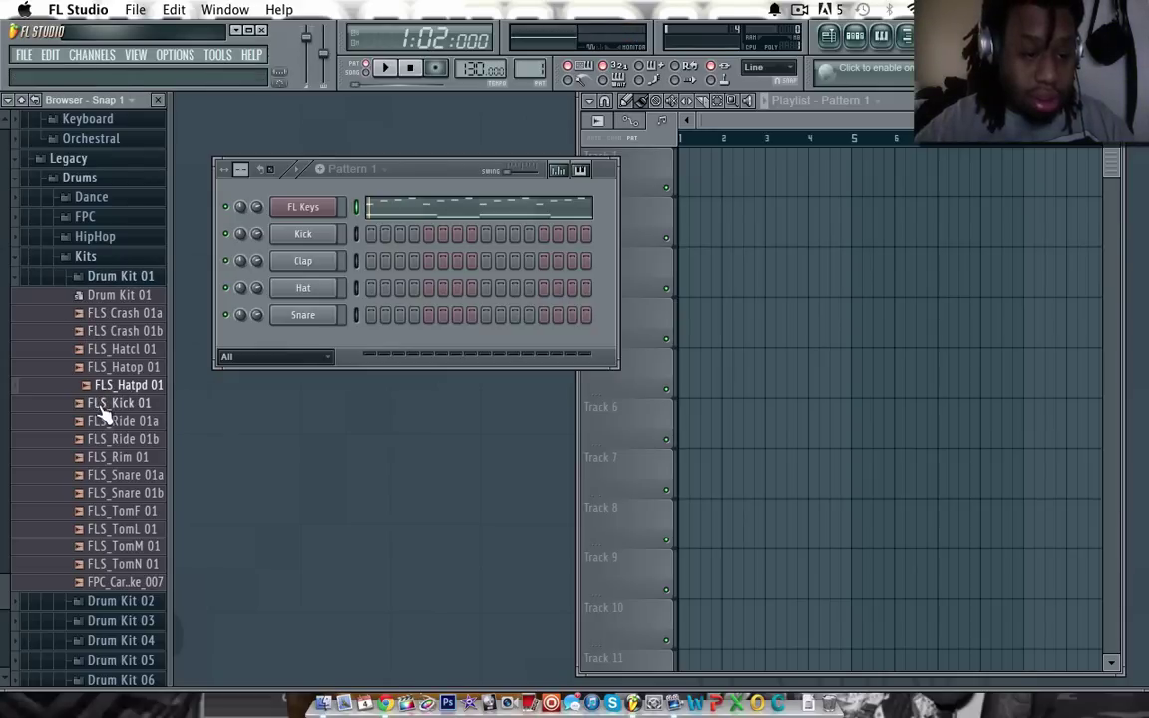
{"action": "left_click", "coordinate": [99, 405]}
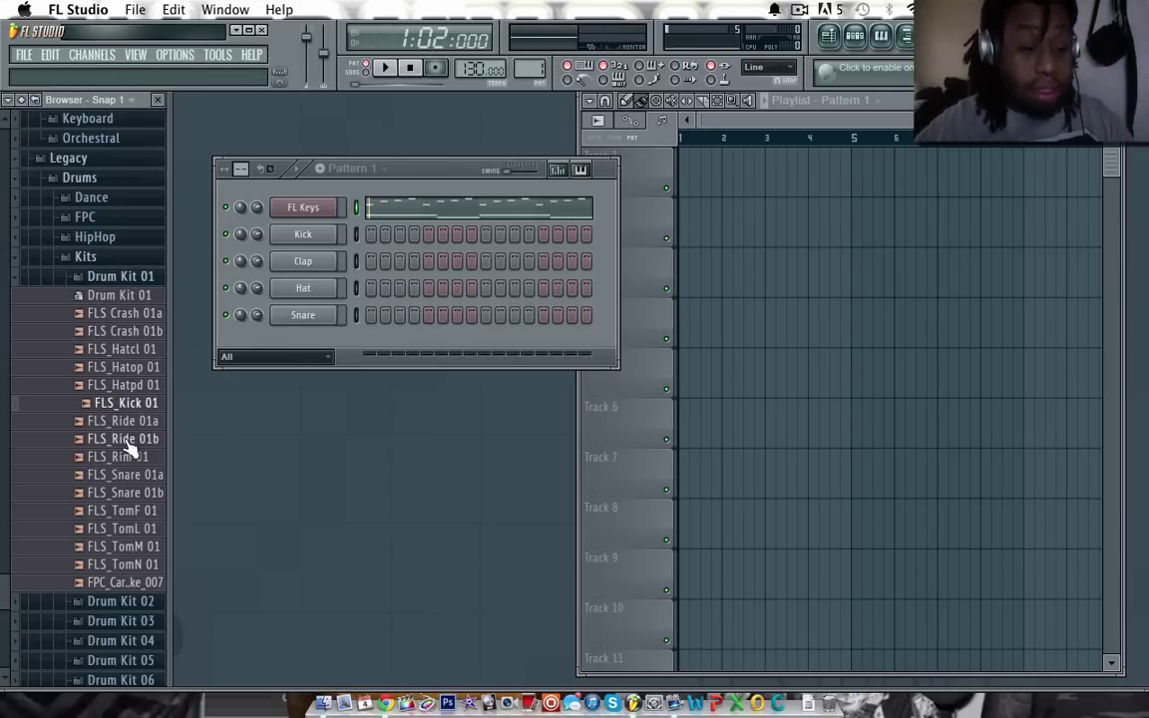
{"action": "left_click", "coordinate": [127, 440]}
{"action": "left_click", "coordinate": [134, 459]}
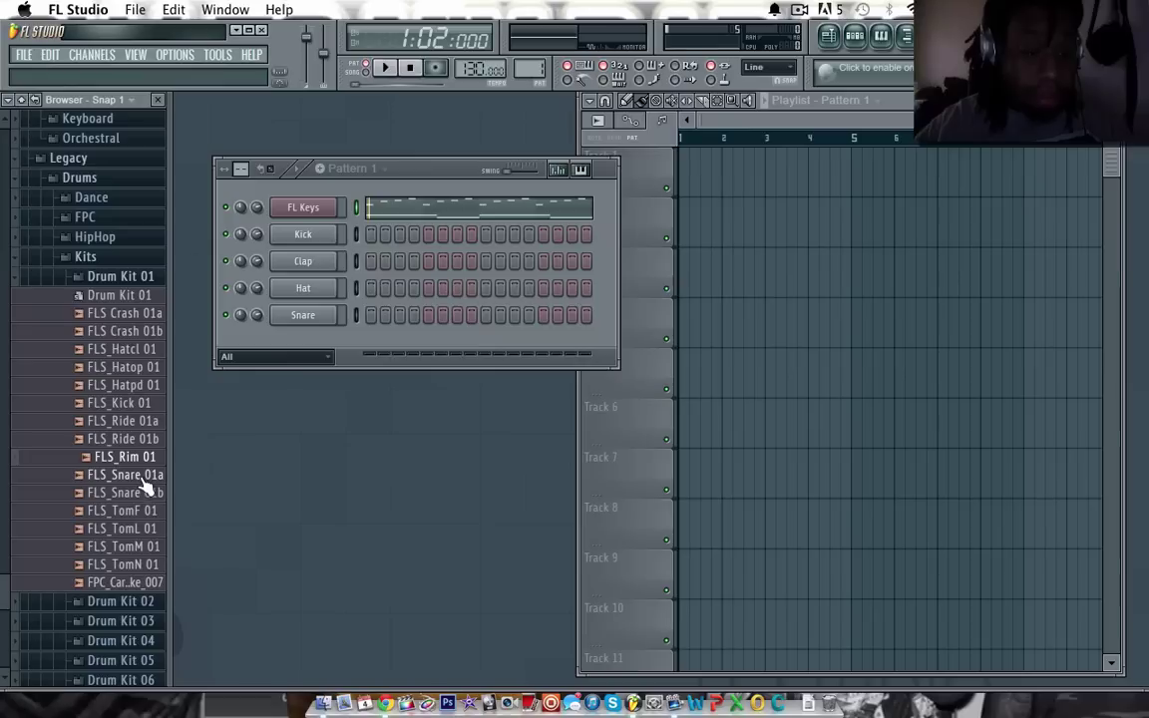
{"action": "left_click", "coordinate": [142, 478]}
{"action": "left_click", "coordinate": [146, 492]}
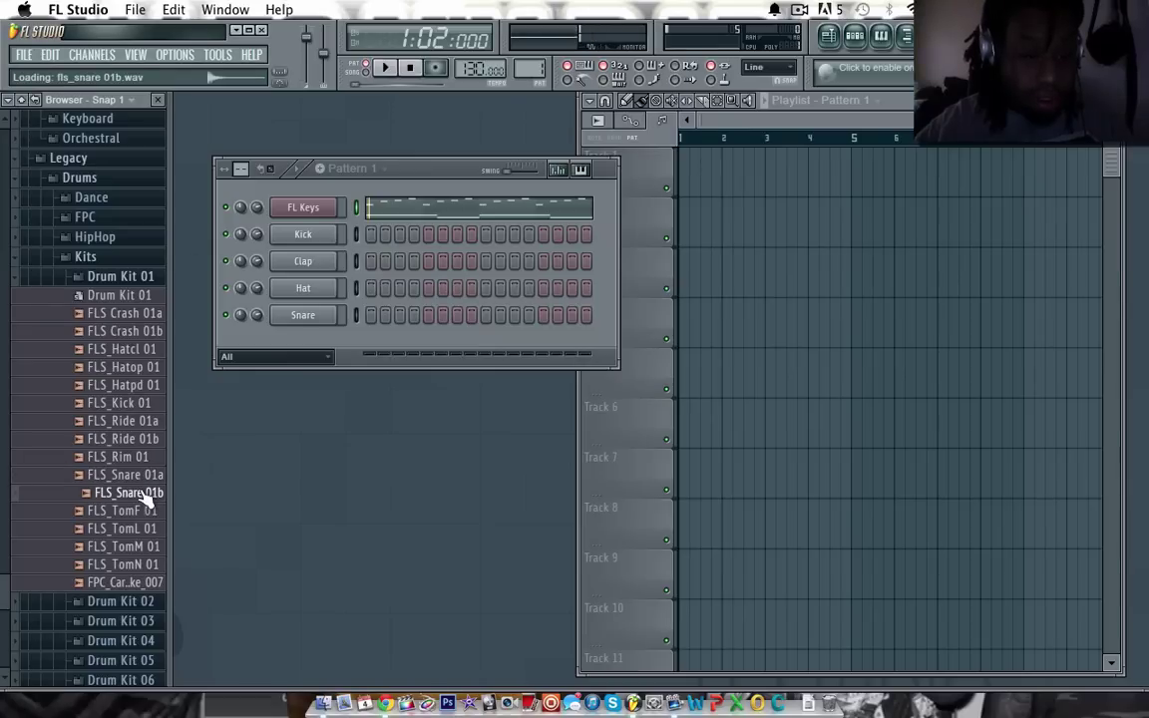
{"action": "left_click", "coordinate": [153, 568]}
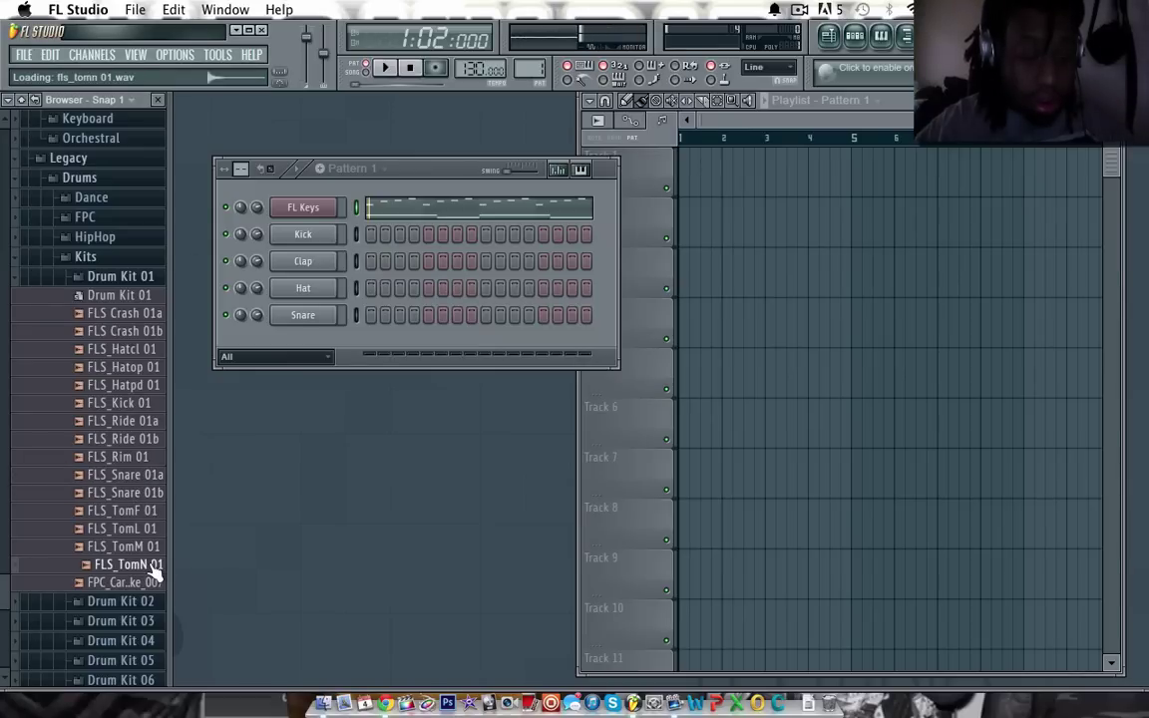
{"action": "left_click", "coordinate": [149, 583]}
{"action": "left_click", "coordinate": [146, 531]}
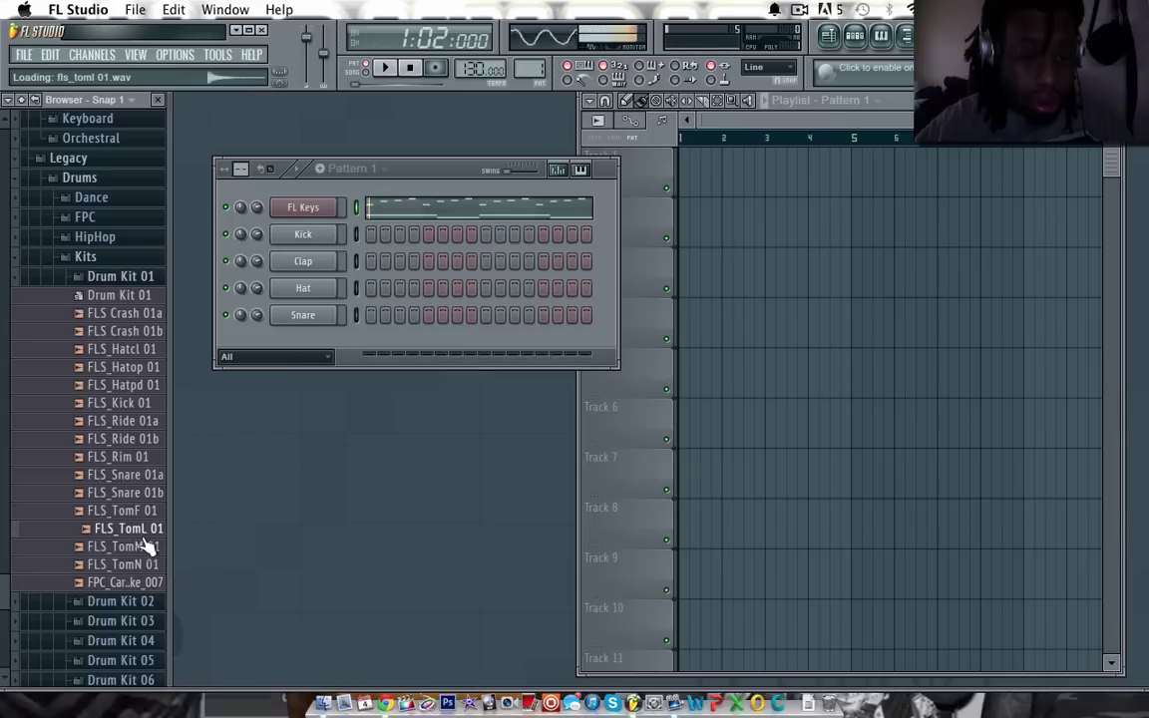
{"action": "left_click", "coordinate": [146, 566]}
{"action": "left_click", "coordinate": [133, 405]}
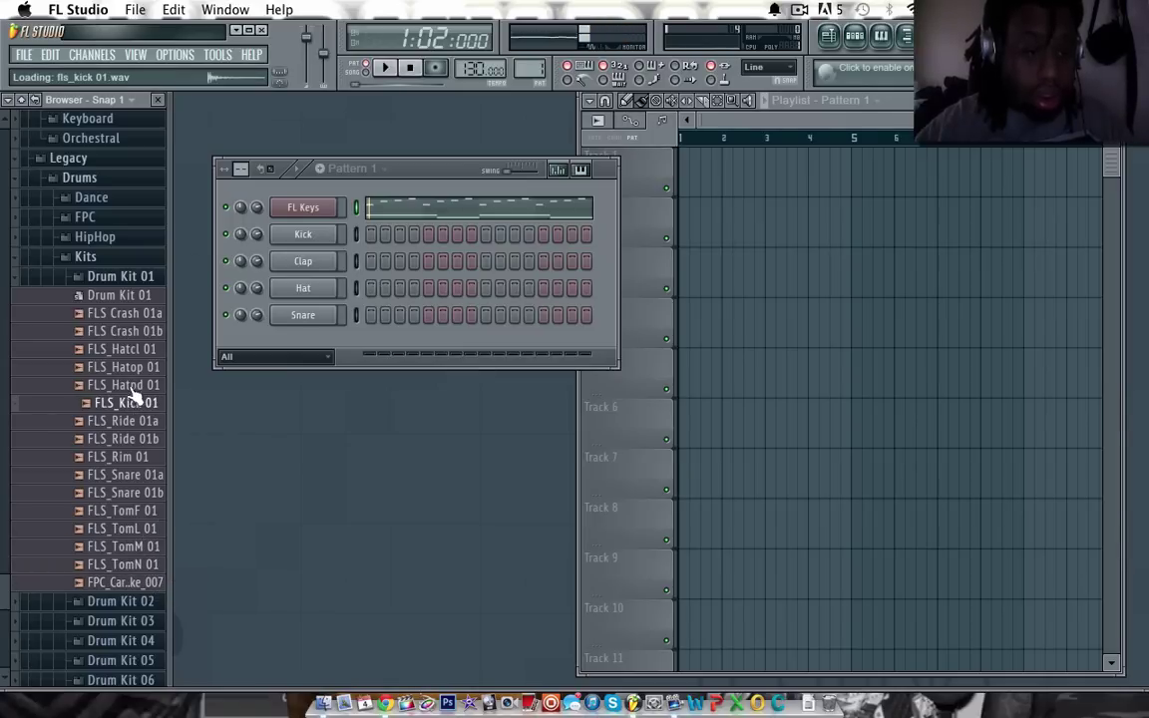
{"action": "left_click", "coordinate": [122, 368]}
{"action": "left_click", "coordinate": [103, 284]}
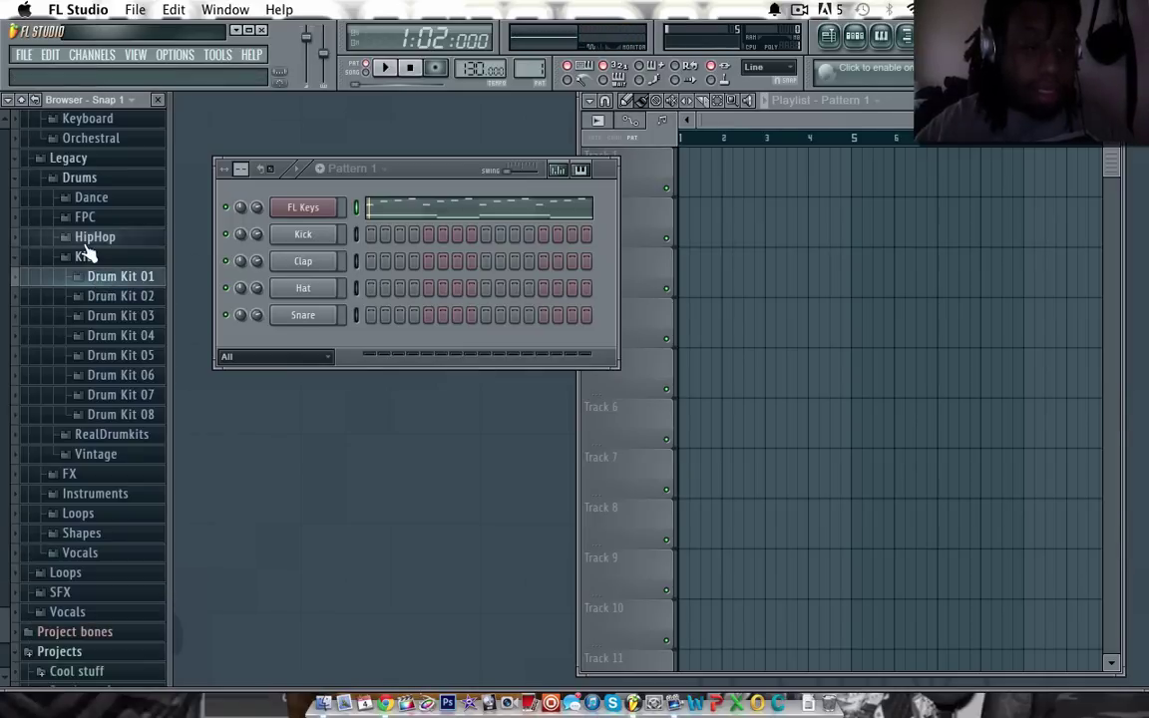
Step: Audition samples in the HipHop drum folder and load HIP_Snare_6 onto the Kick channel
{"action": "left_click", "coordinate": [90, 240]}
{"action": "left_click", "coordinate": [92, 374]}
{"action": "left_click", "coordinate": [106, 517]}
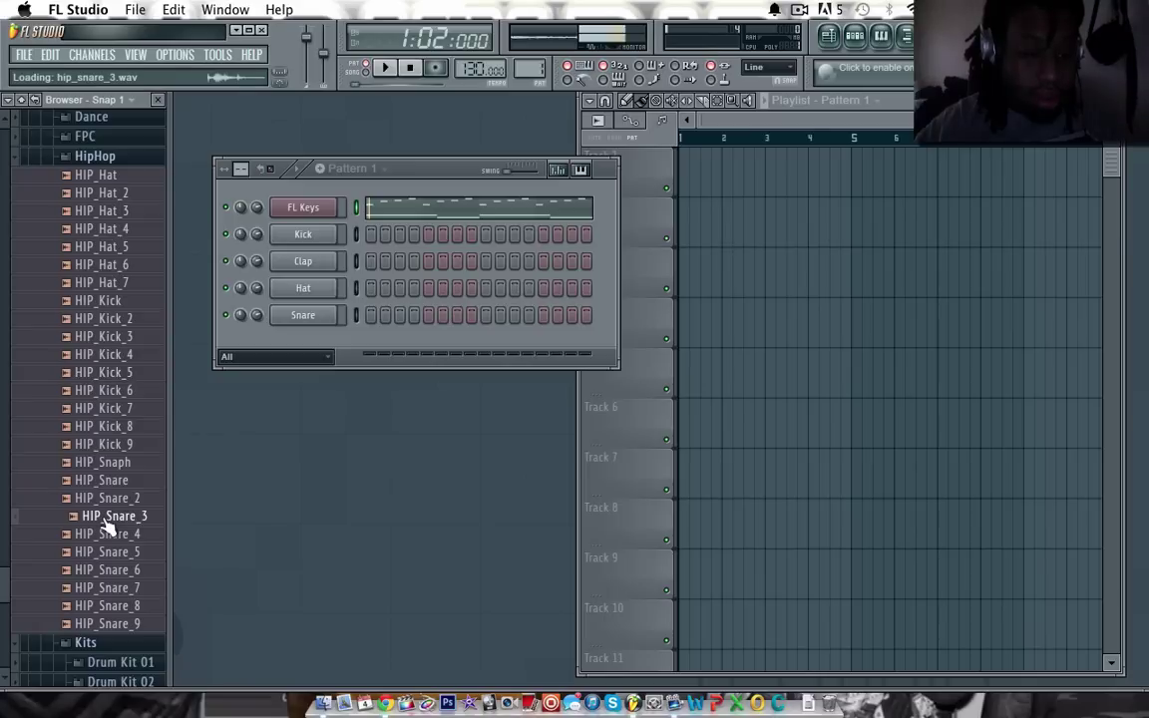
{"action": "left_click", "coordinate": [116, 573]}
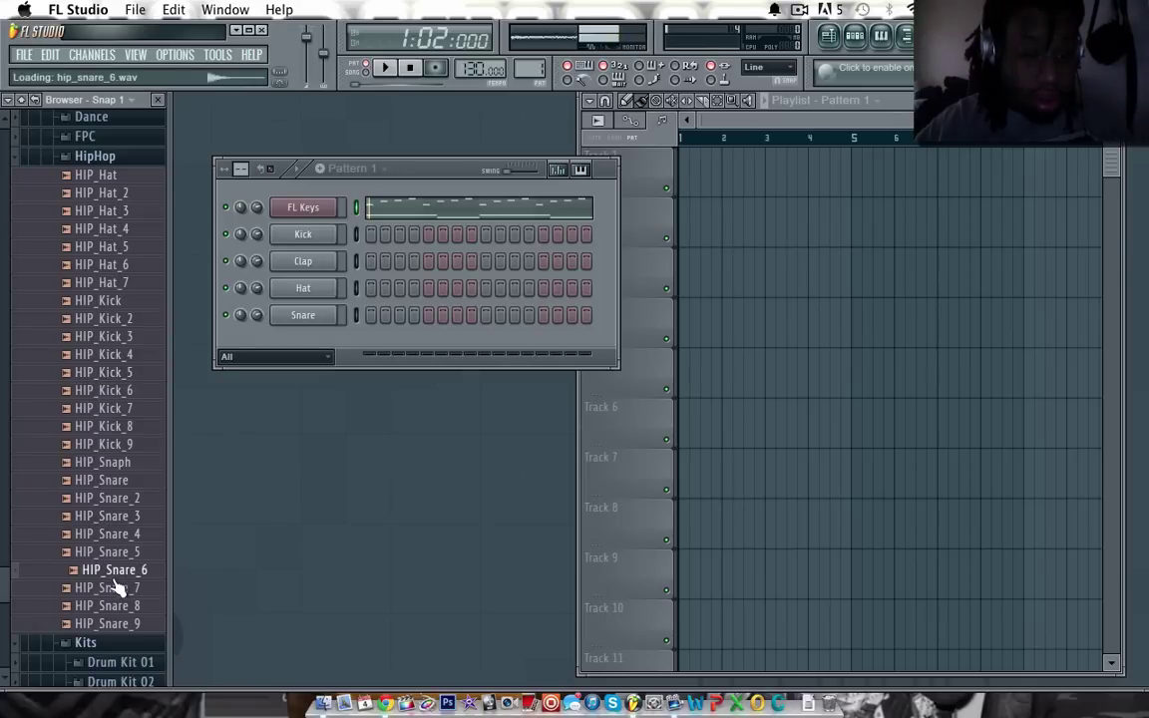
{"action": "left_click", "coordinate": [116, 588]}
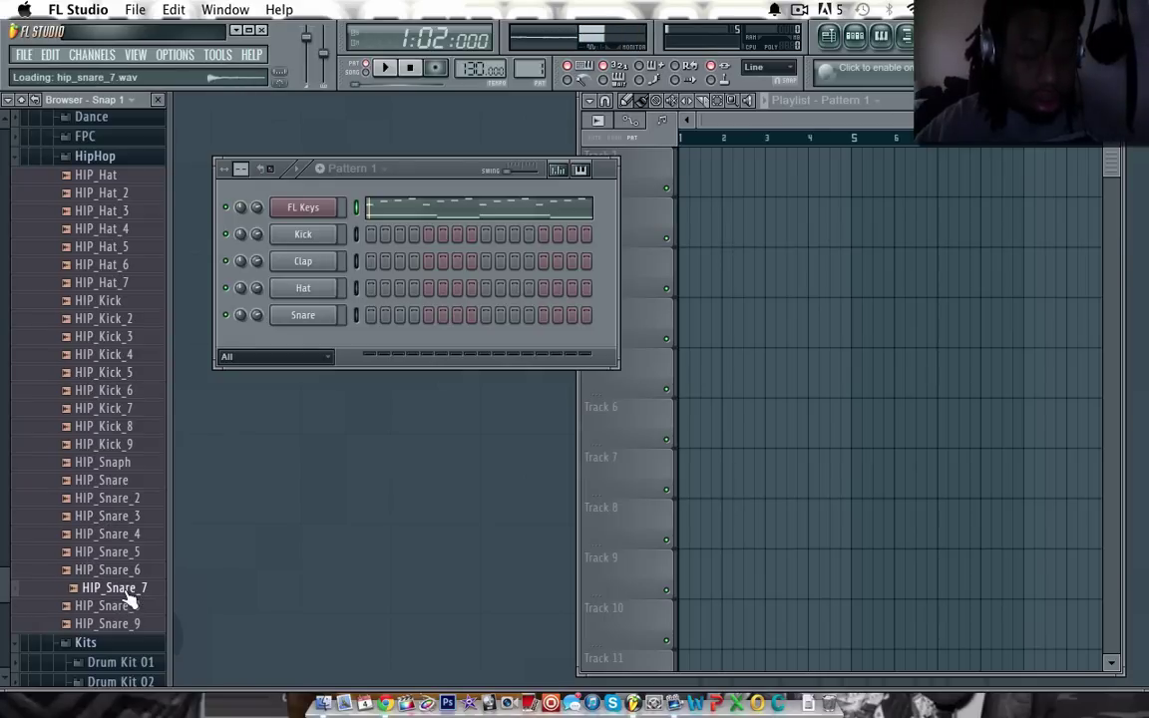
{"action": "left_click", "coordinate": [130, 625]}
{"action": "left_click", "coordinate": [119, 570]}
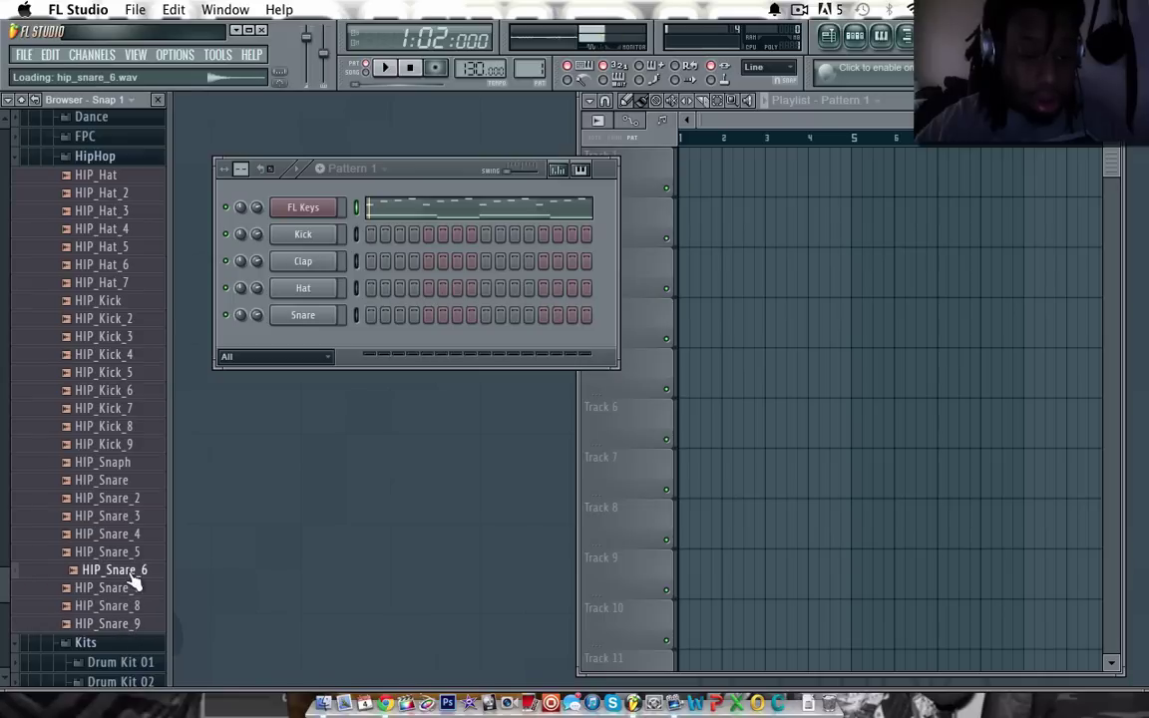
{"action": "left_click_drag", "start_coordinate": [135, 584], "coordinate": [316, 242]}
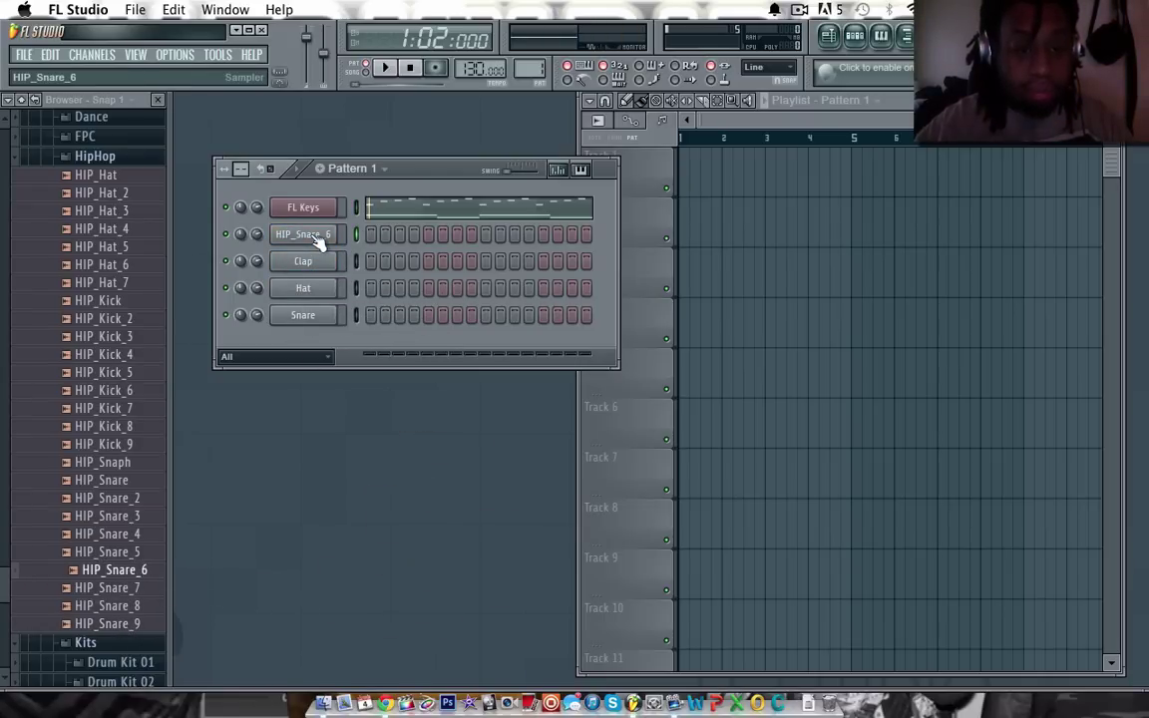
Step: In the HIP_Snare_6 piano roll, add a C5 note on beat 3 of bar 1 and shorten it to one beat
{"action": "right_click", "coordinate": [316, 241]}
{"action": "left_click", "coordinate": [371, 237]}
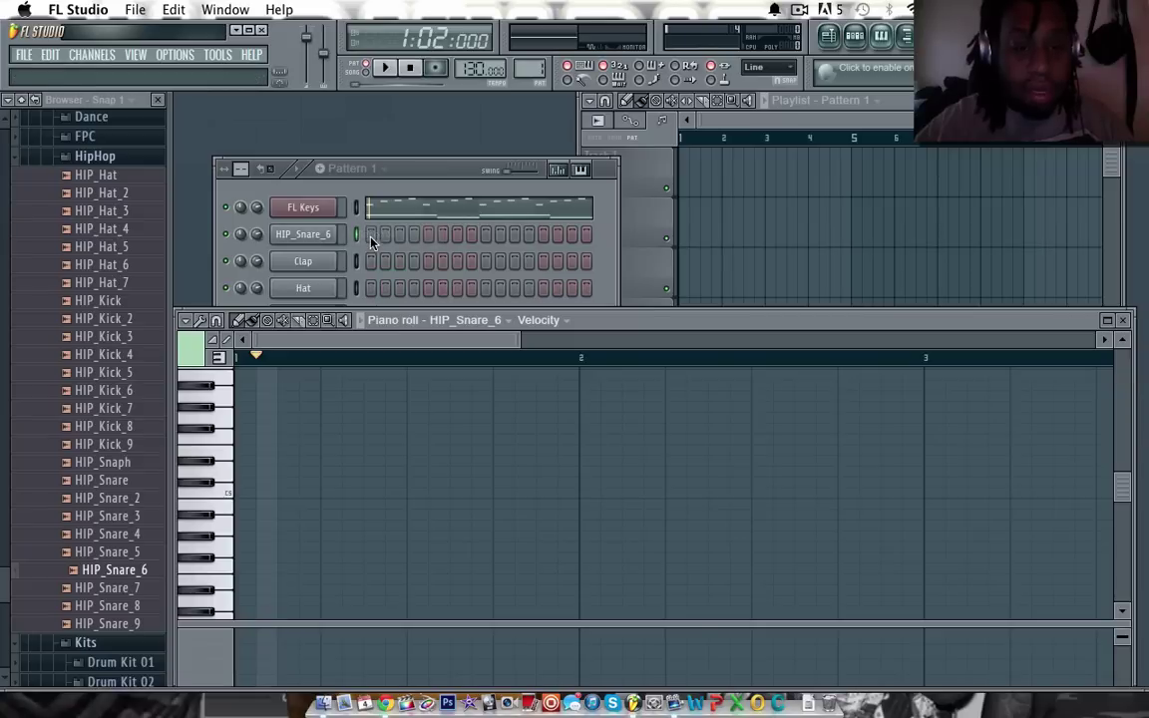
{"action": "left_click", "coordinate": [424, 493]}
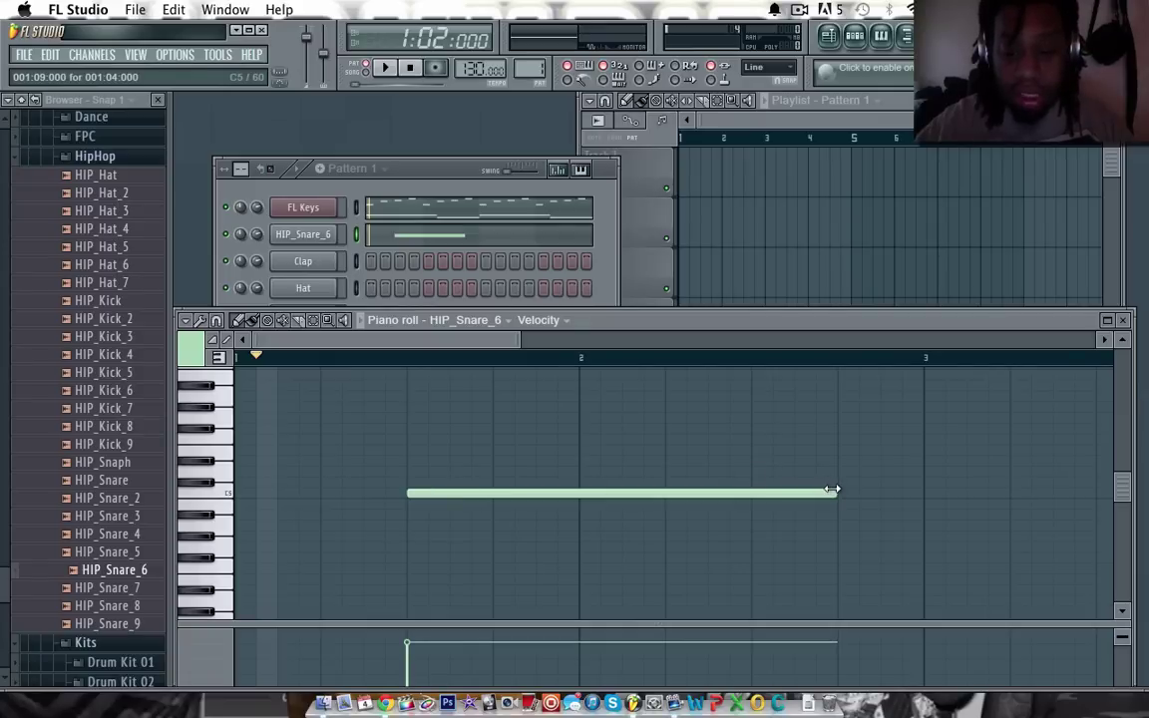
{"action": "left_click_drag", "start_coordinate": [832, 489], "coordinate": [491, 490]}
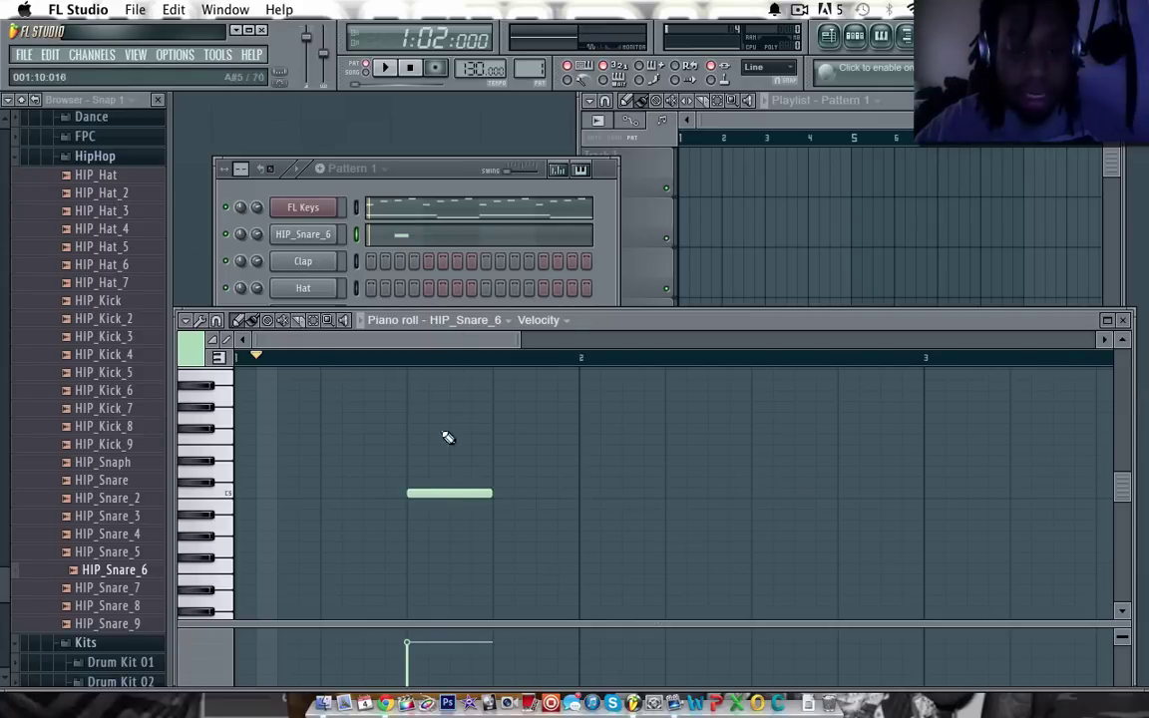
Step: Add one-beat C5 snare notes on beat 3 of bars 2, 3 and 4
{"action": "left_click", "coordinate": [760, 495]}
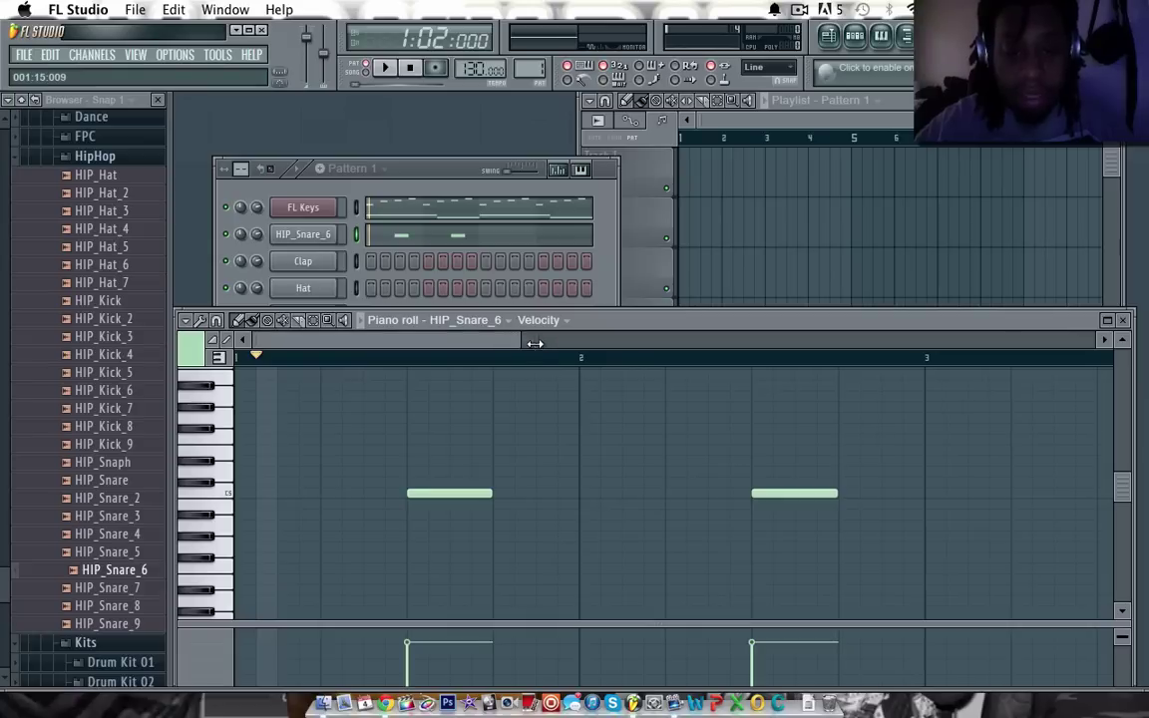
{"action": "left_click_drag", "start_coordinate": [518, 344], "coordinate": [689, 343]}
{"action": "left_click", "coordinate": [767, 493]}
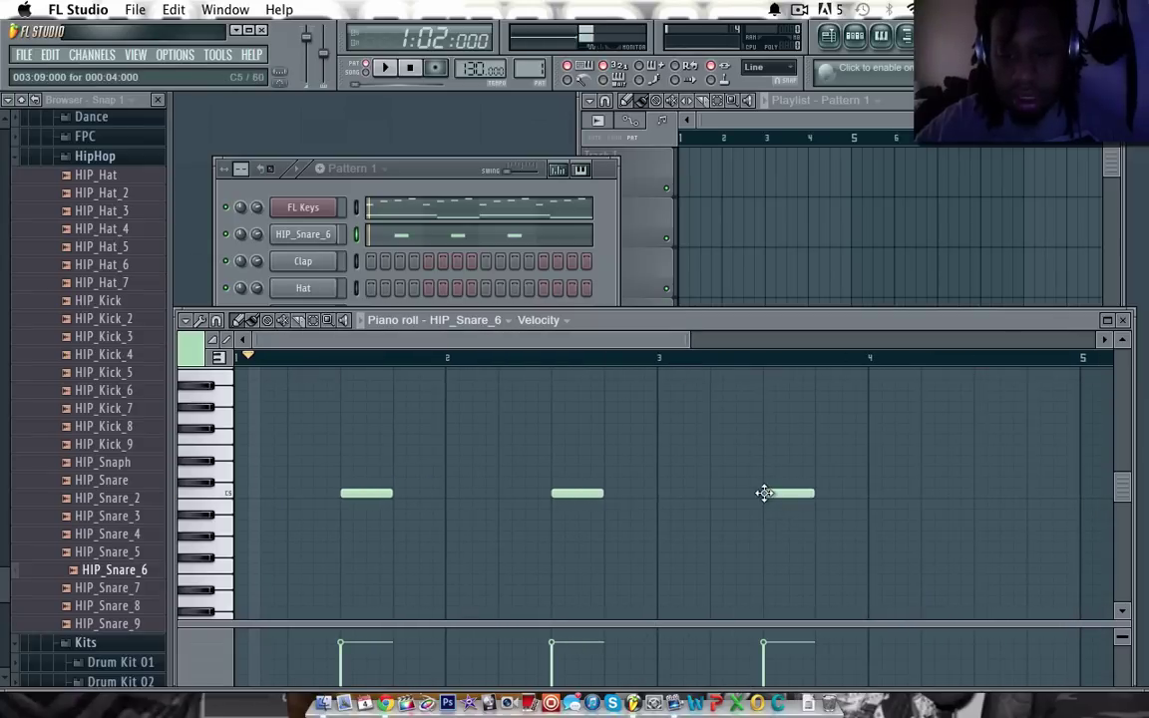
{"action": "left_click", "coordinate": [978, 493]}
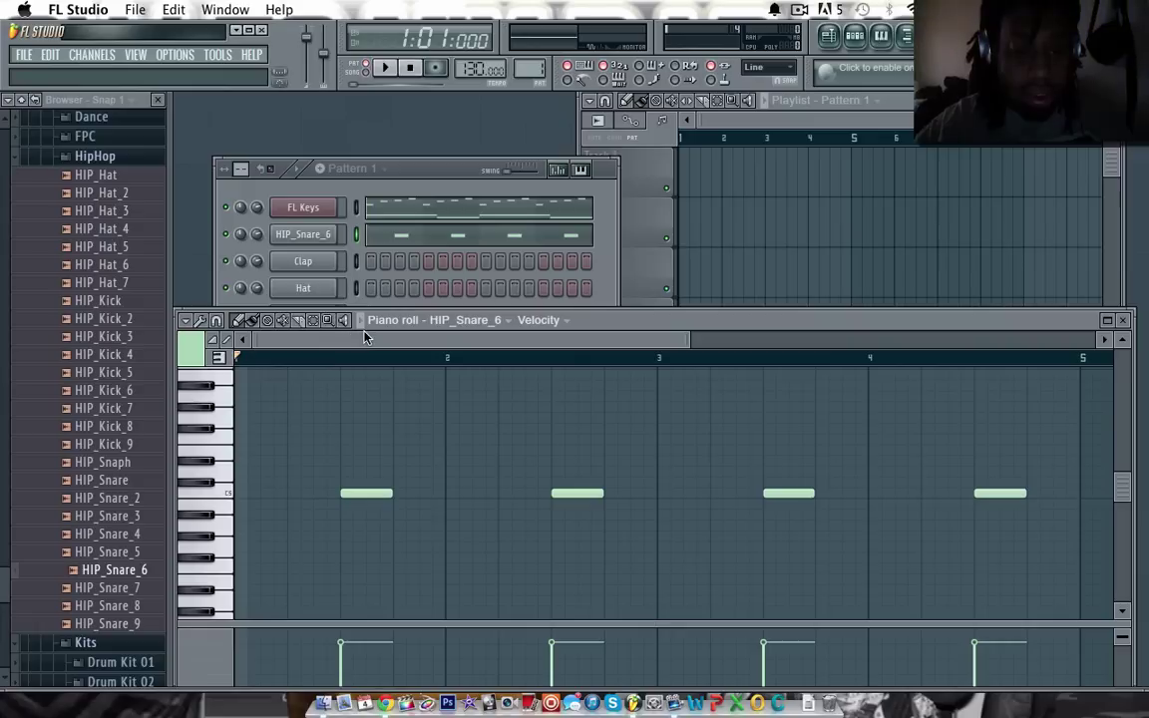
Step: Play the pattern and add an extra C5 snare note in the second half of beat 4 of bar 2
{"action": "key", "text": "space"}
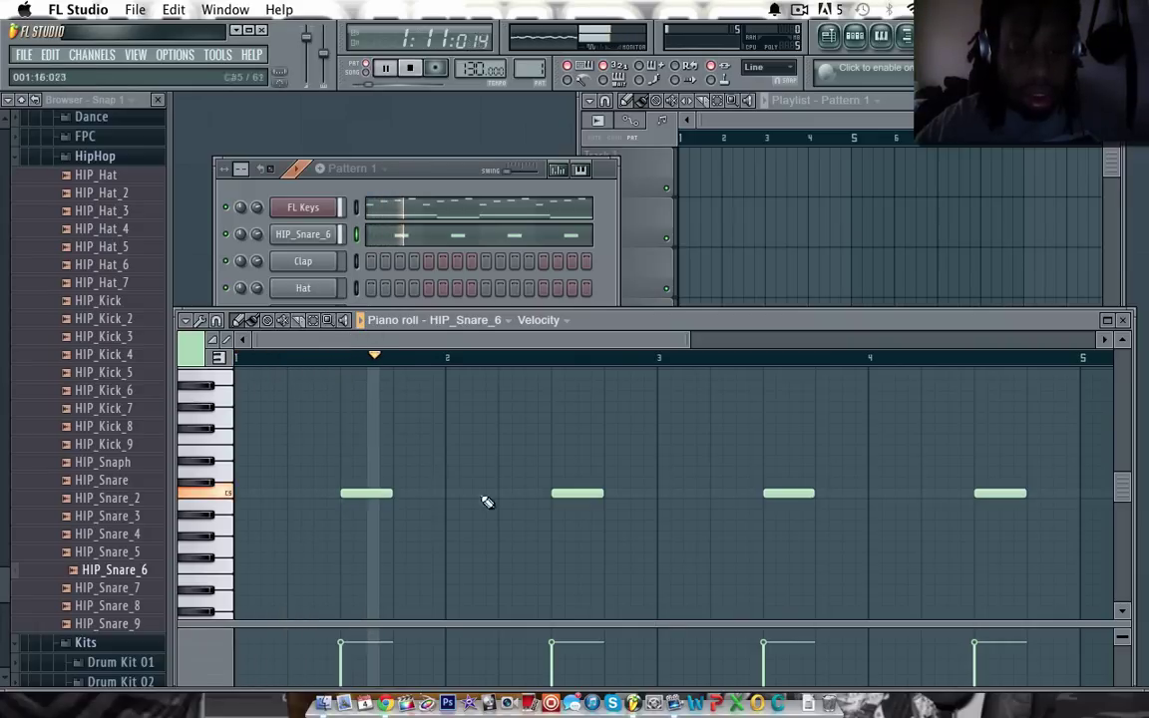
{"action": "left_click", "coordinate": [631, 493]}
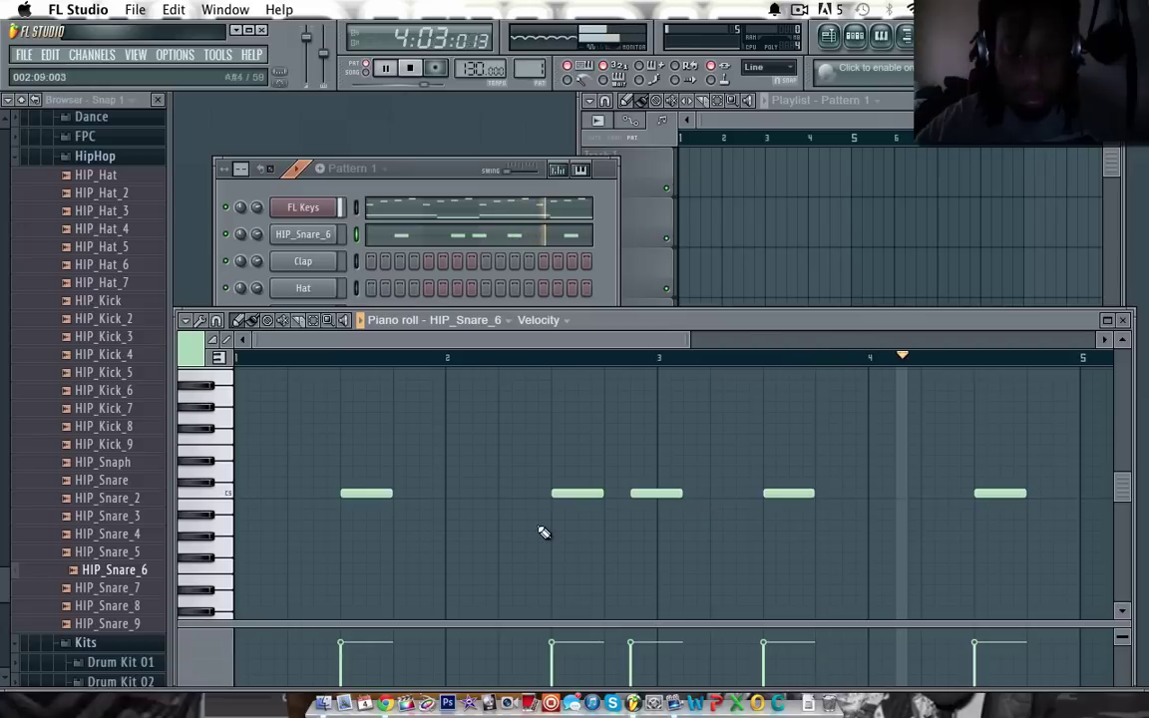
Step: Try extra C5 snare notes on beat 2 of bar 3 and at the start of bar 2, deleting each one
{"action": "left_click", "coordinate": [709, 493]}
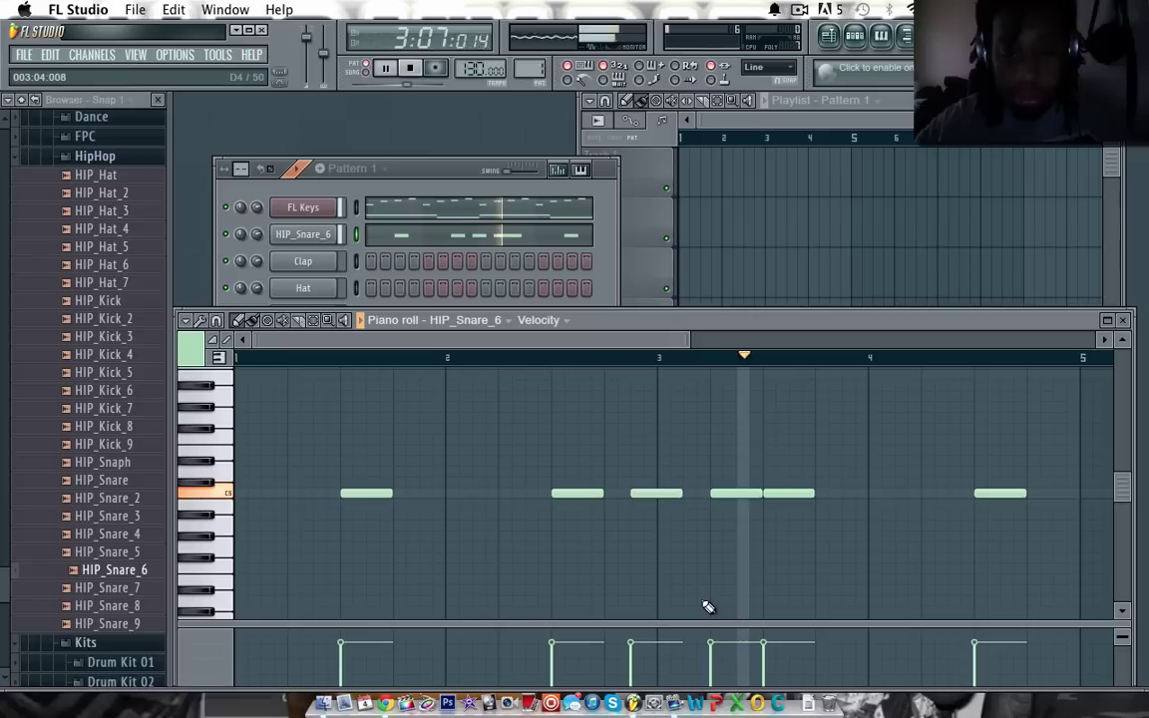
{"action": "right_click", "coordinate": [726, 493]}
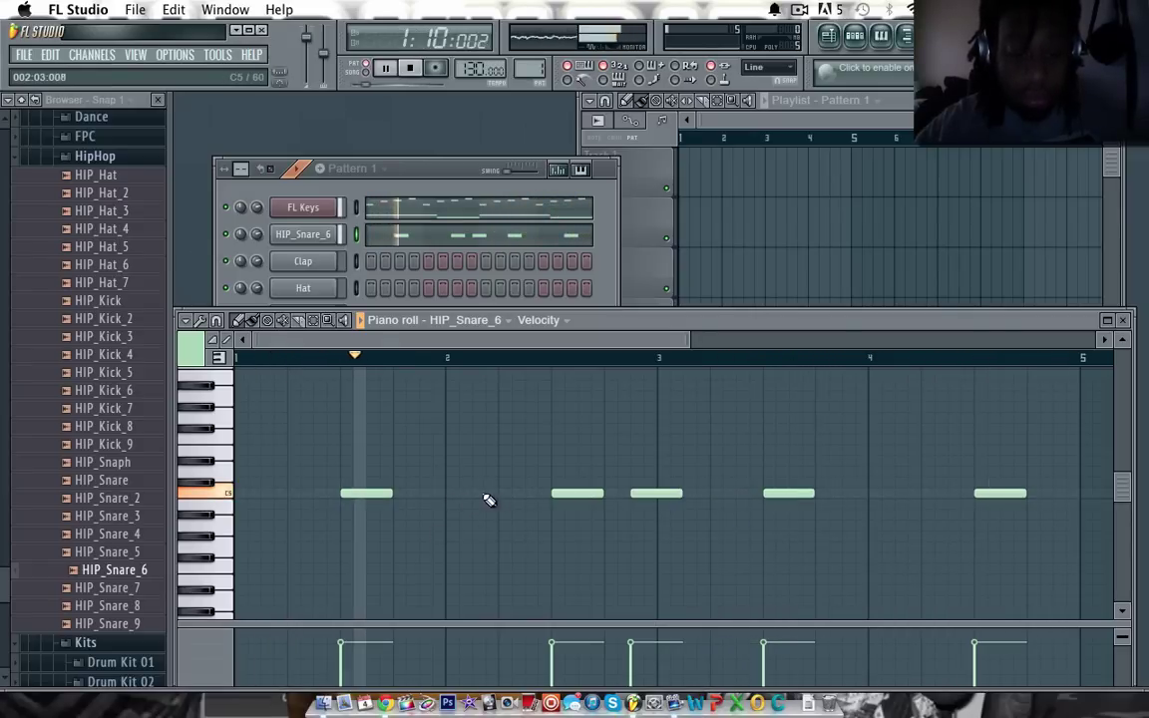
{"action": "left_click", "coordinate": [447, 492]}
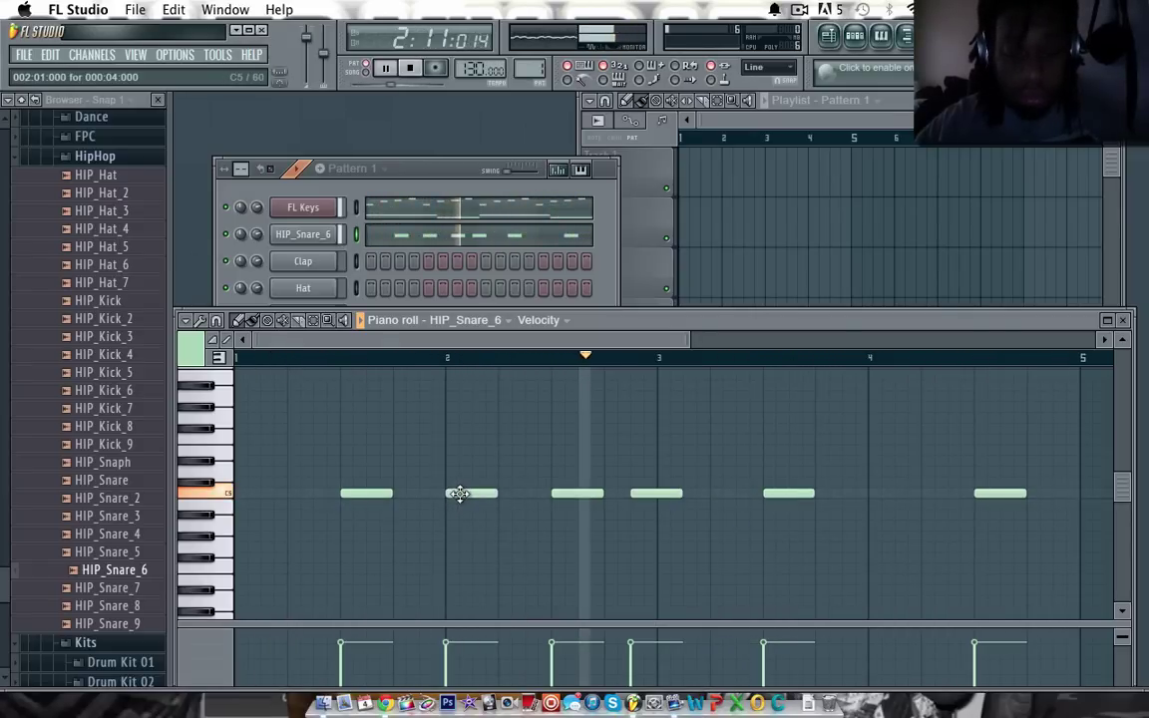
{"action": "right_click", "coordinate": [460, 494]}
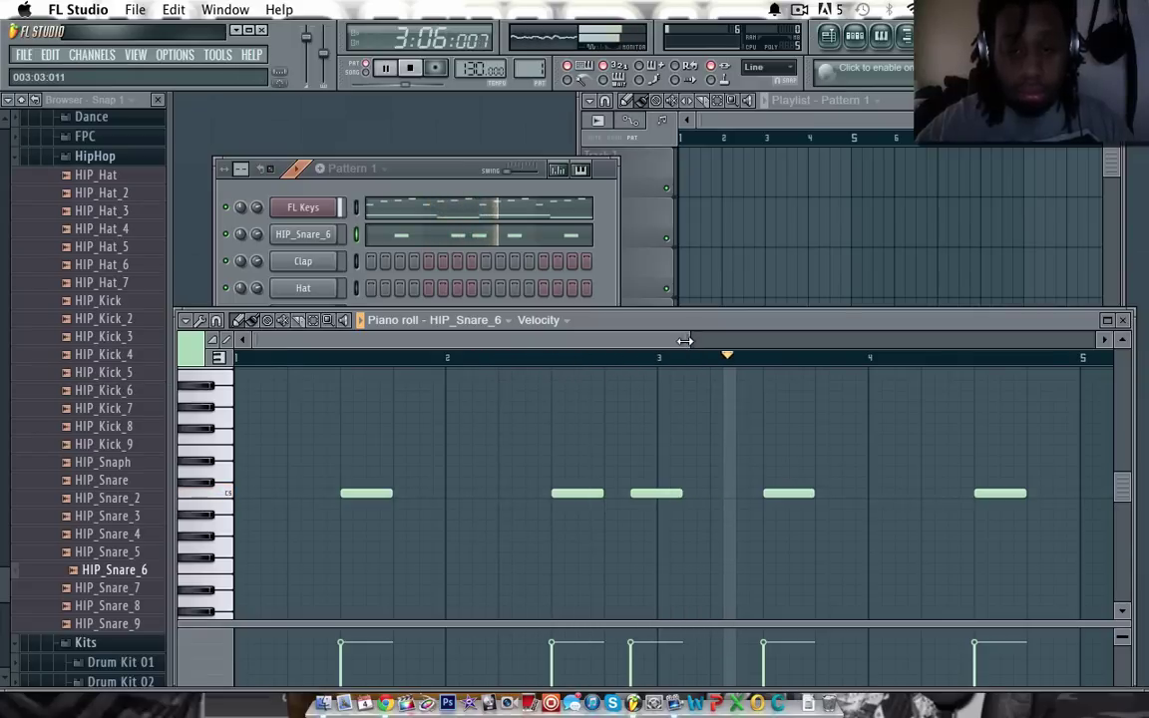
Step: Add a one-beat C5 snare note at the start of bar 5 and try a half-beat note on beat 2
{"action": "left_click_drag", "start_coordinate": [686, 341], "coordinate": [810, 337]}
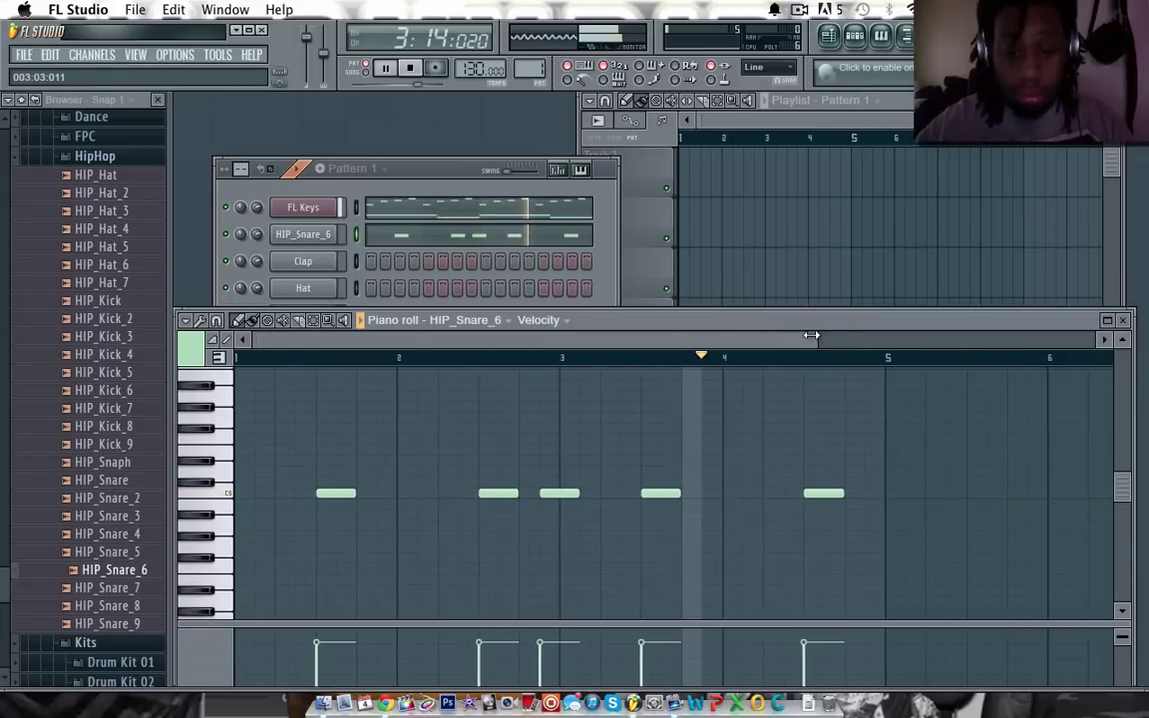
{"action": "left_click", "coordinate": [891, 492]}
{"action": "left_click", "coordinate": [948, 493]}
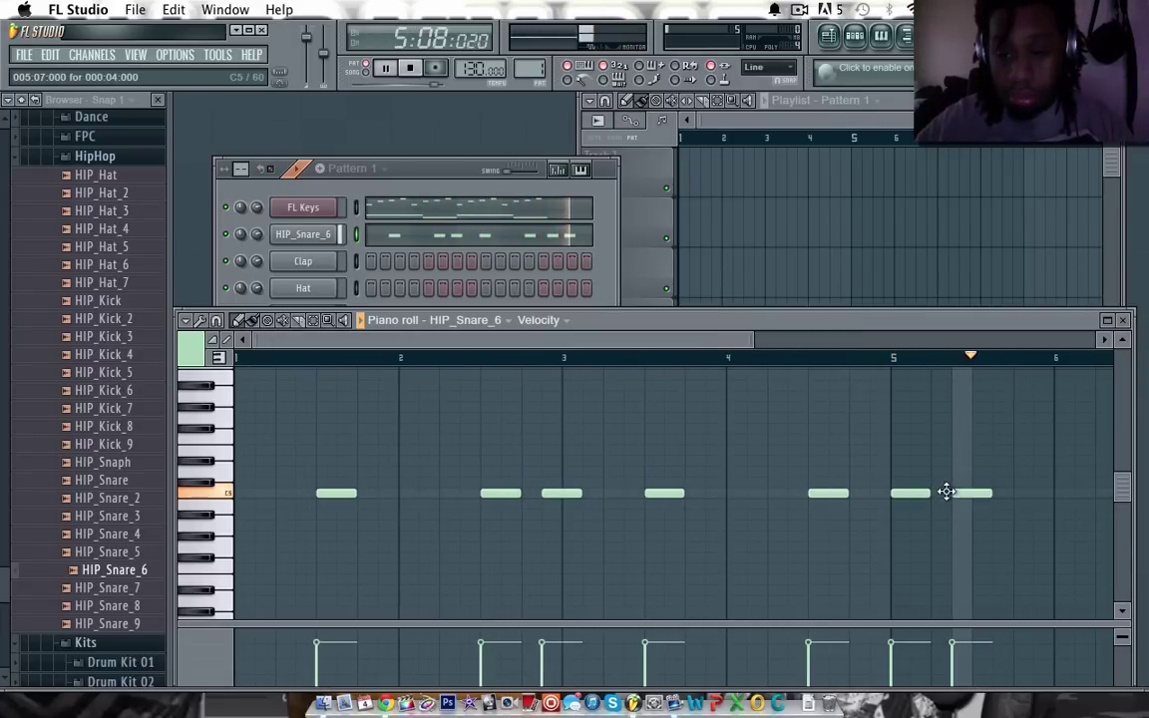
{"action": "left_click_drag", "start_coordinate": [970, 491], "coordinate": [956, 491]}
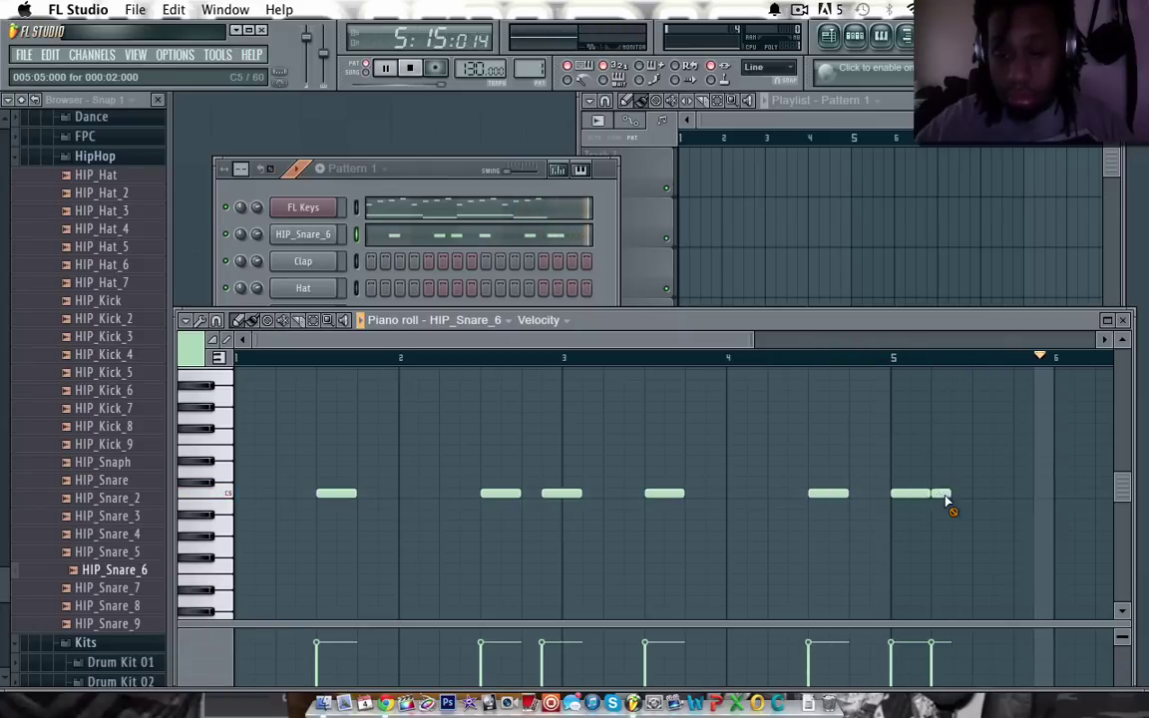
Step: Duplicate all FL Keys melody and bass notes of bars 1 to 4 and align the copy to the start of bar 5
{"action": "left_click", "coordinate": [424, 210]}
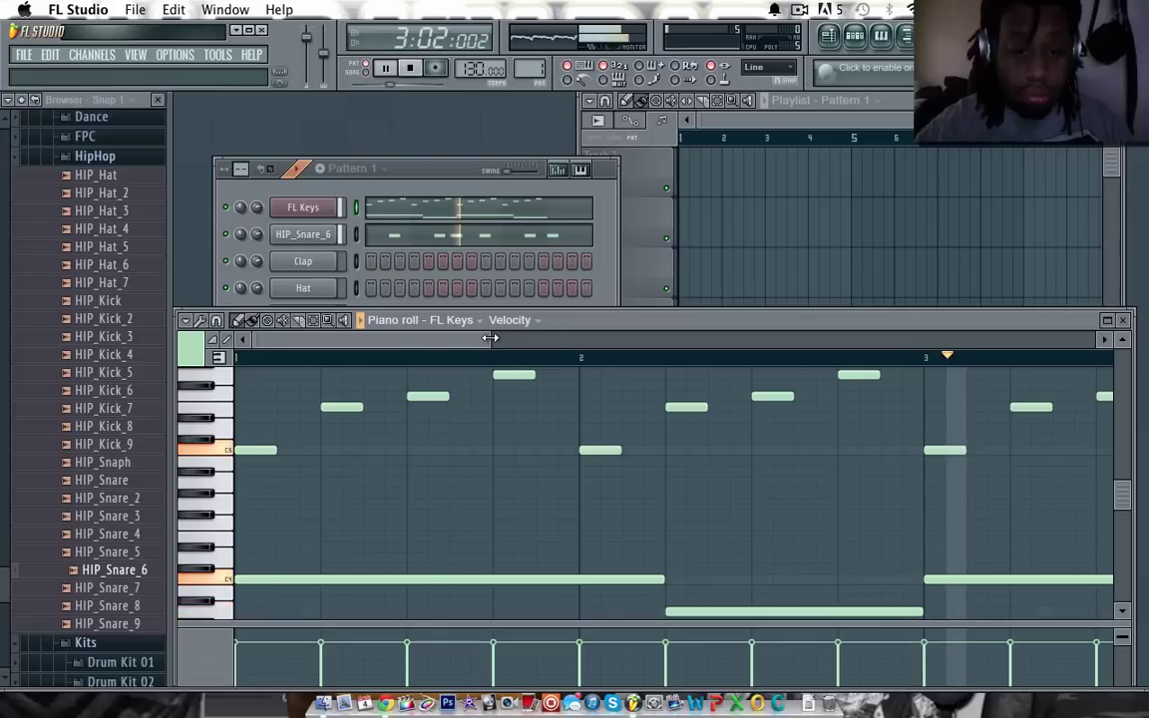
{"action": "left_click_drag", "start_coordinate": [490, 338], "coordinate": [846, 372]}
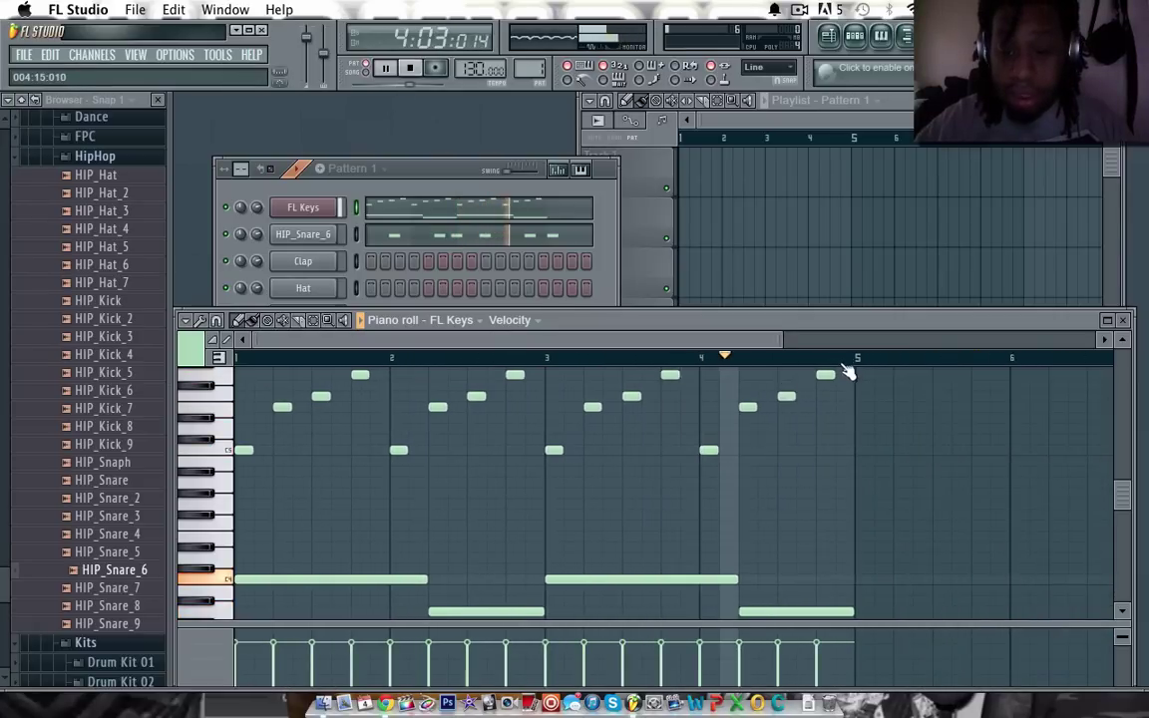
{"action": "left_click", "coordinate": [459, 357]}
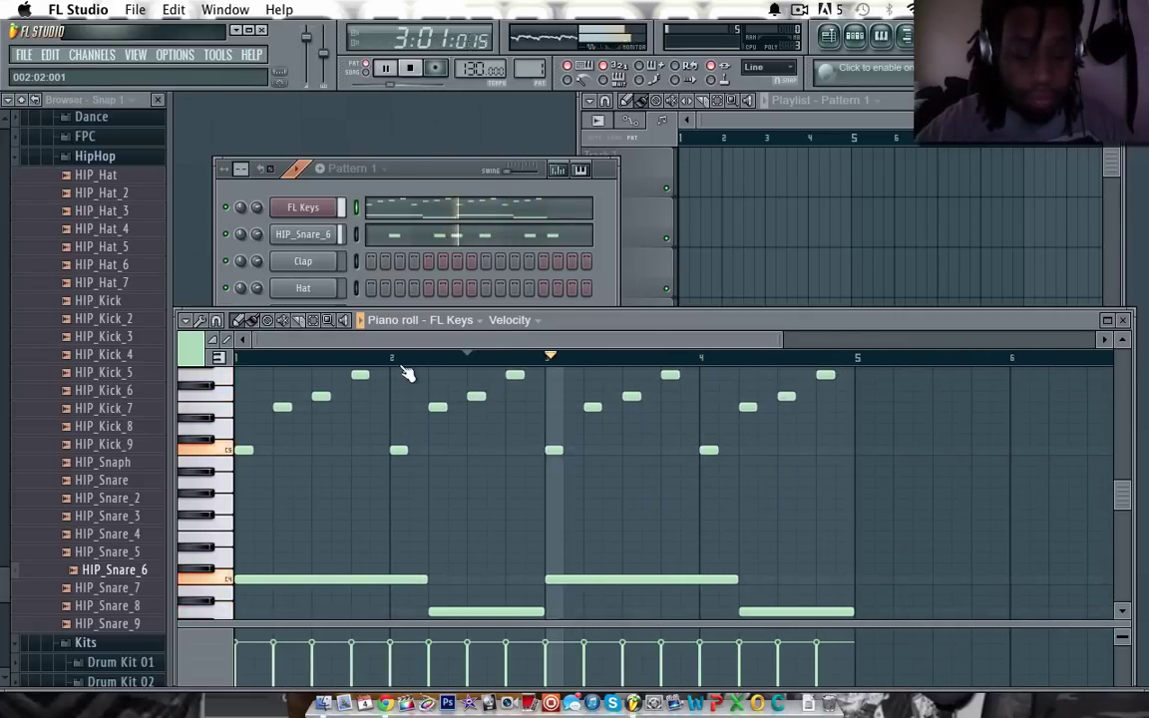
{"action": "key", "text": "ctrl+a"}
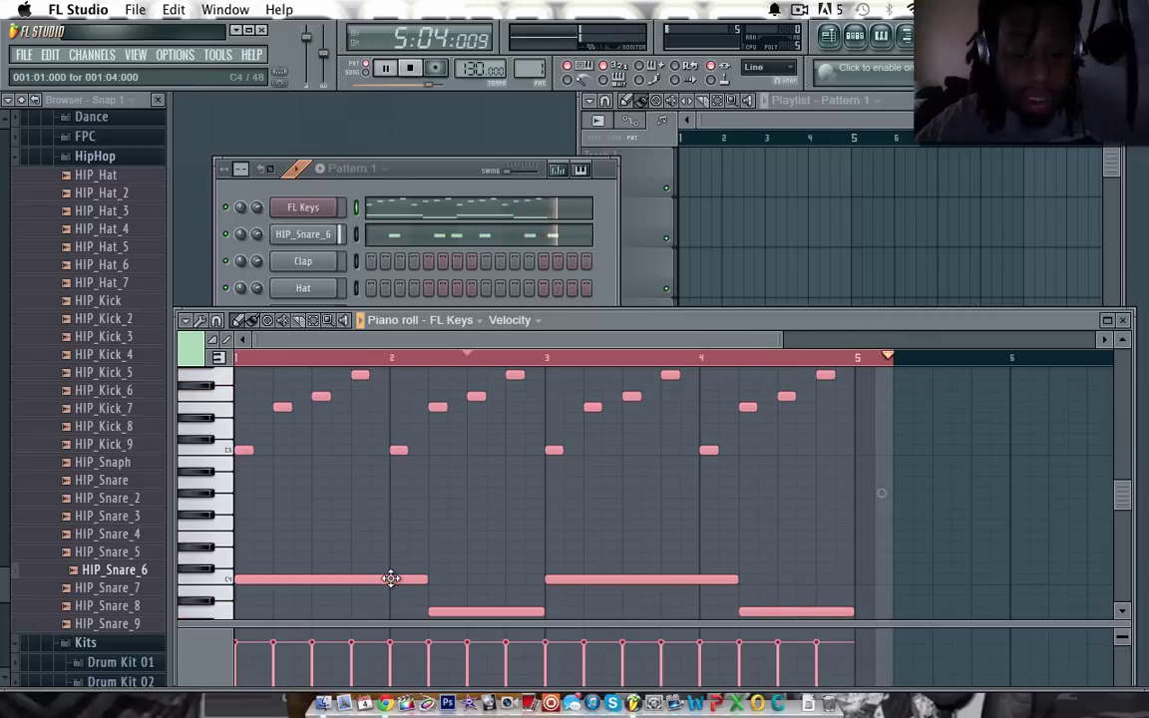
{"action": "key", "text": "ctrl+b"}
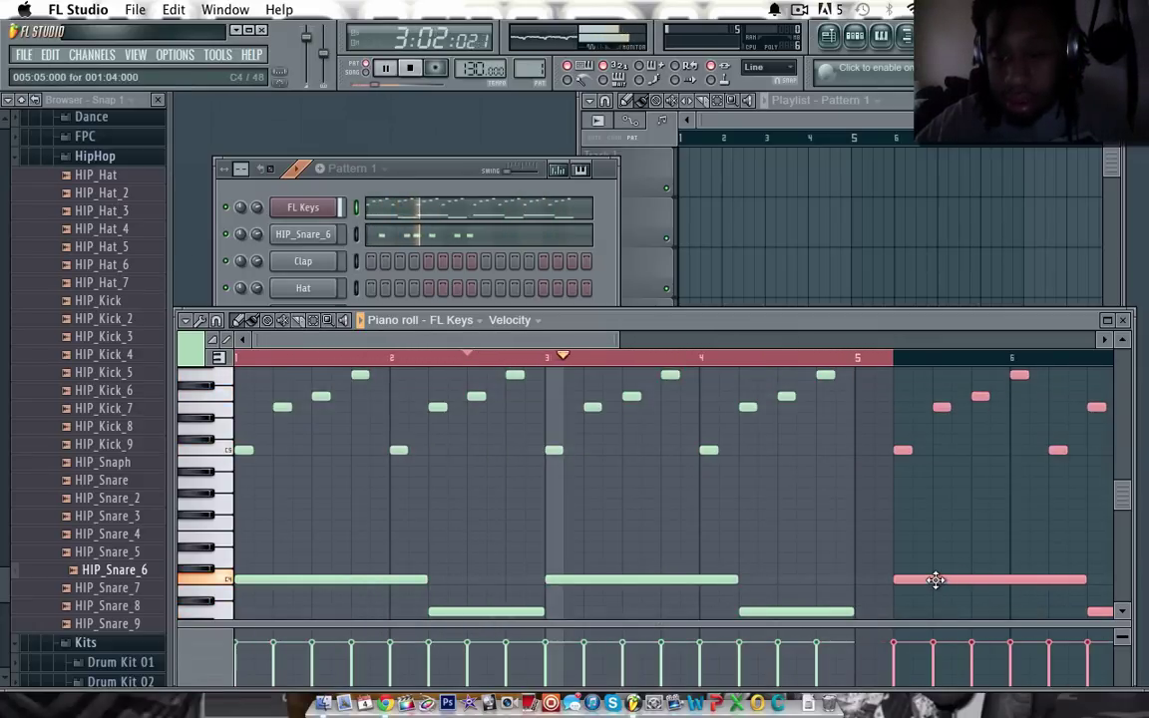
{"action": "left_click_drag", "start_coordinate": [935, 581], "coordinate": [901, 582]}
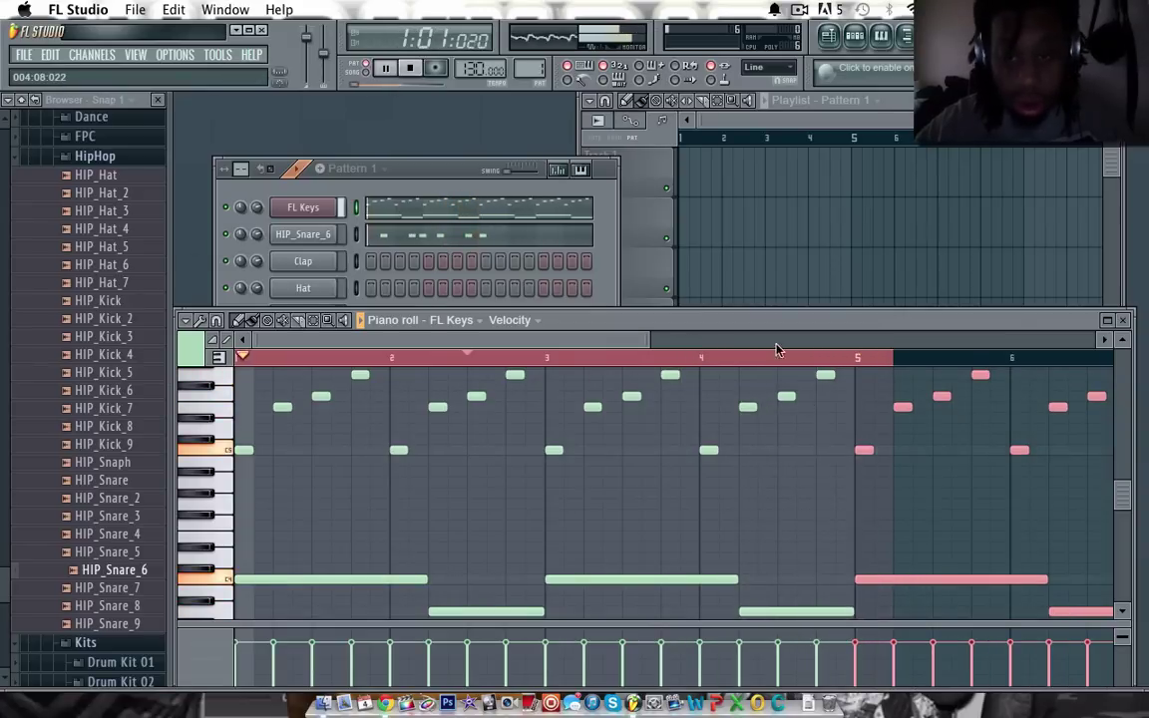
{"action": "double_click", "coordinate": [797, 358]}
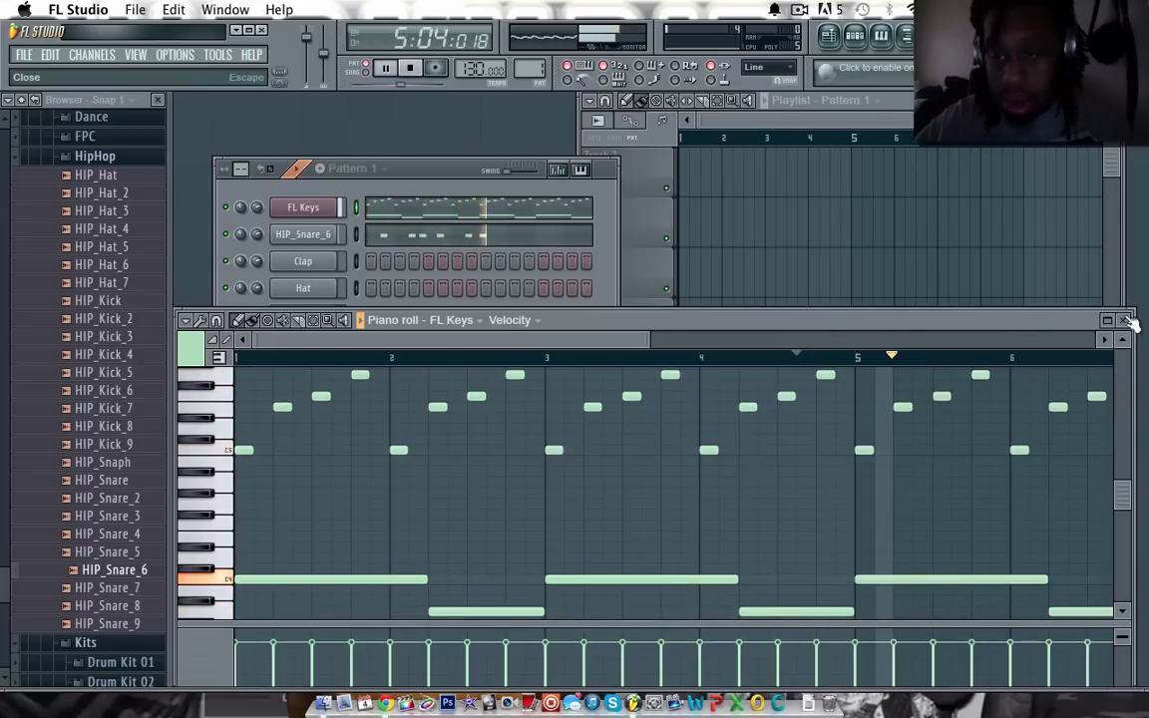
Step: Delete the HIP_Snare_6 notes in bar 5 and duplicate the snare rhythm of bars 1 to 4 from bar 5 onwards
{"action": "left_click", "coordinate": [1127, 320]}
{"action": "left_click", "coordinate": [499, 241]}
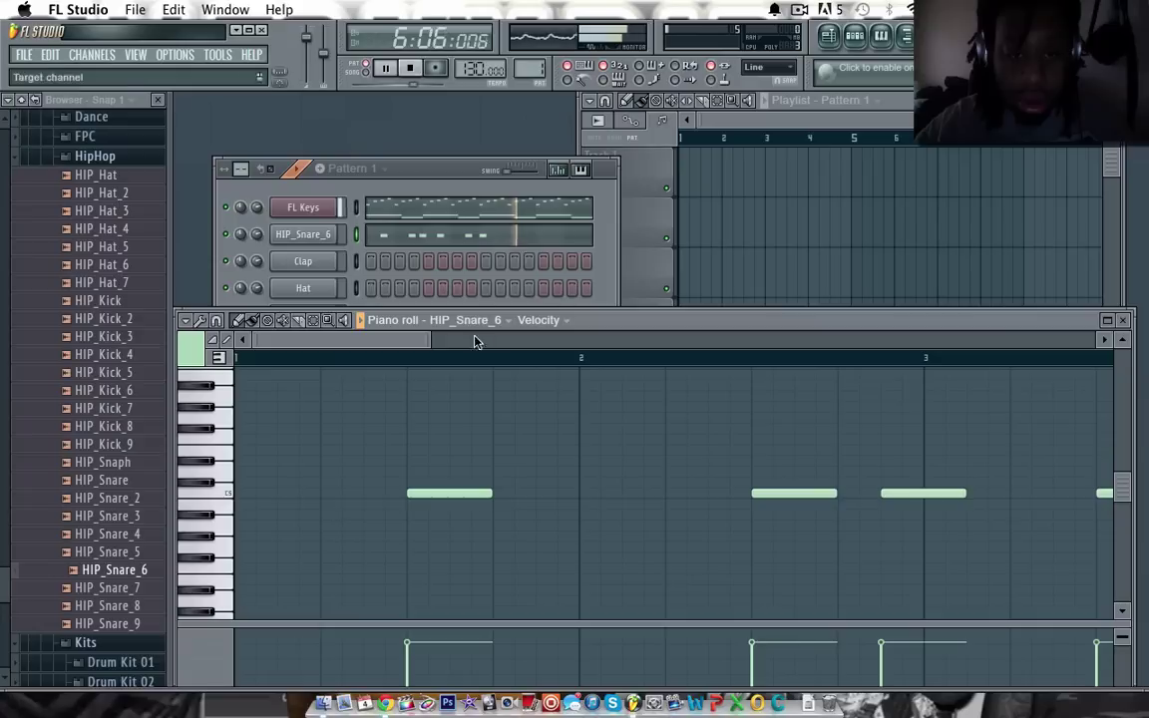
{"action": "left_click_drag", "start_coordinate": [428, 344], "coordinate": [724, 400]}
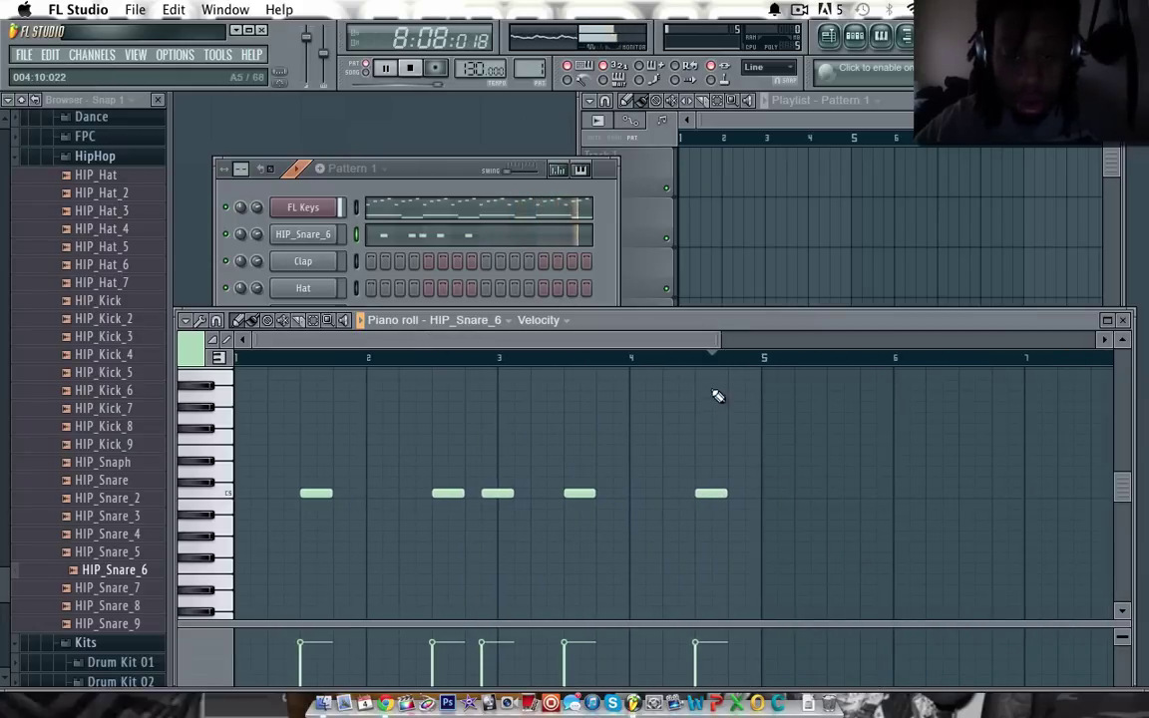
{"action": "left_click", "coordinate": [758, 361]}
{"action": "left_click", "coordinate": [548, 361]}
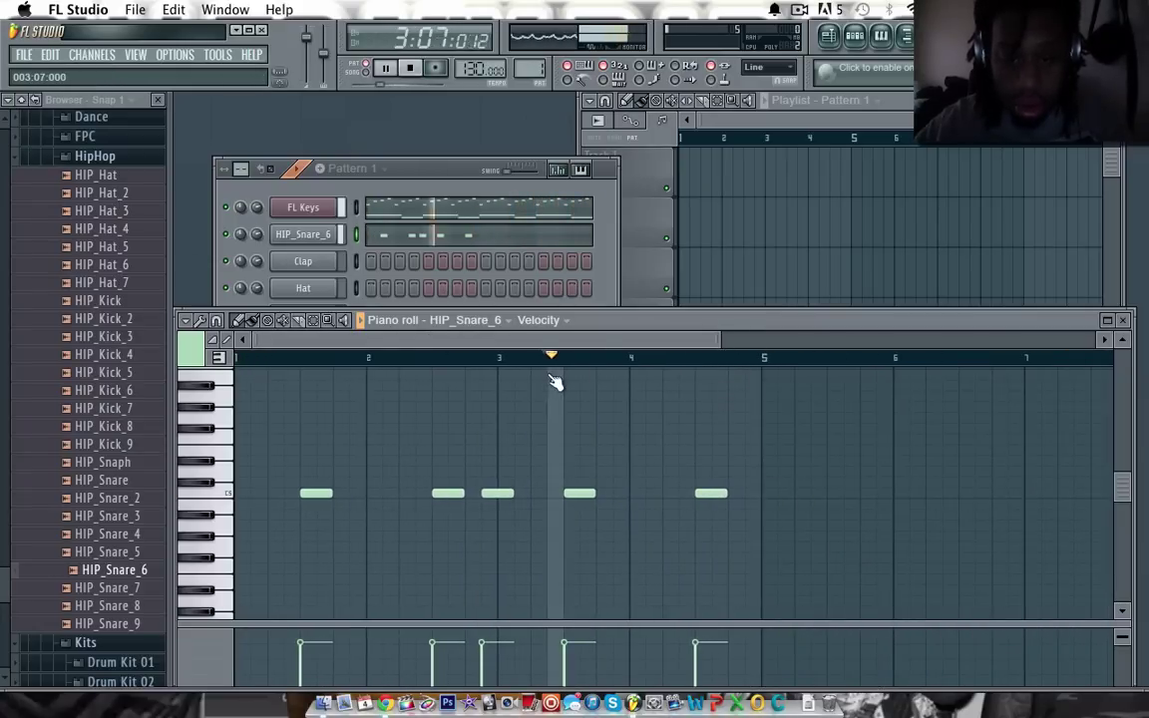
{"action": "key", "text": "ctrl+a"}
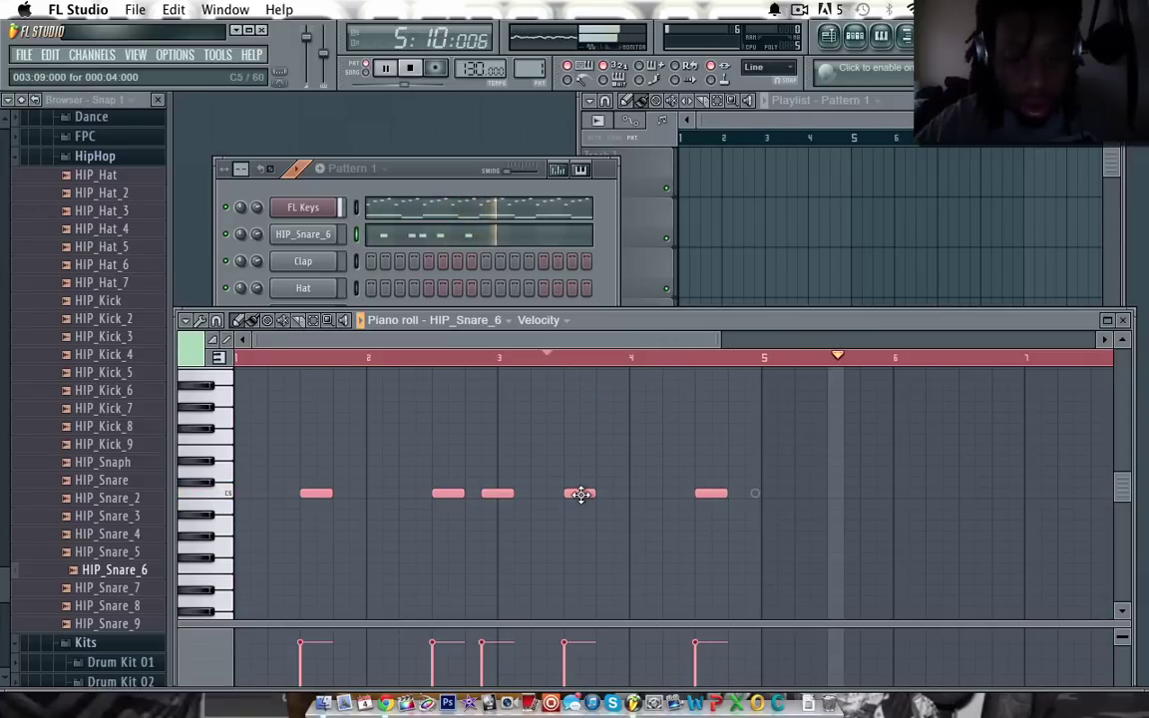
{"action": "key", "text": "ctrl+b"}
{"action": "left_click_drag", "start_coordinate": [1076, 469], "coordinate": [1103, 467]}
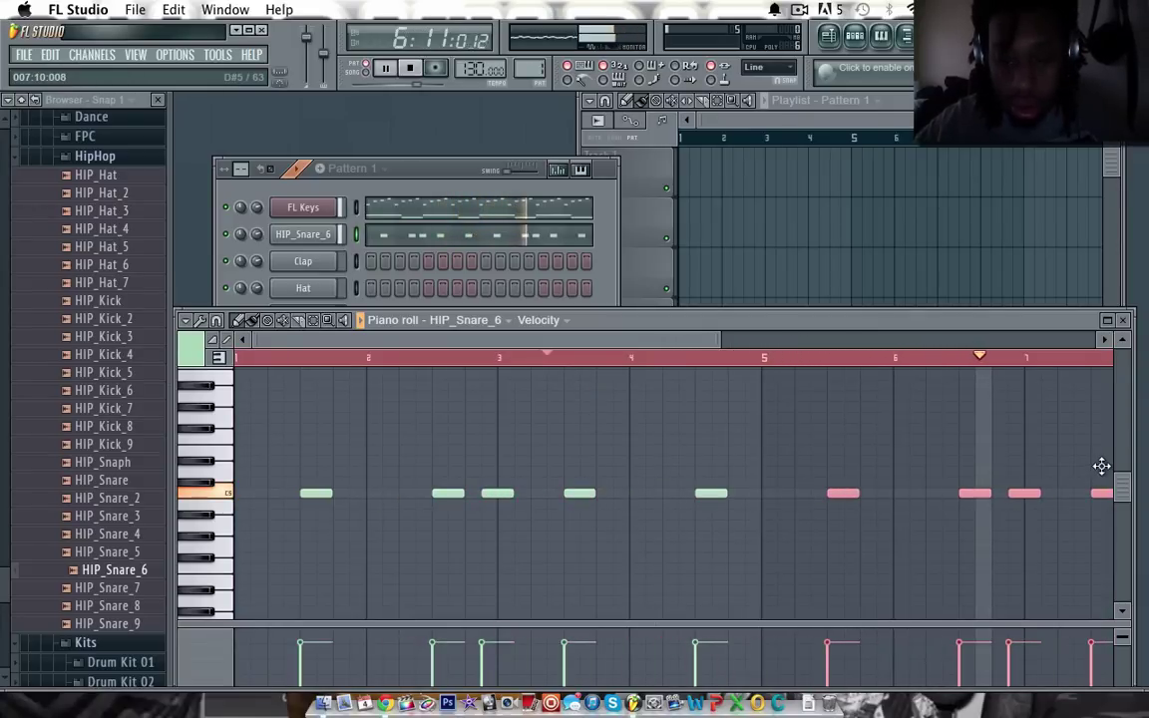
{"action": "left_click", "coordinate": [577, 375]}
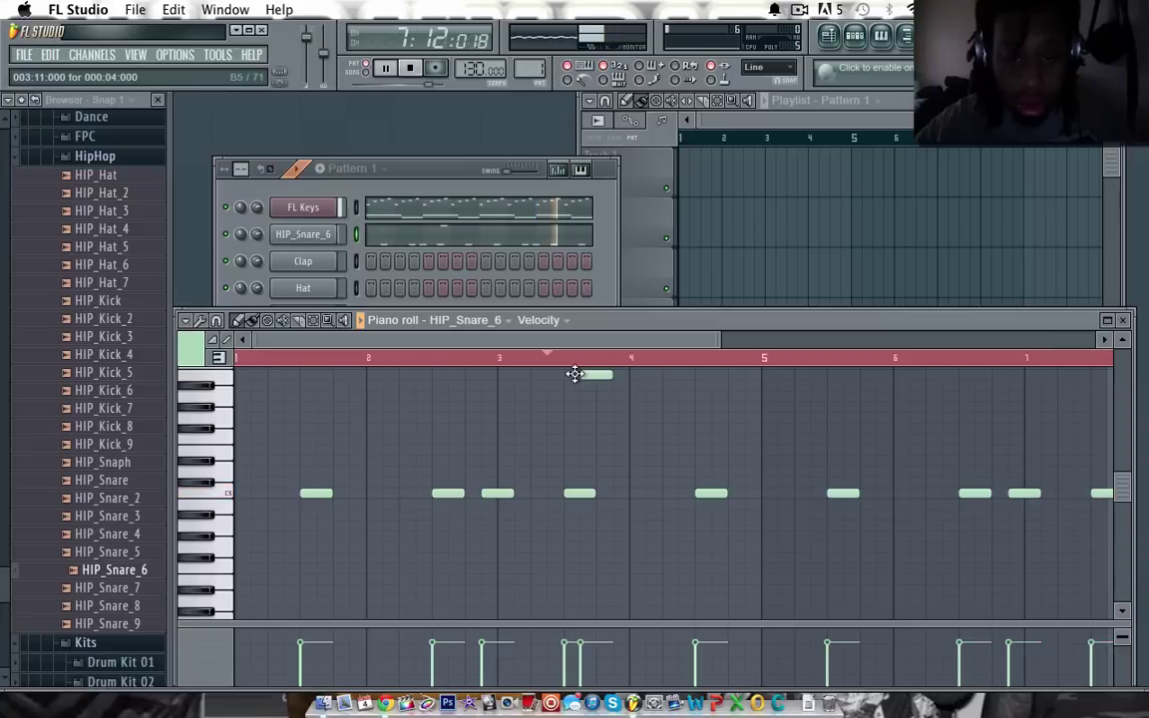
{"action": "left_click", "coordinate": [599, 364]}
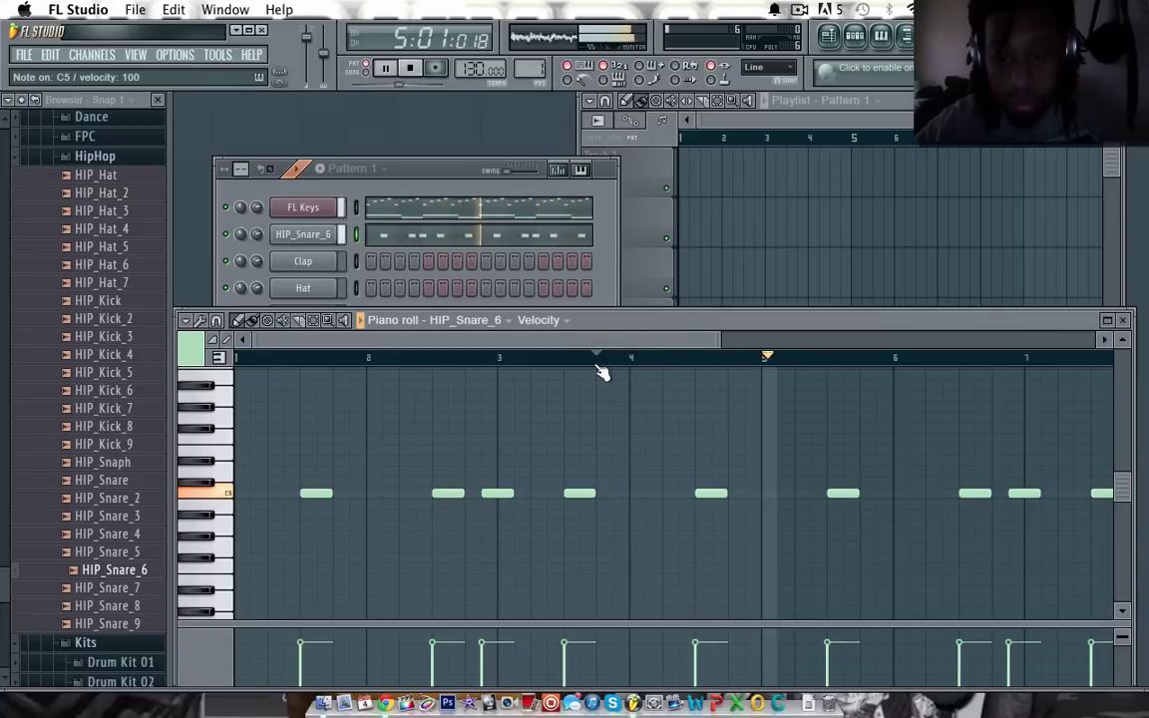
Step: Add one-beat C5 snare notes in bar 5 at steps 1, 7 and 13, and on beat 2 of bar 6
{"action": "left_click", "coordinate": [774, 493]}
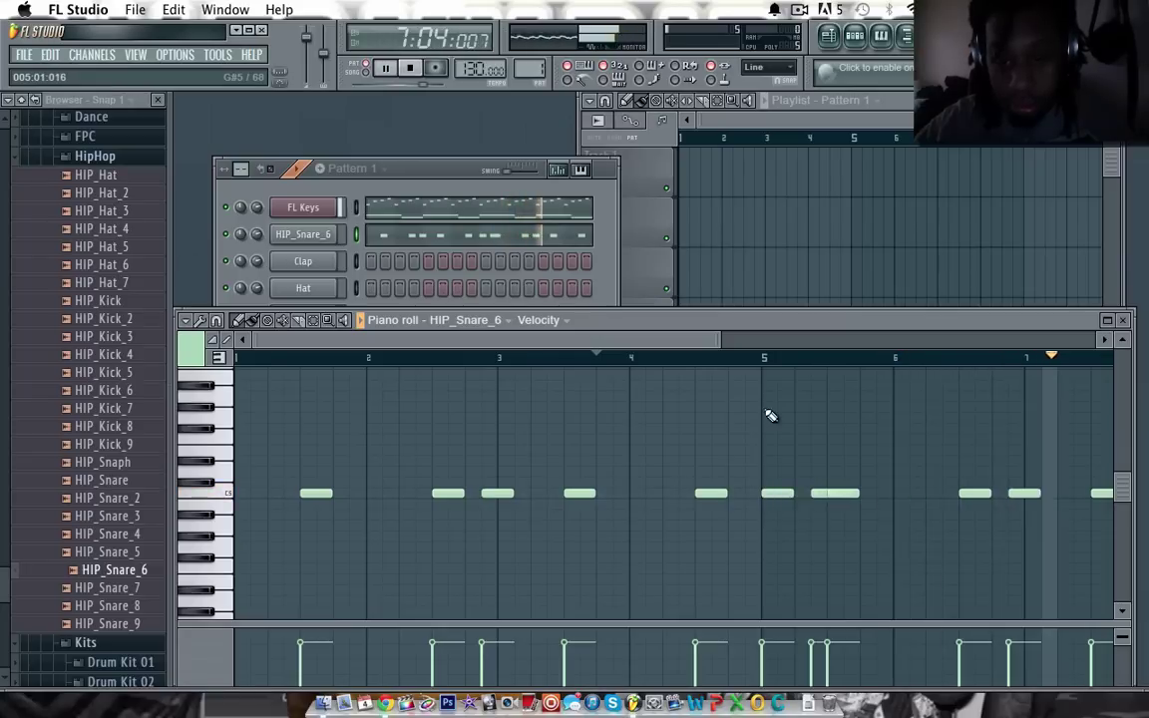
{"action": "left_click", "coordinate": [763, 357]}
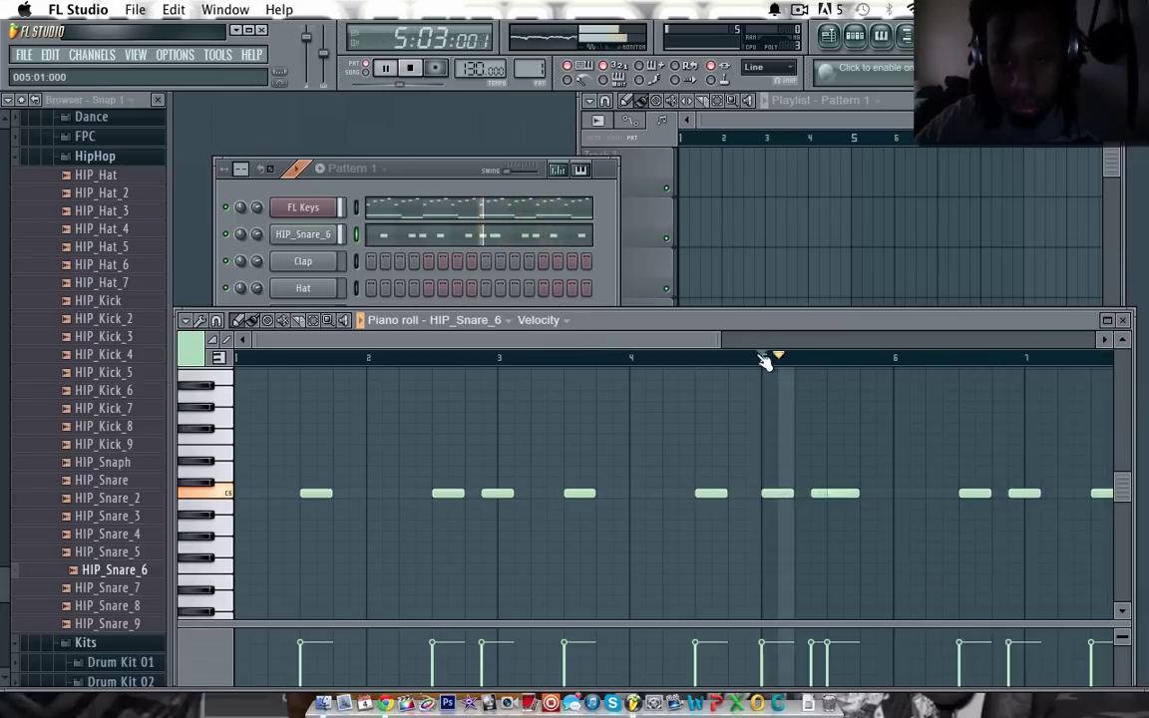
{"action": "left_click", "coordinate": [864, 493]}
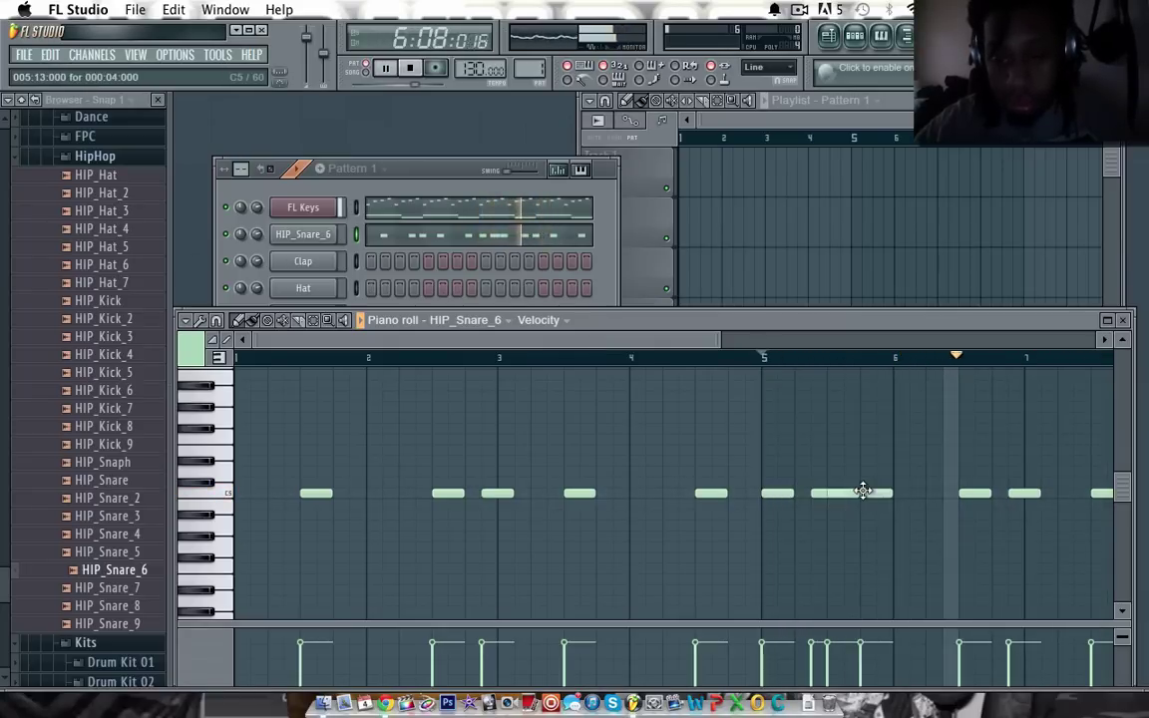
{"action": "left_click", "coordinate": [763, 357]}
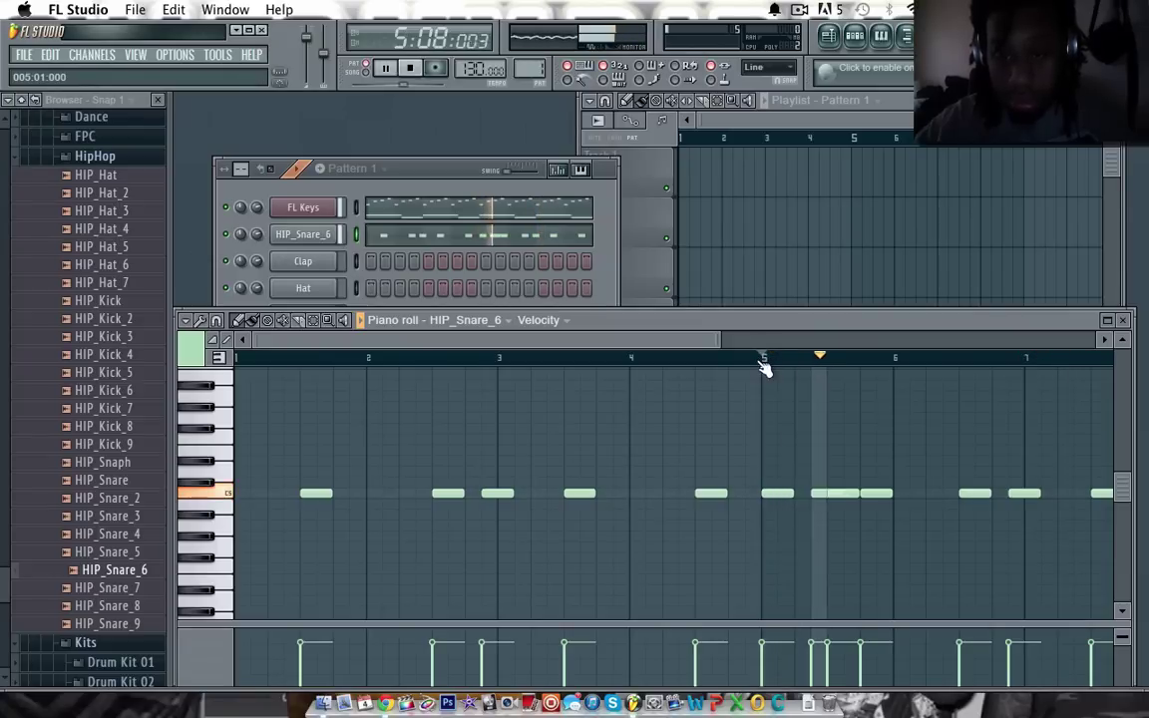
{"action": "left_click", "coordinate": [928, 493]}
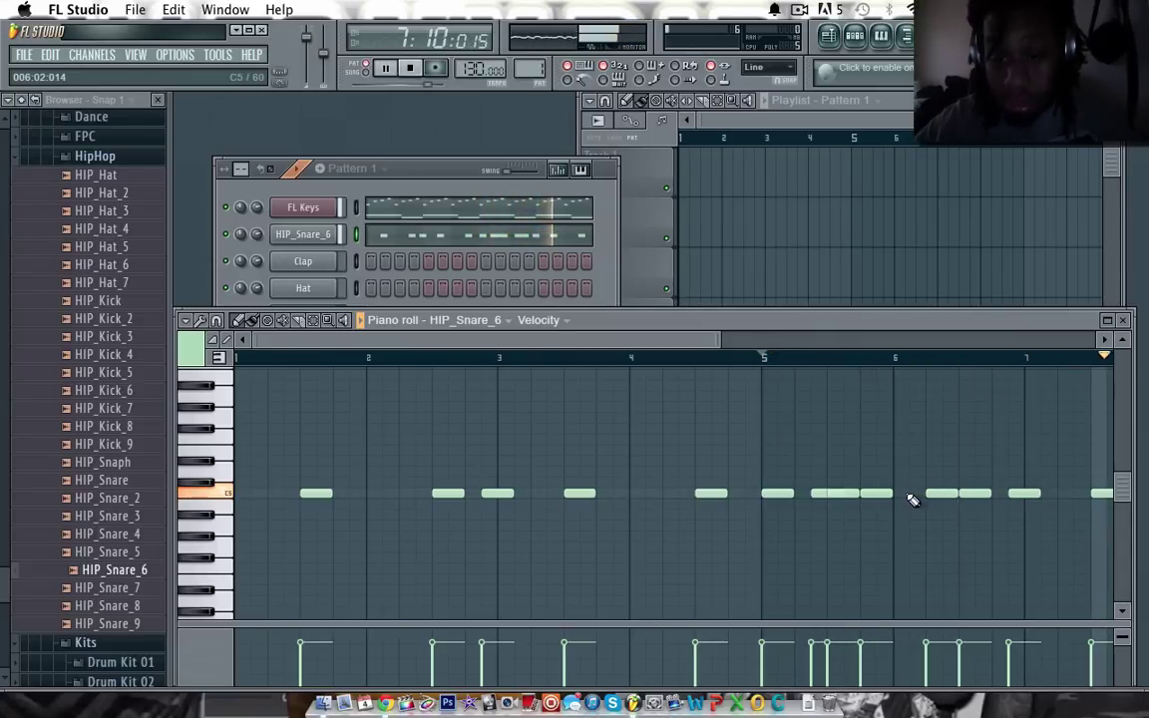
Step: Maximize the piano roll and add more C5 snare notes in bar 6, at the start of bar 7 and at step 7 of bar 7
{"action": "left_click", "coordinate": [766, 361]}
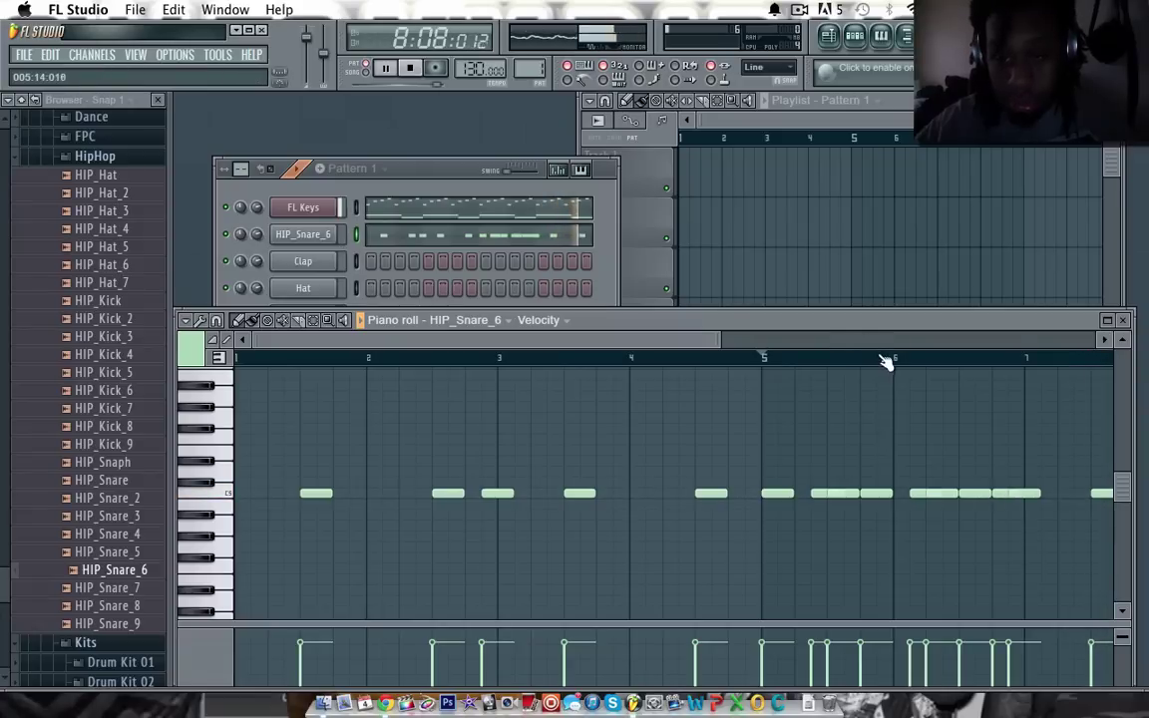
{"action": "left_click", "coordinate": [788, 361]}
{"action": "left_click_drag", "start_coordinate": [670, 333], "coordinate": [770, 348]}
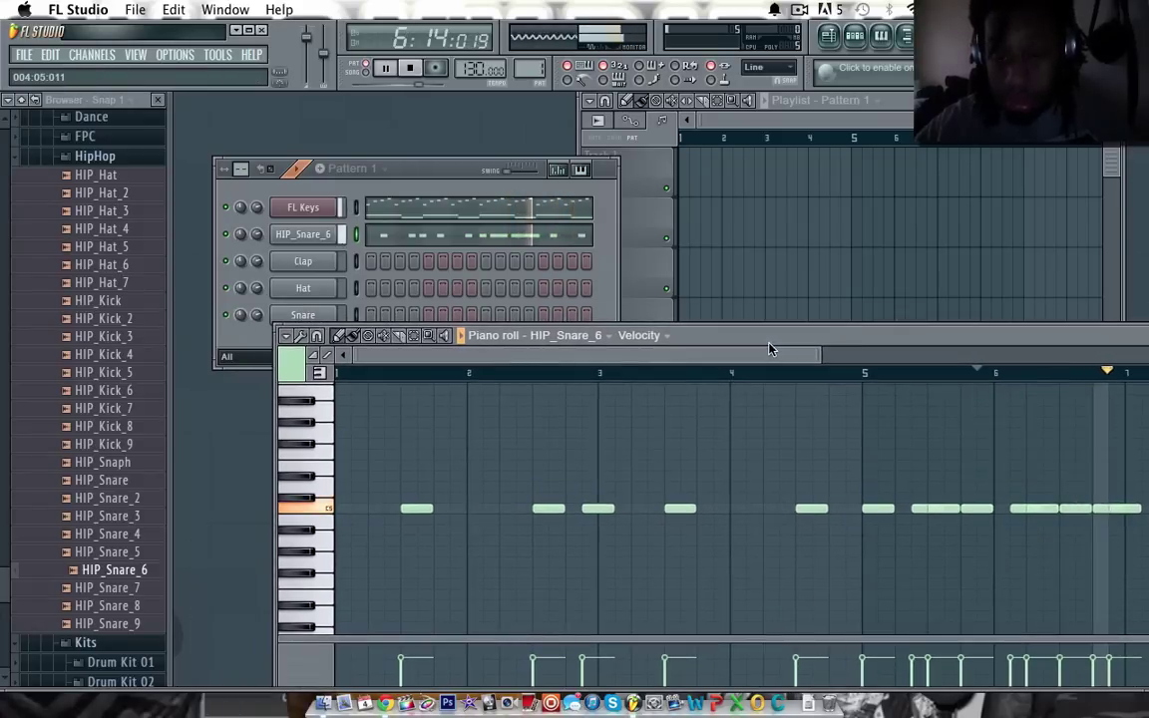
{"action": "double_click", "coordinate": [769, 341]}
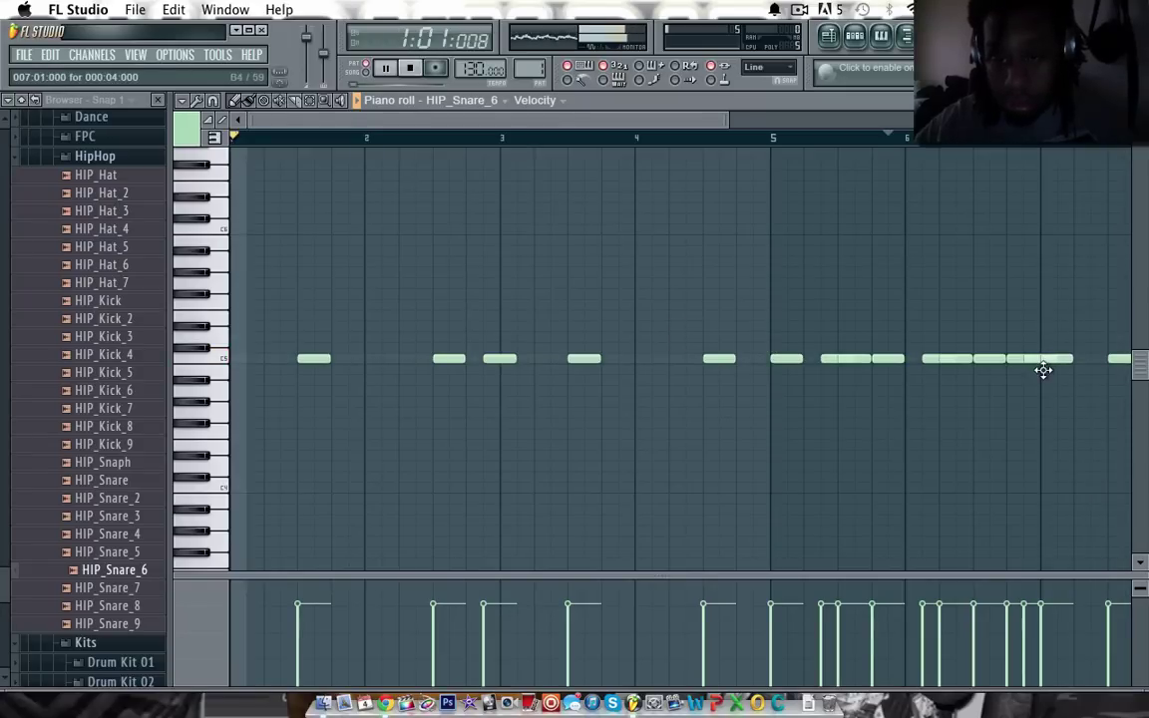
{"action": "left_click", "coordinate": [1095, 359]}
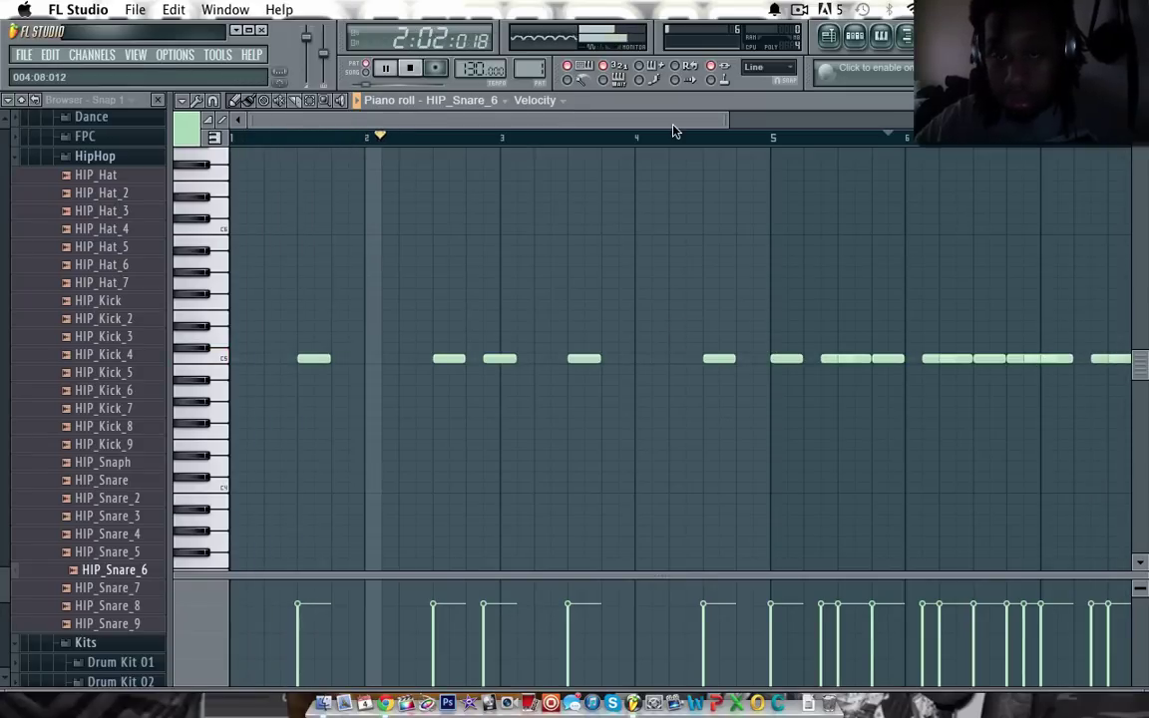
Step: Add C5 snare notes on beat 4 of bar 7 and at steps 3, 5 and 13 of bar 8
{"action": "left_click_drag", "start_coordinate": [727, 120], "coordinate": [876, 115]}
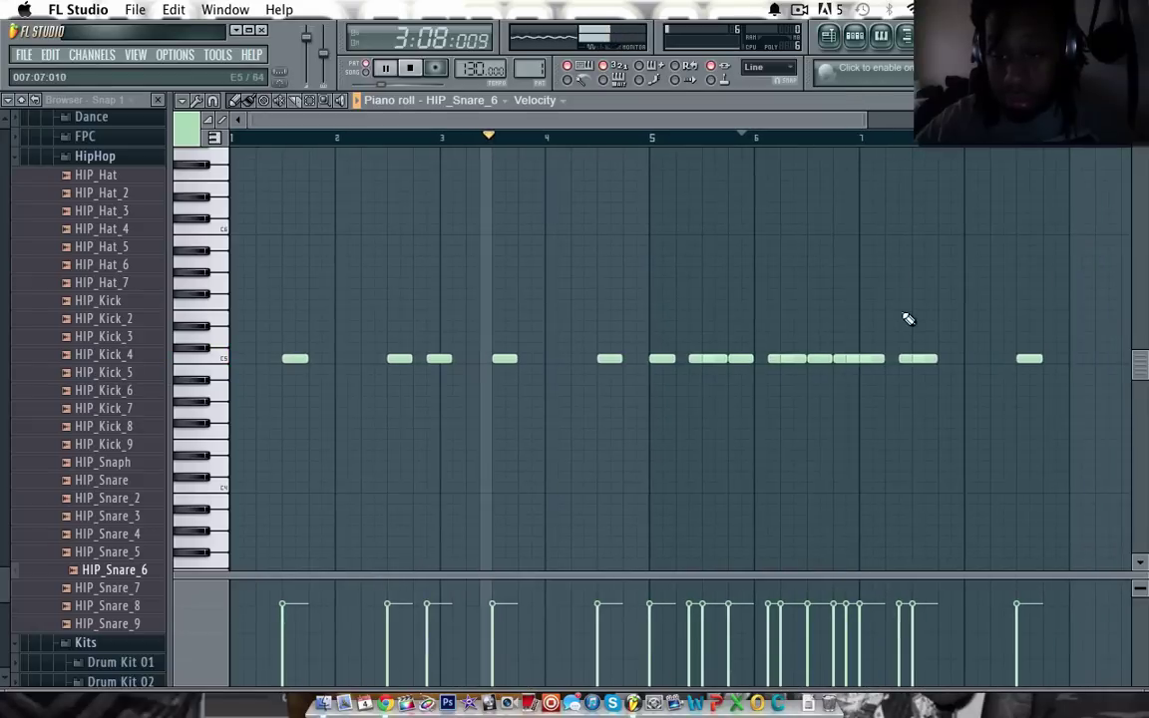
{"action": "left_click", "coordinate": [988, 359]}
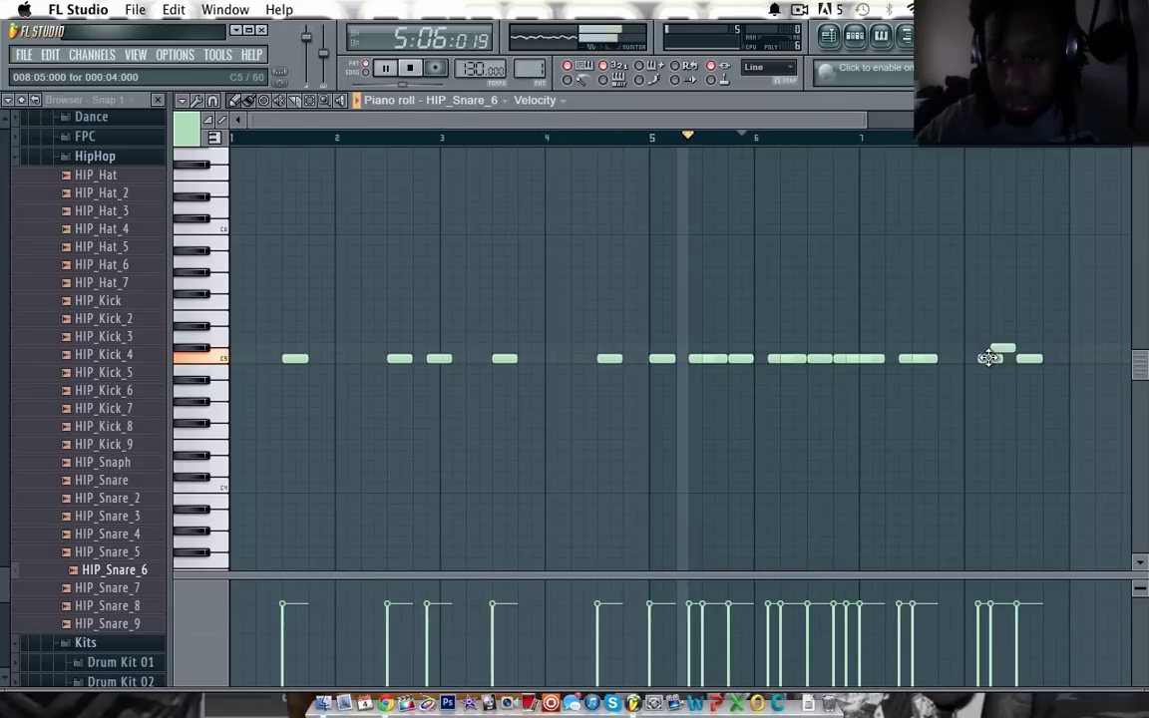
{"action": "left_click_drag", "start_coordinate": [988, 357], "coordinate": [989, 362]}
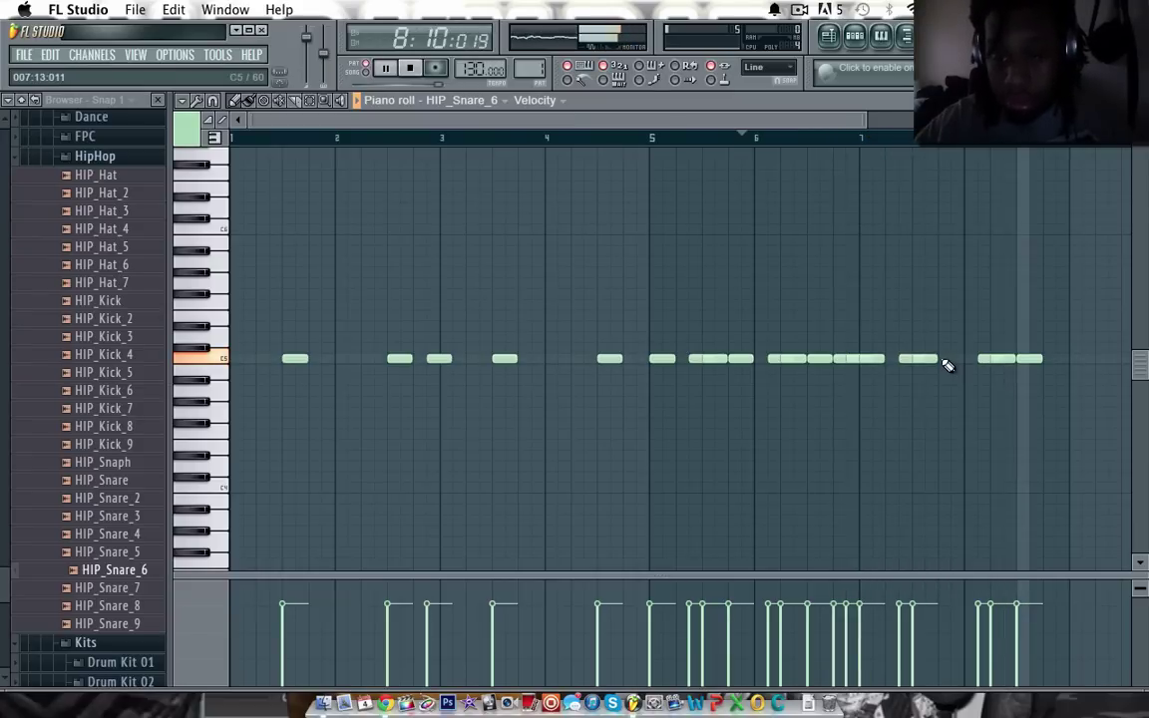
{"action": "left_click", "coordinate": [944, 359]}
{"action": "left_click", "coordinate": [1046, 359]}
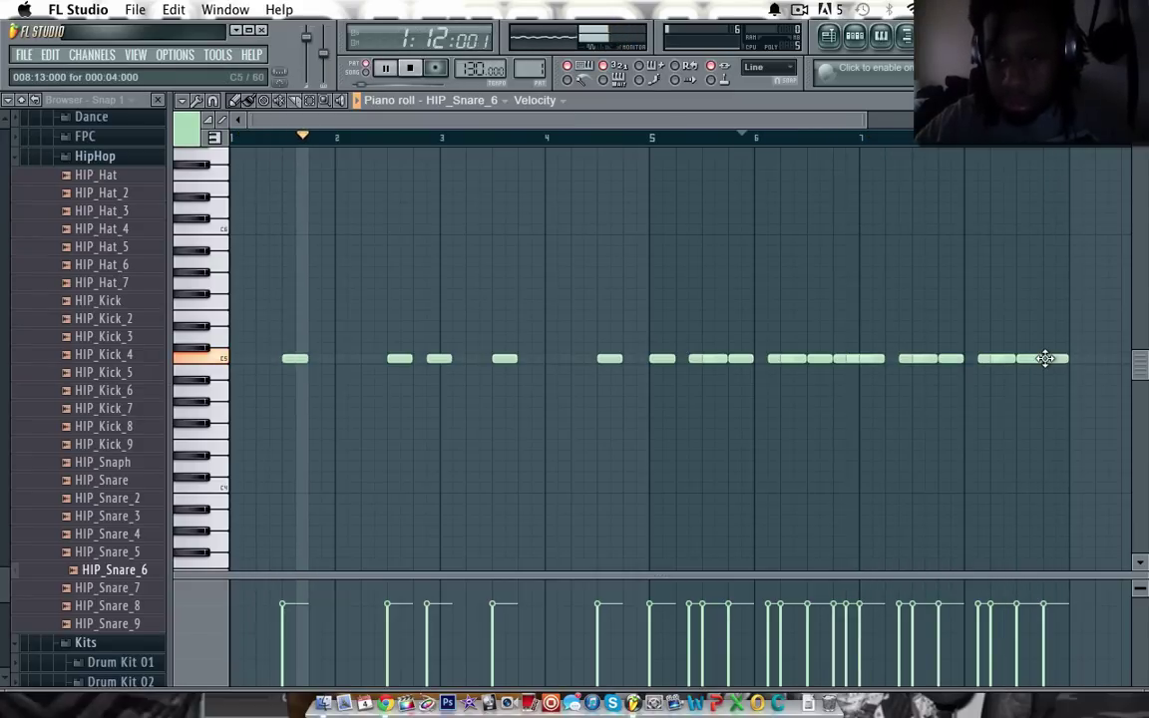
Step: Replace the Clap channel's sound with the HIP_Hat_2 sample and open that channel's piano roll
{"action": "left_click", "coordinate": [1138, 101]}
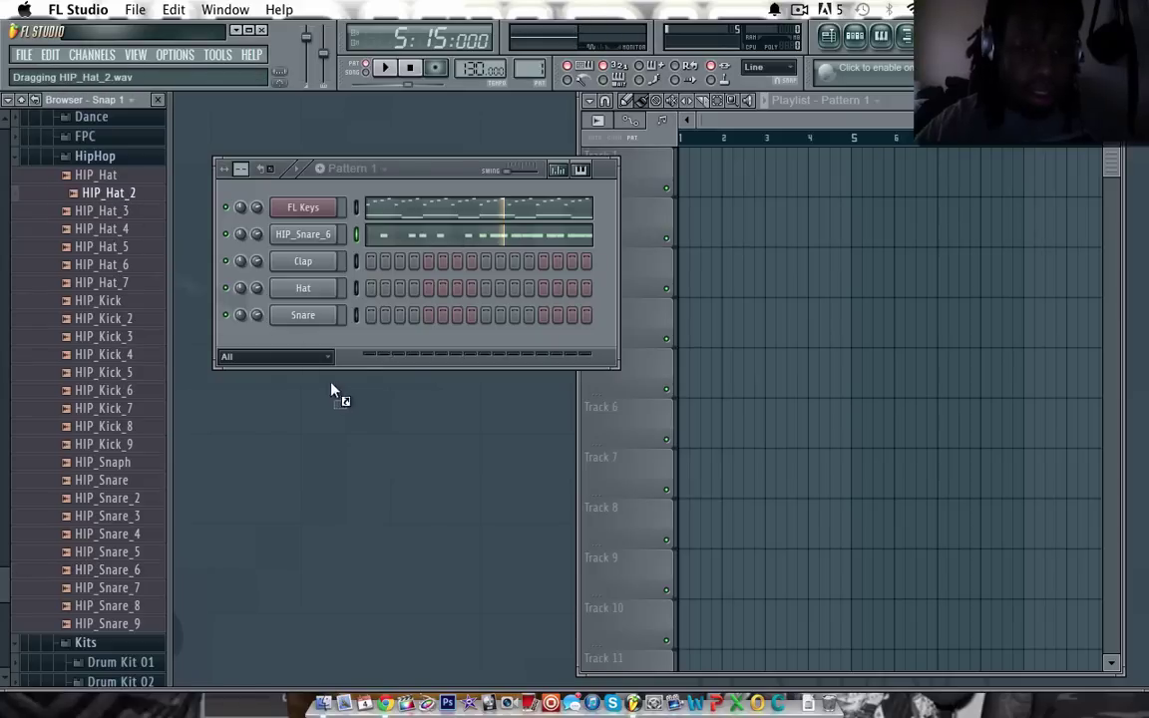
{"action": "left_click_drag", "start_coordinate": [283, 284], "coordinate": [287, 265]}
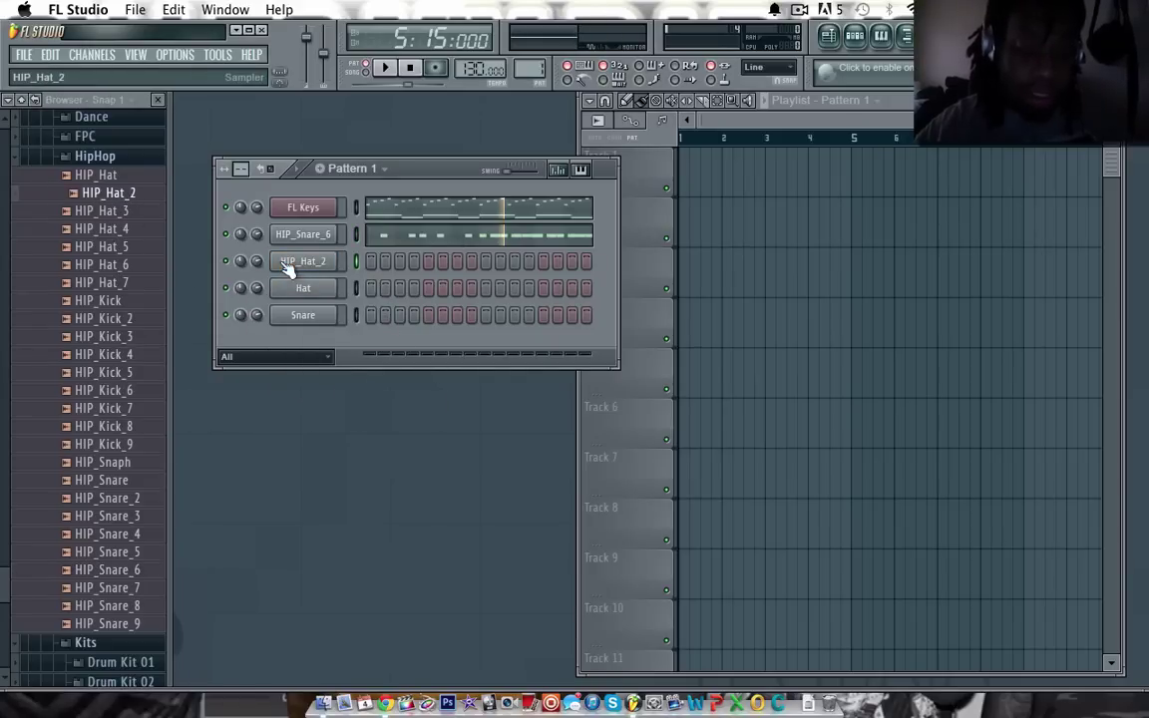
{"action": "right_click", "coordinate": [295, 263]}
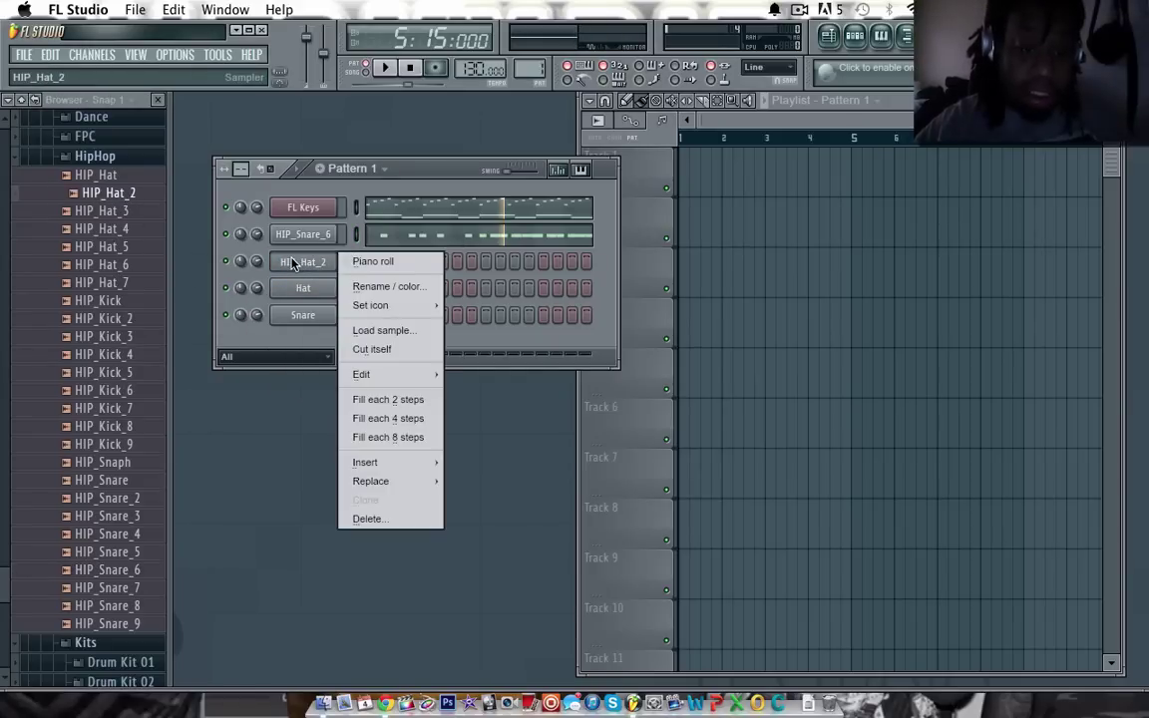
{"action": "left_click", "coordinate": [372, 263]}
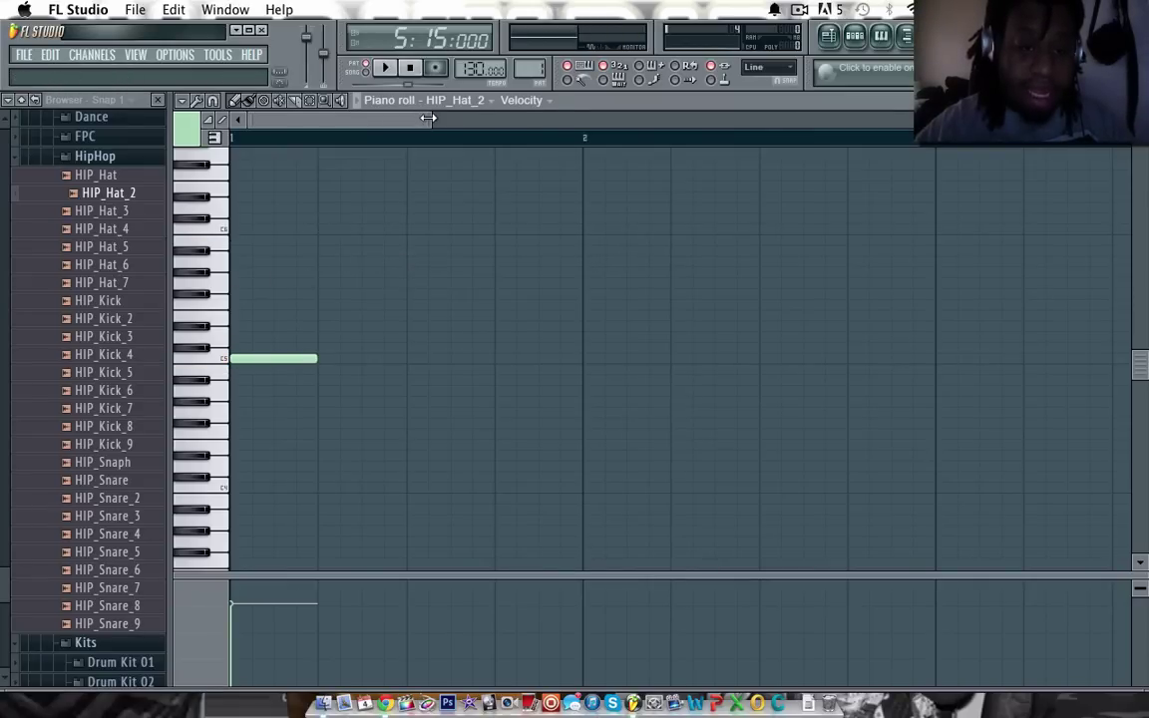
Step: Fill bars 1 to 3 of the HIP_Hat_2 channel with a rhythm of one-step C5 hi-hat notes
{"action": "left_click_drag", "start_coordinate": [428, 117], "coordinate": [531, 205]}
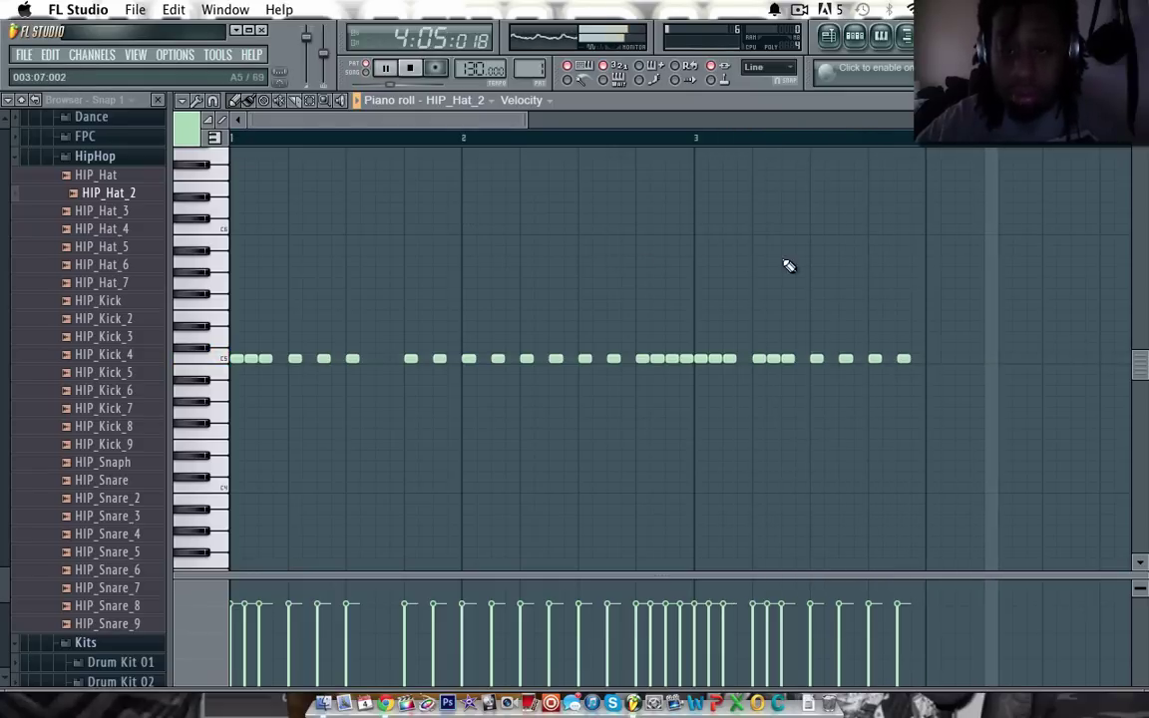
{"action": "scroll", "coordinate": [626, 137], "scroll_direction": "down", "scroll_amount": 1}
{"action": "scroll", "coordinate": [628, 140], "scroll_direction": "down", "scroll_amount": 1}
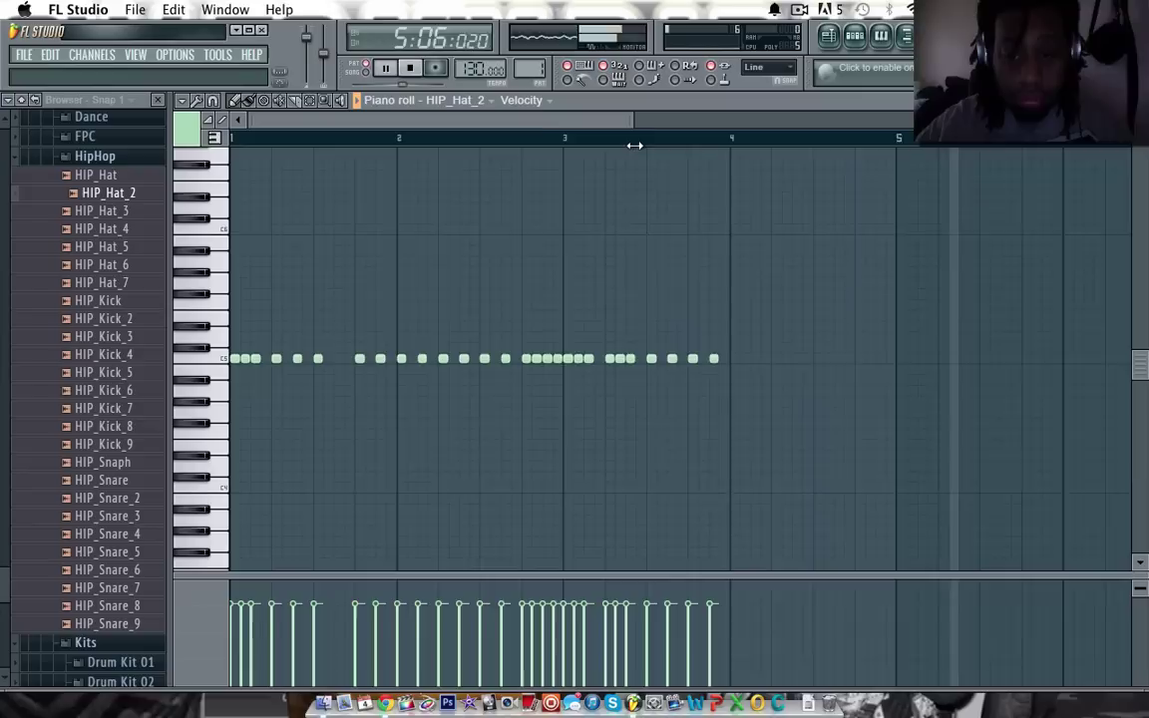
Step: Duplicate the three-bar hi-hat rhythm so the copy starts at bar 4, and delete the stray D#6 note at bar 3
{"action": "left_click_drag", "start_coordinate": [744, 139], "coordinate": [532, 158]}
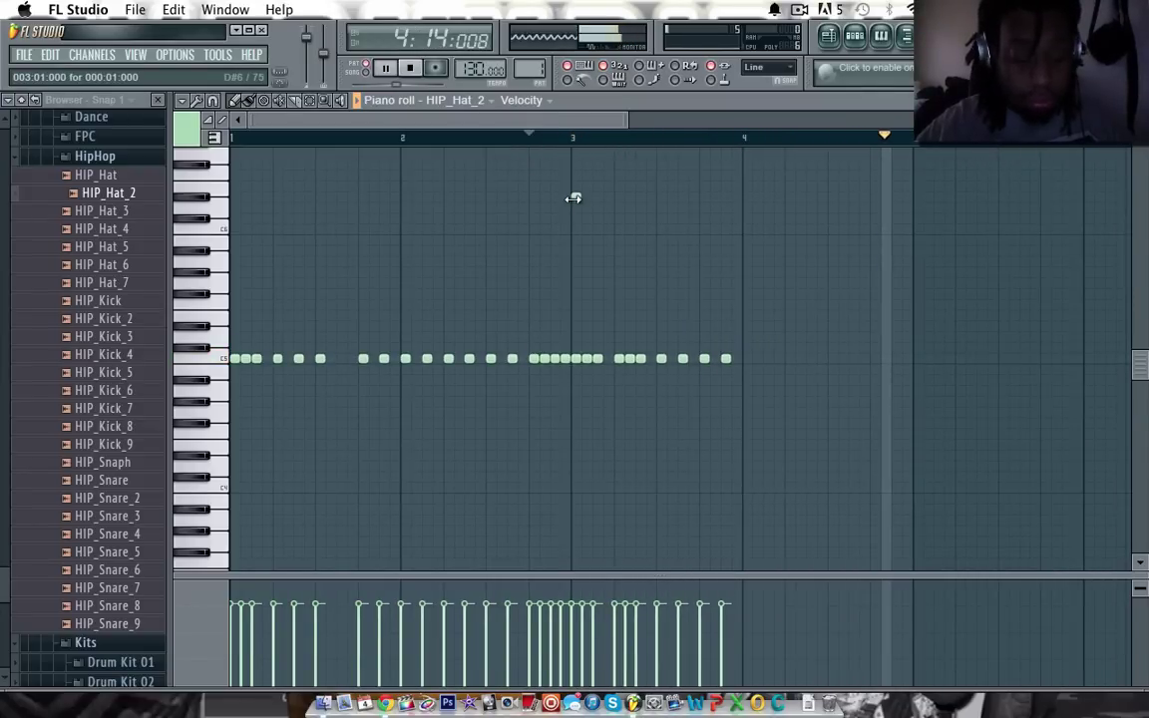
{"action": "key", "text": "super+a"}
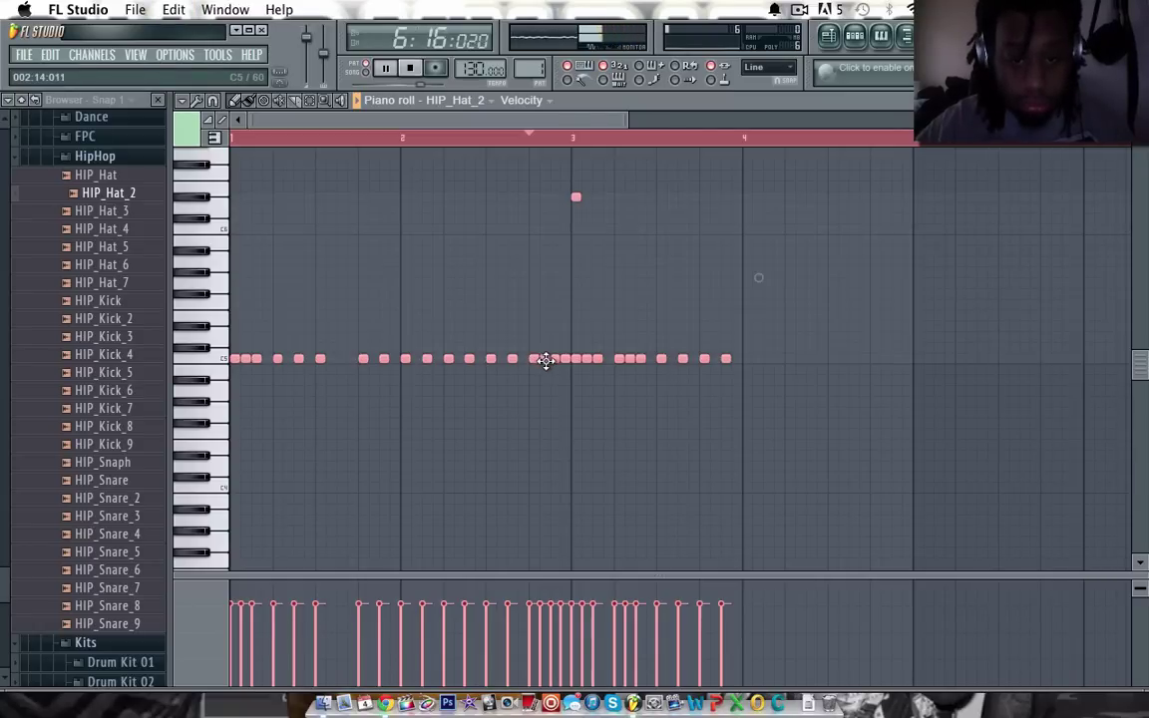
{"action": "left_click_drag", "start_coordinate": [546, 361], "coordinate": [1054, 365]}
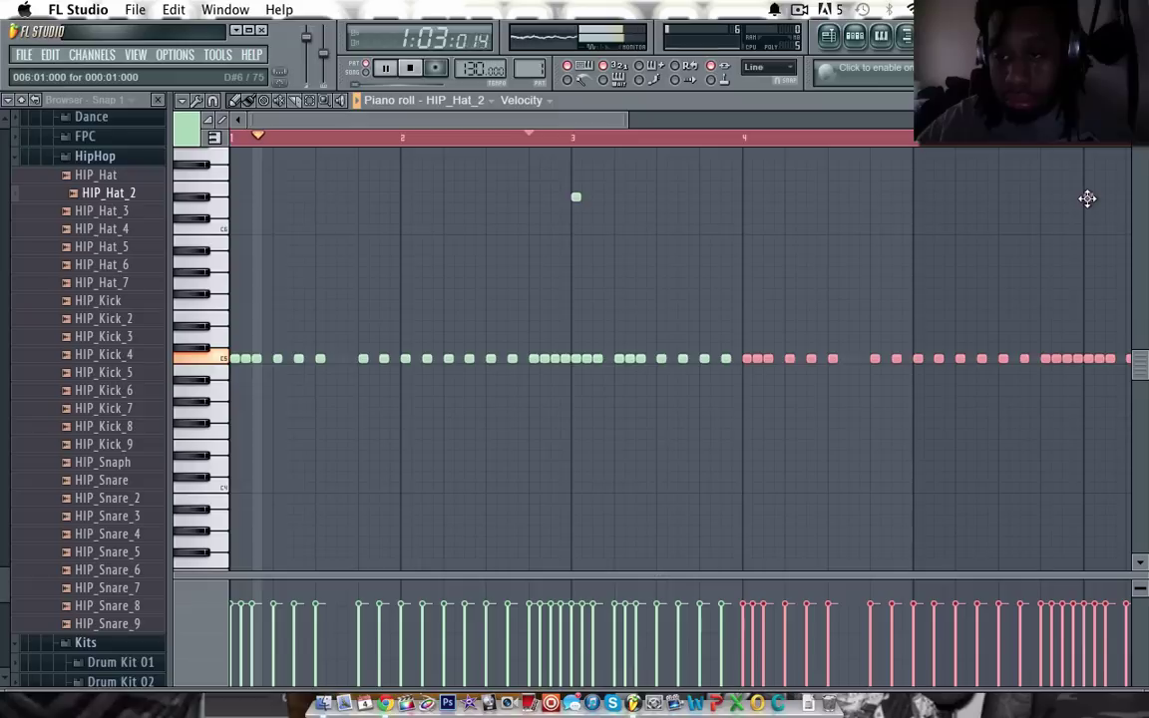
{"action": "right_click", "coordinate": [575, 198]}
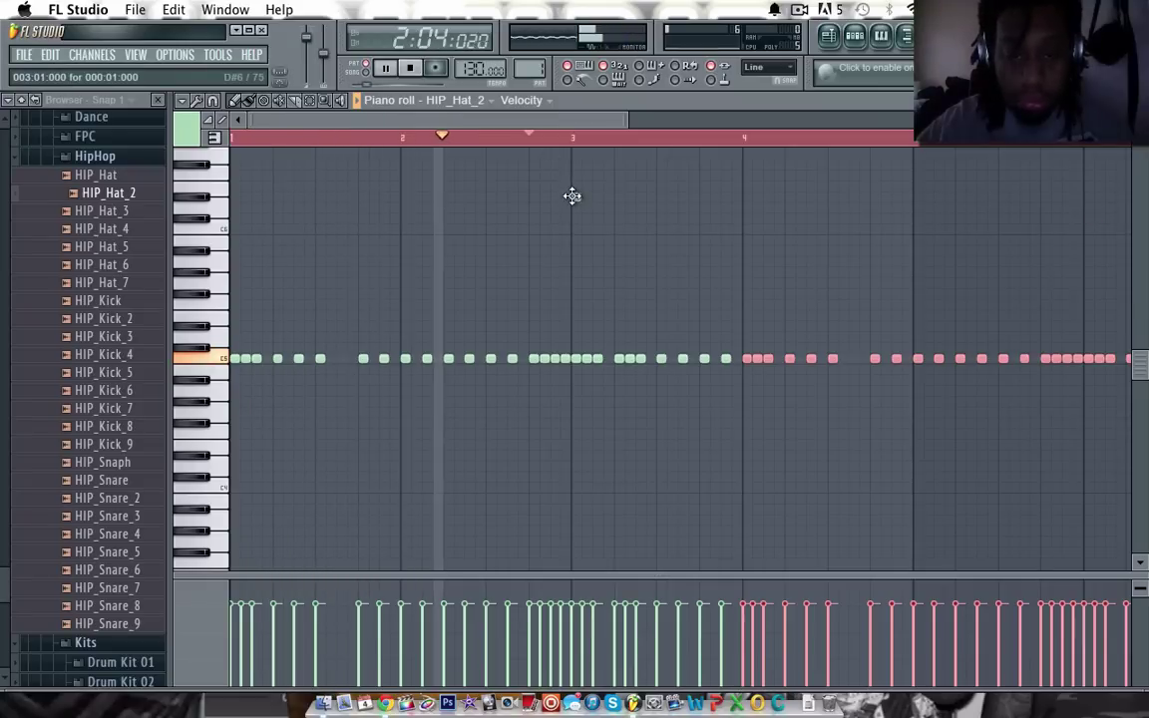
{"action": "left_click", "coordinate": [1139, 100]}
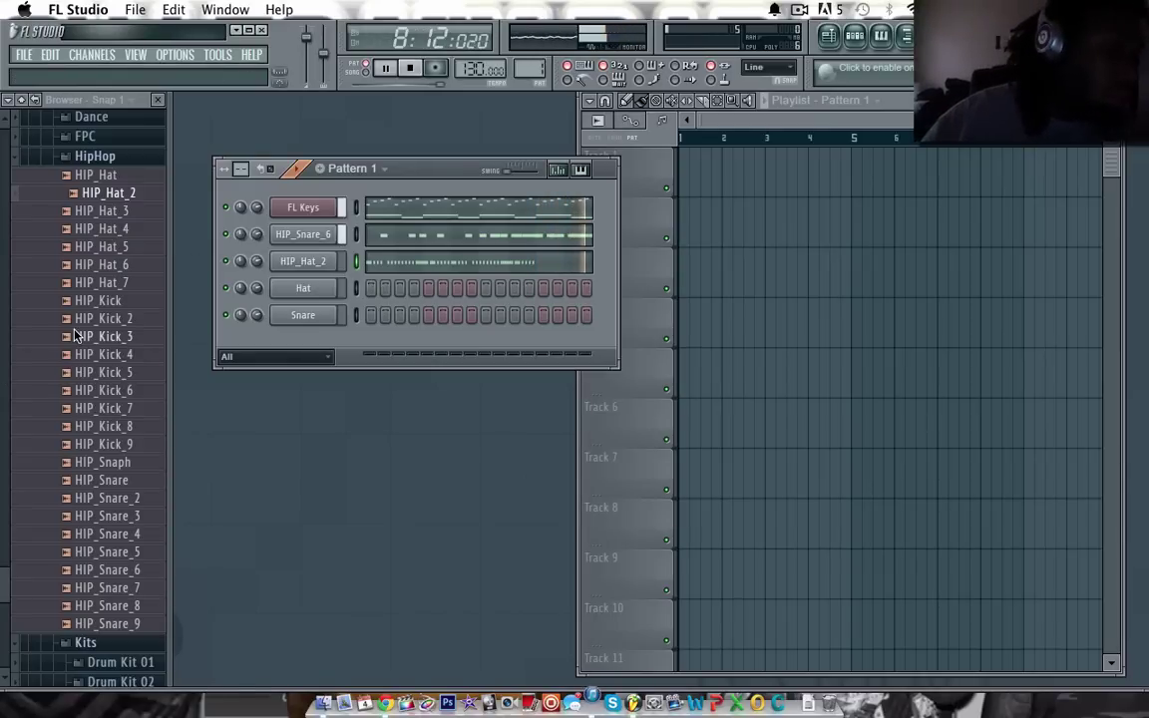
Step: Audition HIP_Kick_4 and HIP_Kick_7, replace the Hat channel's sound with HIP_Kick_7 and open that channel's piano roll
{"action": "left_click", "coordinate": [85, 357]}
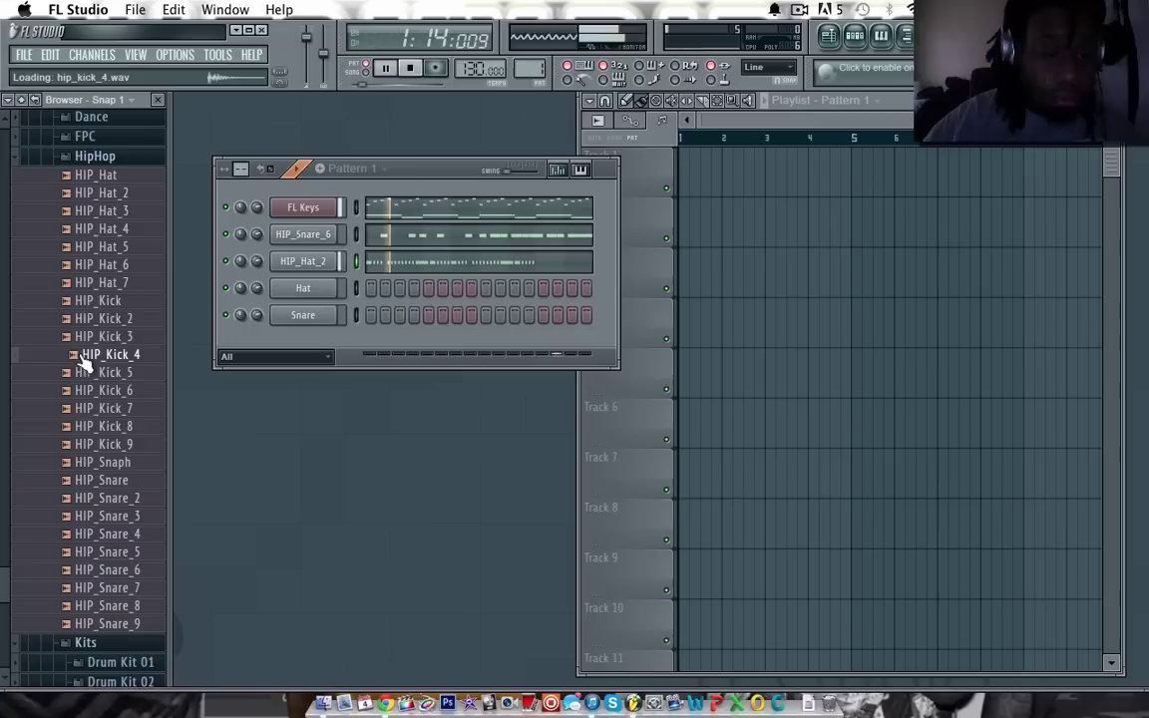
{"action": "left_click", "coordinate": [87, 410]}
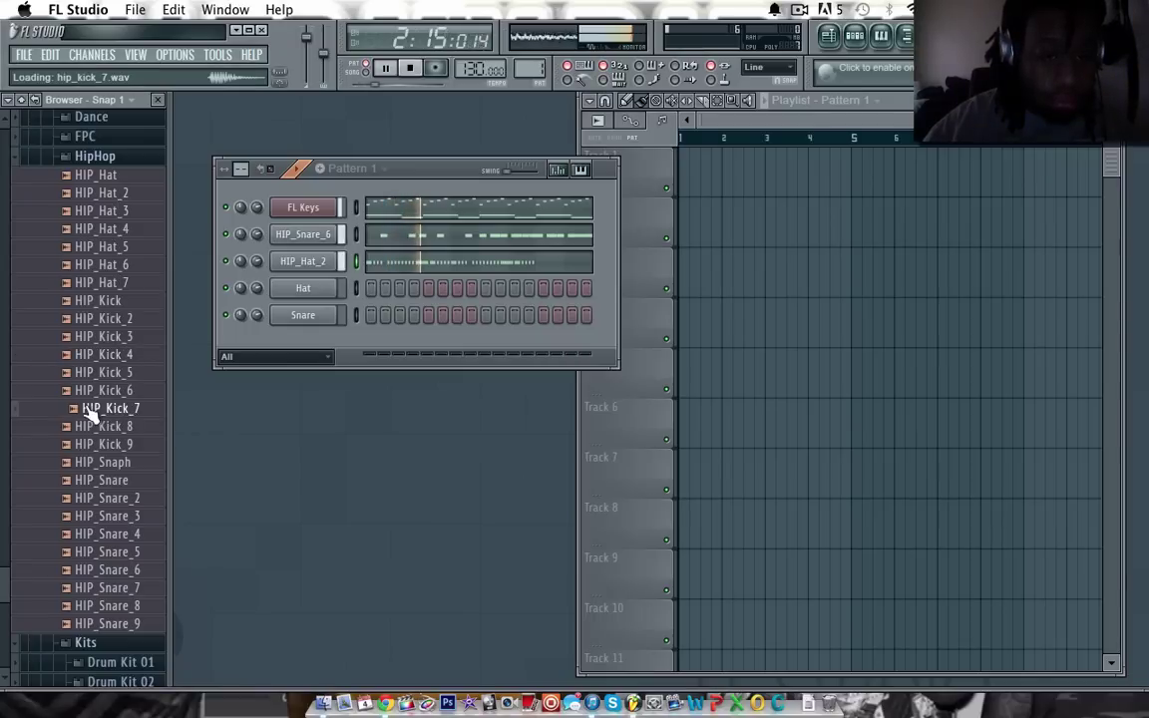
{"action": "left_click_drag", "start_coordinate": [86, 410], "coordinate": [299, 291]}
{"action": "right_click", "coordinate": [295, 297]}
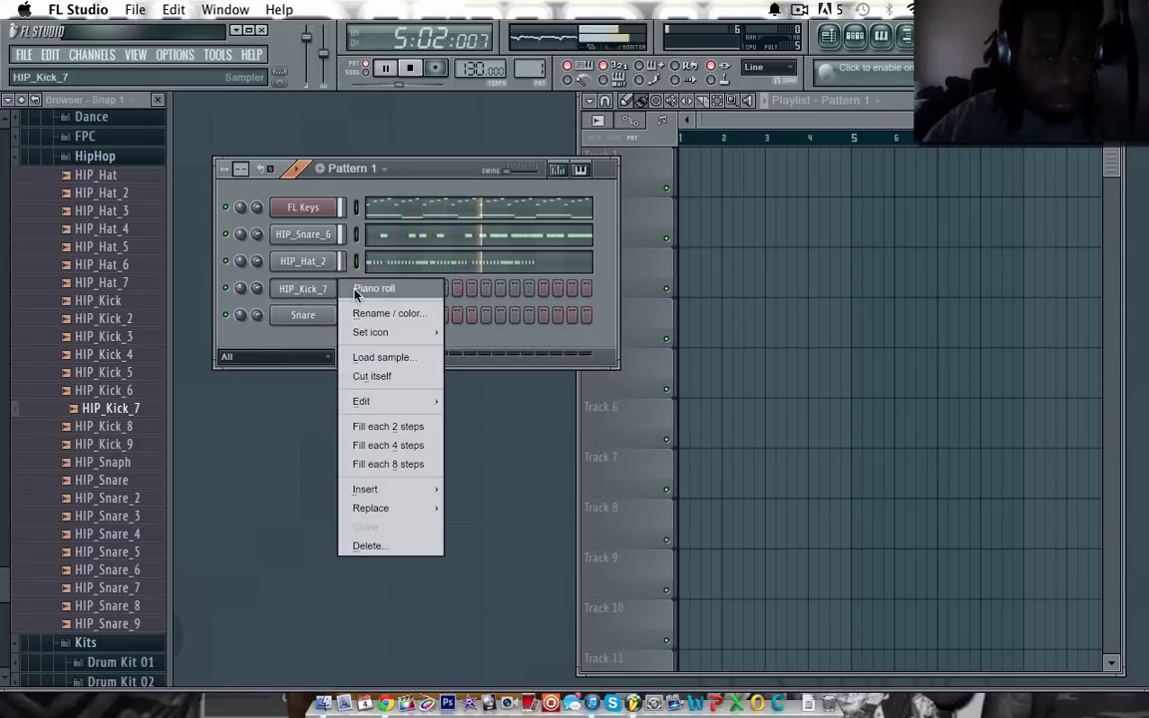
{"action": "left_click", "coordinate": [334, 289]}
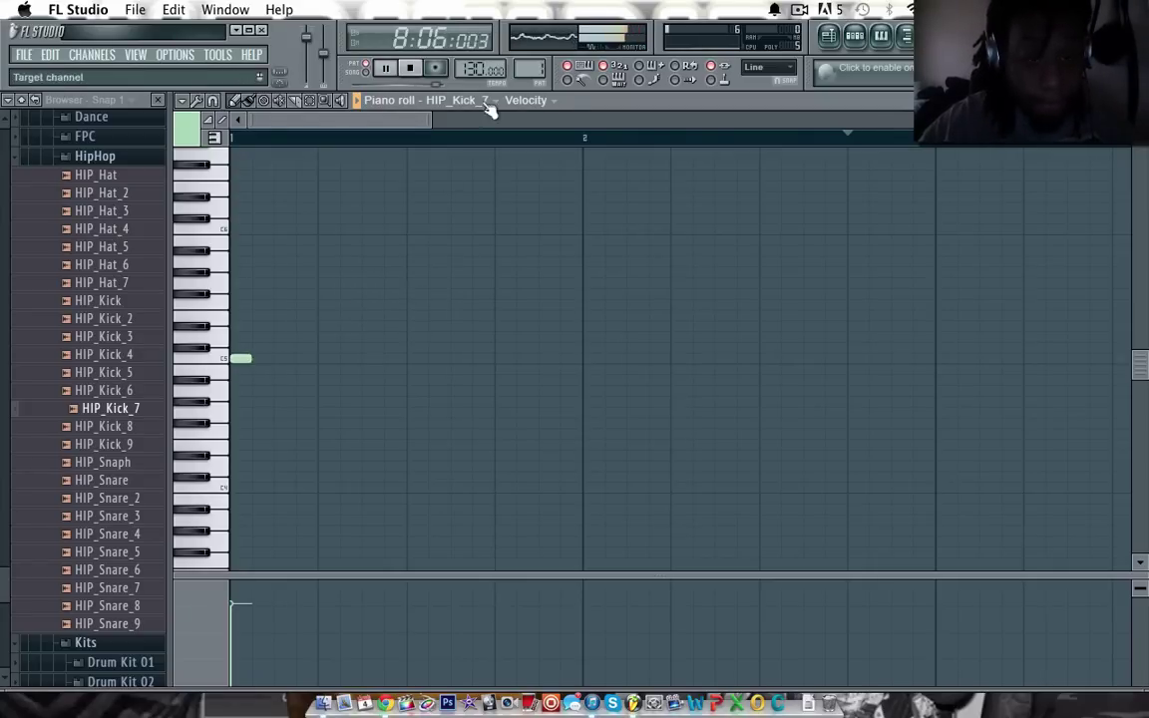
Step: Add one-step C5 kick notes at bar 2 step 5, bar 3 step 1, and bar 4 steps 5, 9, 13 and 15
{"action": "left_click_drag", "start_coordinate": [427, 120], "coordinate": [561, 119]}
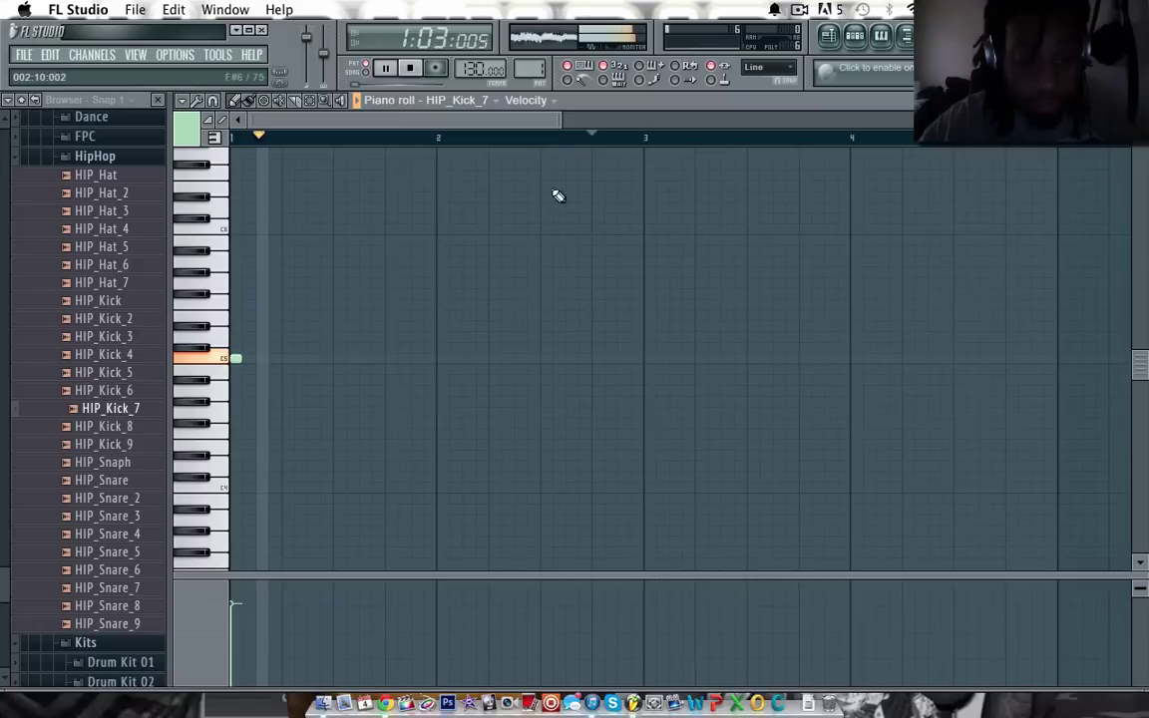
{"action": "left_click", "coordinate": [494, 358]}
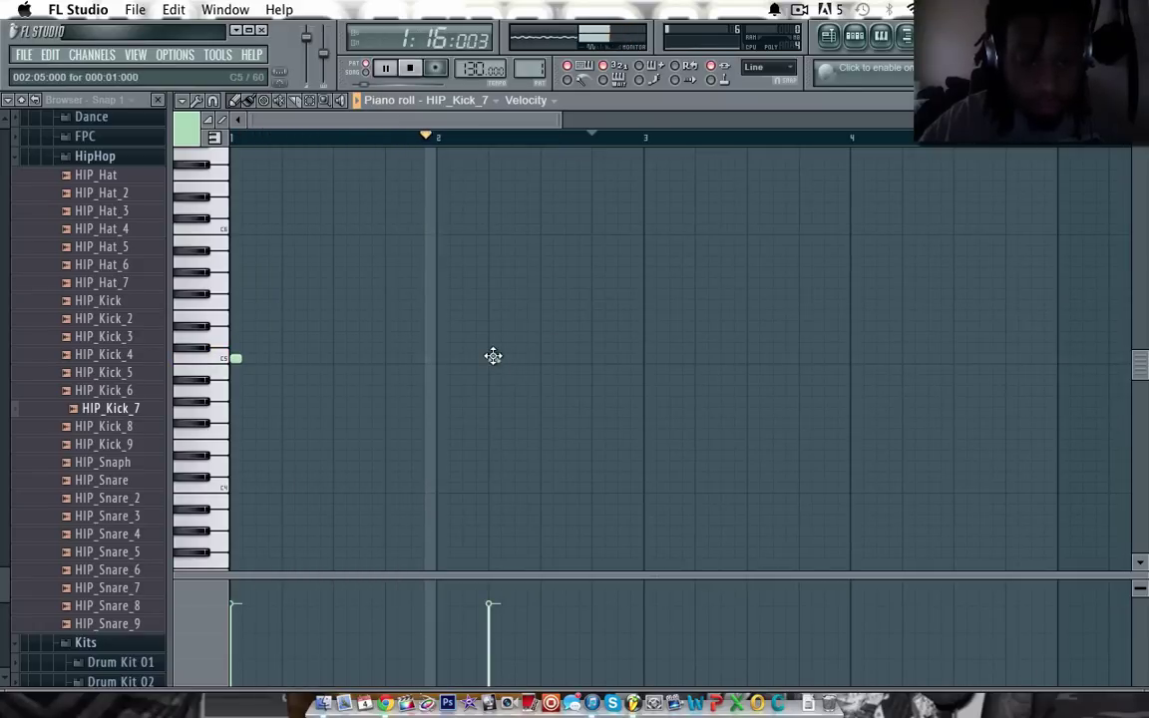
{"action": "left_click", "coordinate": [648, 358]}
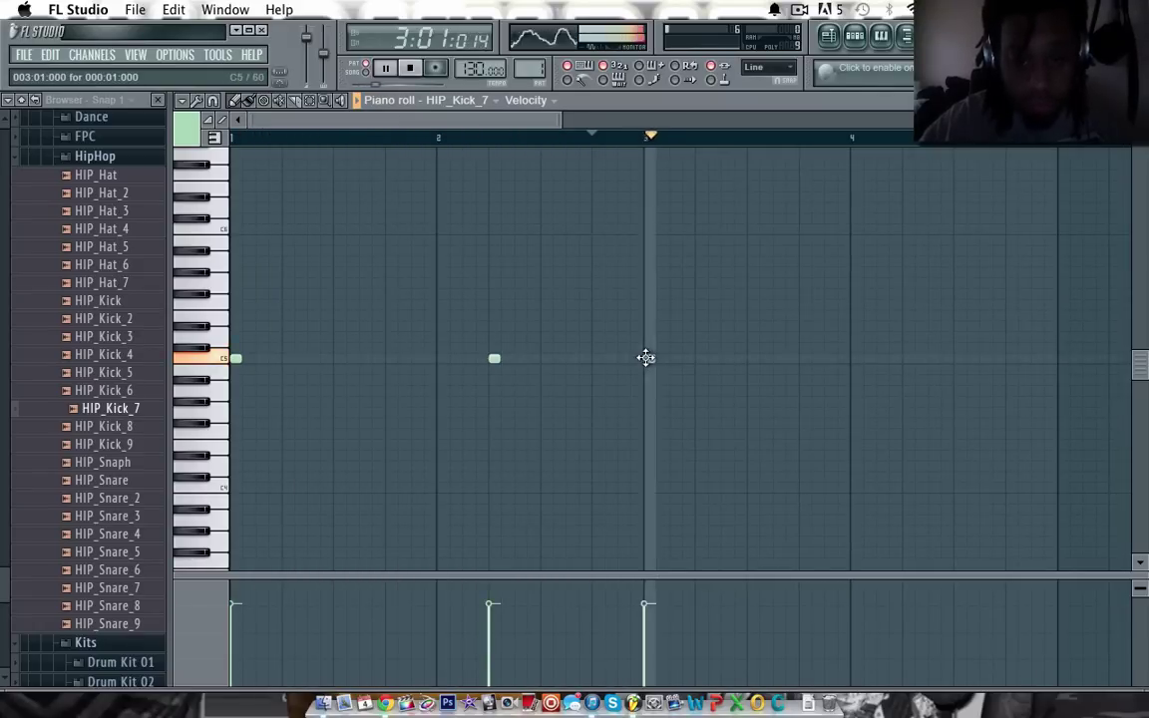
{"action": "left_click", "coordinate": [908, 358]}
{"action": "left_click", "coordinate": [958, 358]}
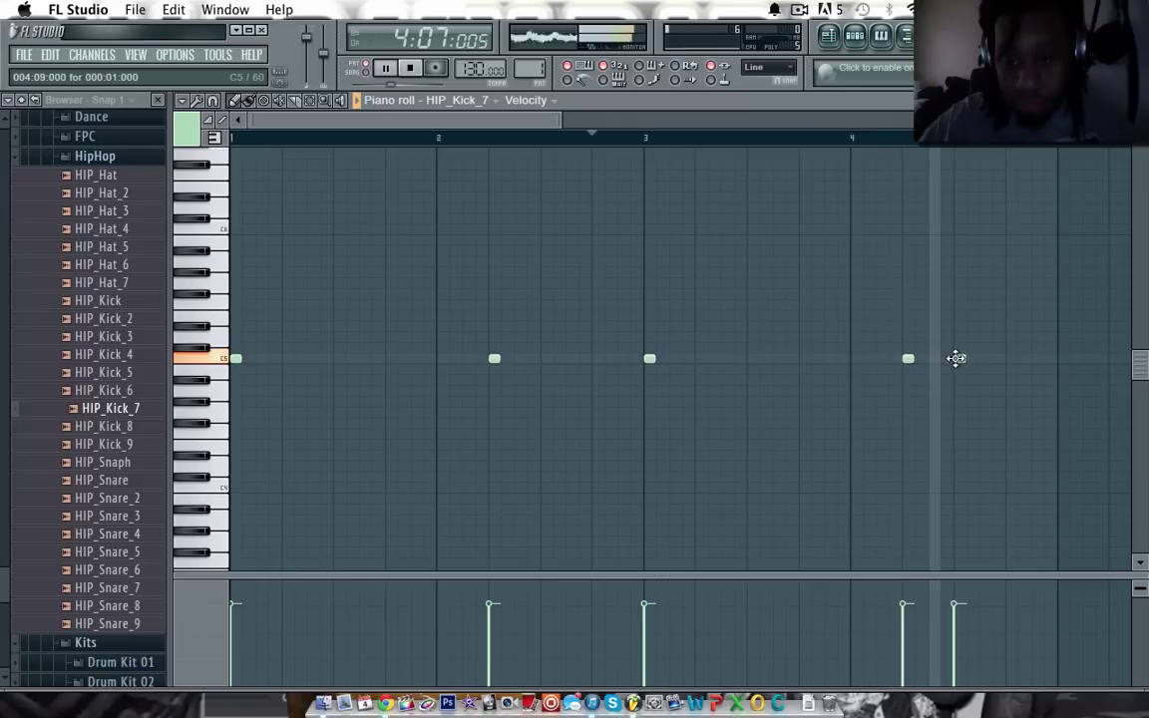
{"action": "left_click", "coordinate": [1010, 358]}
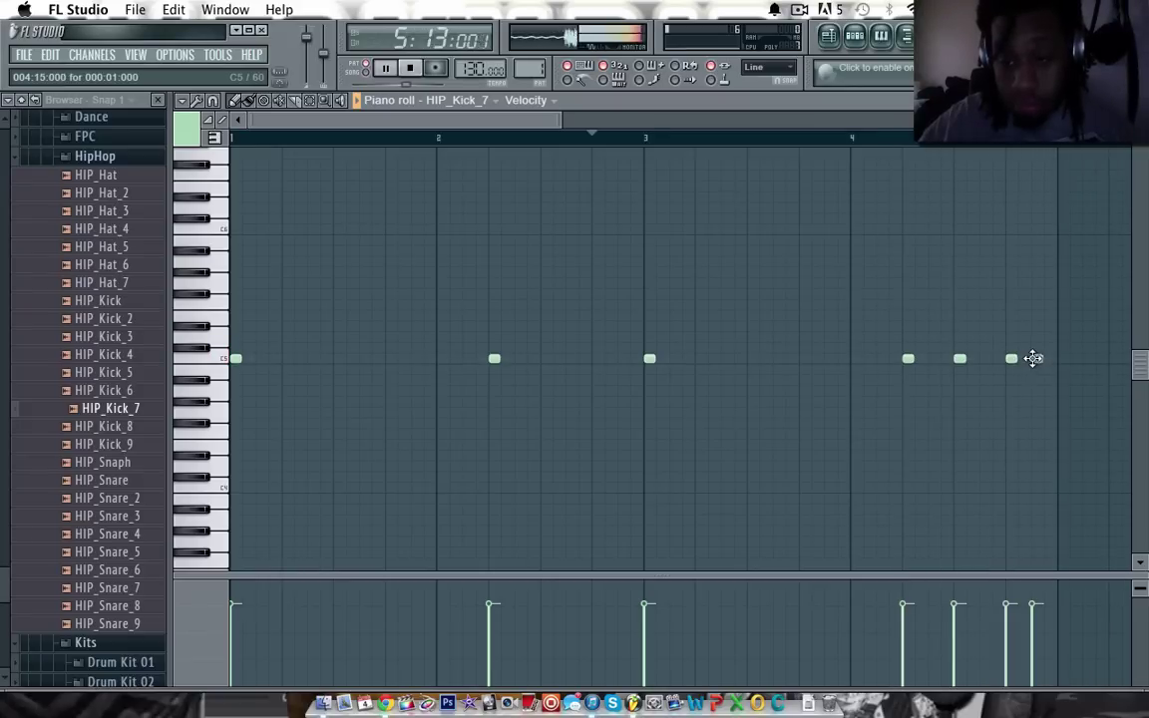
{"action": "left_click", "coordinate": [233, 140]}
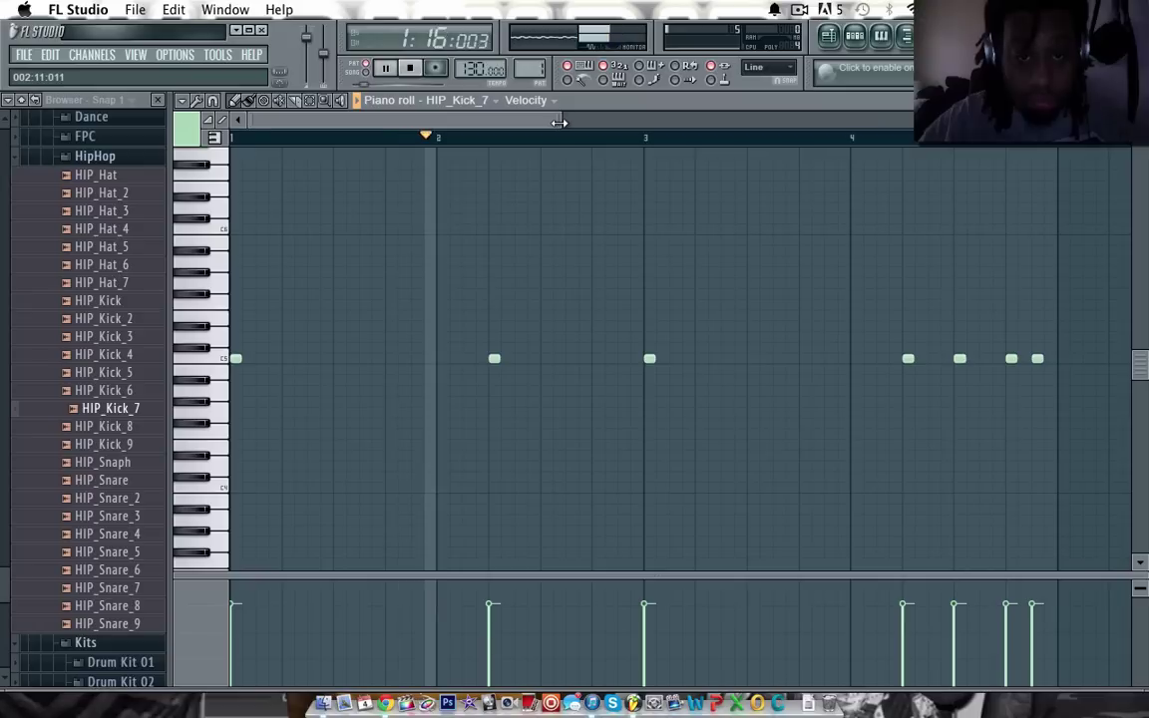
Step: Add C5 kick notes at bar 5 step 1, bar 6 step 5, bar 7 step 1 and bar 8 step 5, and close the piano roll
{"action": "left_click_drag", "start_coordinate": [559, 122], "coordinate": [664, 122]}
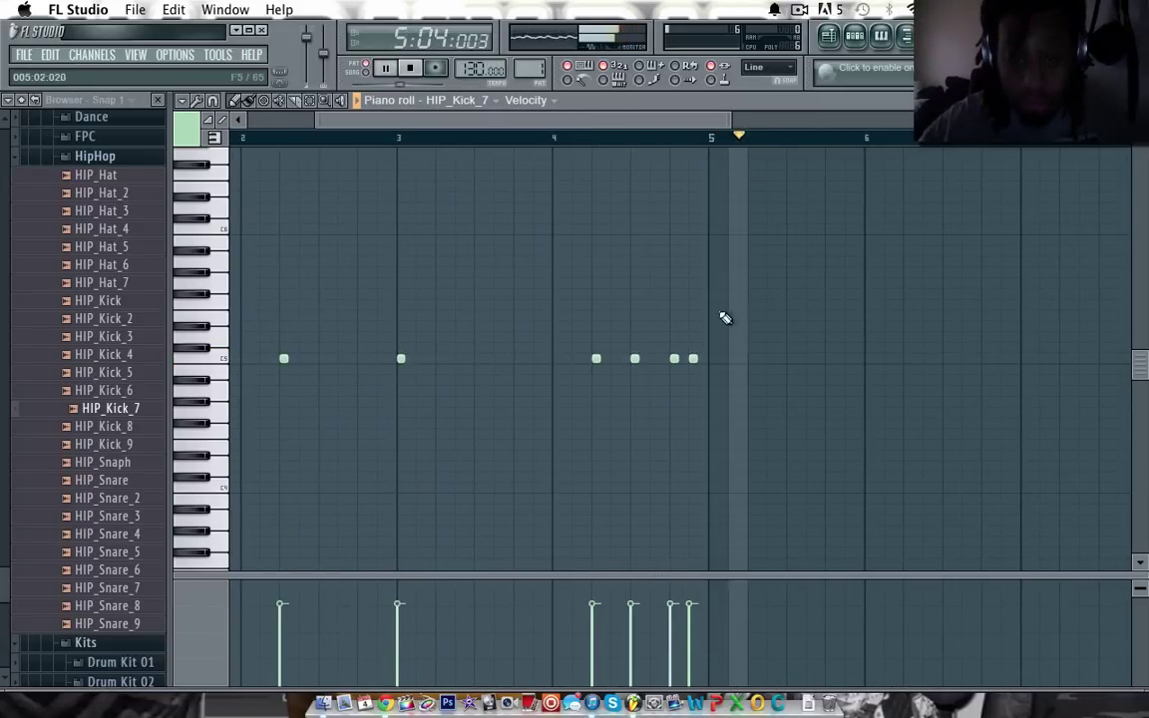
{"action": "left_click", "coordinate": [712, 358]}
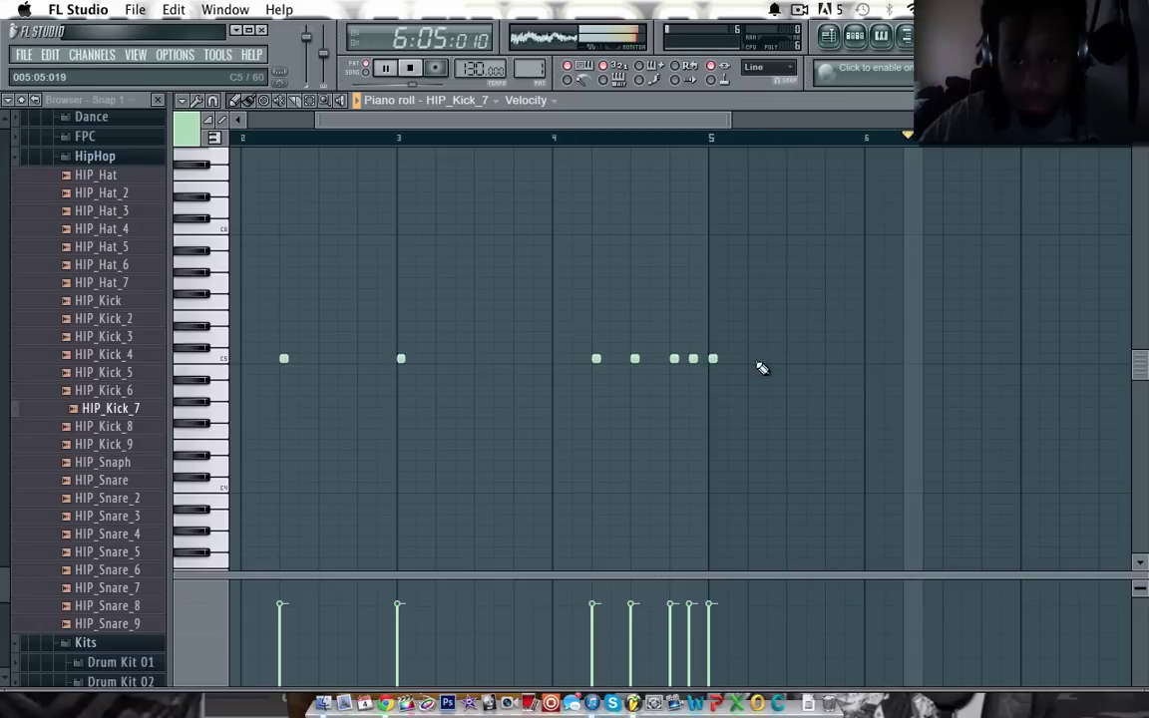
{"action": "left_click", "coordinate": [906, 358]}
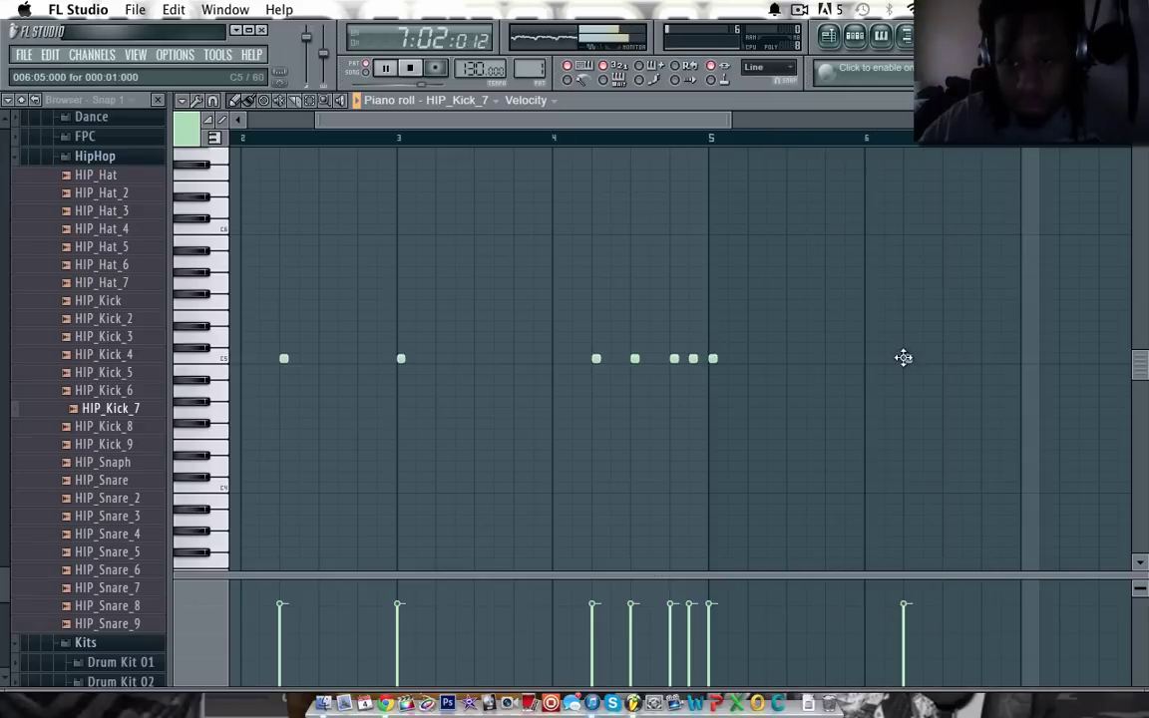
{"action": "left_click", "coordinate": [1023, 358]}
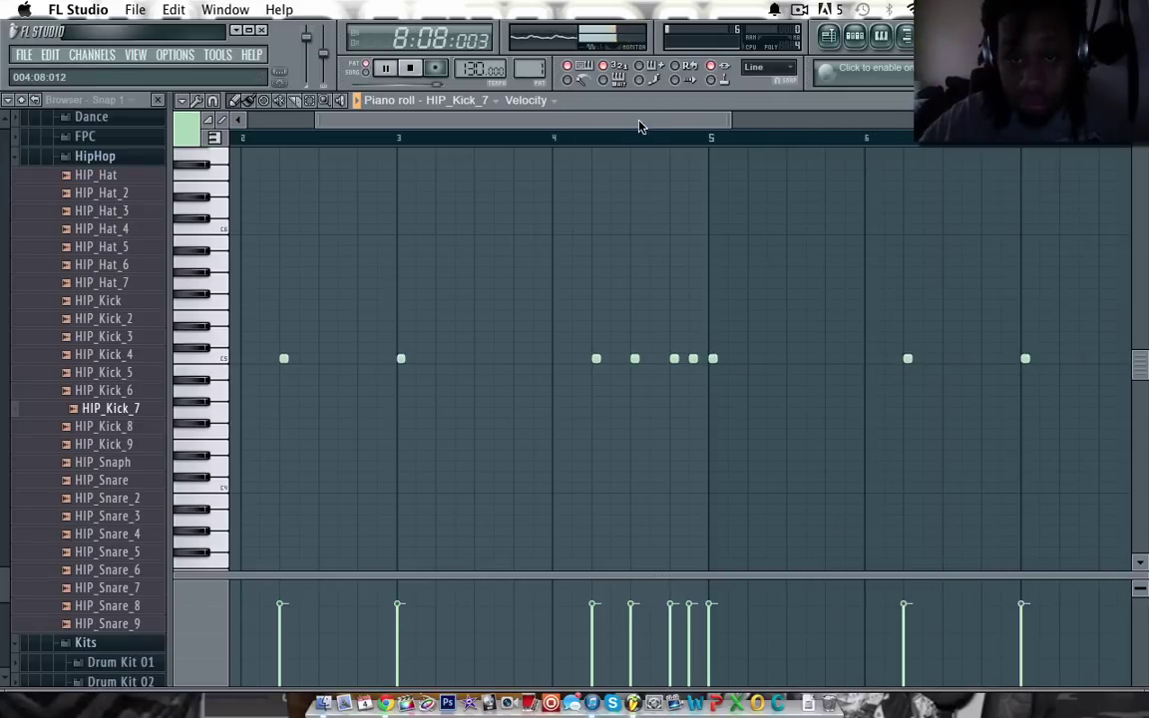
{"action": "left_click_drag", "start_coordinate": [648, 121], "coordinate": [841, 197]}
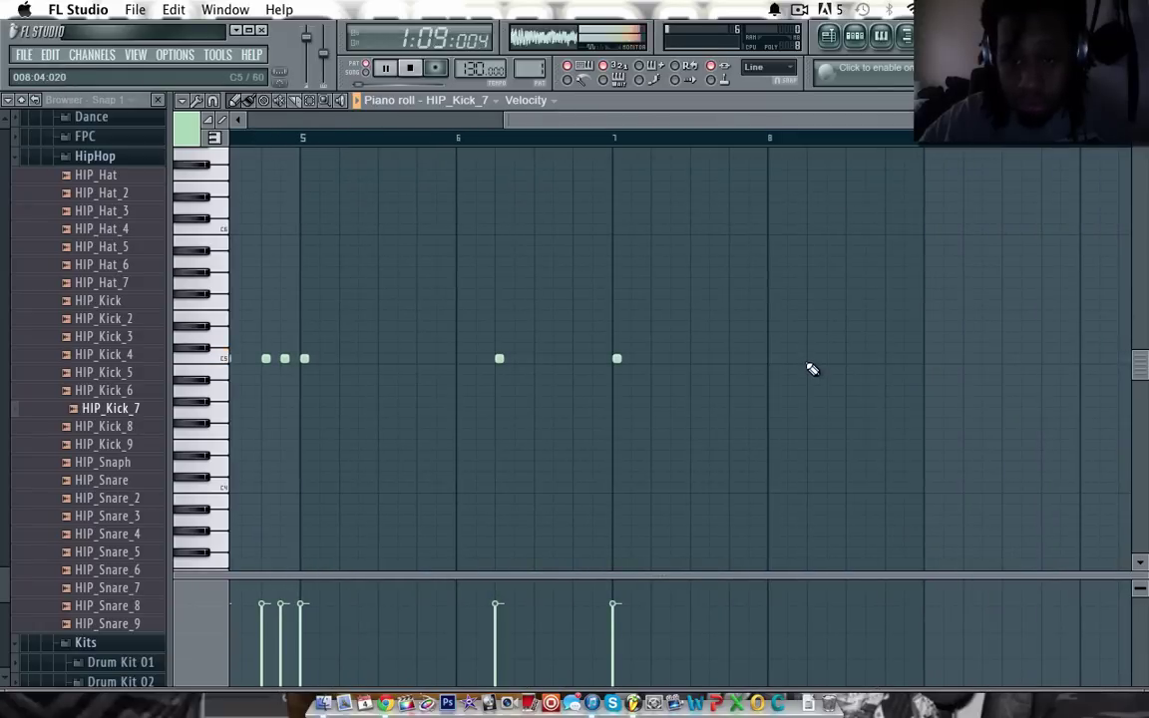
{"action": "left_click", "coordinate": [1139, 99]}
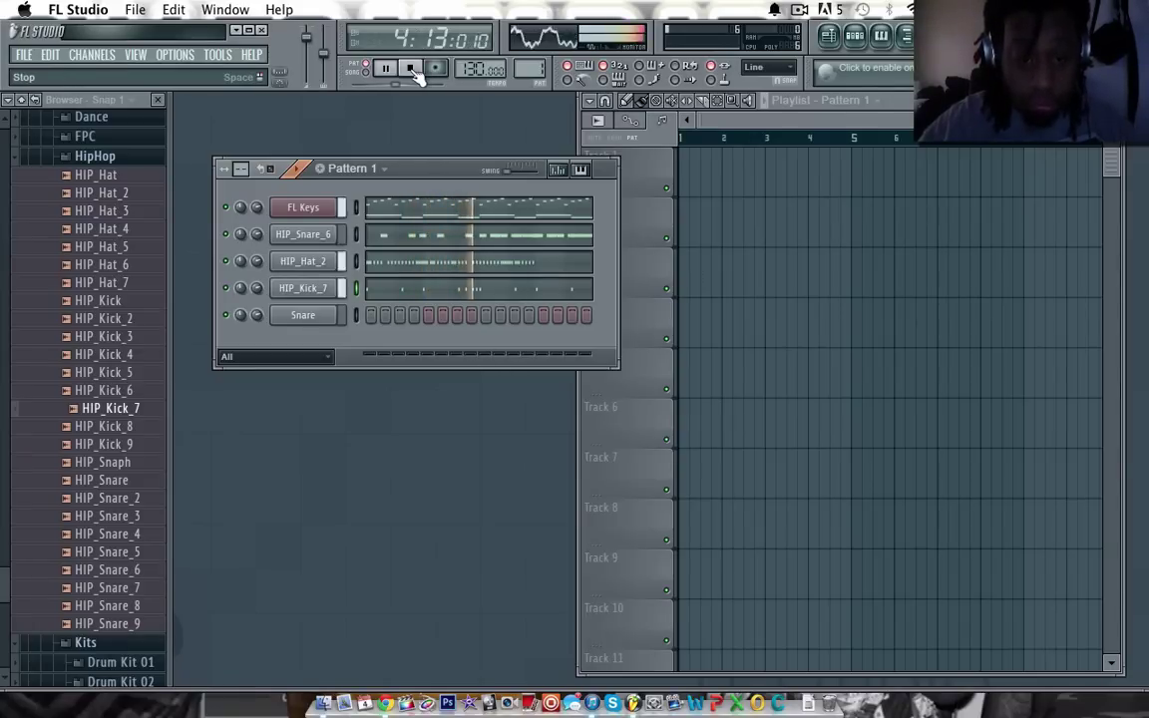
Step: Play the full pattern from the start and mute FL Keys to listen to the drums alone
{"action": "left_click", "coordinate": [411, 69]}
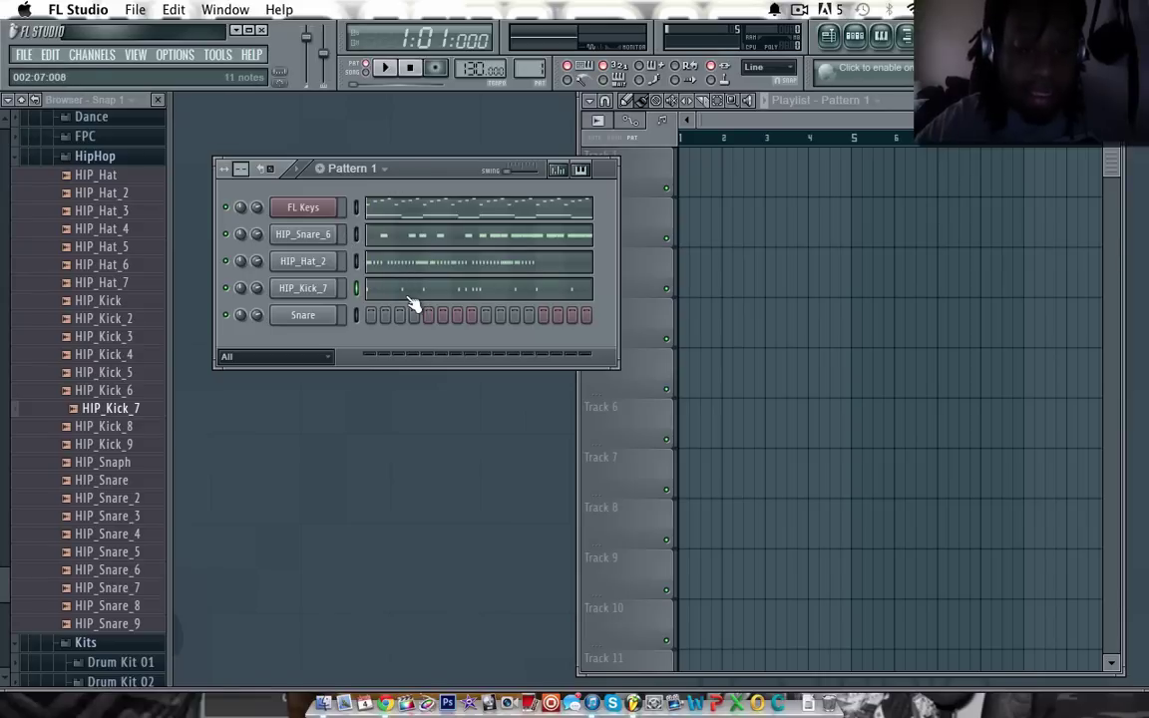
{"action": "key", "text": "space"}
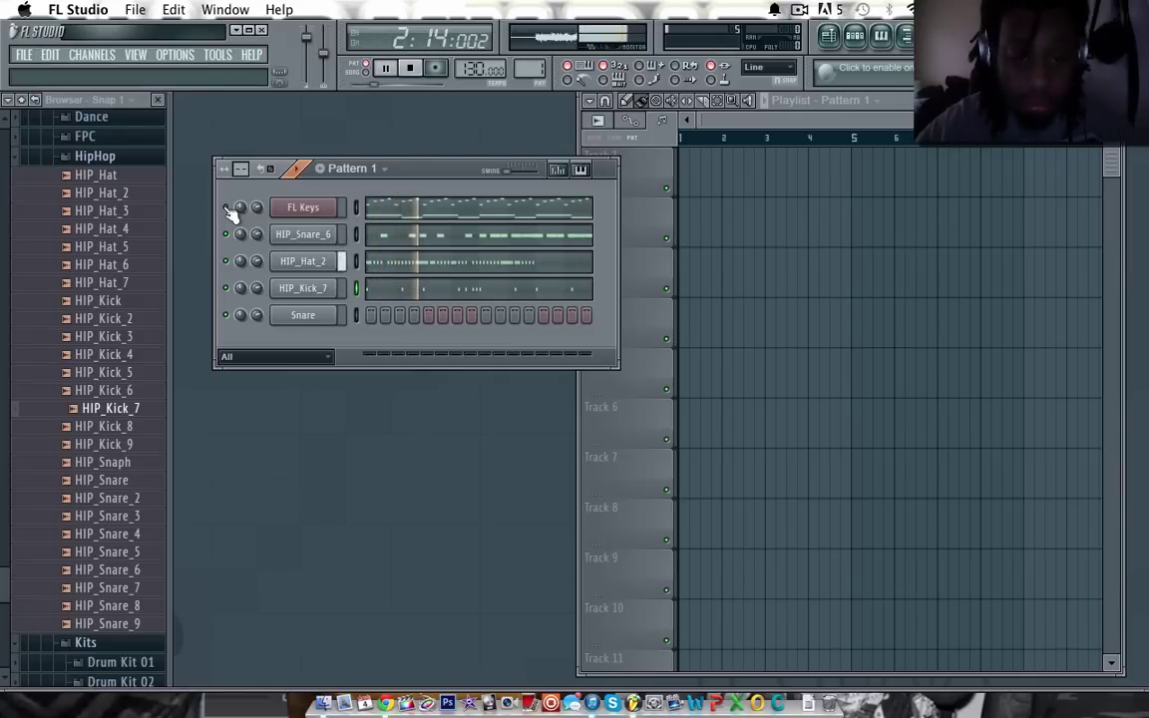
{"action": "key", "text": "space"}
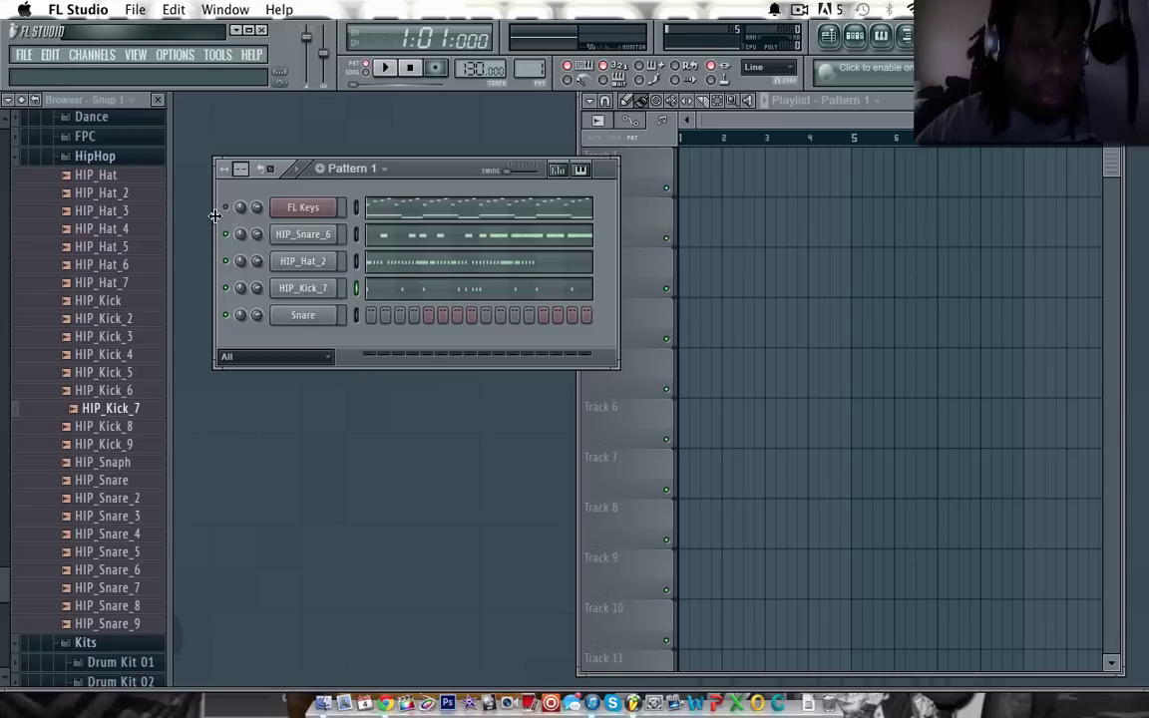
Step: Route the FL Keys channel to mixer track Insert 5 and open that track in the mixer, with the FL Keys window moved aside
{"action": "left_click", "coordinate": [325, 216]}
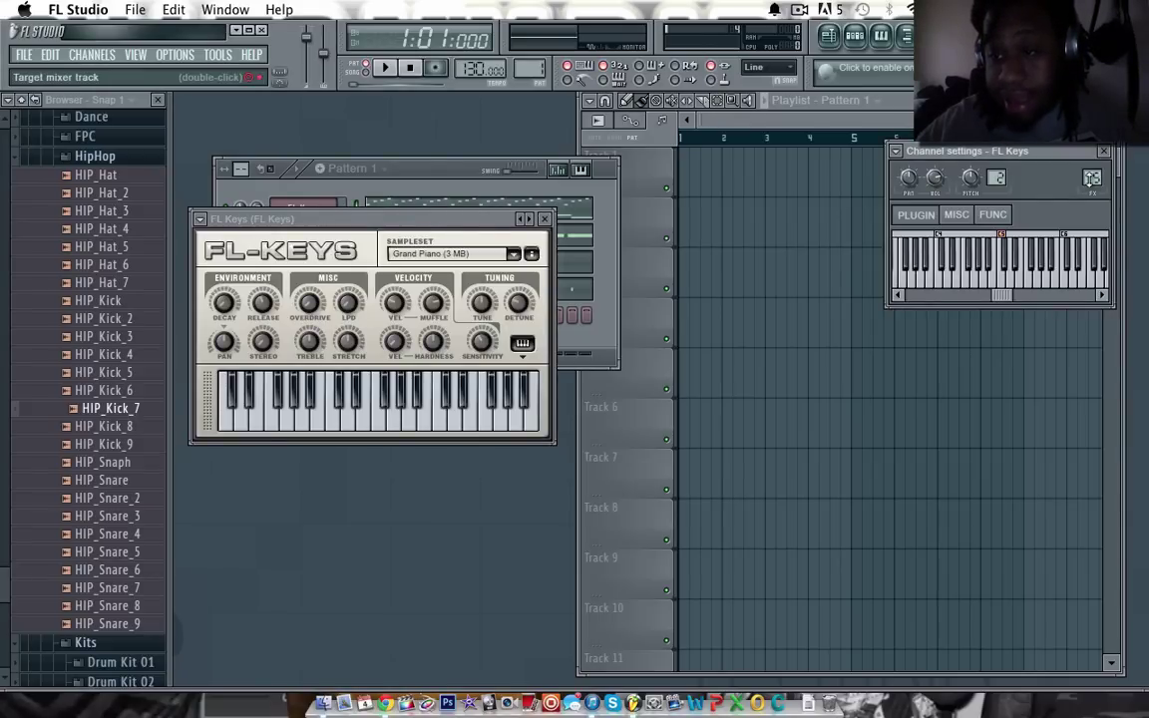
{"action": "double_click", "coordinate": [995, 180]}
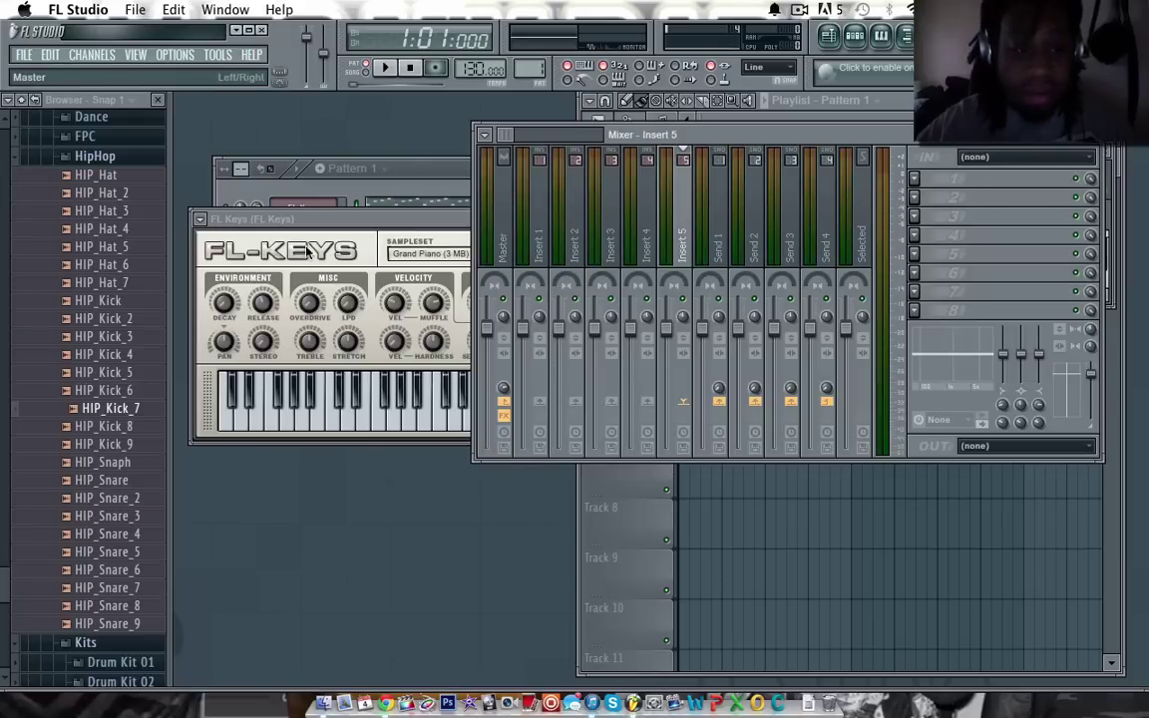
{"action": "left_click_drag", "start_coordinate": [340, 228], "coordinate": [346, 391]}
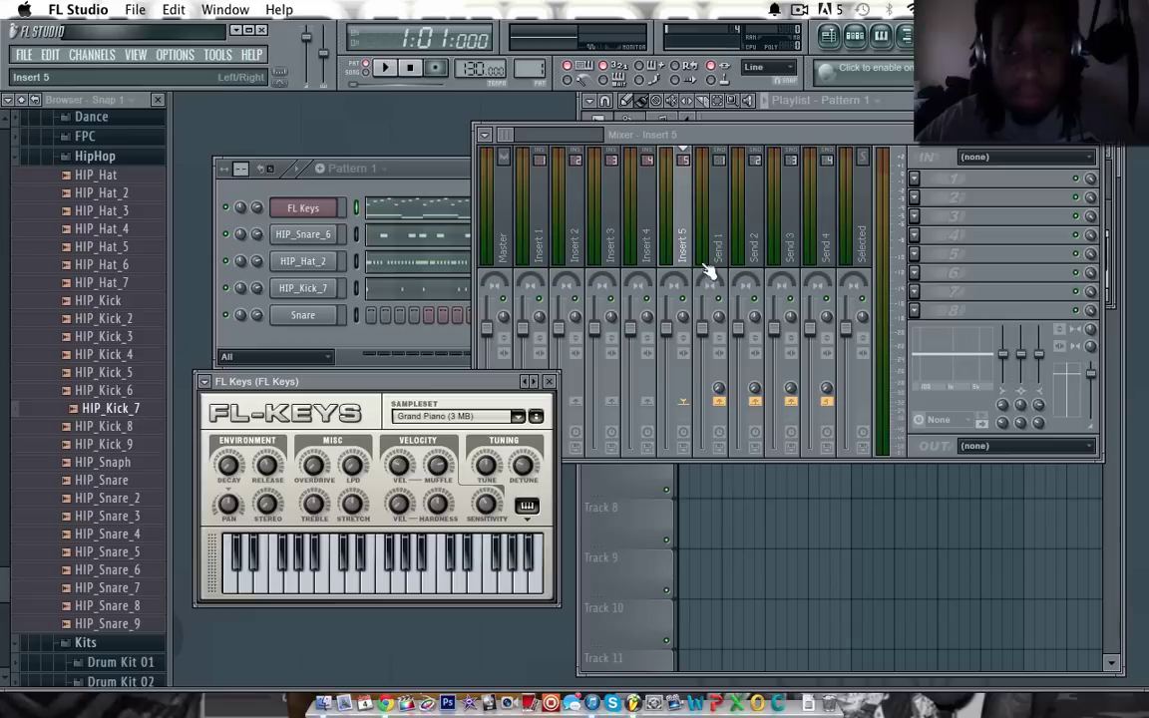
Step: Load Fruity Love Philter into the first effect slot of Insert 5 and play the pattern with it
{"action": "left_click", "coordinate": [923, 179]}
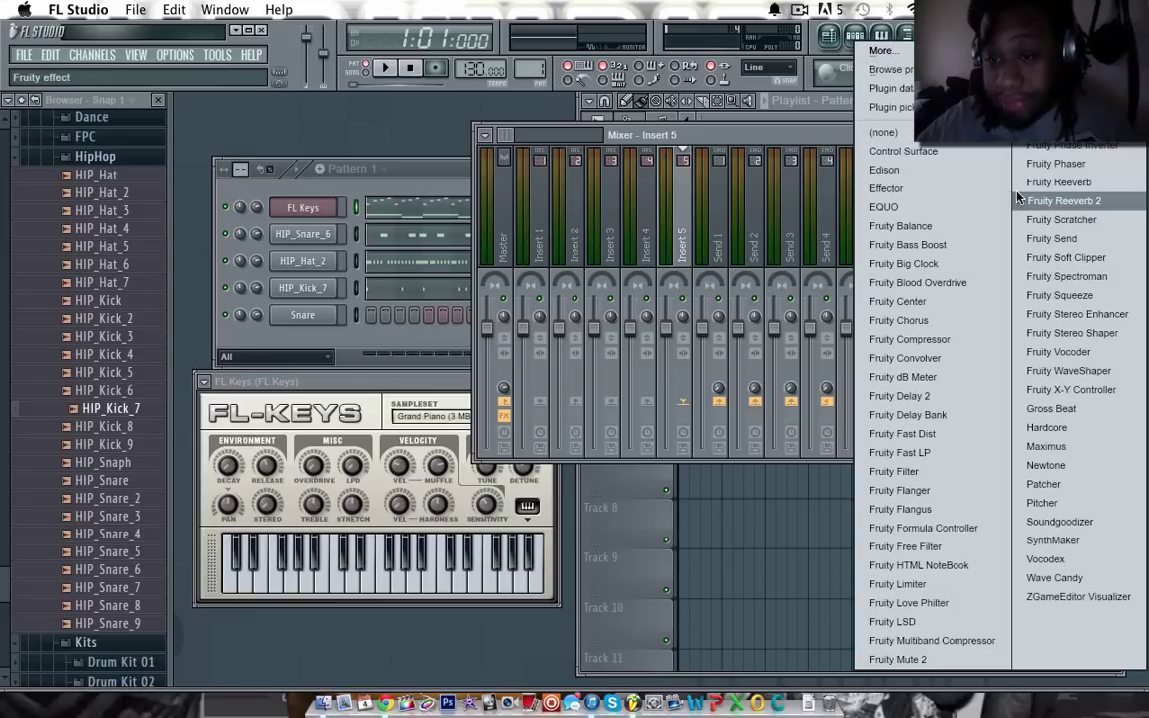
{"action": "left_click", "coordinate": [906, 604]}
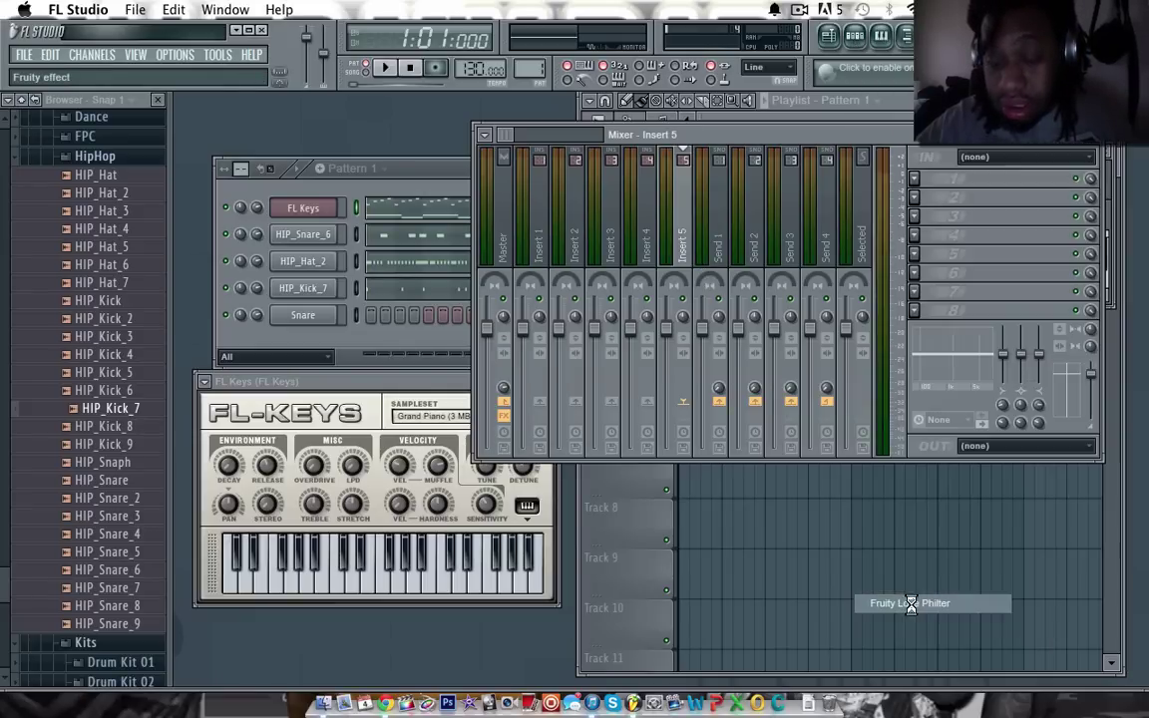
{"action": "left_click", "coordinate": [396, 182]}
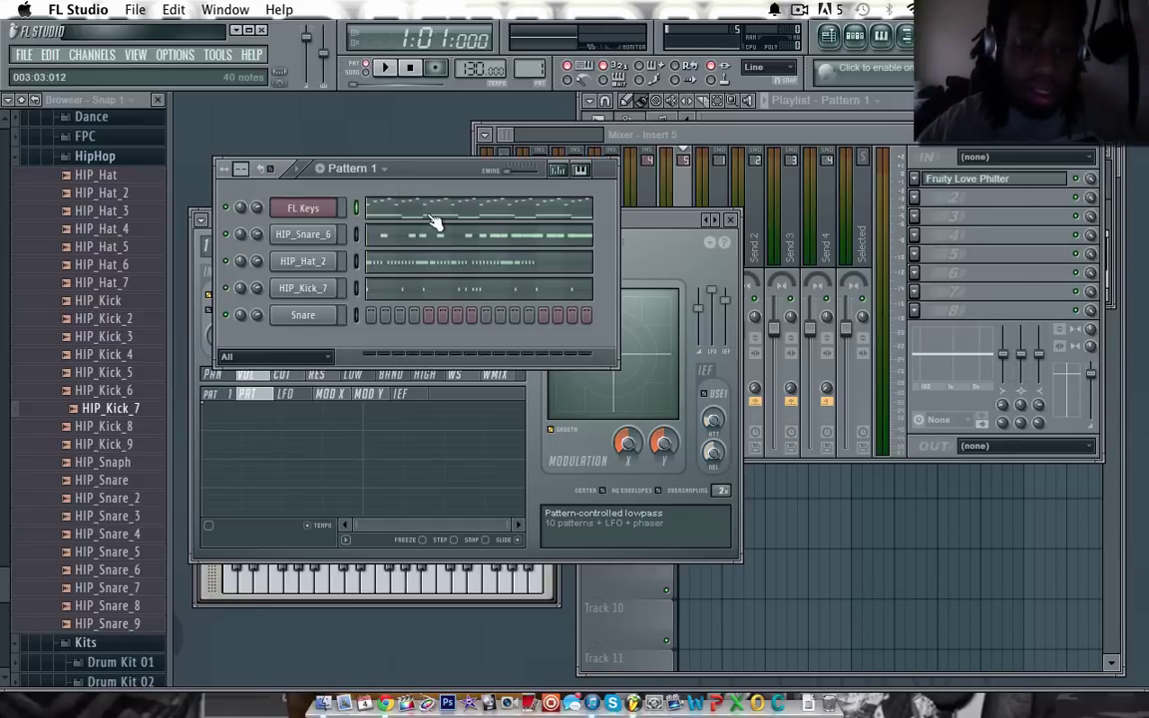
{"action": "key", "text": "space"}
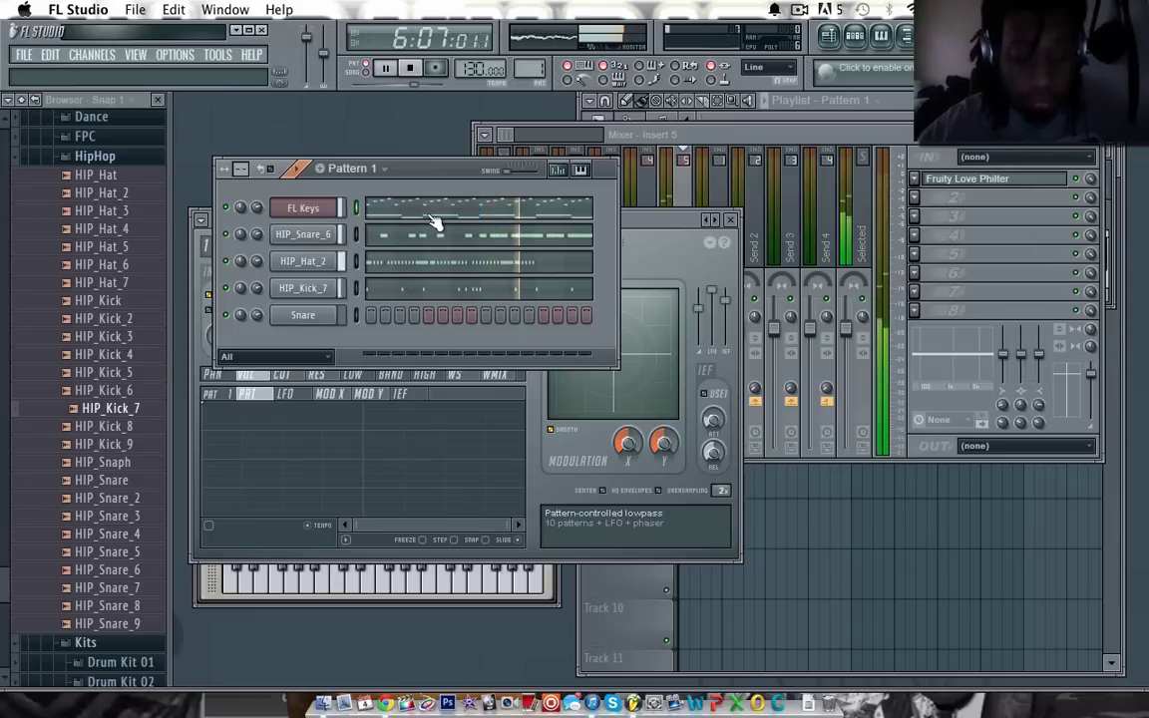
Step: Close the Fruity Love Philter window, load Hardcore into the second effect slot of Insert 5, and lower its mix level to about 5%
{"action": "left_click", "coordinate": [734, 221]}
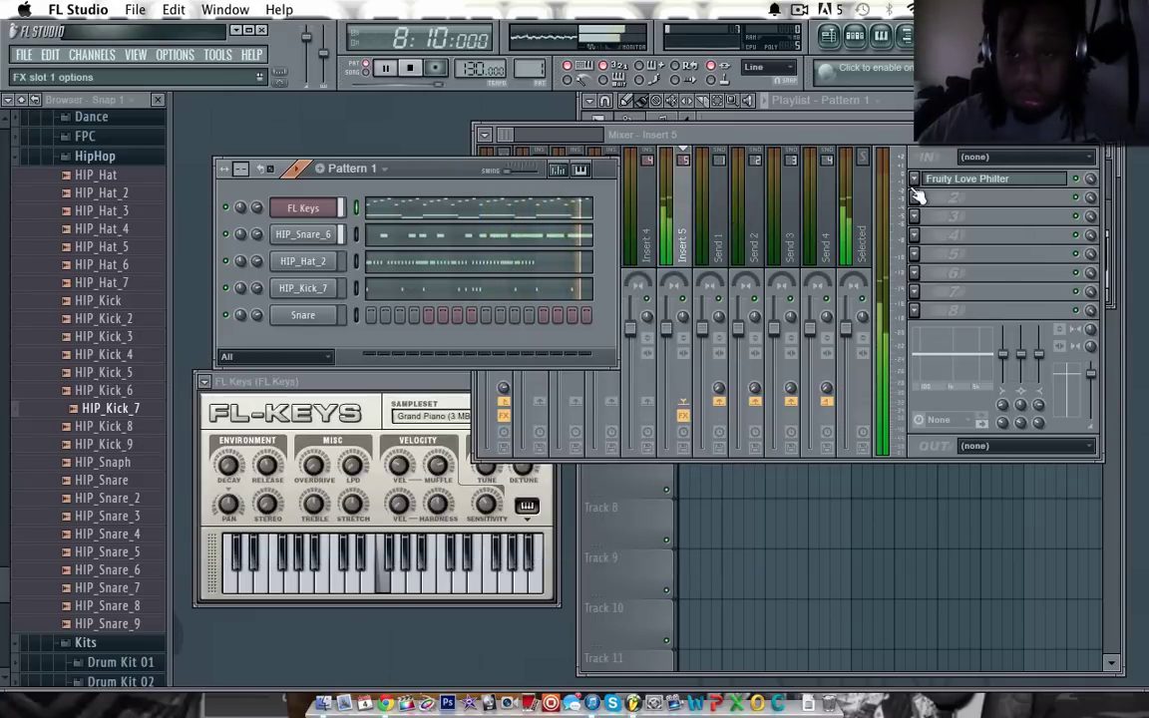
{"action": "left_click", "coordinate": [915, 181]}
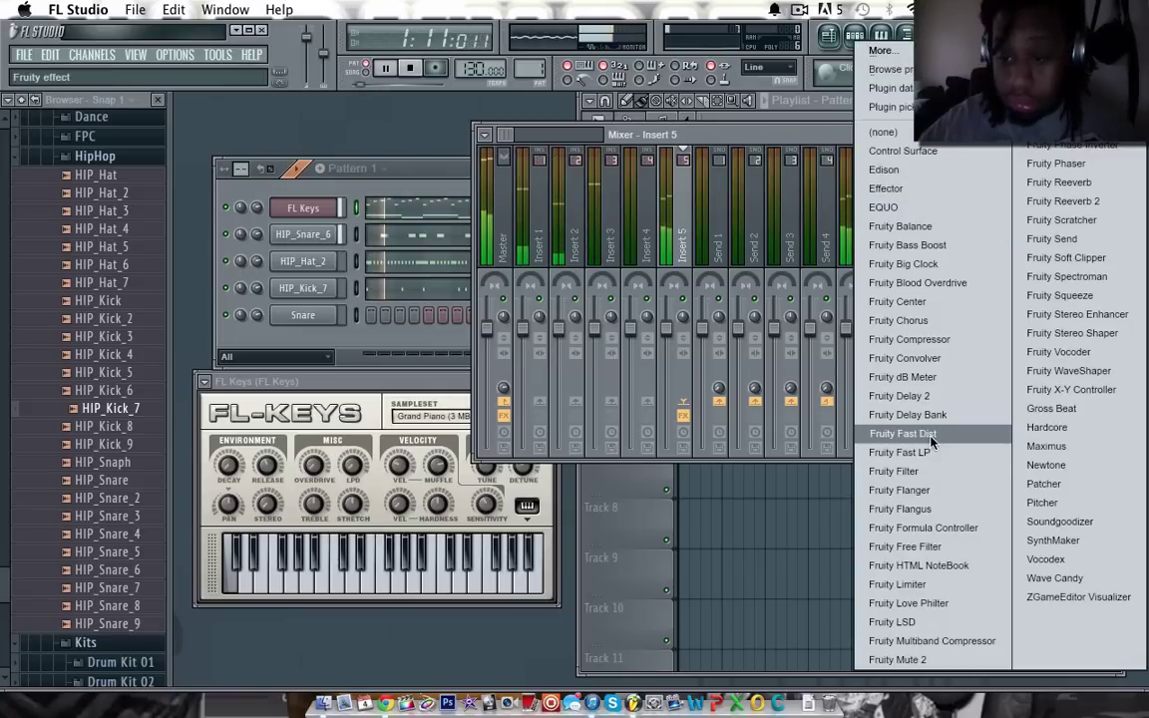
{"action": "left_click", "coordinate": [1046, 426]}
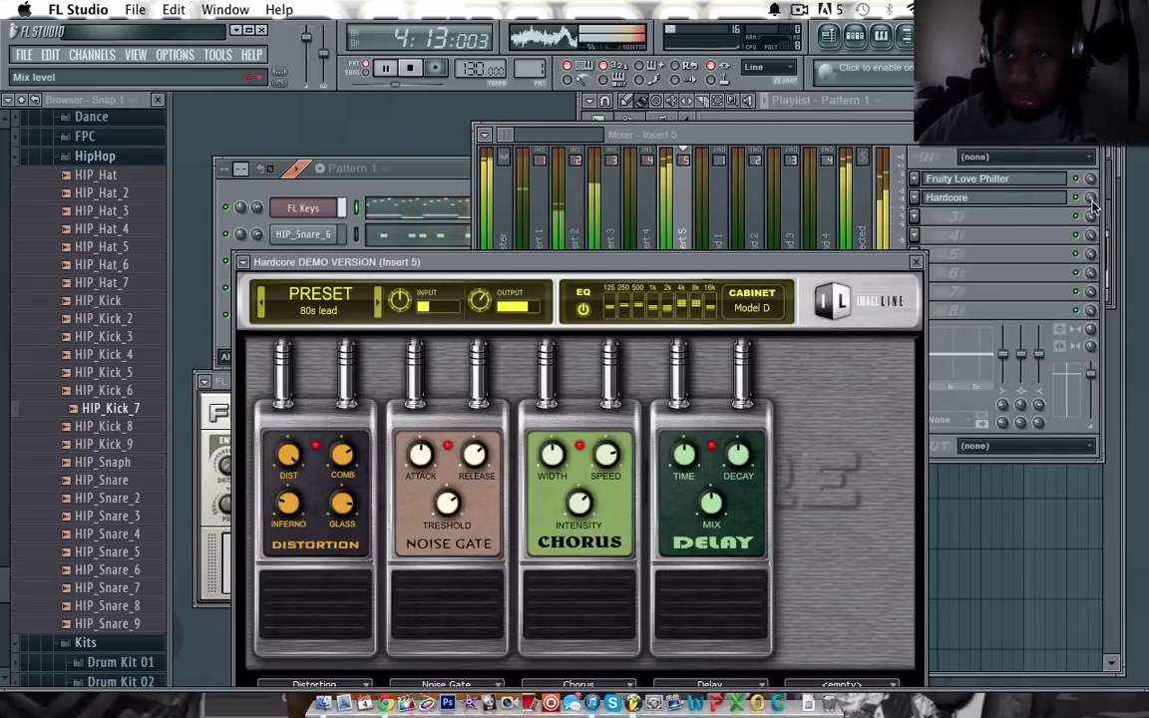
{"action": "left_click_drag", "start_coordinate": [1090, 197], "coordinate": [1091, 232]}
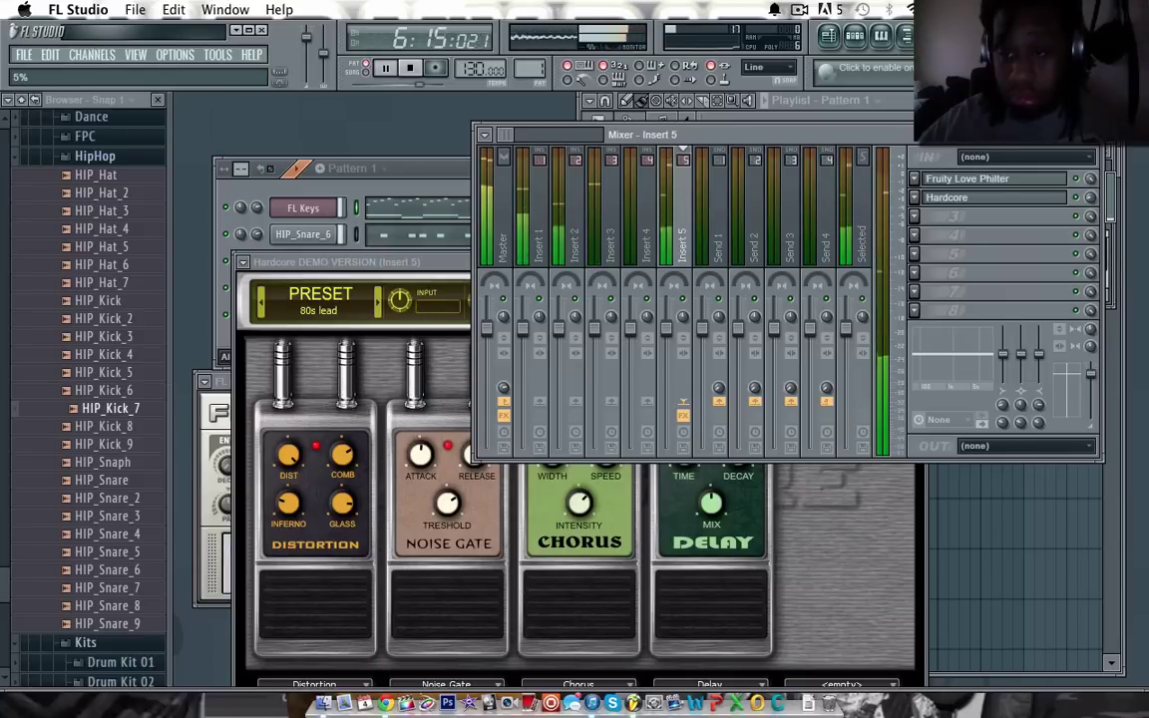
Step: Switch Hardcore to the AC-DC Rhythm FG preset and set its mix level to about 25%, bringing the Hardcore window back to the front
{"action": "left_click", "coordinate": [376, 304]}
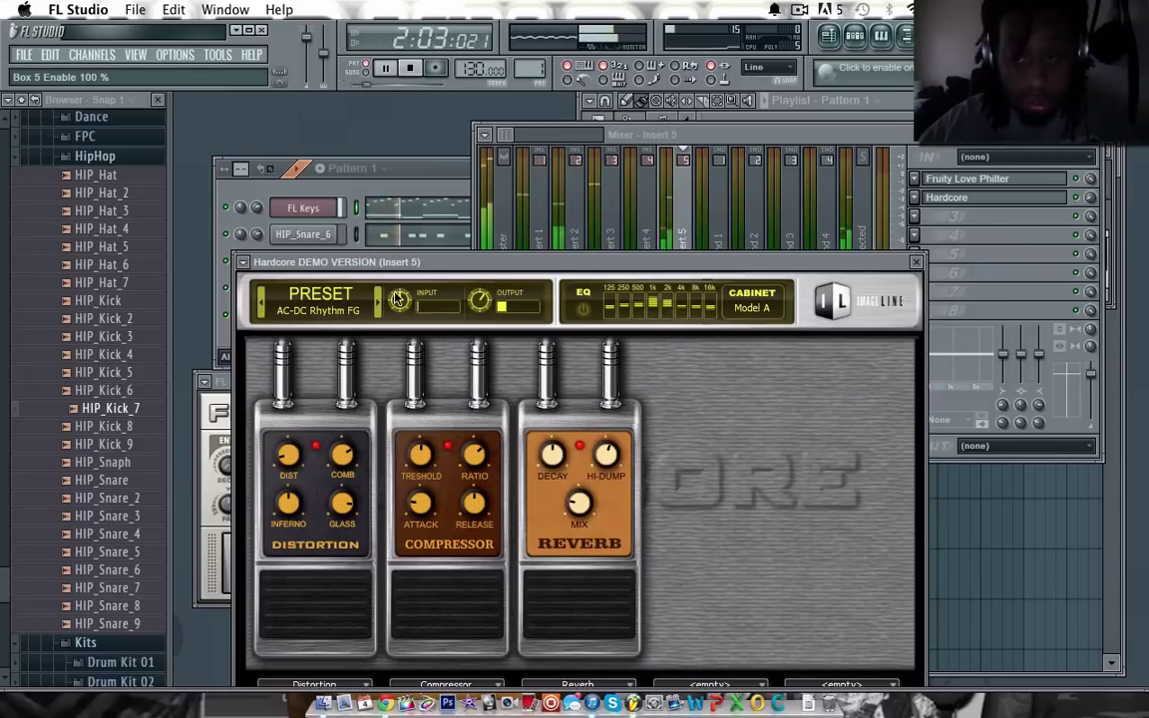
{"action": "left_click", "coordinate": [1097, 200]}
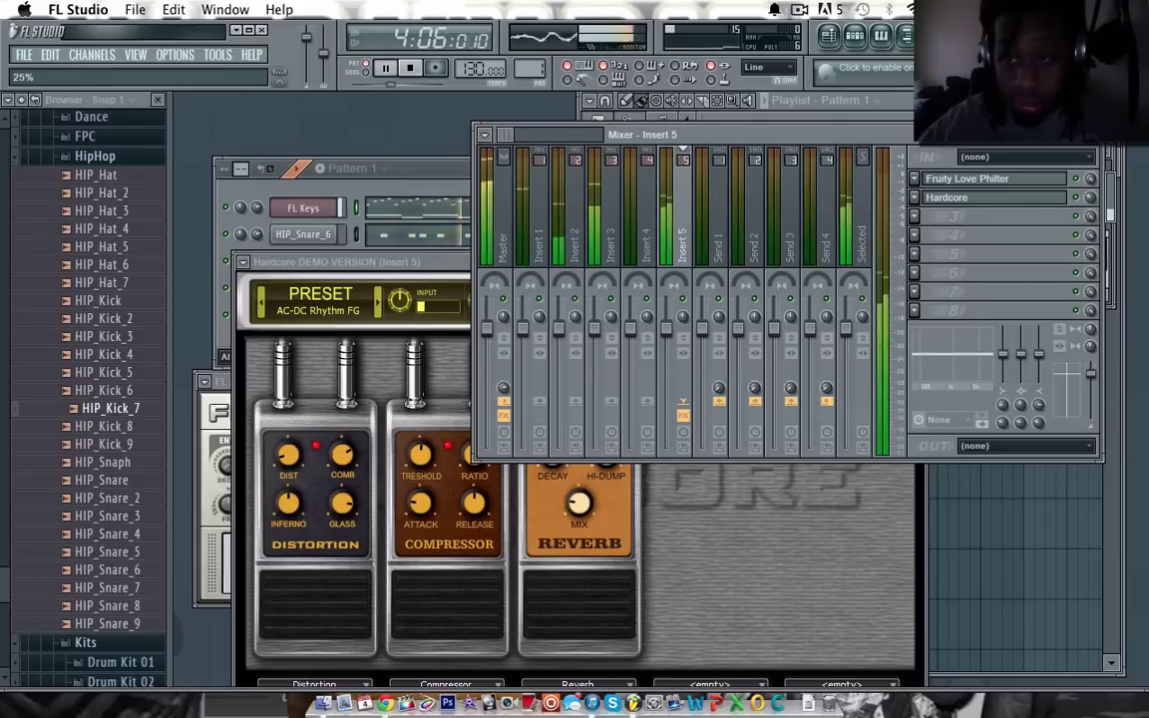
{"action": "left_click", "coordinate": [387, 264]}
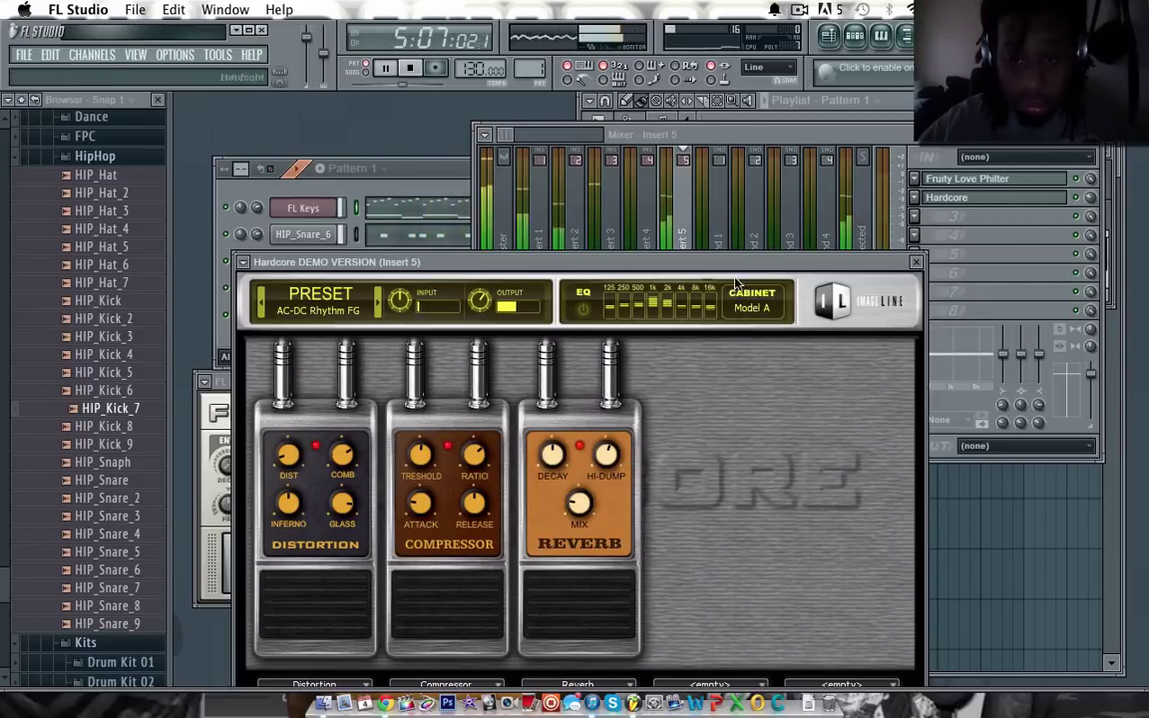
Step: Audition the following Hardcore presets one by one during playback, ending on Classic Hard Rock XS
{"action": "left_click", "coordinate": [380, 313]}
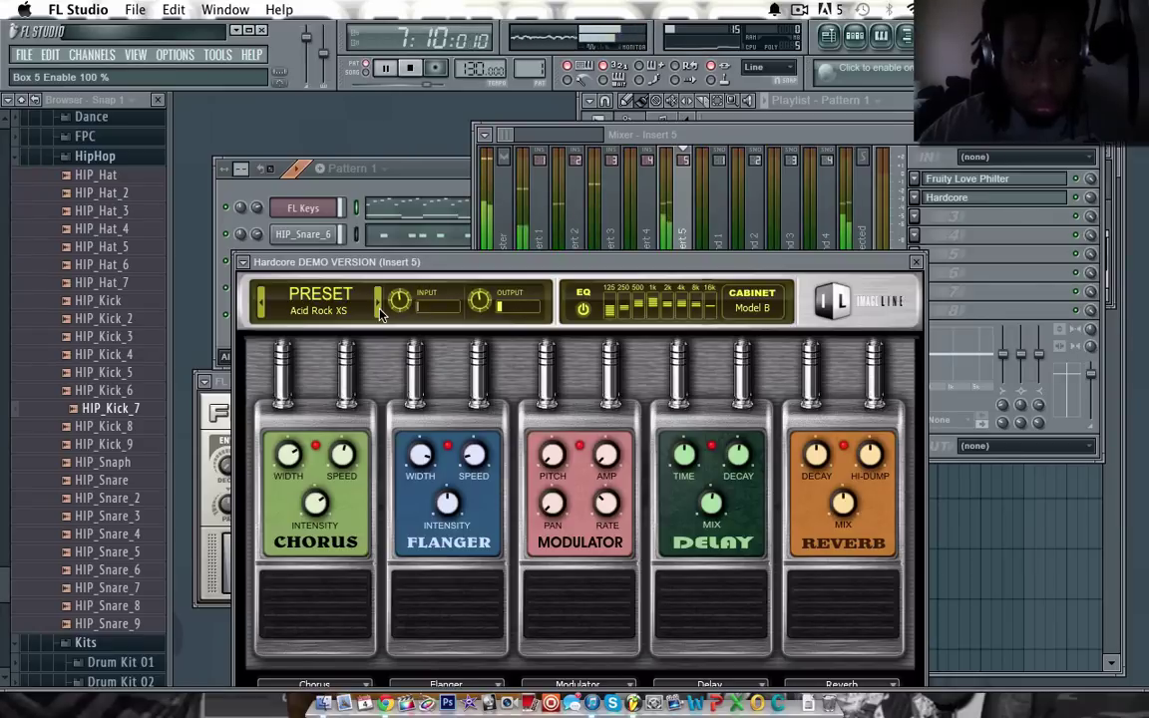
{"action": "left_click", "coordinate": [380, 313]}
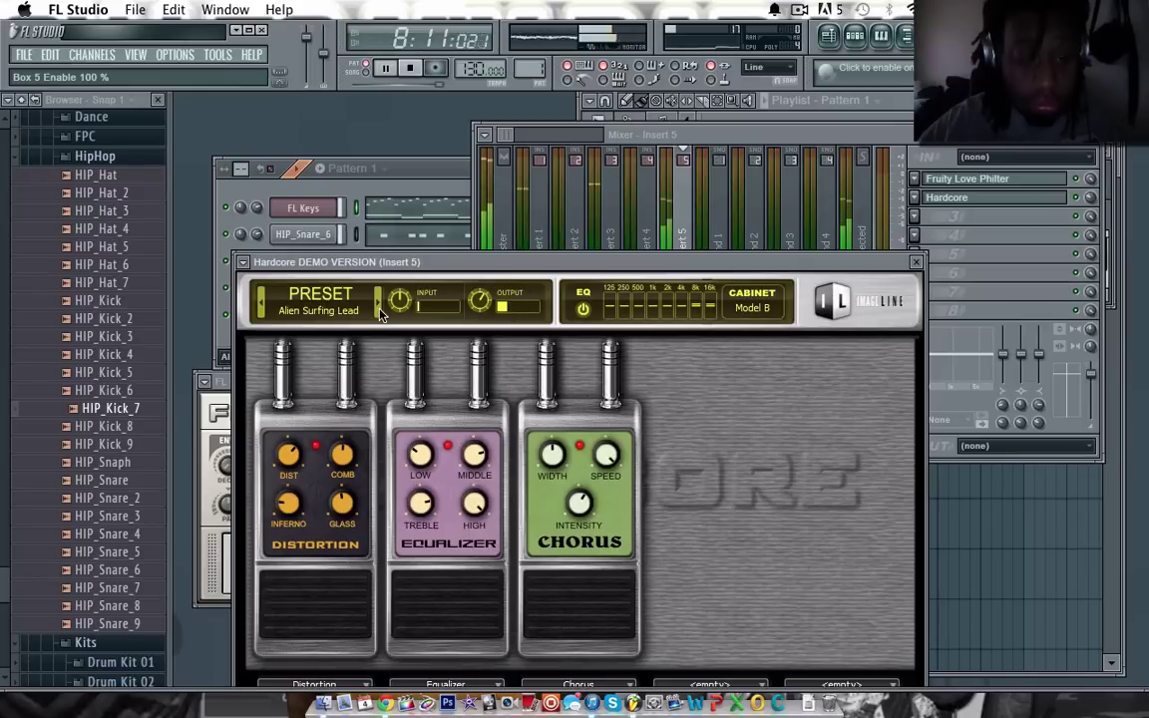
{"action": "left_click", "coordinate": [380, 313]}
{"action": "left_click", "coordinate": [380, 313]}
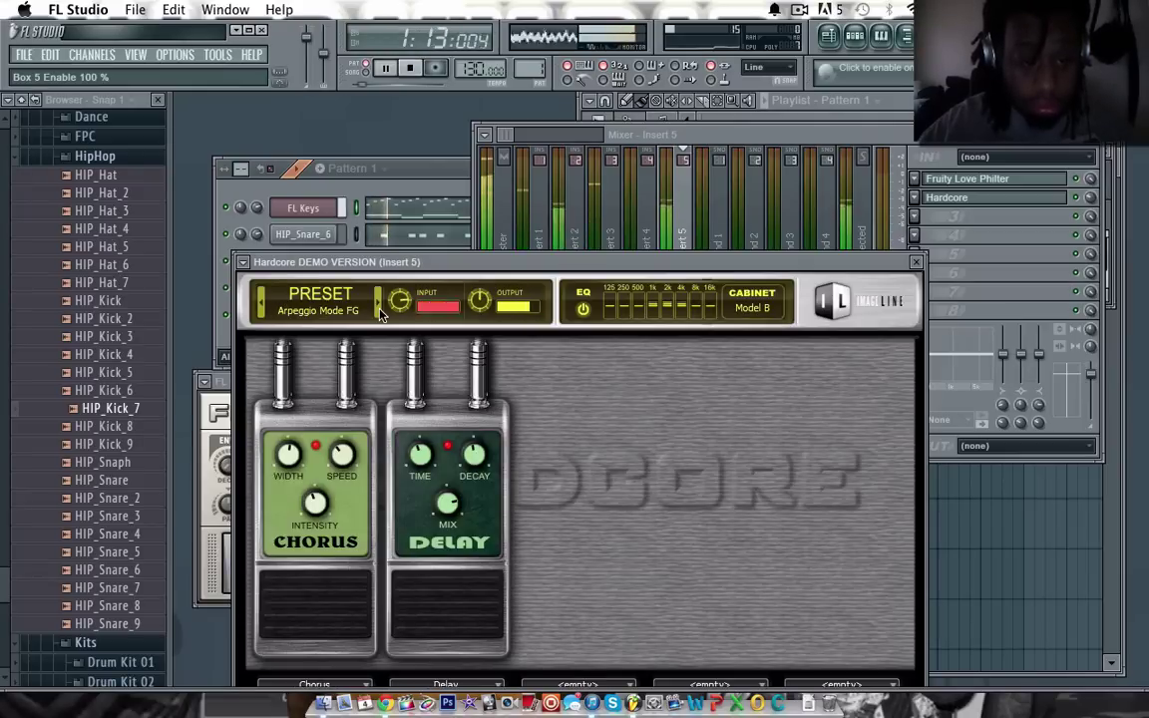
{"action": "left_click", "coordinate": [380, 314]}
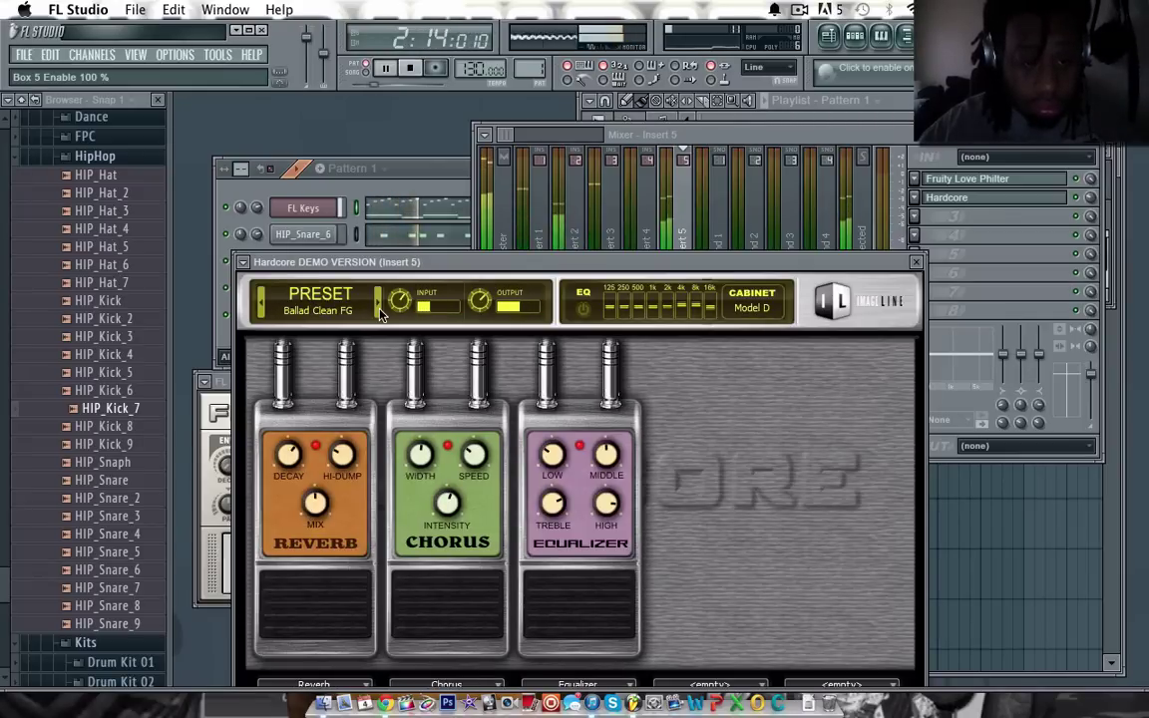
{"action": "left_click", "coordinate": [380, 313]}
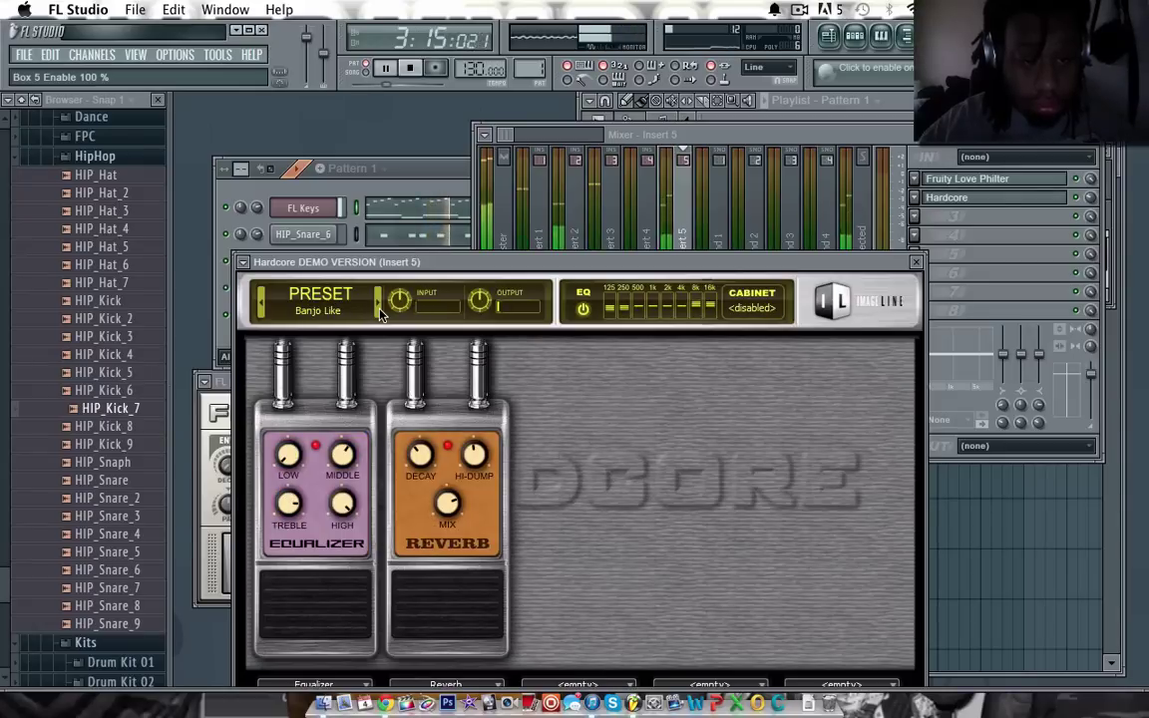
{"action": "left_click", "coordinate": [380, 313]}
{"action": "left_click", "coordinate": [380, 313]}
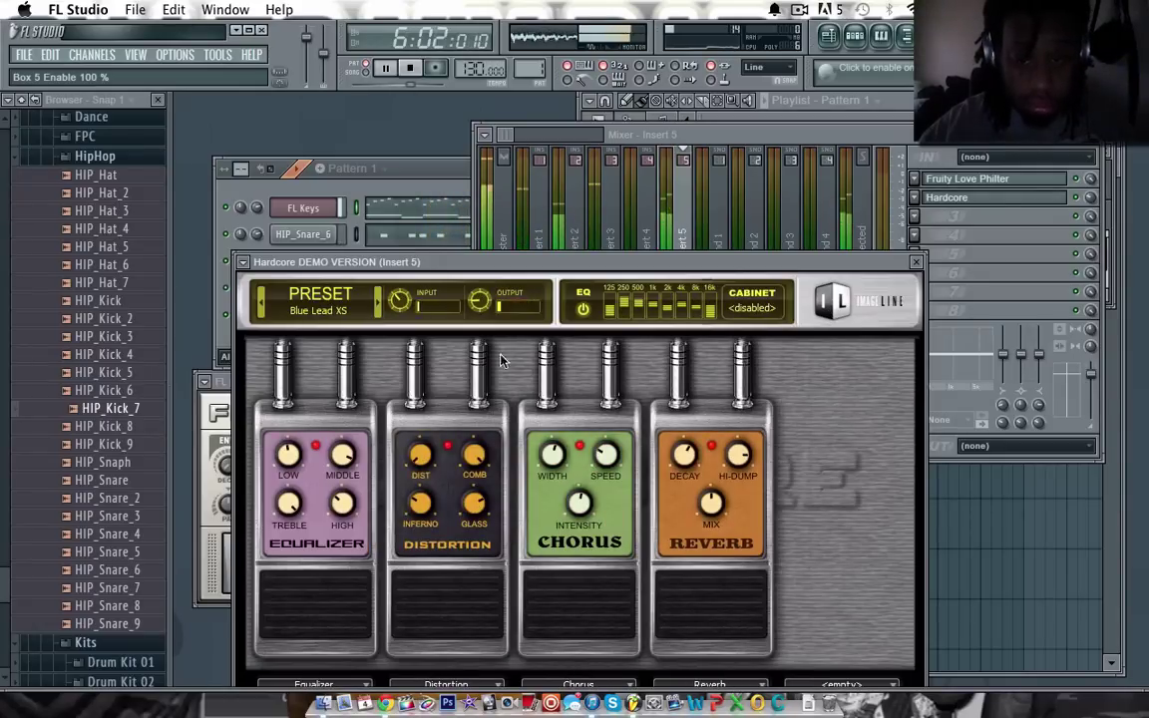
{"action": "left_click", "coordinate": [379, 311]}
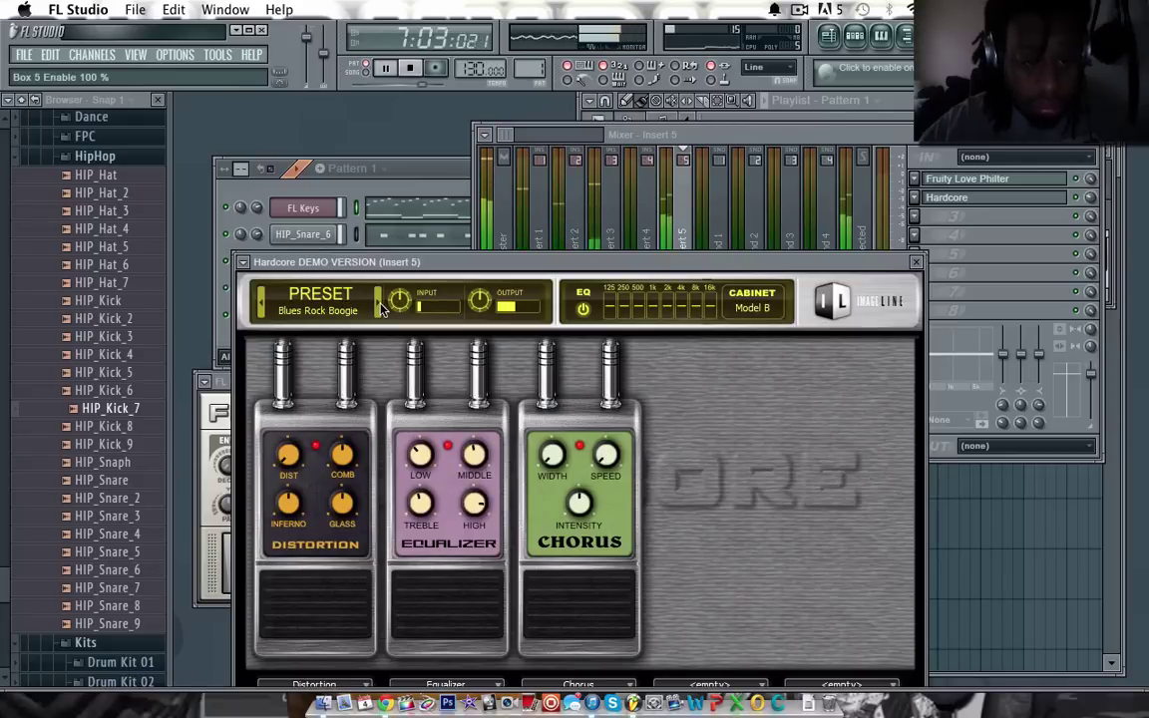
{"action": "left_click", "coordinate": [380, 310]}
{"action": "left_click", "coordinate": [380, 310]}
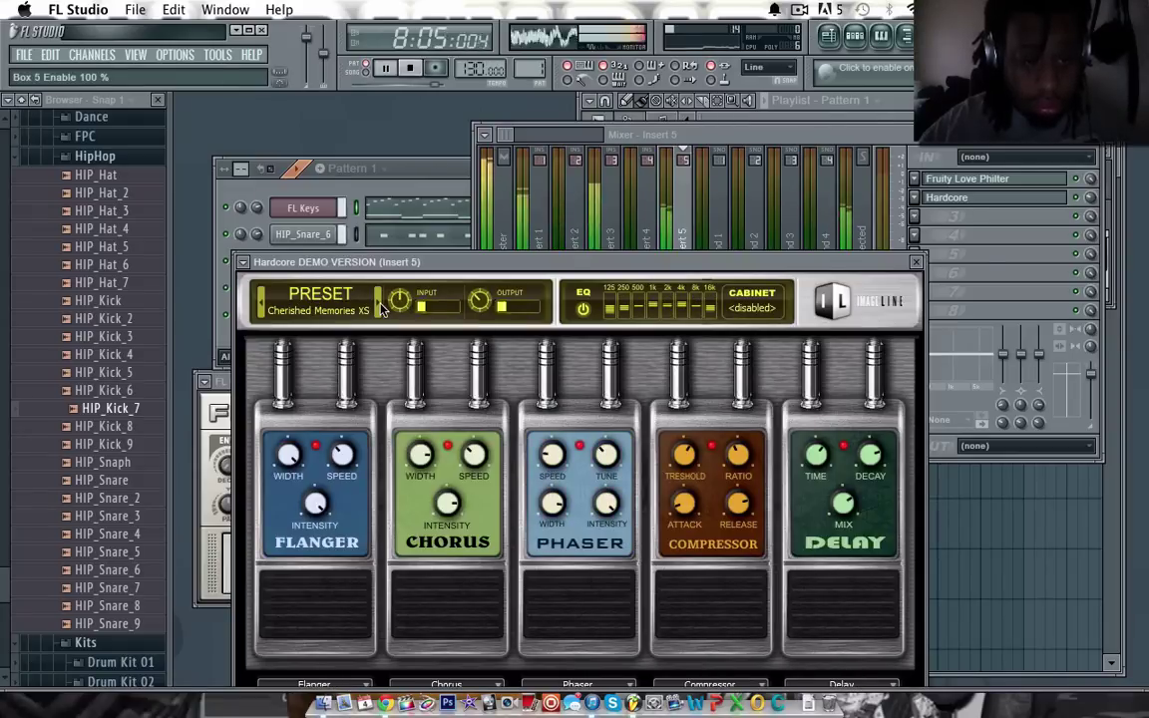
{"action": "left_click", "coordinate": [380, 310]}
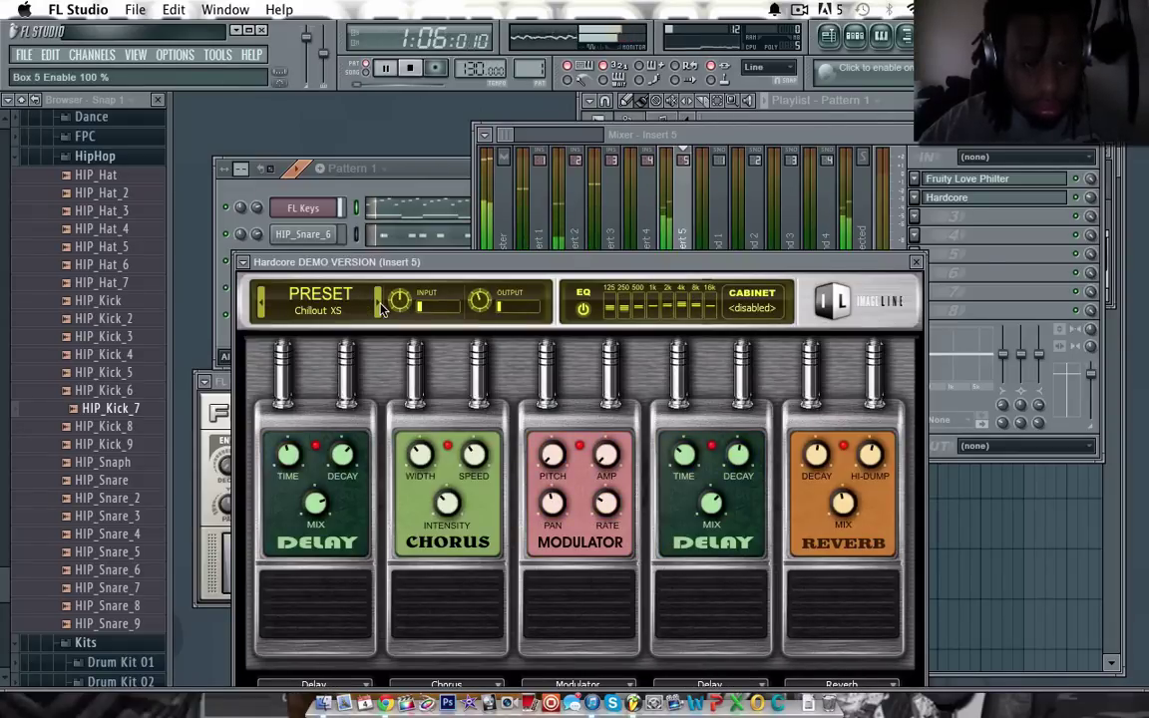
{"action": "left_click", "coordinate": [380, 310]}
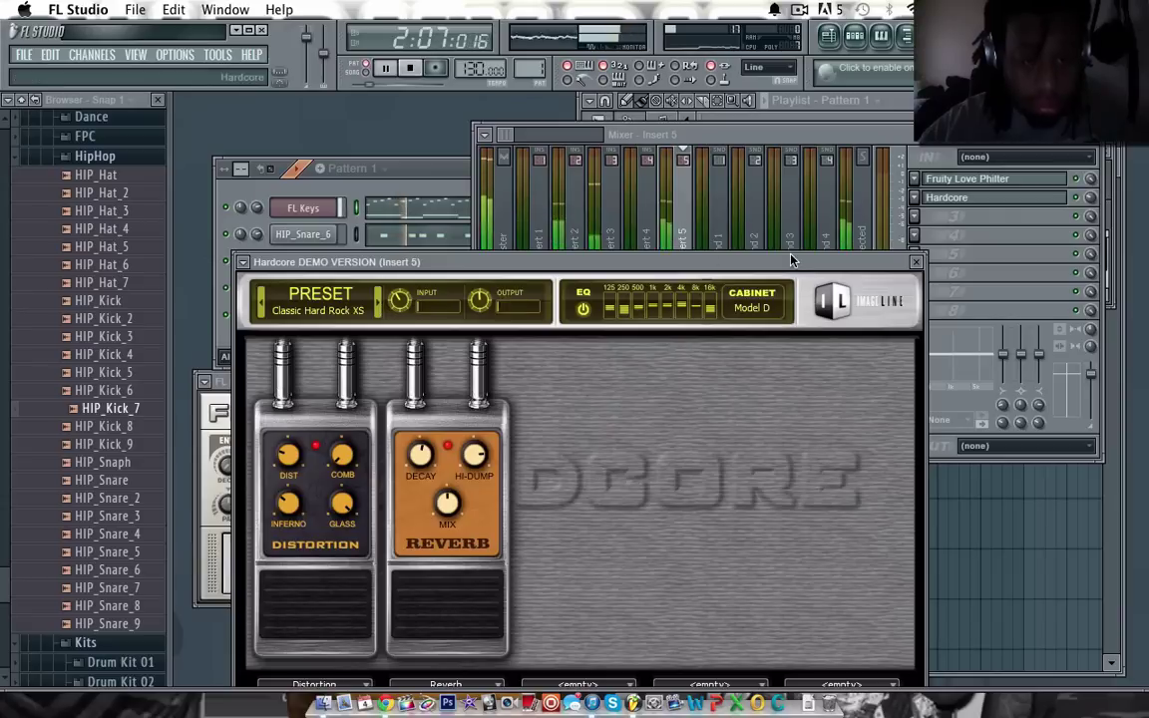
Step: Close the Hardcore and mixer windows and stop playback
{"action": "left_click", "coordinate": [916, 262]}
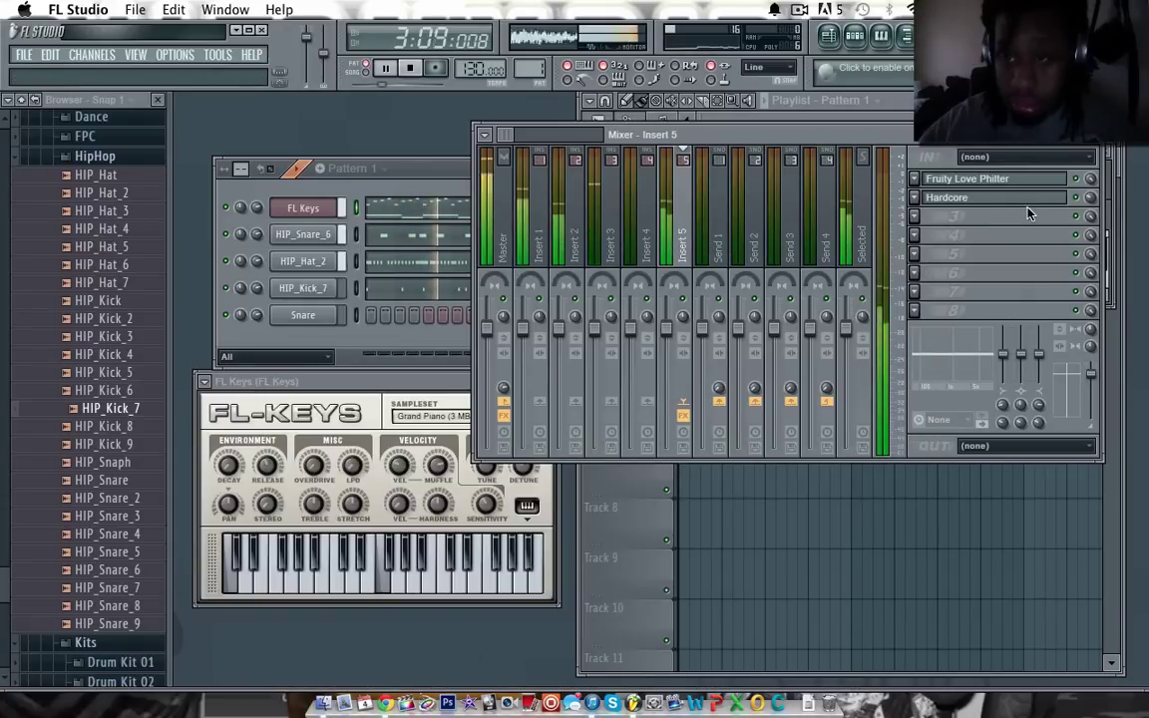
{"action": "left_click", "coordinate": [1102, 149]}
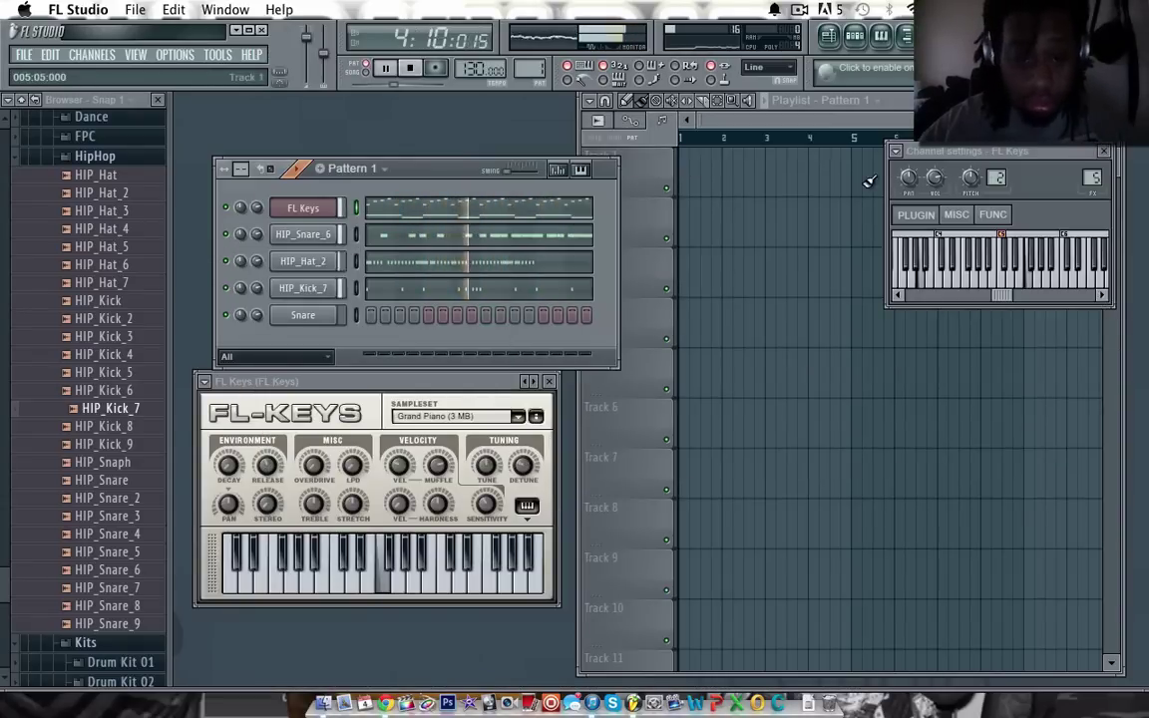
{"action": "key", "text": "space"}
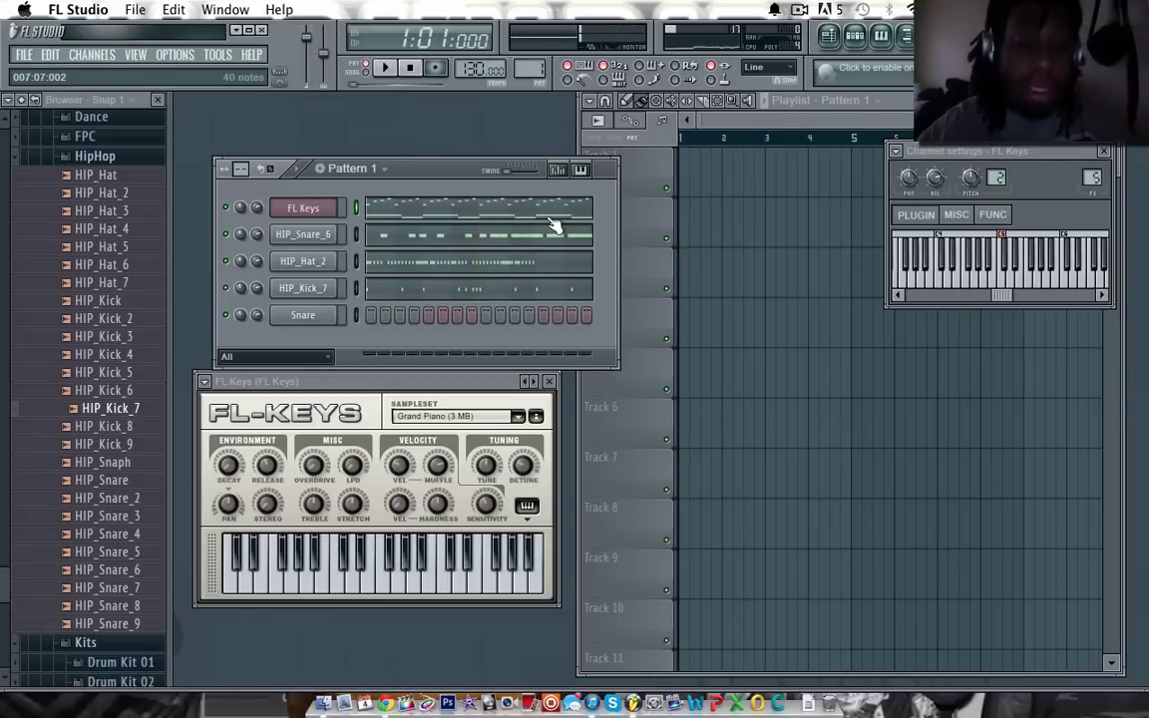
Step: Insert a BooBass channel above the Snare channel
{"action": "right_click", "coordinate": [302, 319]}
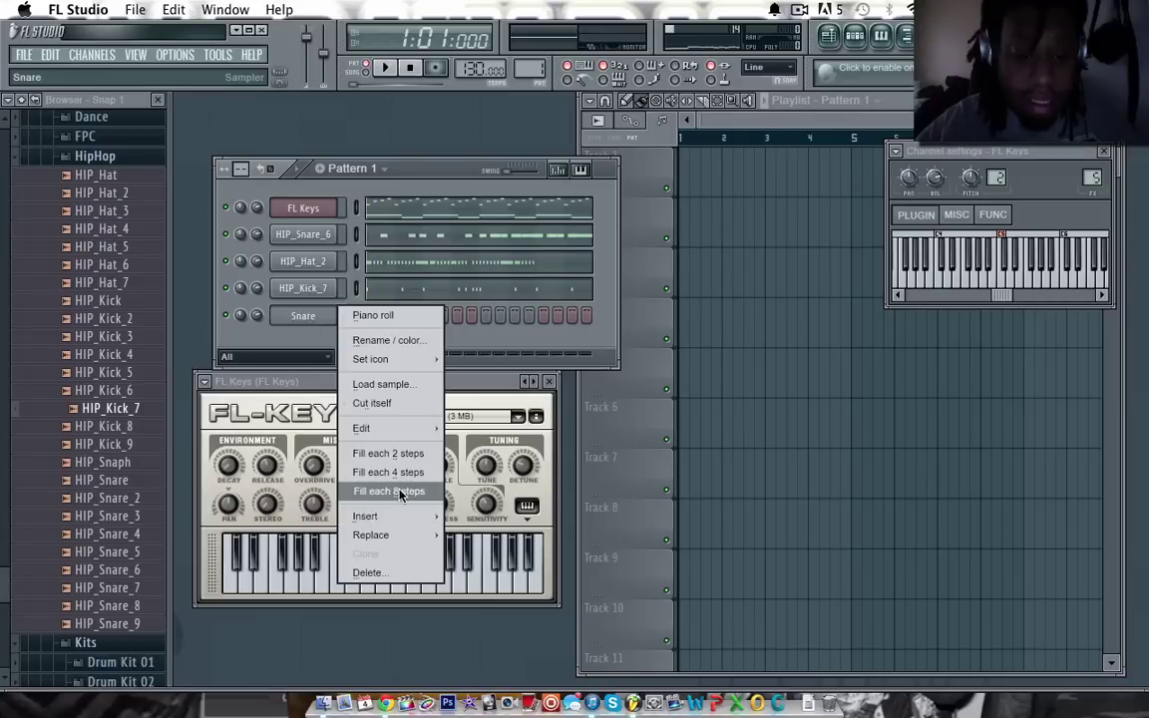
{"action": "mouse_move", "coordinate": [397, 515]}
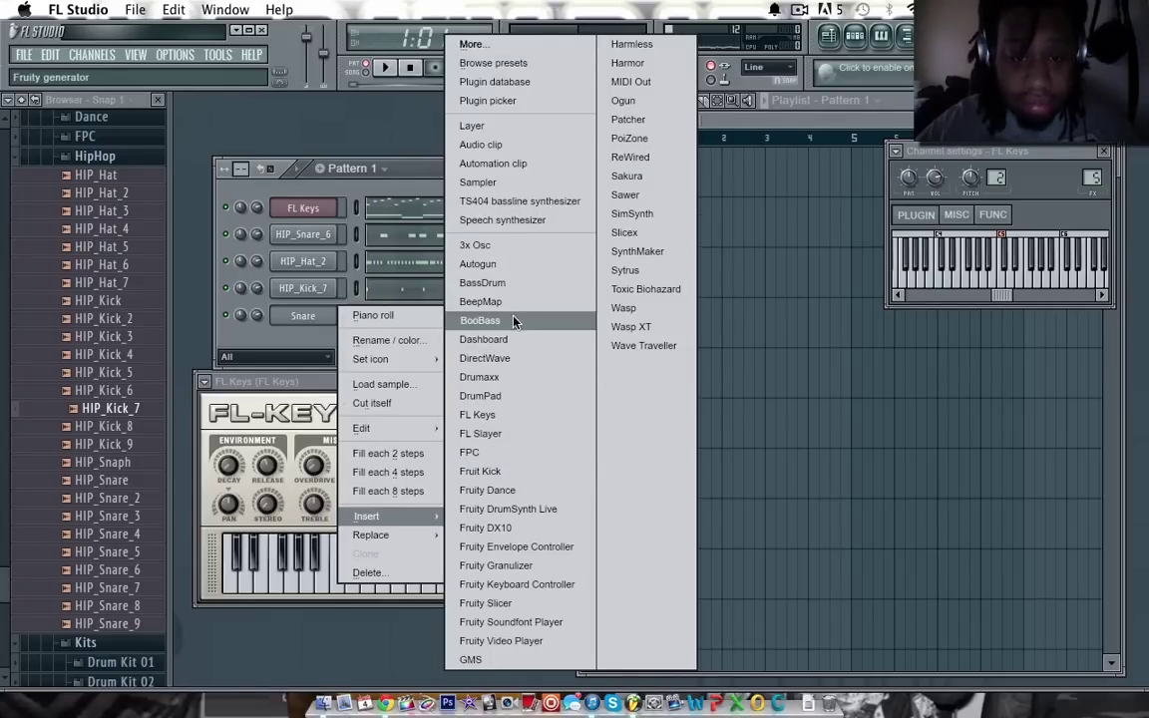
{"action": "left_click", "coordinate": [484, 321]}
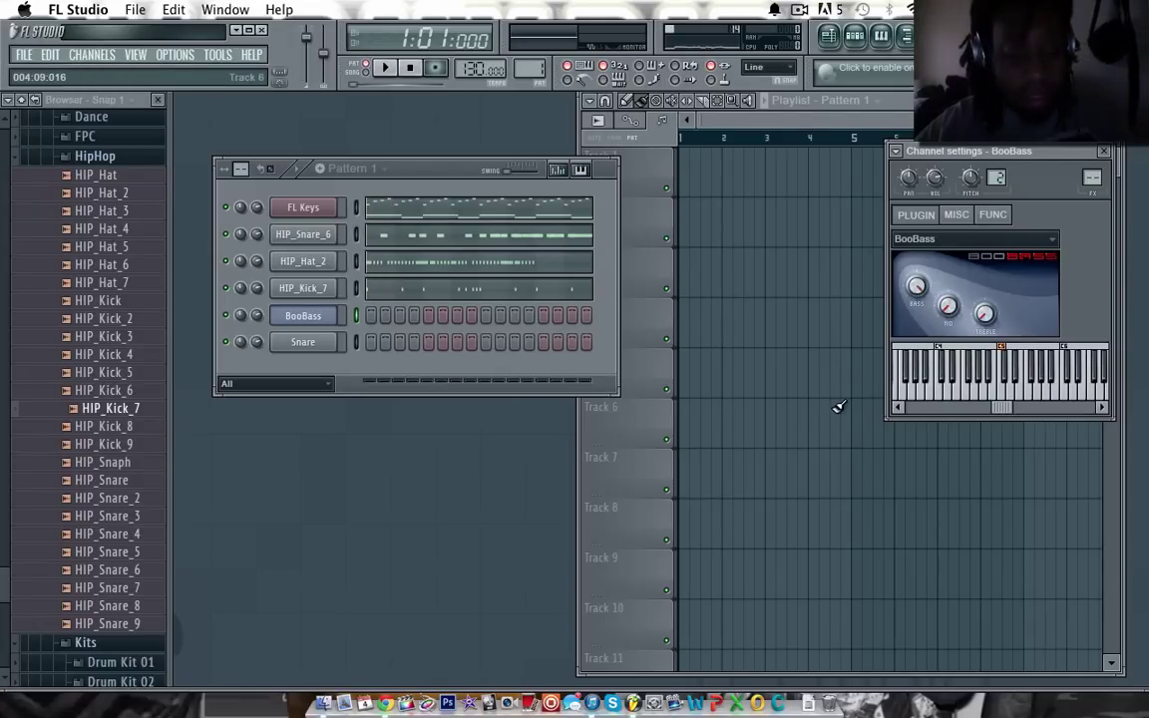
Step: Play test notes across several octaves, including C5, F5, D4 and C4, to try out the BooBass sound
{"action": "key", "text": "z"}
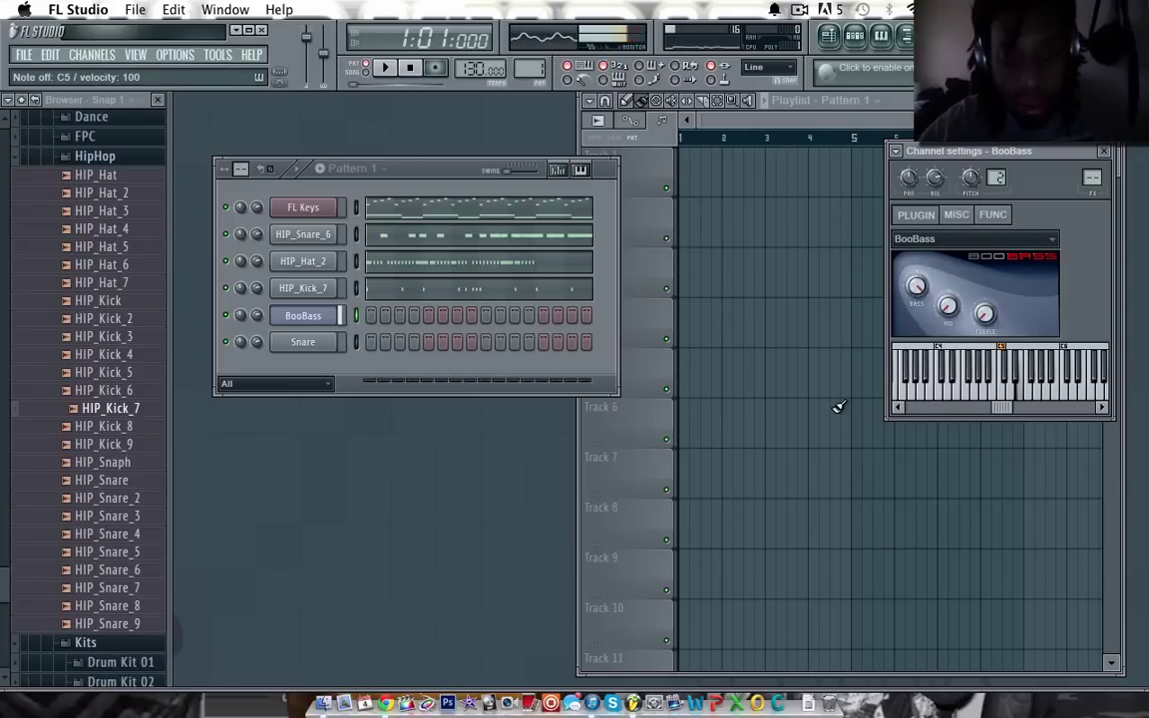
{"action": "key", "text": "v"}
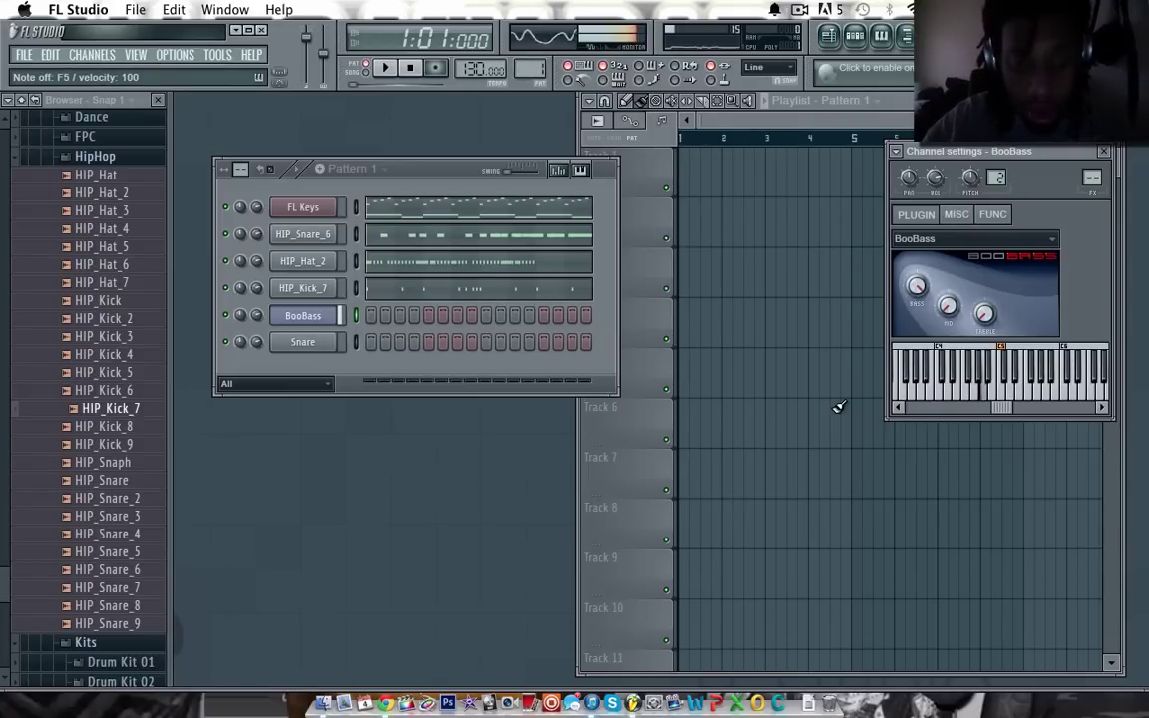
{"action": "key", "text": "n"}
{"action": "key", "text": "v"}
{"action": "key", "text": "x"}
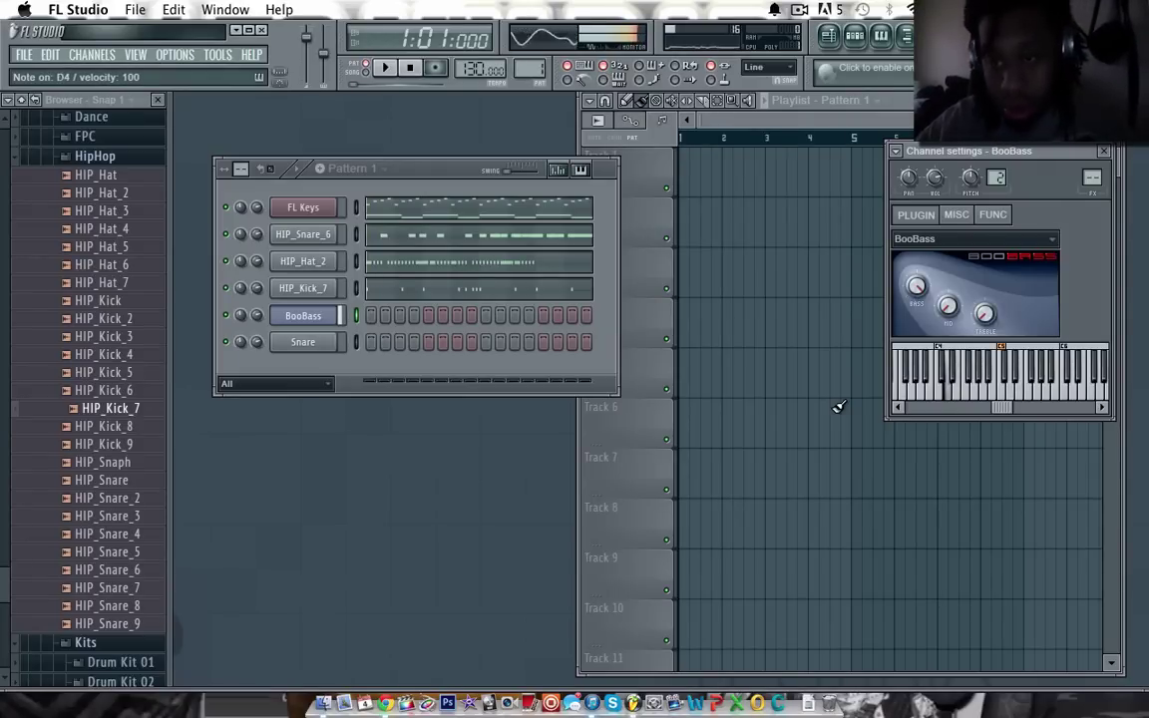
{"action": "key", "text": "z"}
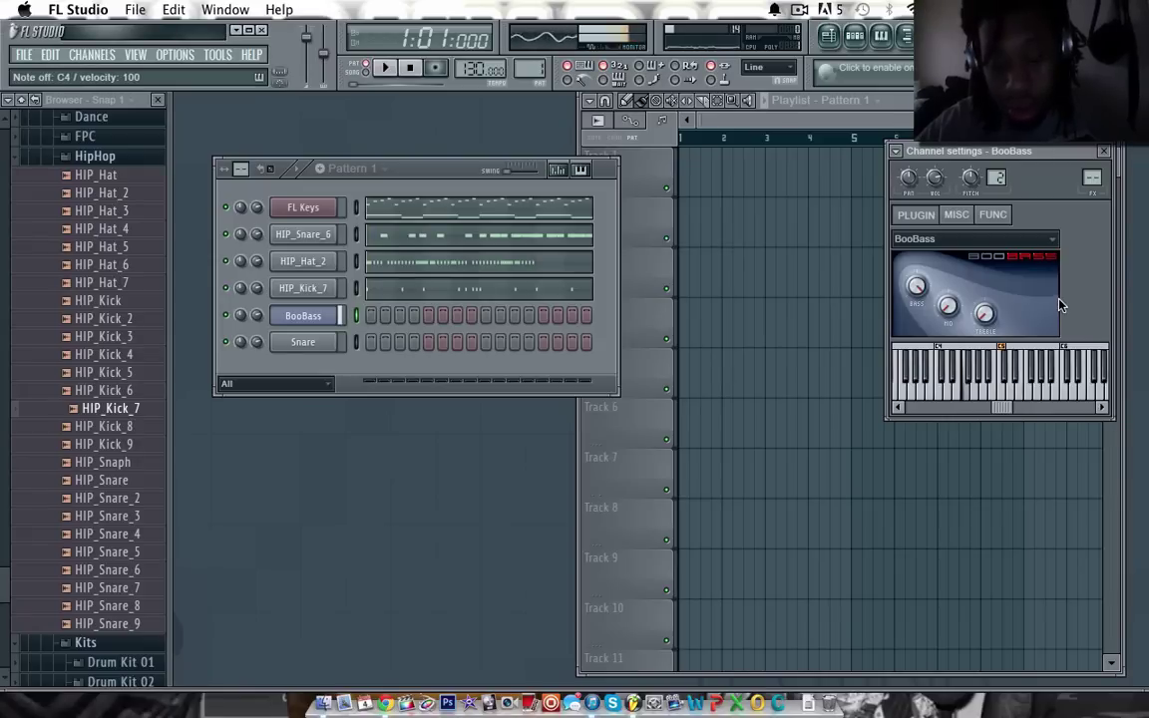
{"action": "key", "text": "m"}
{"action": "key", "text": "t"}
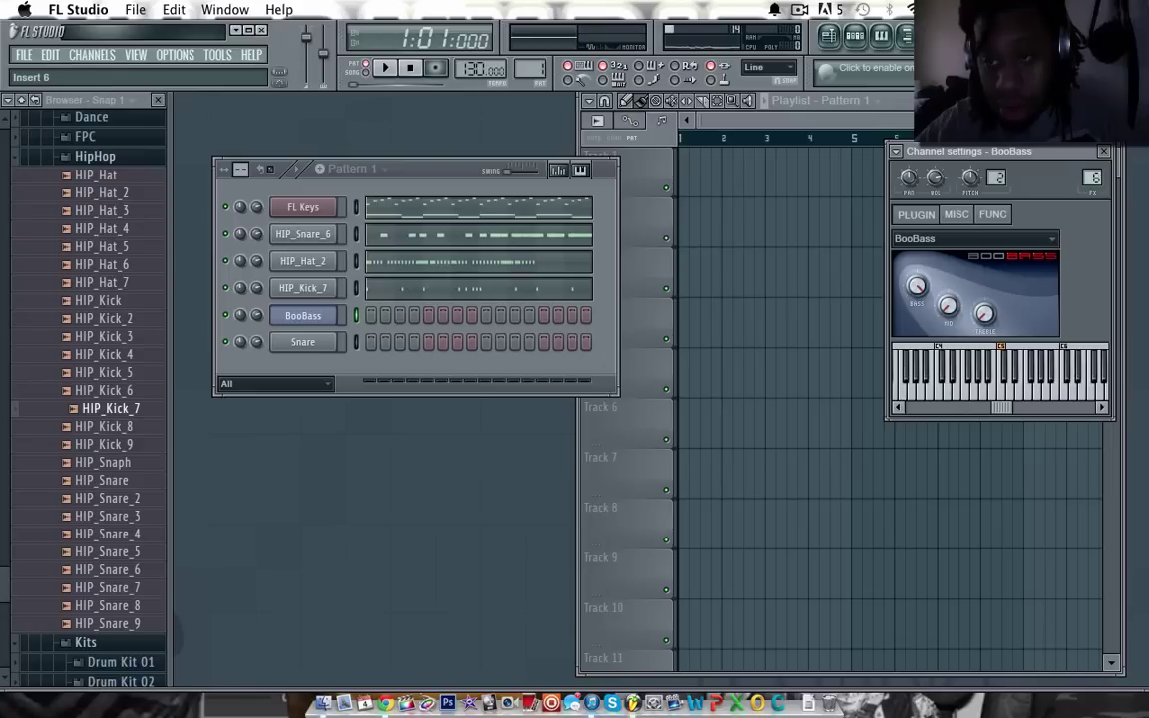
Step: Route BooBass to mixer track Insert 6, open that track, and load Fruity Fast Dist into its first effect slot
{"action": "double_click", "coordinate": [1094, 178]}
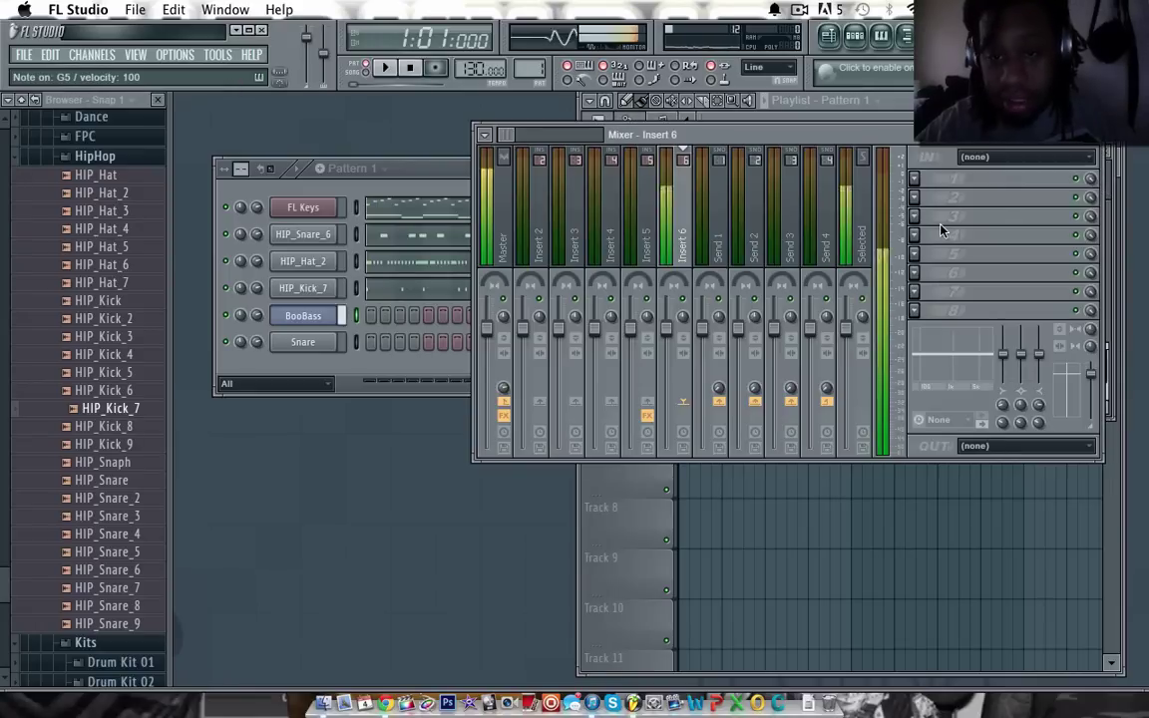
{"action": "left_click", "coordinate": [916, 181]}
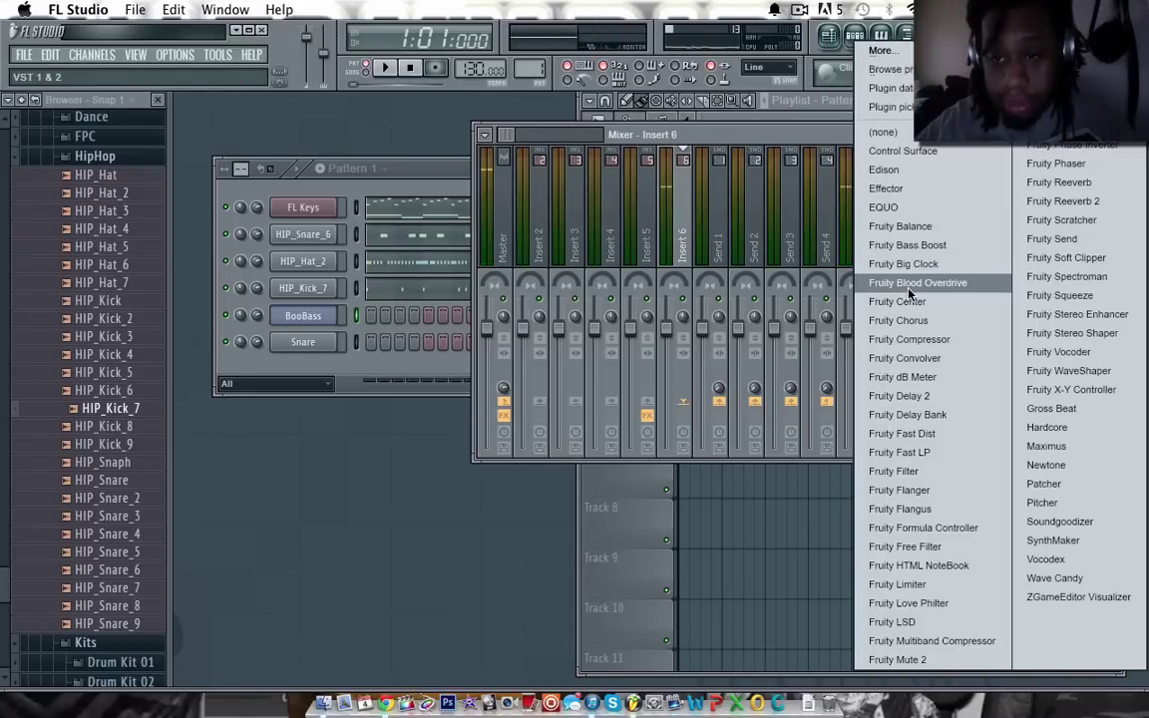
{"action": "left_click", "coordinate": [909, 435]}
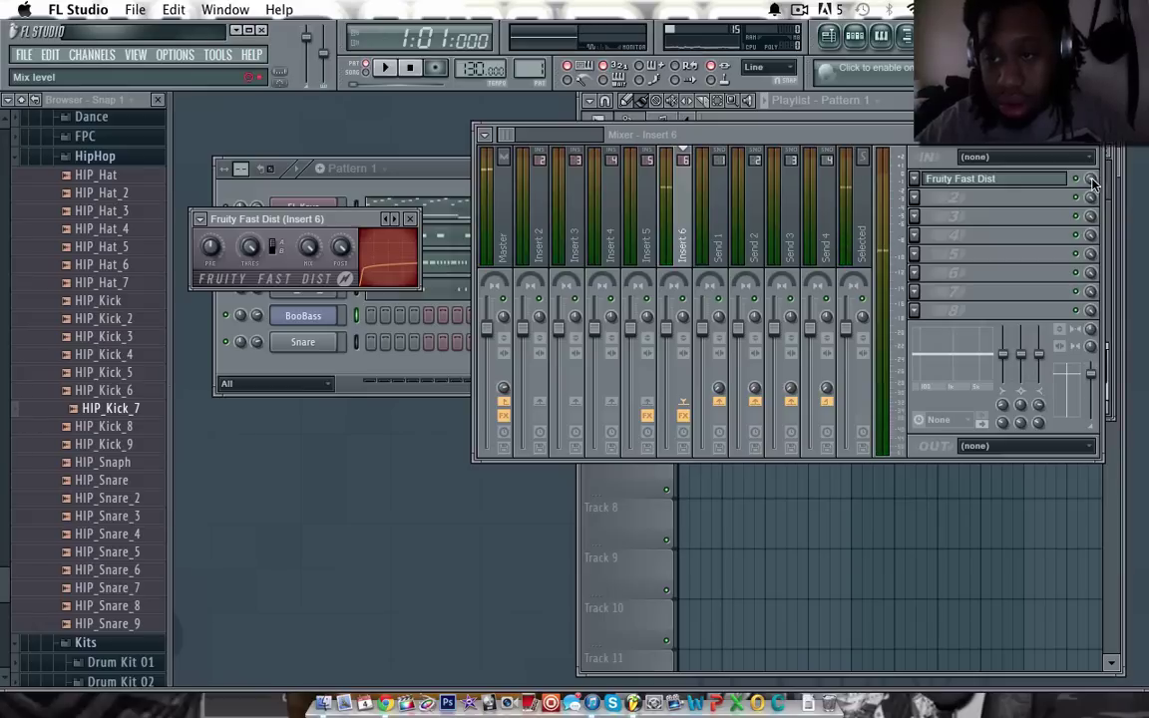
Step: Lower the mix level of Fruity Fast Dist on Insert 6, checking the sound with test notes on BooBass
{"action": "left_click_drag", "start_coordinate": [1092, 184], "coordinate": [1092, 255]}
{"action": "key", "text": "b"}
{"action": "key", "text": "v"}
{"action": "key", "text": "z"}
{"action": "left_click_drag", "start_coordinate": [1092, 184], "coordinate": [1092, 183]}
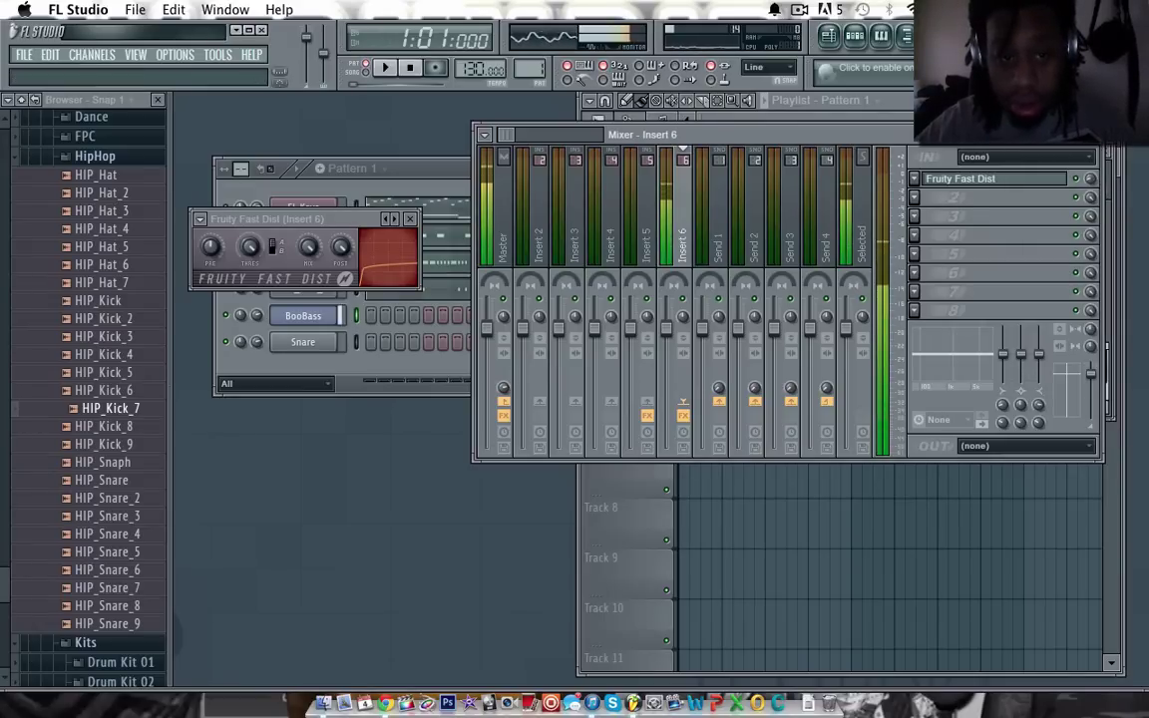
{"action": "key", "text": "z"}
Step: Close the mixer and turn the BooBass Bass knob down to about its middle setting, checking the sound with test notes
{"action": "left_click", "coordinate": [1092, 134]}
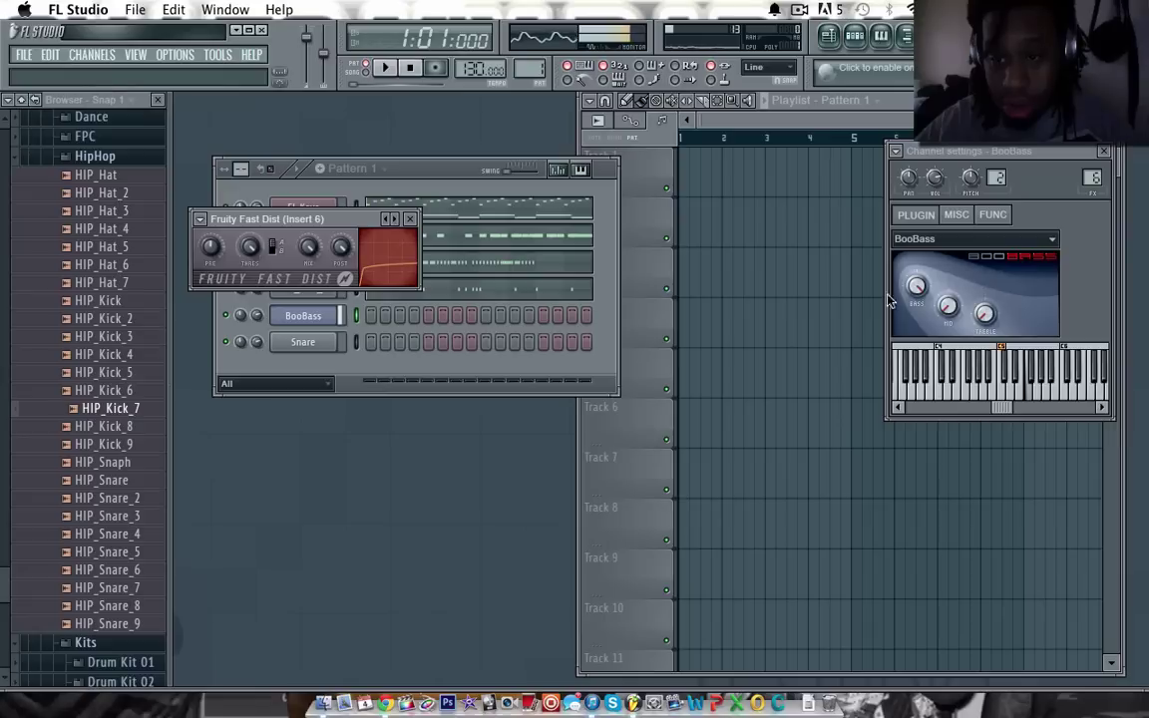
{"action": "key", "text": "v"}
{"action": "left_click_drag", "start_coordinate": [917, 287], "coordinate": [917, 334]}
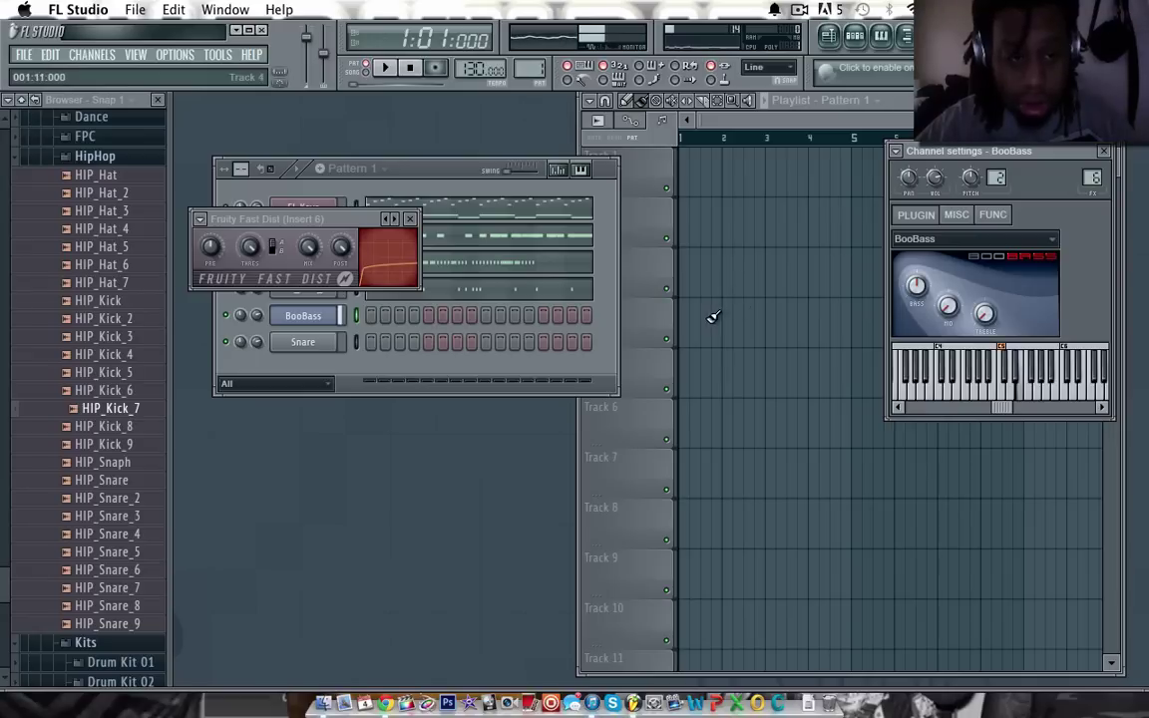
{"action": "key", "text": "b"}
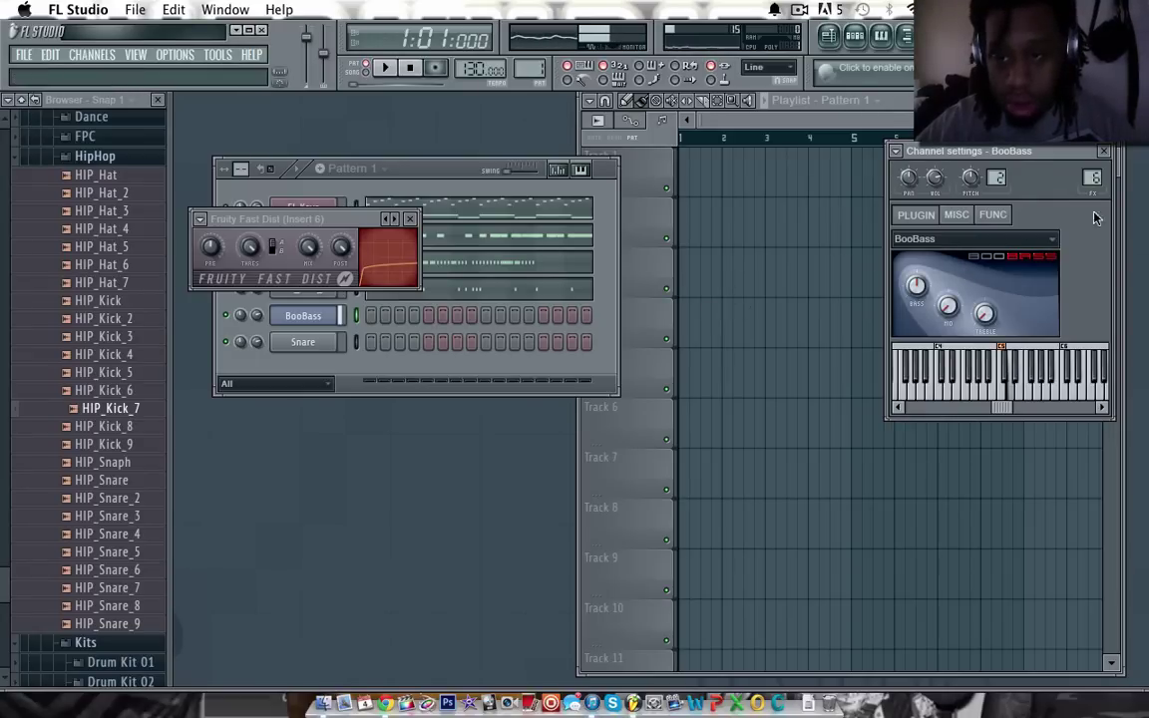
Step: Close the BooBass channel settings and the Fruity Fast Dist window, and open the piano roll for BooBass
{"action": "key", "text": "v"}
{"action": "key", "text": "c"}
{"action": "left_click", "coordinate": [1105, 152]}
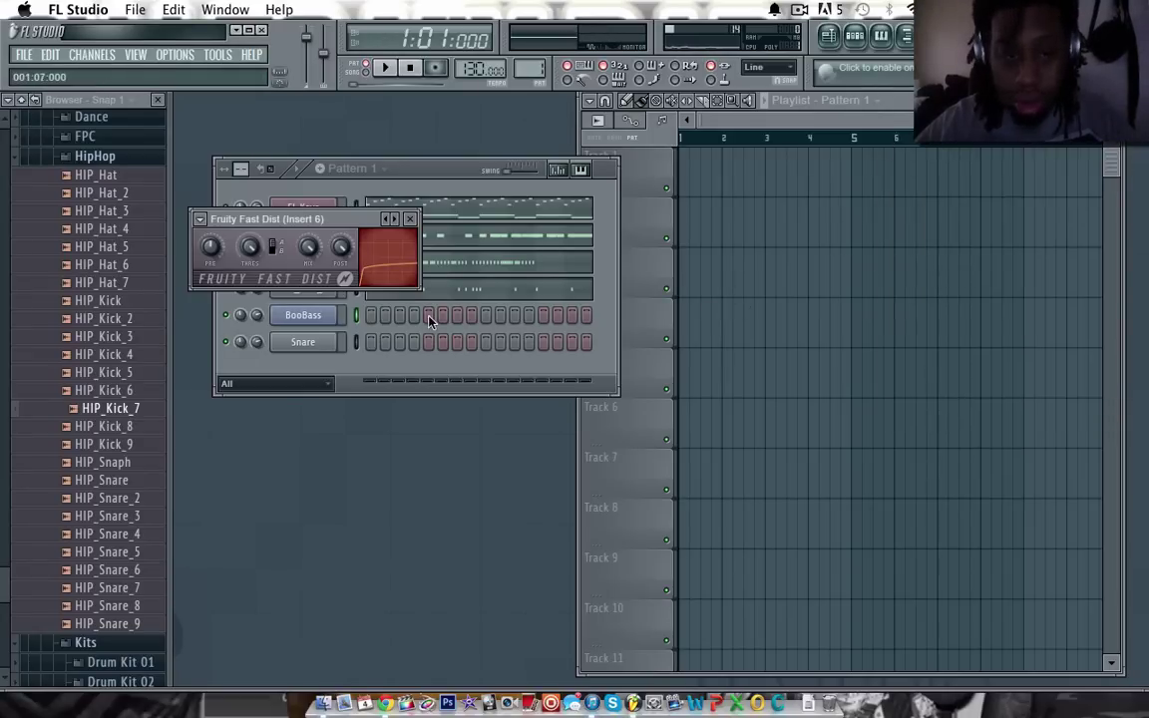
{"action": "left_click", "coordinate": [409, 218]}
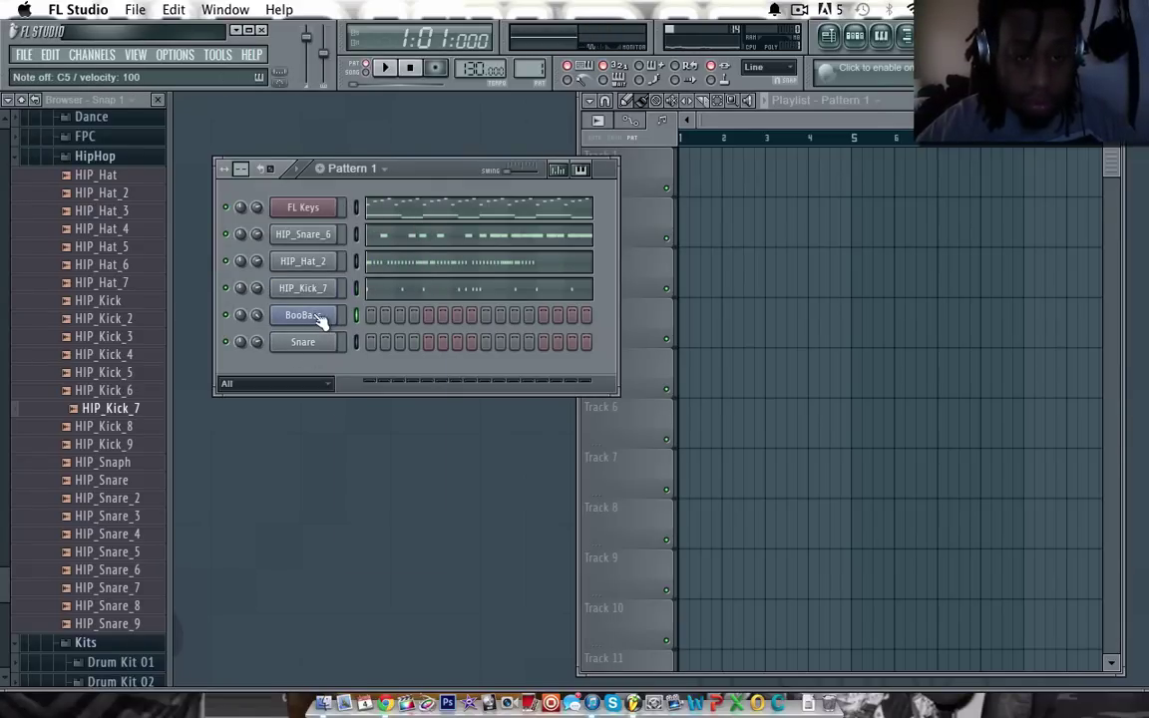
{"action": "right_click", "coordinate": [319, 319]}
{"action": "left_click", "coordinate": [374, 314]}
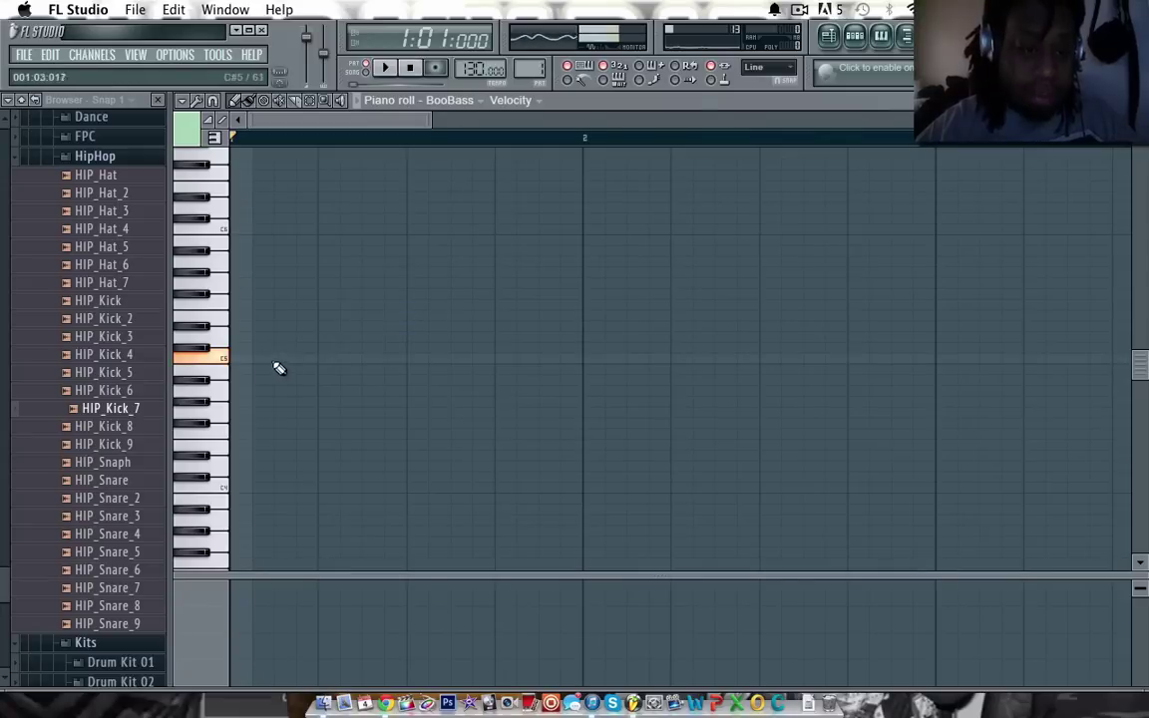
Step: Draw a C5 note from bar 1 lasting one bar and one beat, followed directly by an E5 note of equal length
{"action": "left_click", "coordinate": [246, 357]}
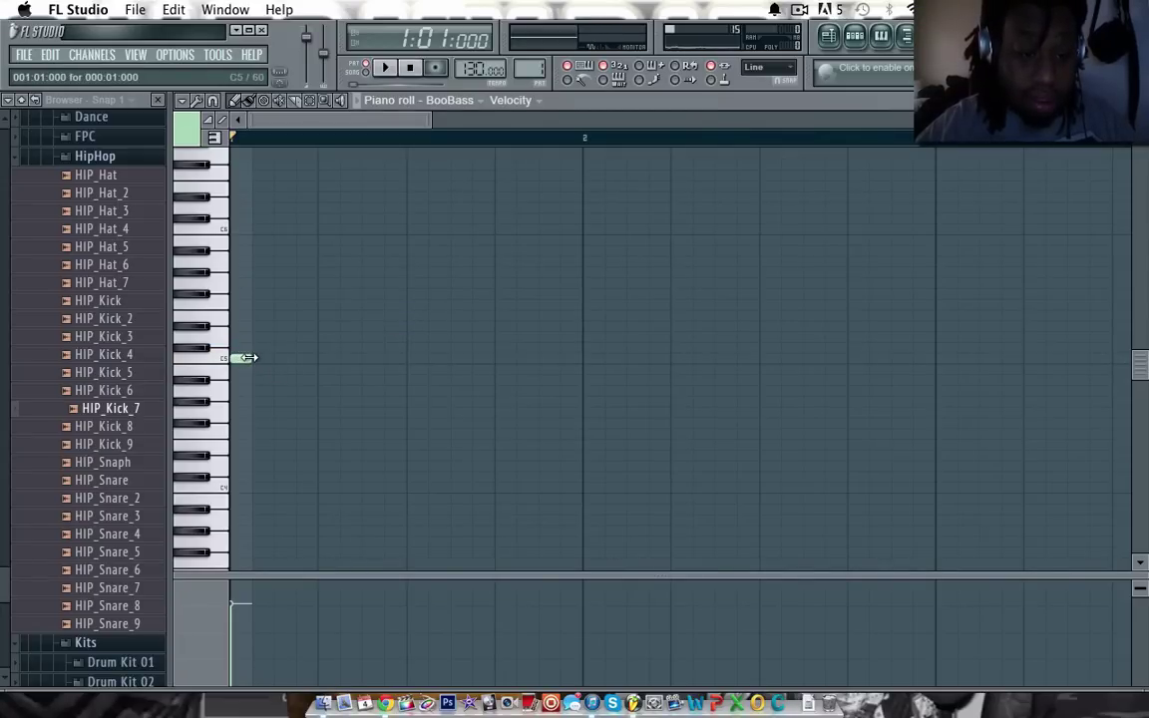
{"action": "left_click_drag", "start_coordinate": [248, 357], "coordinate": [644, 393]}
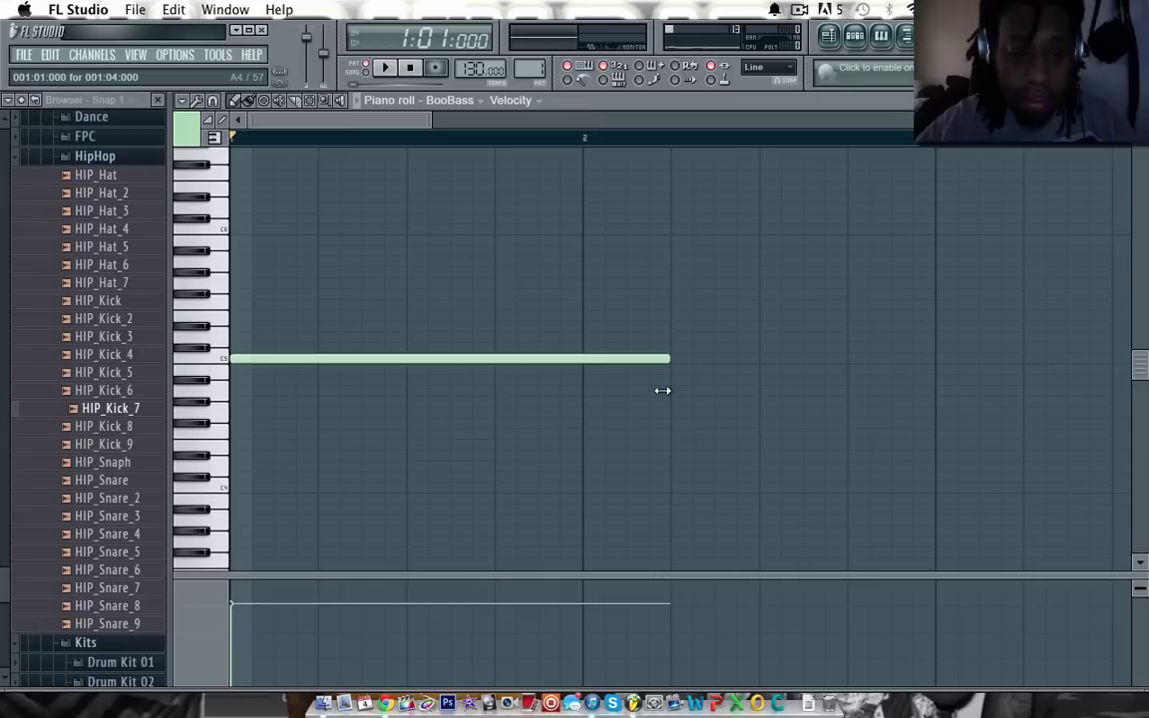
{"action": "key", "text": "q"}
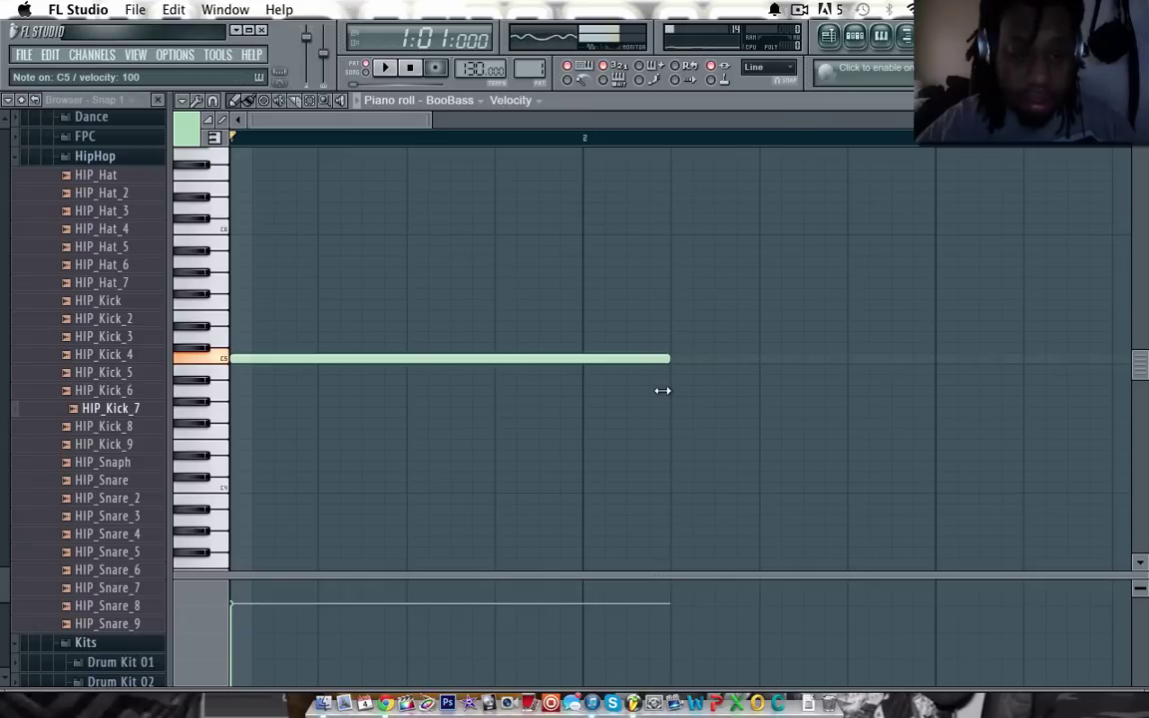
{"action": "left_click", "coordinate": [673, 317]}
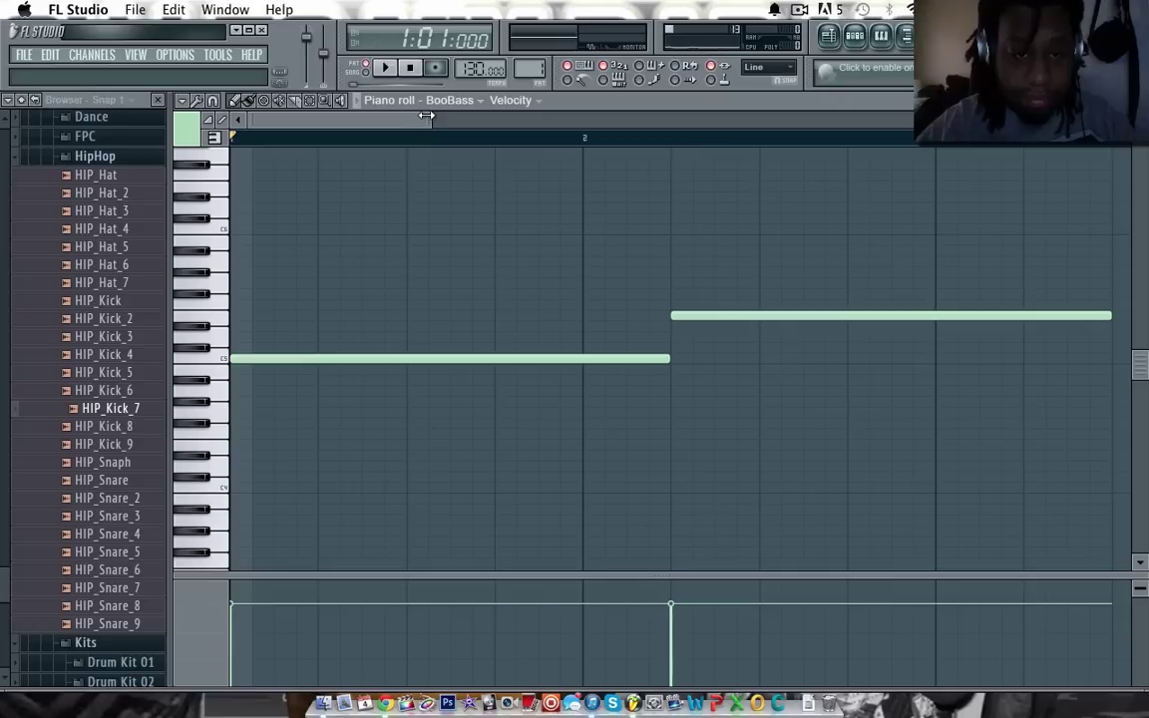
Step: Shorten the E5 note to end at bar 3 and fill up to bar 5 with C5, F5 and E5 notes
{"action": "left_click_drag", "start_coordinate": [426, 116], "coordinate": [664, 116]}
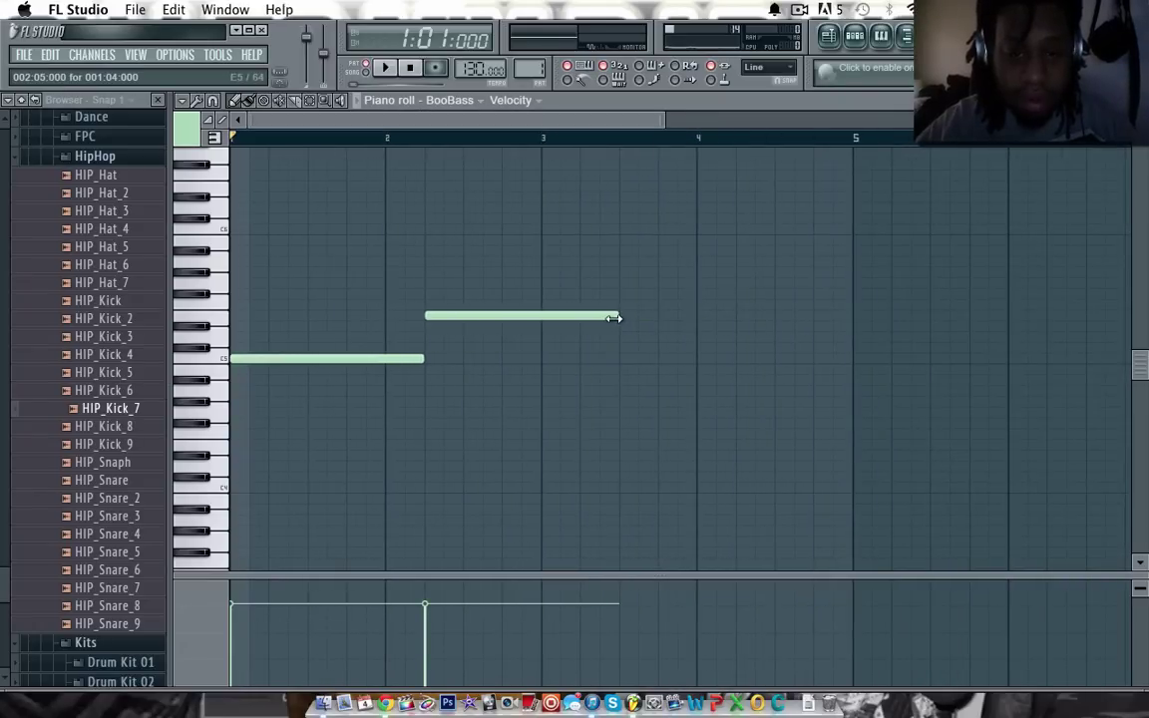
{"action": "left_click", "coordinate": [544, 357]}
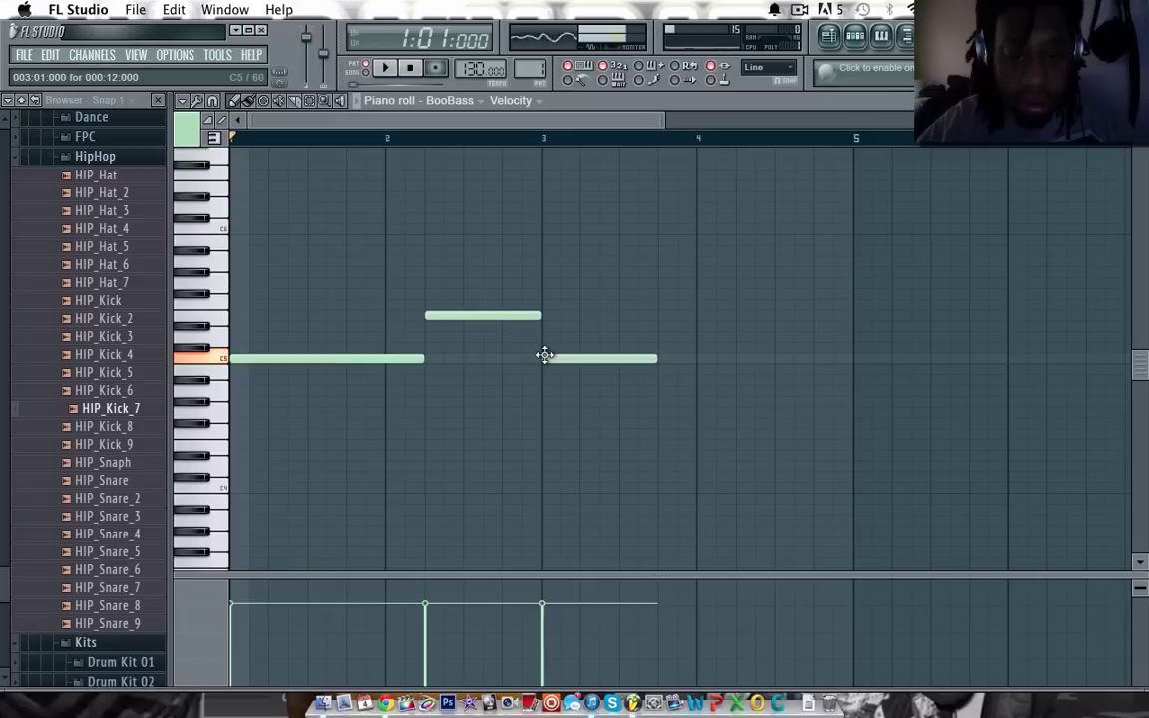
{"action": "key", "text": "e"}
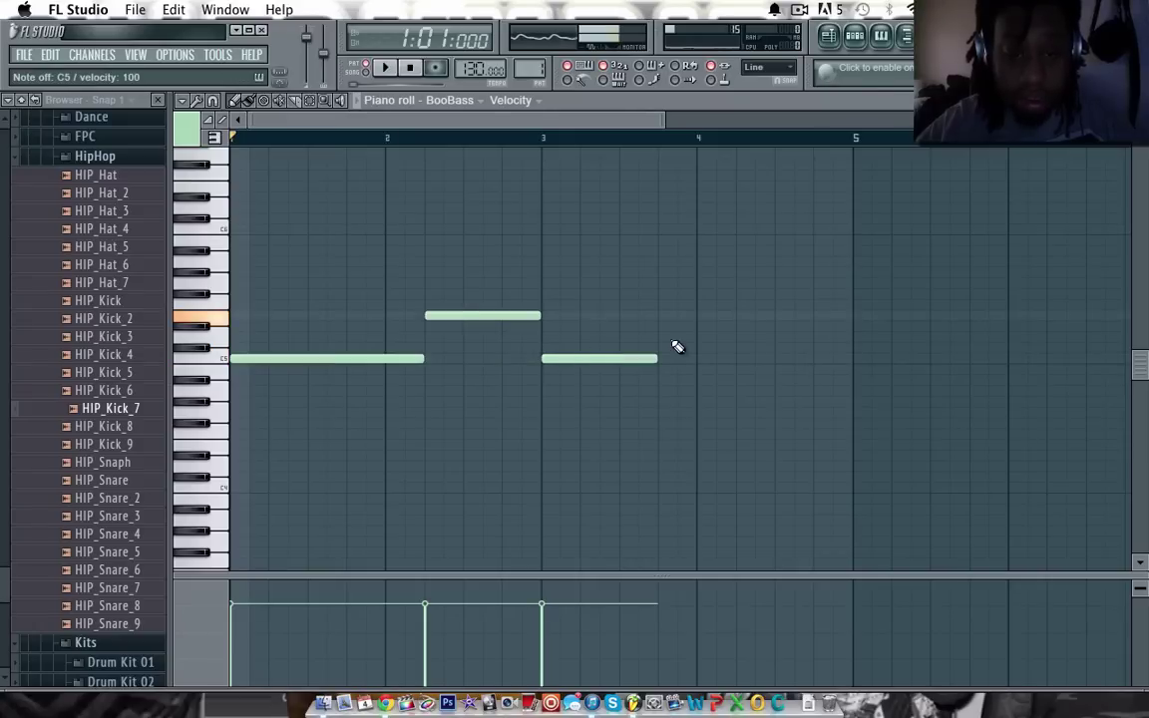
{"action": "left_click", "coordinate": [735, 317]}
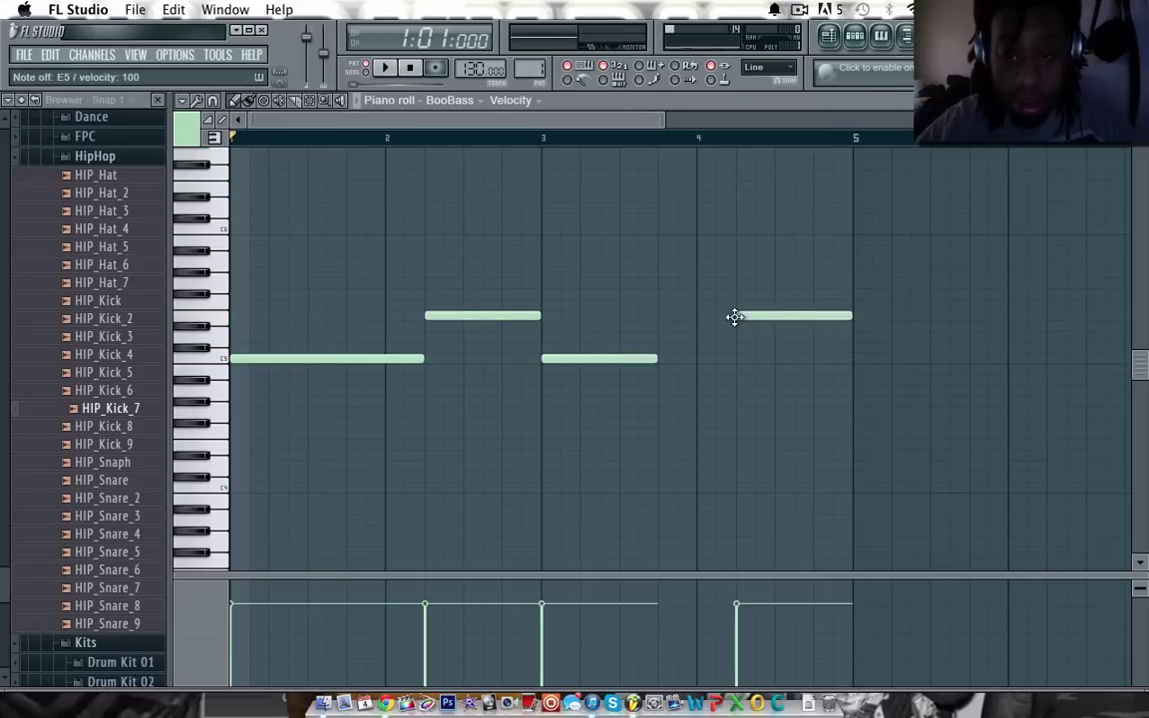
{"action": "left_click", "coordinate": [664, 305]}
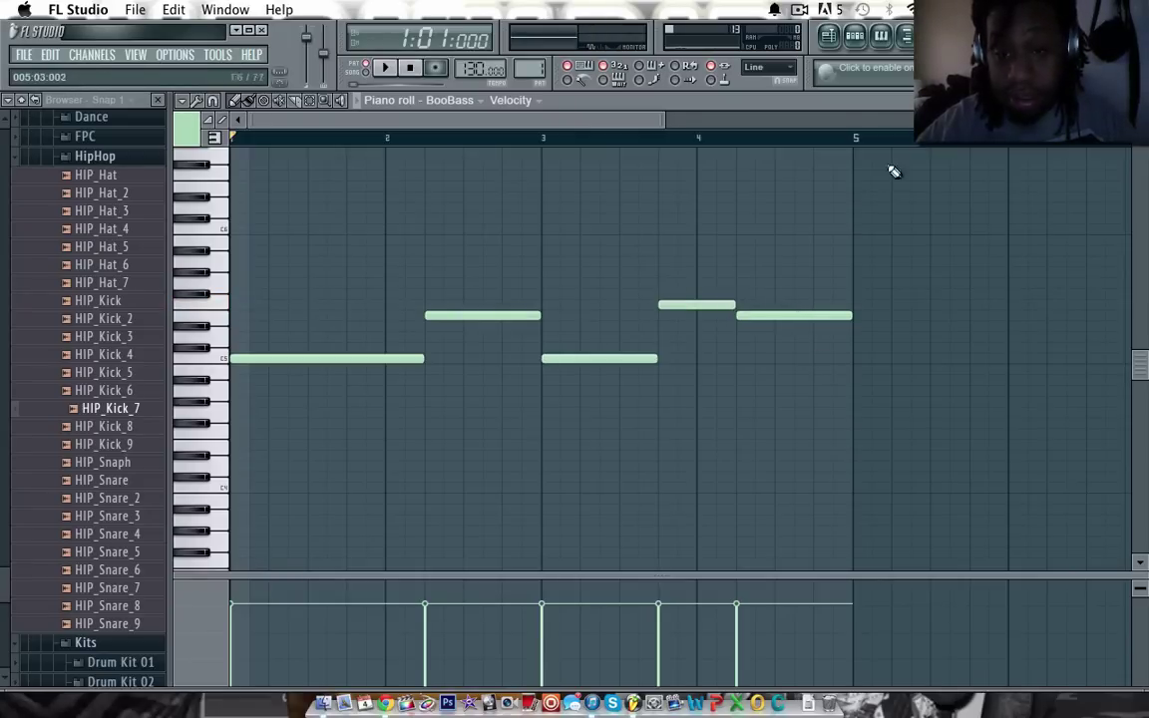
{"action": "left_click", "coordinate": [715, 139]}
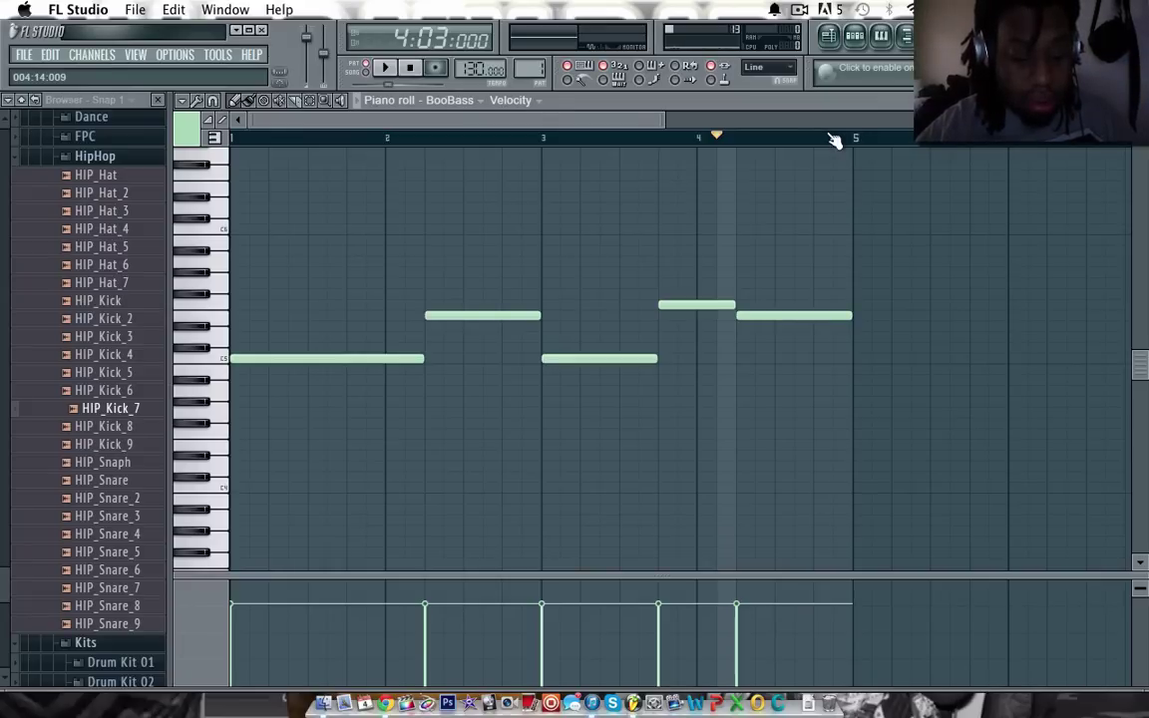
{"action": "key", "text": "ctrl+a"}
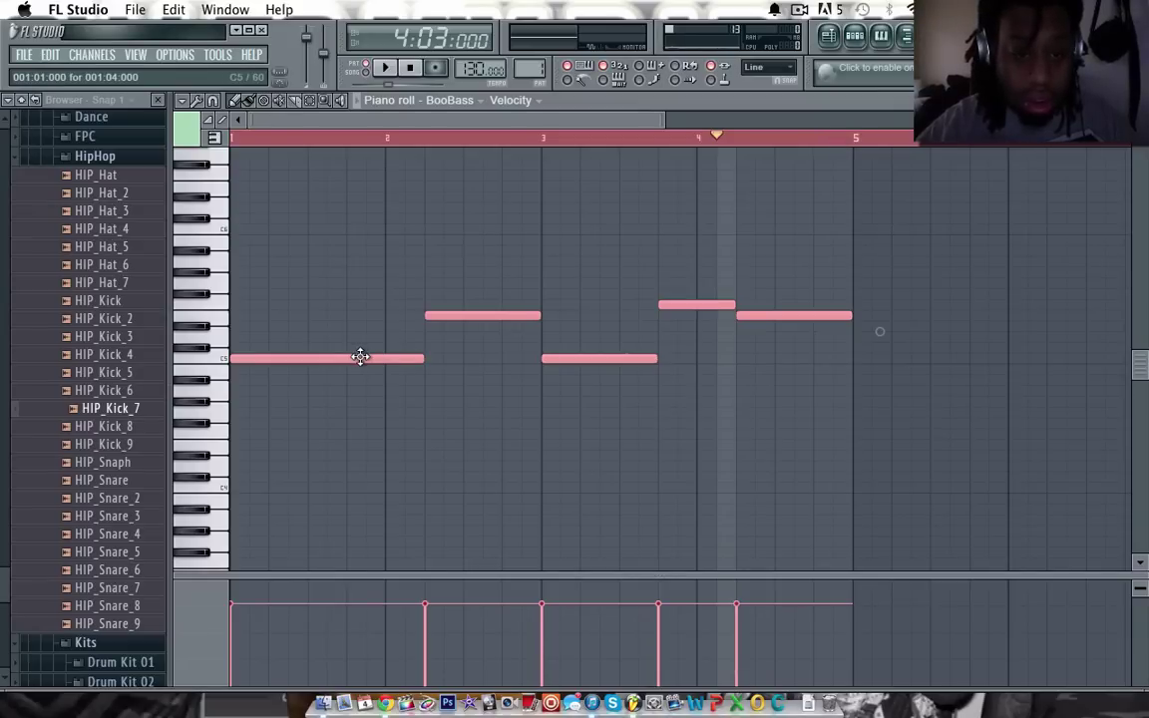
{"action": "left_click_drag", "start_coordinate": [722, 373], "coordinate": [683, 410]}
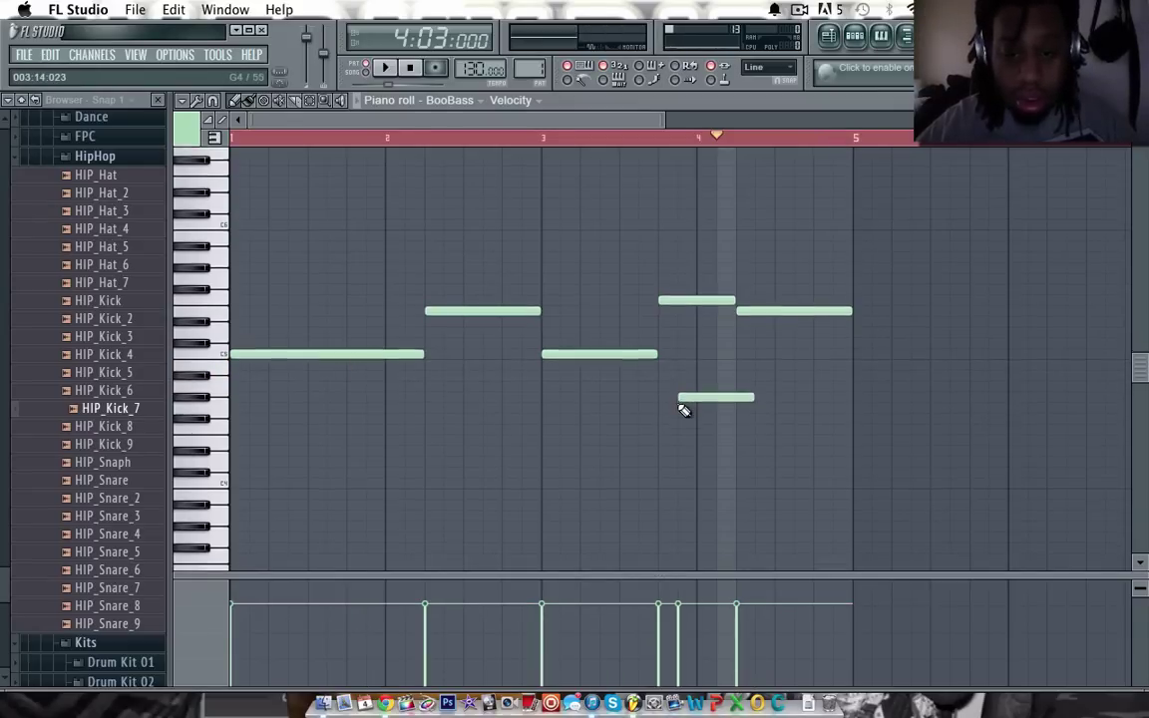
{"action": "right_click", "coordinate": [701, 399]}
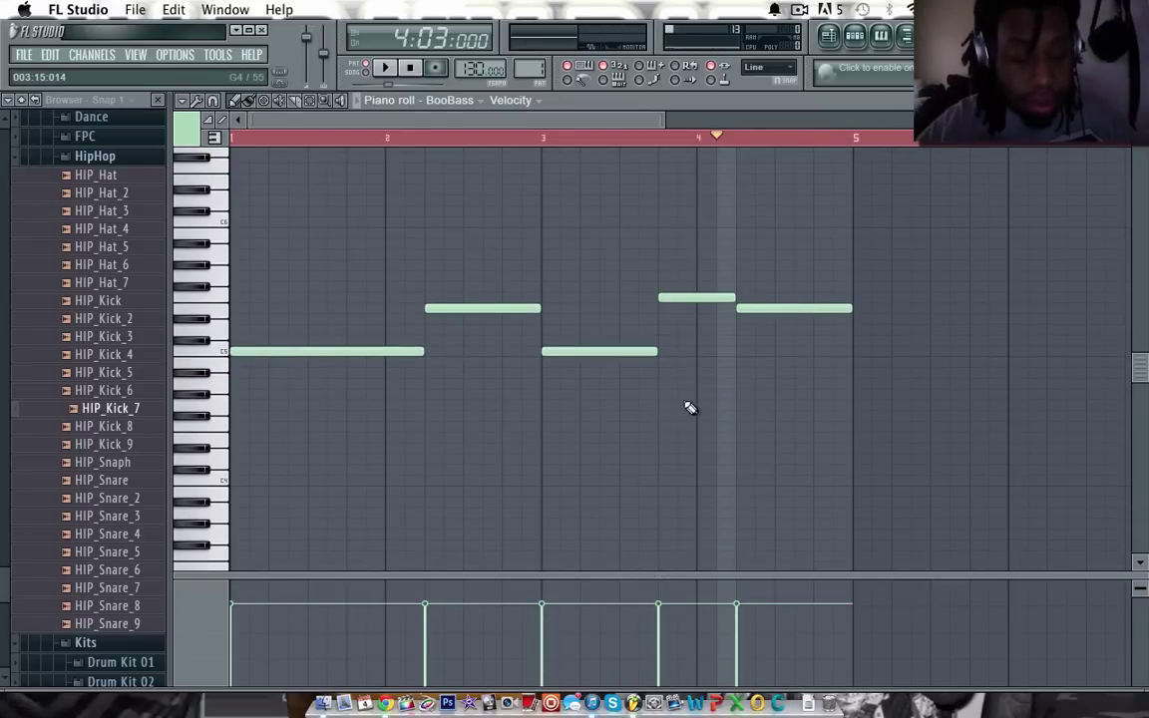
Step: Move the whole BooBass phrase so that it starts at bar 5, and close the piano roll
{"action": "key", "text": "ctrl+a"}
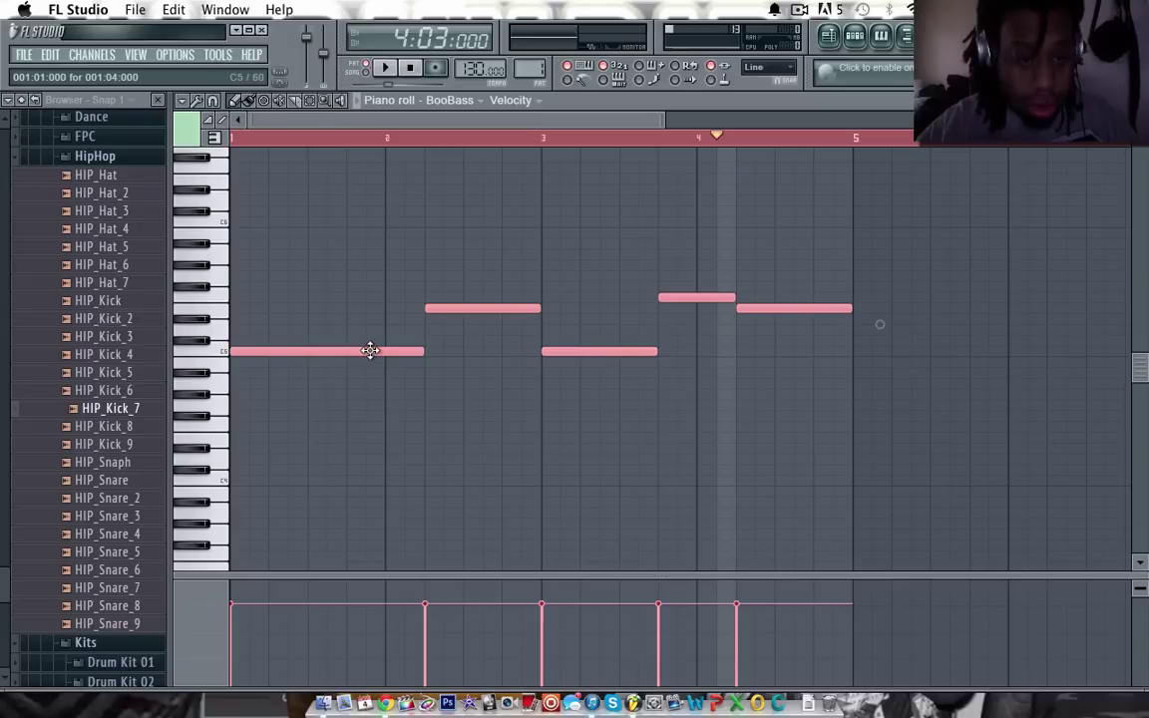
{"action": "left_click_drag", "start_coordinate": [370, 351], "coordinate": [995, 352]}
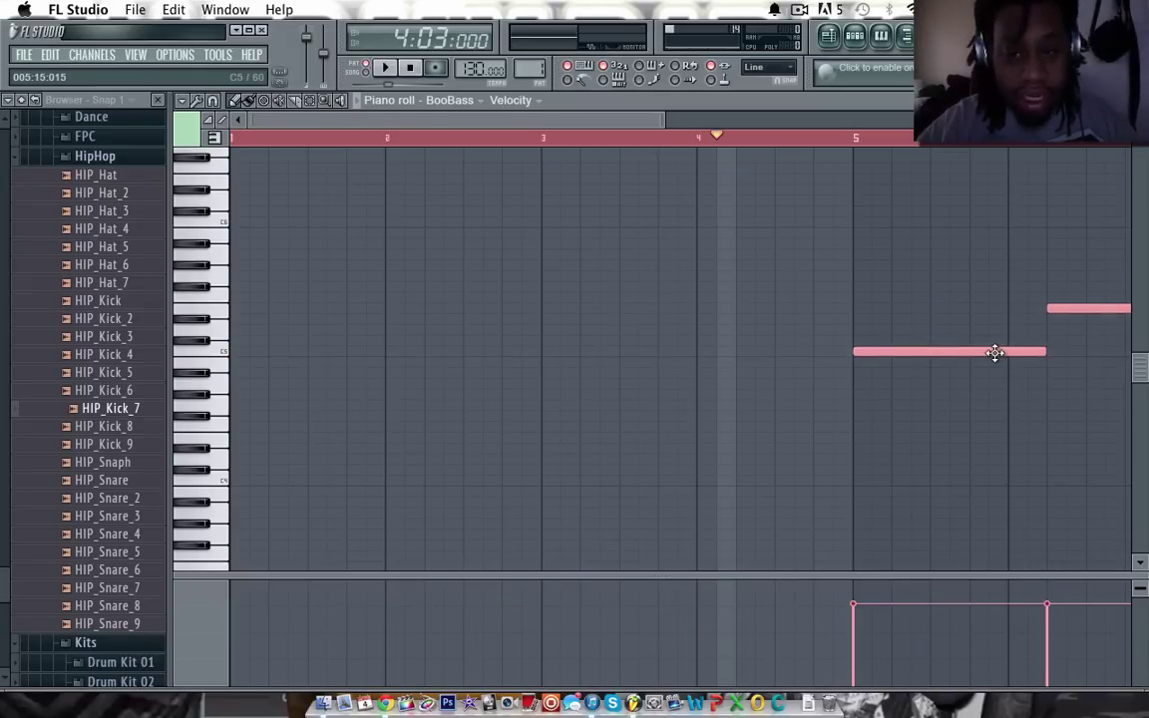
{"action": "left_click", "coordinate": [1139, 100]}
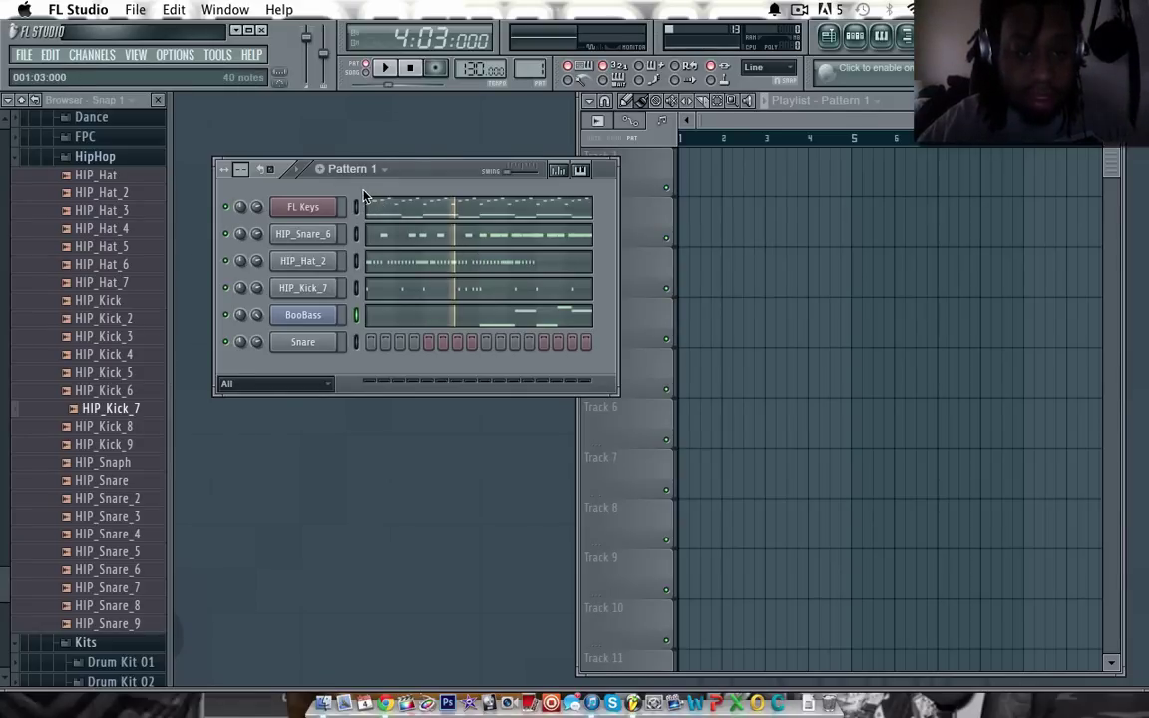
Step: Play the pattern and turn up the BooBass Mid knob while listening
{"action": "left_click", "coordinate": [295, 174]}
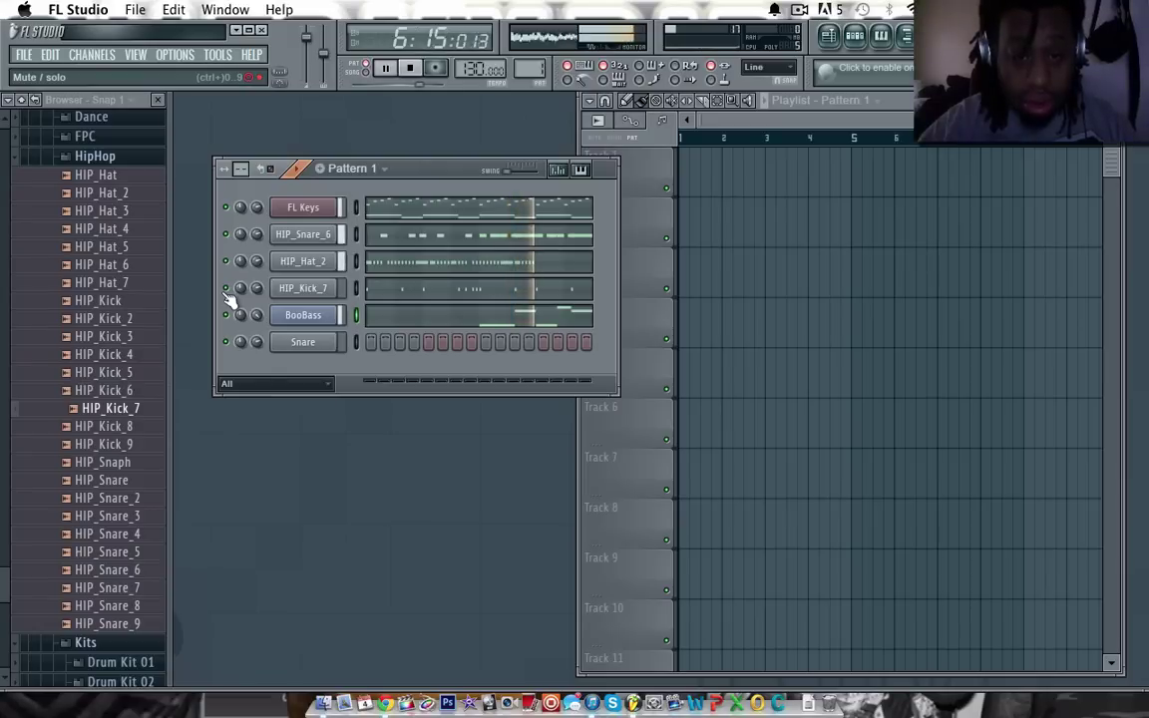
{"action": "left_click", "coordinate": [302, 316]}
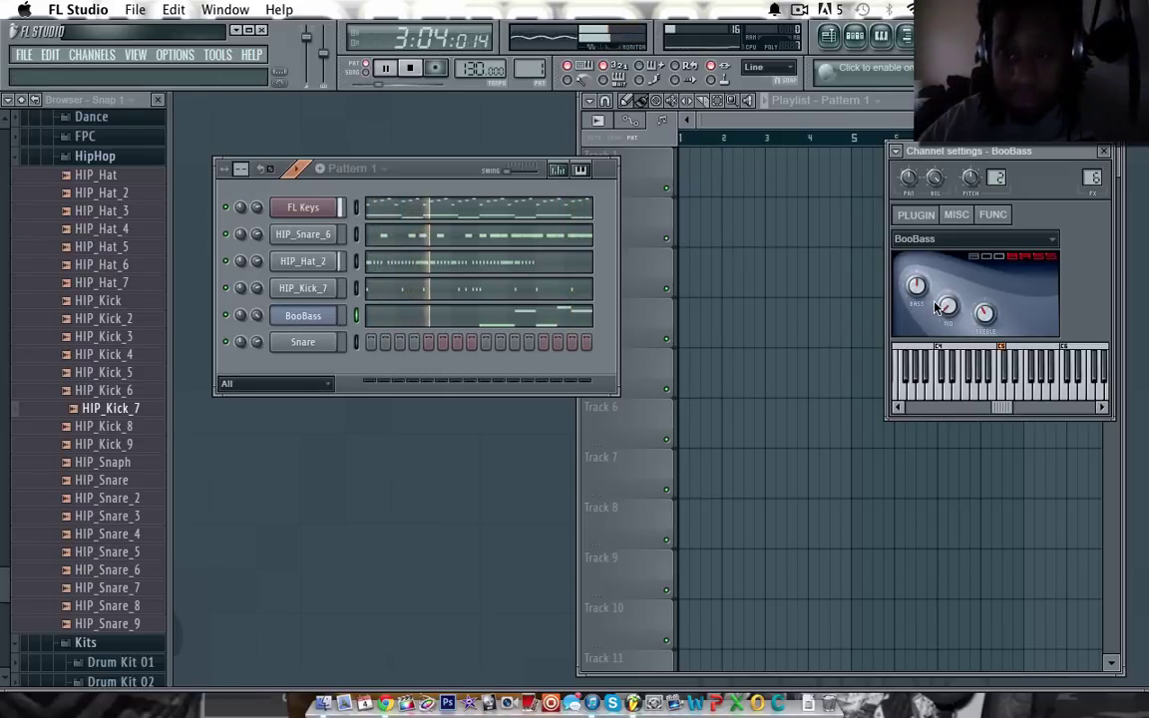
{"action": "left_click_drag", "start_coordinate": [948, 313], "coordinate": [947, 291]}
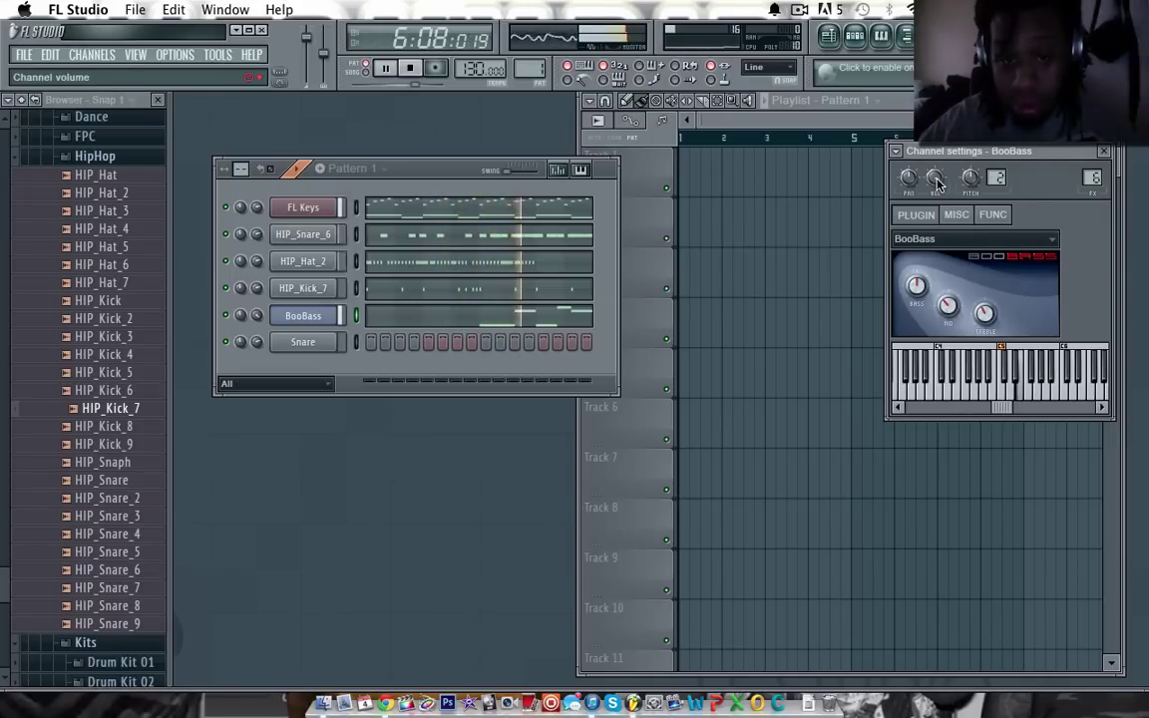
Step: Raise the Insert 6 fader slightly in the mixer while the pattern plays, and stop playback
{"action": "key", "text": "F9"}
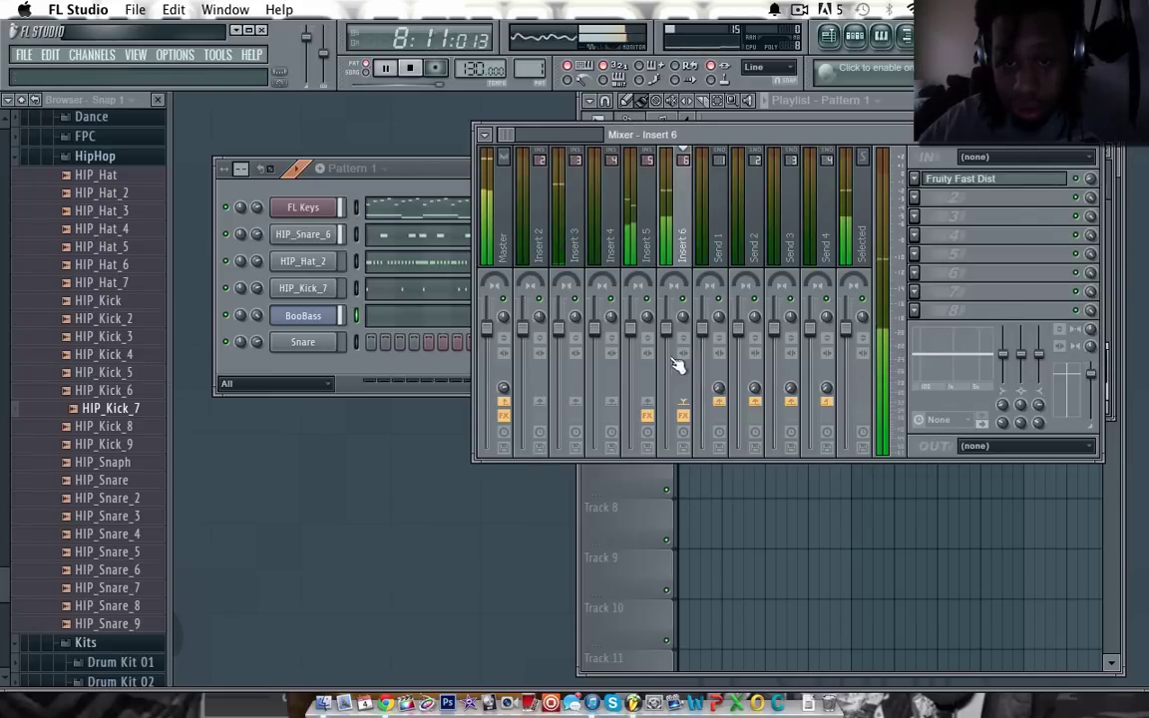
{"action": "left_click_drag", "start_coordinate": [669, 334], "coordinate": [670, 322]}
{"action": "left_click", "coordinate": [460, 171]}
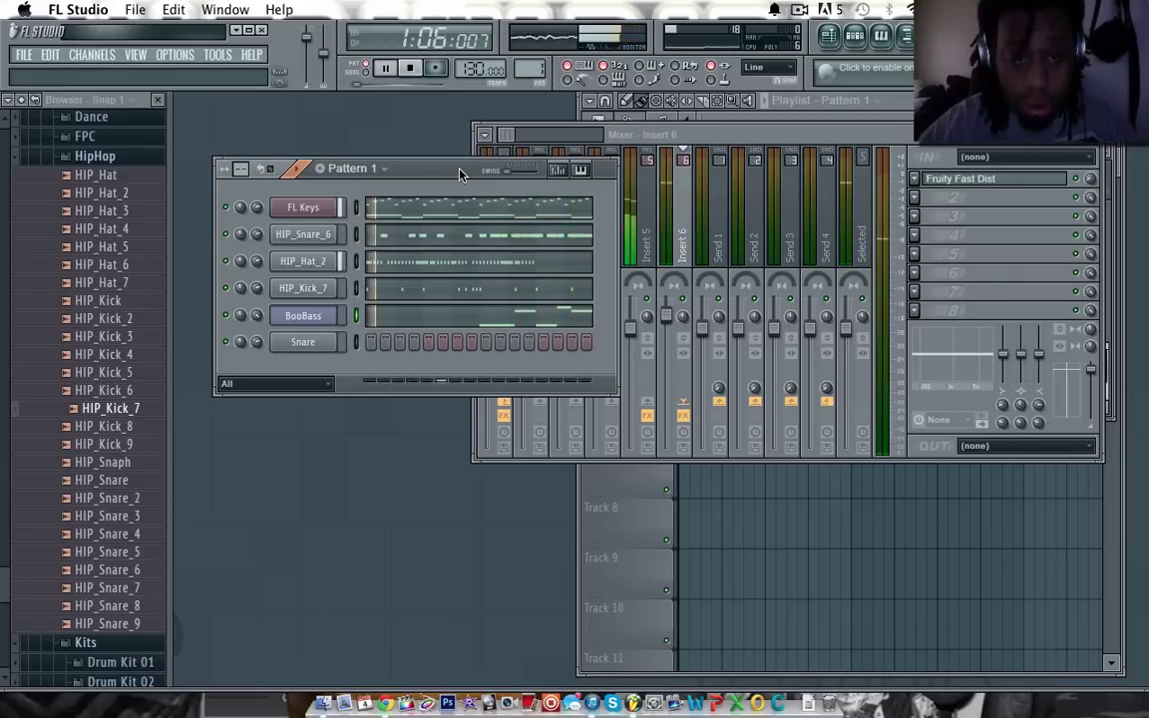
{"action": "left_click", "coordinate": [384, 68]}
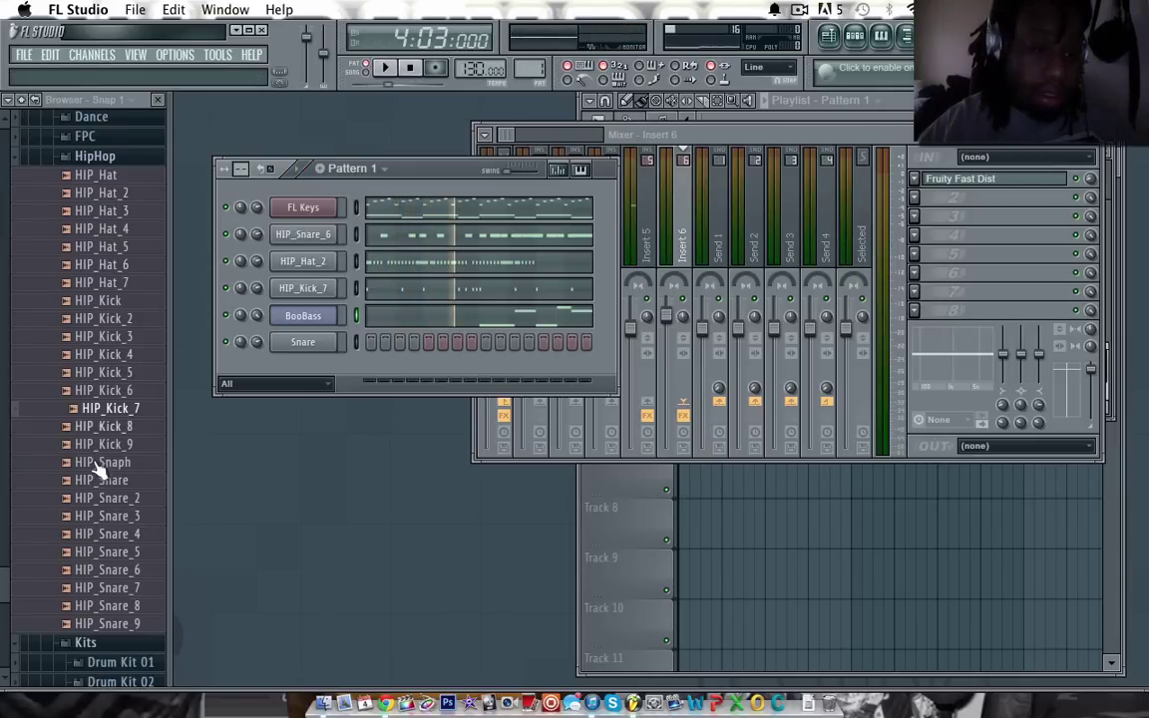
Step: Preview HIP_Kick_4, collapse the HipHop samples and look through the Vocals sample folder
{"action": "left_click", "coordinate": [87, 551]}
{"action": "left_click", "coordinate": [112, 356]}
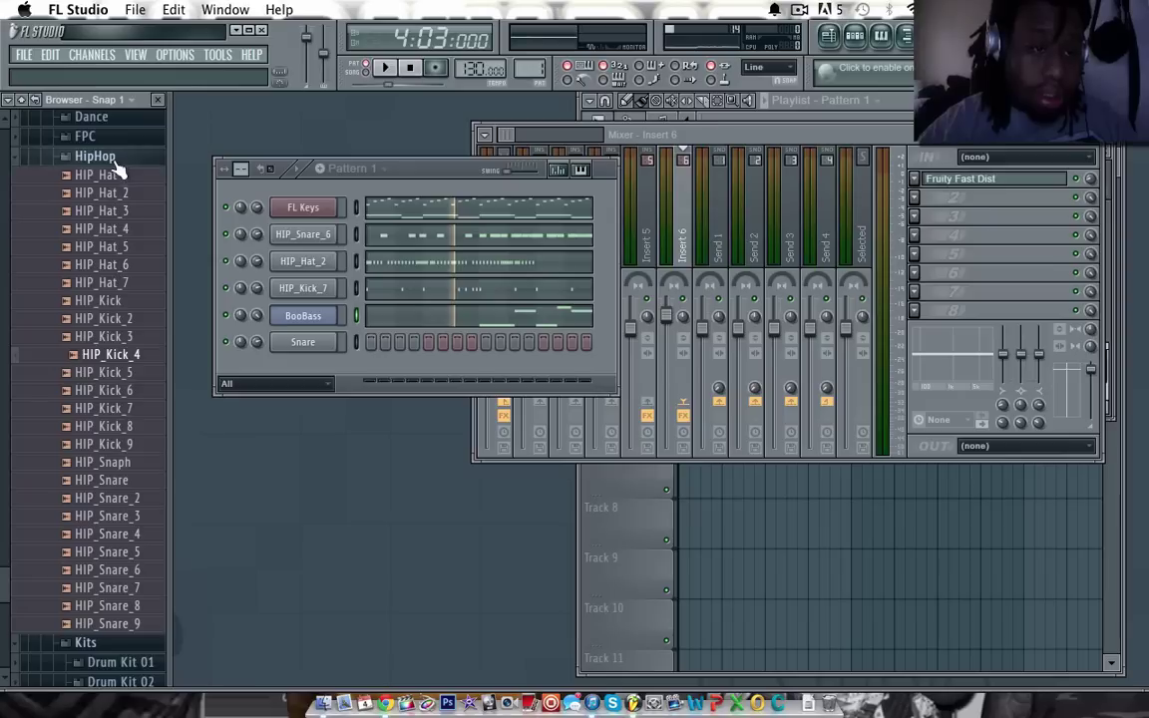
{"action": "left_click", "coordinate": [105, 157]}
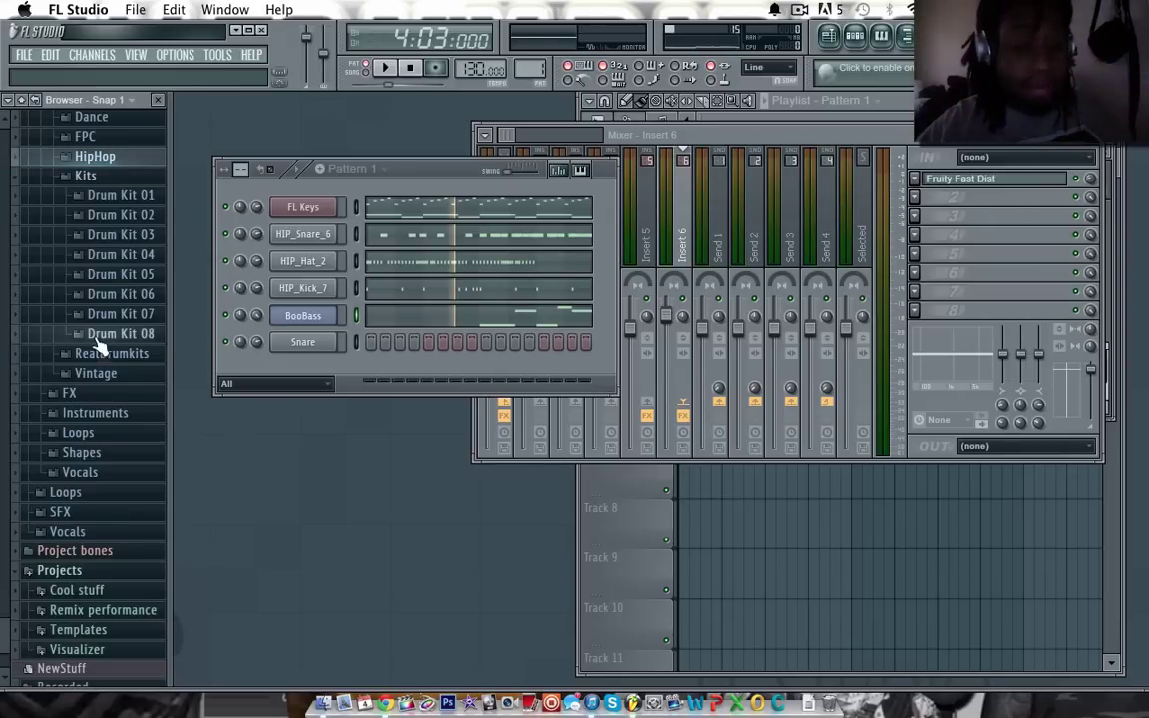
{"action": "left_click", "coordinate": [108, 473]}
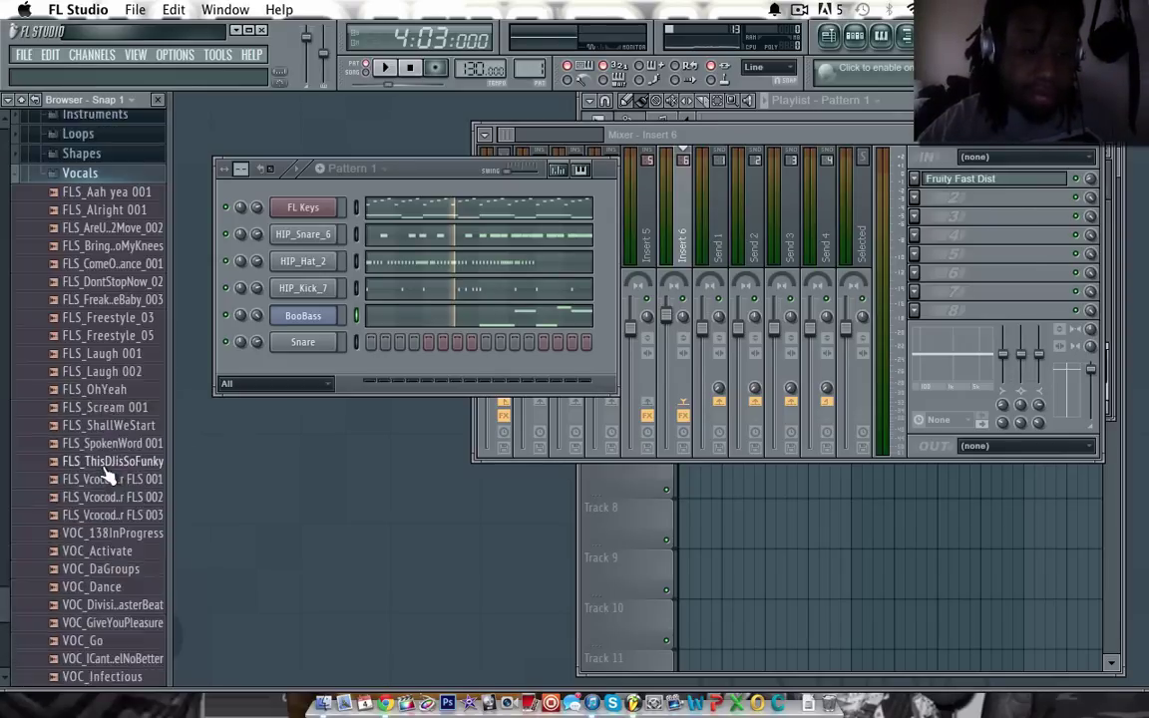
{"action": "scroll", "coordinate": [110, 476], "scroll_direction": "down", "scroll_amount": 2}
{"action": "scroll", "coordinate": [115, 407], "scroll_direction": "down", "scroll_amount": 4}
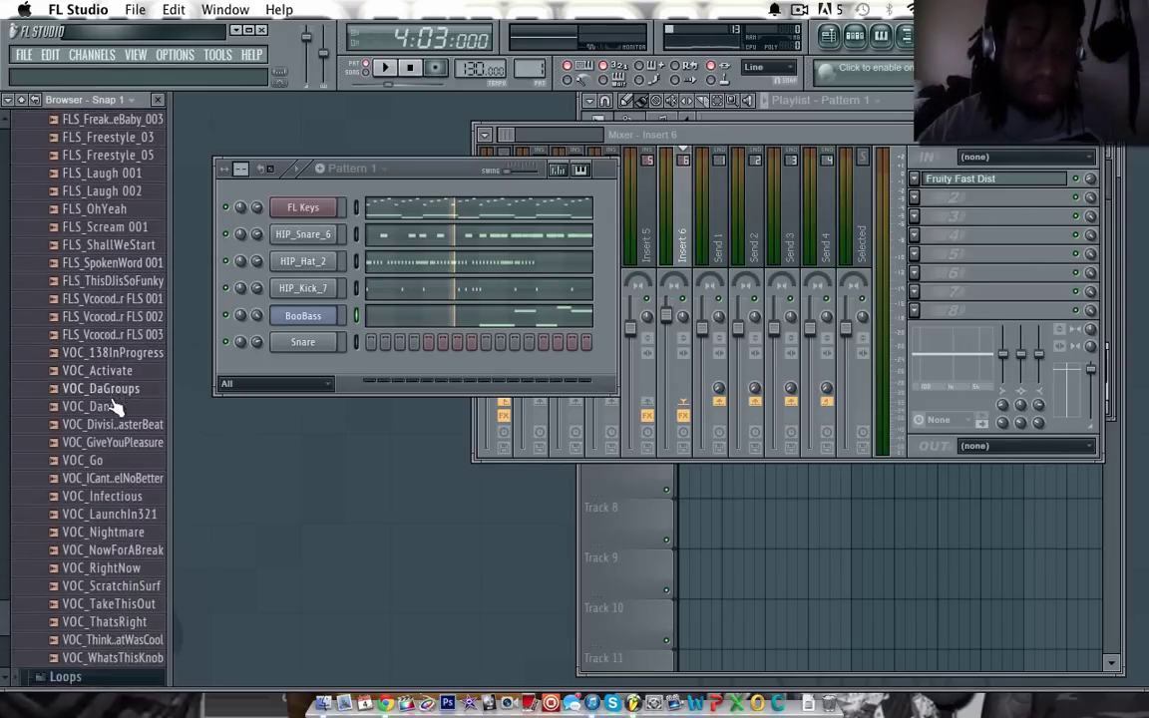
{"action": "scroll", "coordinate": [114, 407], "scroll_direction": "up", "scroll_amount": 6}
Step: Preview vocal samples, including FLS_BringMeToMyKnees, FLS_FreakMeBaby_003, FLS_Laugh 001, FLS_OhYeah, VOC_ICantFeelNoBetter, VOC_NowForABreak and VOC_ThinkThatWasCool
{"action": "left_click", "coordinate": [115, 397]}
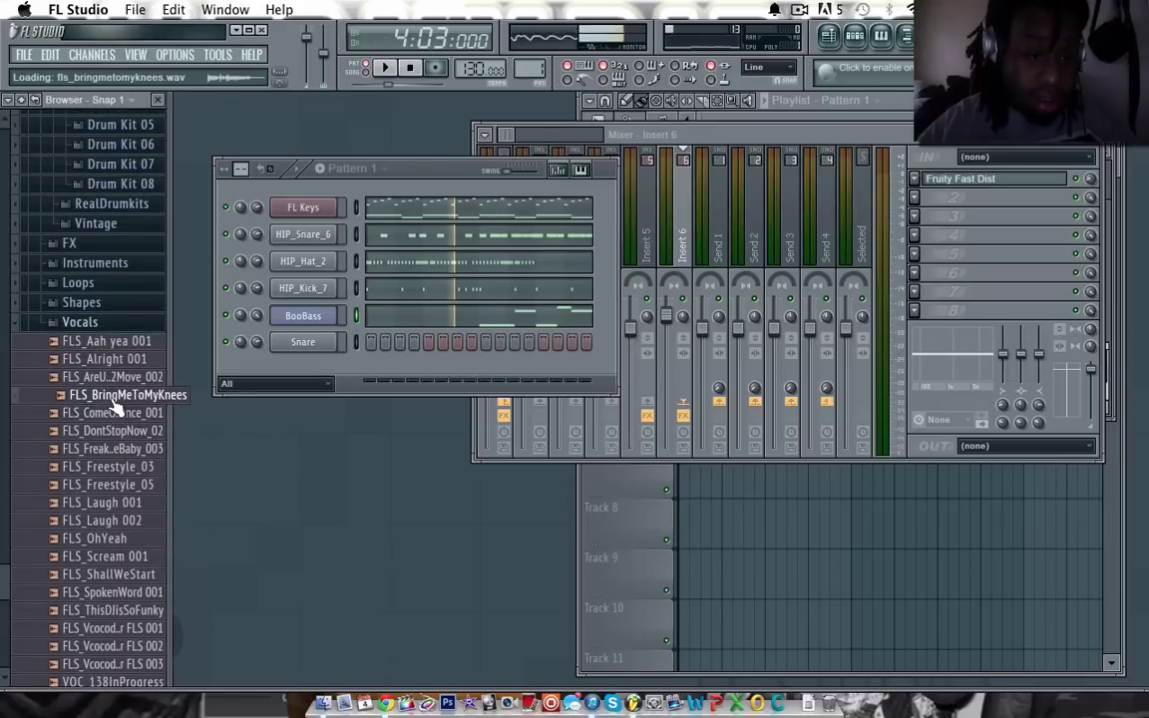
{"action": "left_click", "coordinate": [100, 449]}
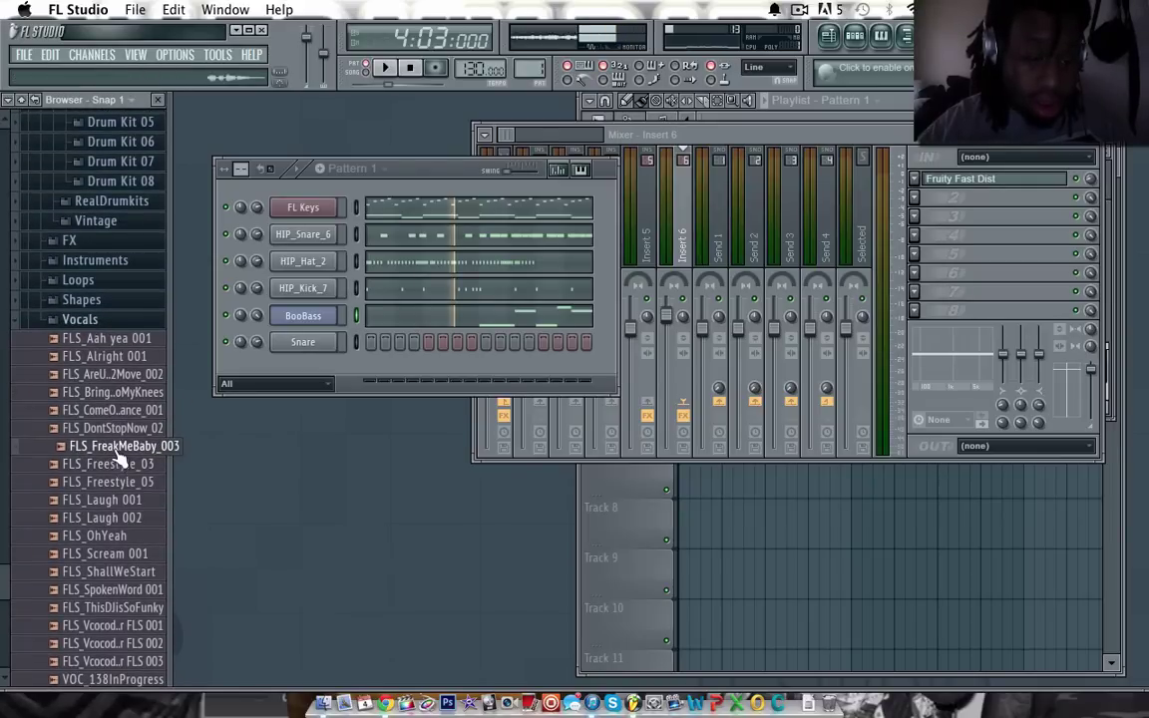
{"action": "left_click", "coordinate": [119, 499]}
{"action": "left_click", "coordinate": [128, 537]}
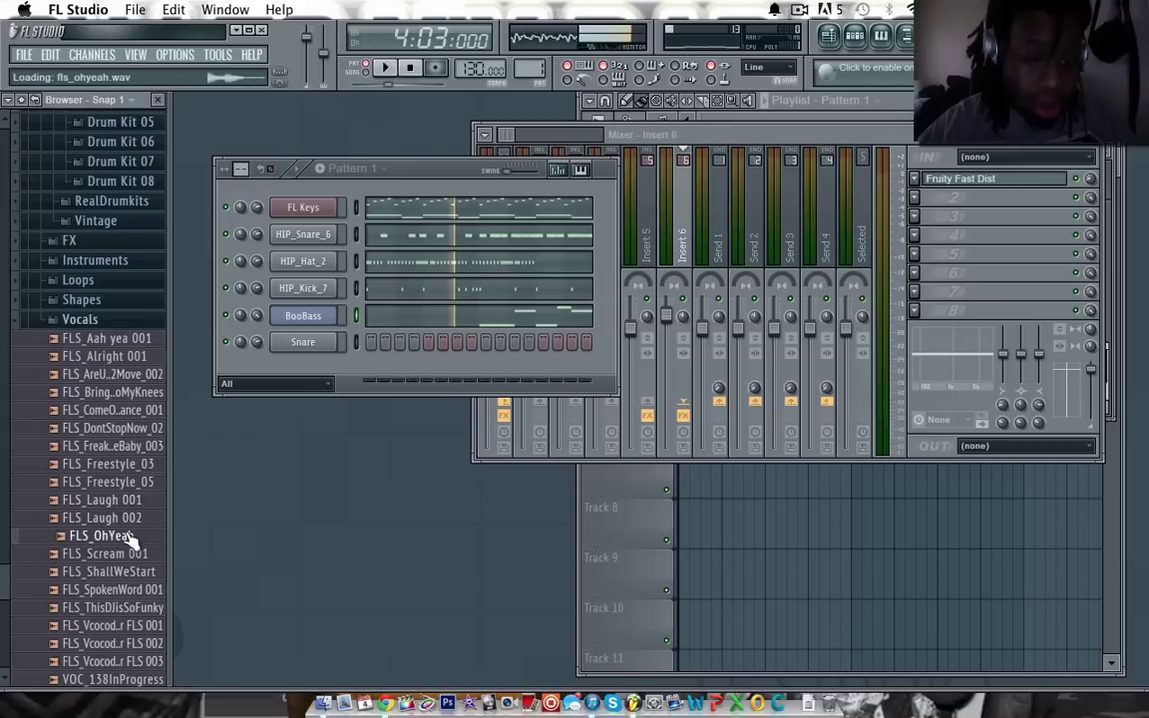
{"action": "scroll", "coordinate": [127, 537], "scroll_direction": "down", "scroll_amount": 5}
{"action": "left_click", "coordinate": [130, 539]}
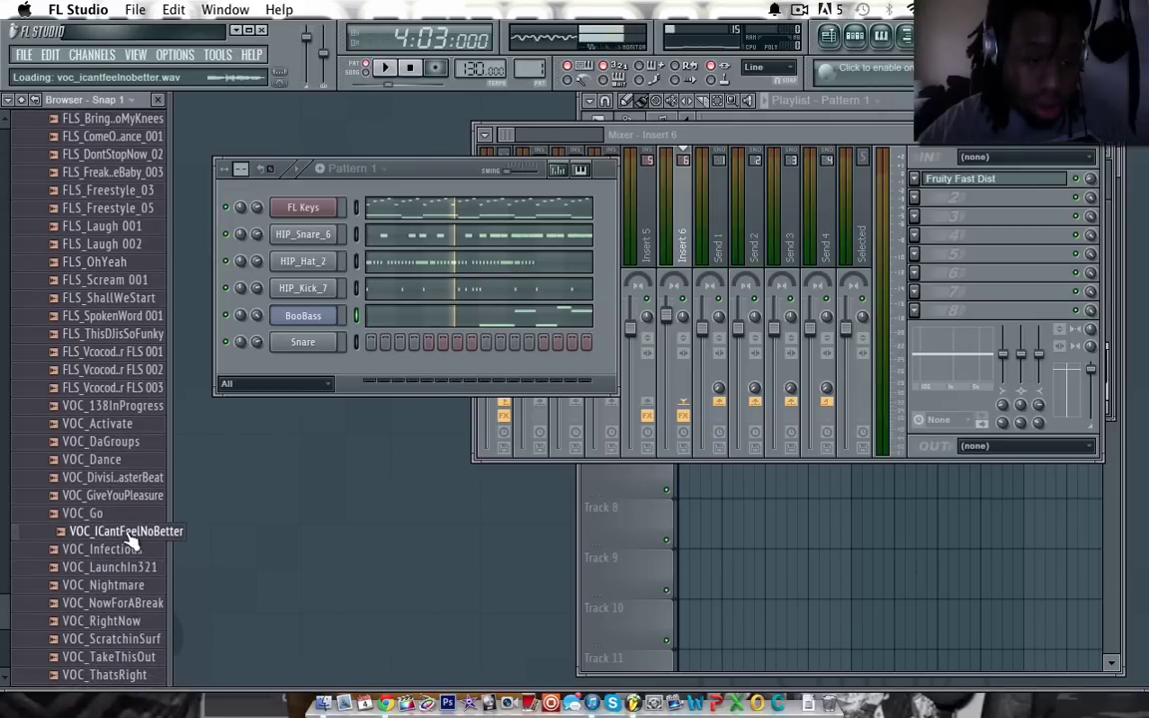
{"action": "left_click", "coordinate": [159, 605]}
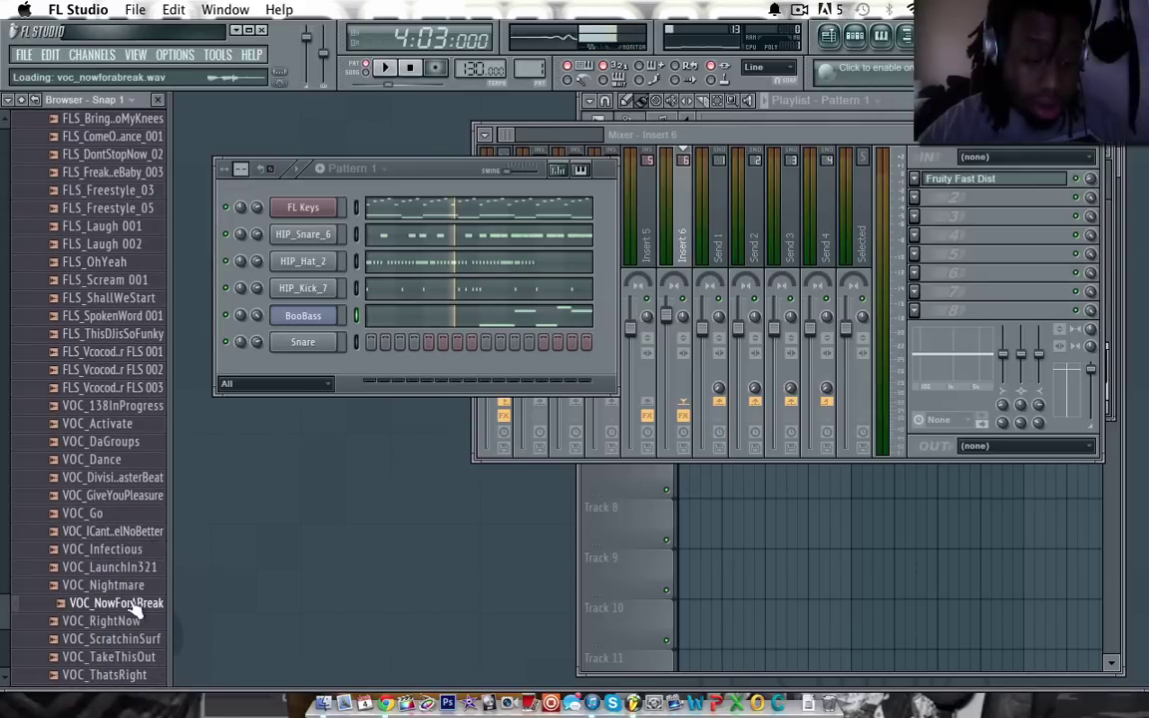
{"action": "scroll", "coordinate": [134, 605], "scroll_direction": "down", "scroll_amount": 5}
{"action": "left_click", "coordinate": [99, 420]}
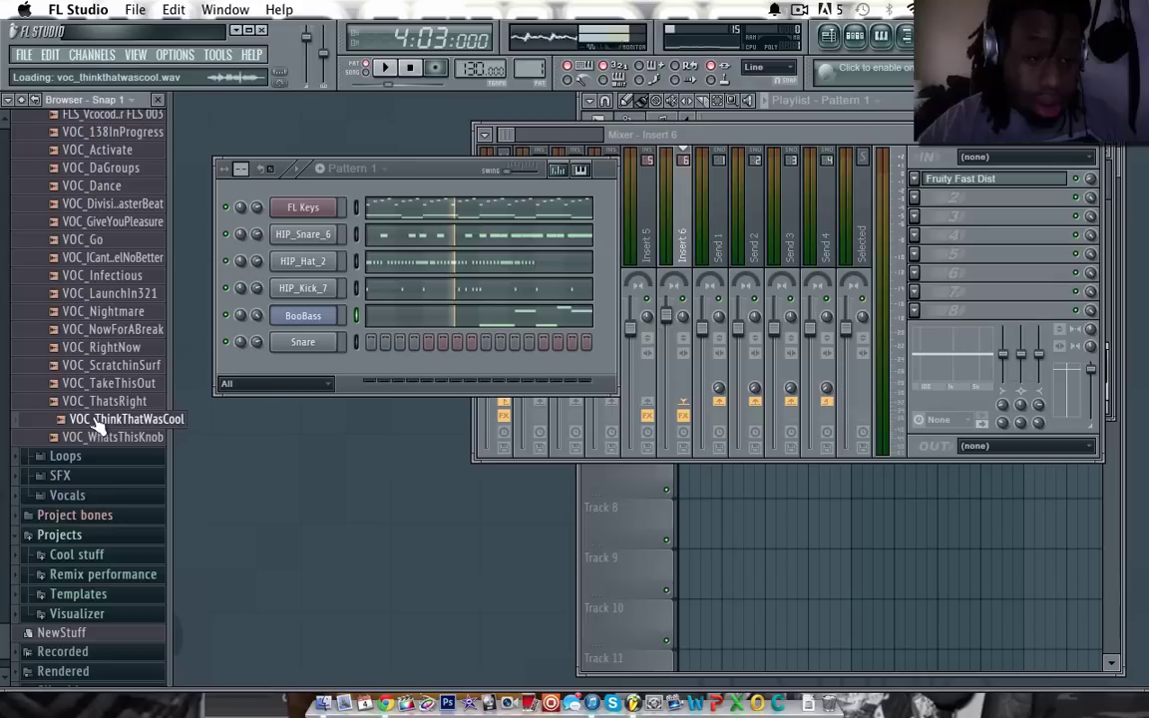
Step: Preview the vocal samples VOC_RightNow and VOC_ICantFeelNoBetter
{"action": "left_click", "coordinate": [102, 349]}
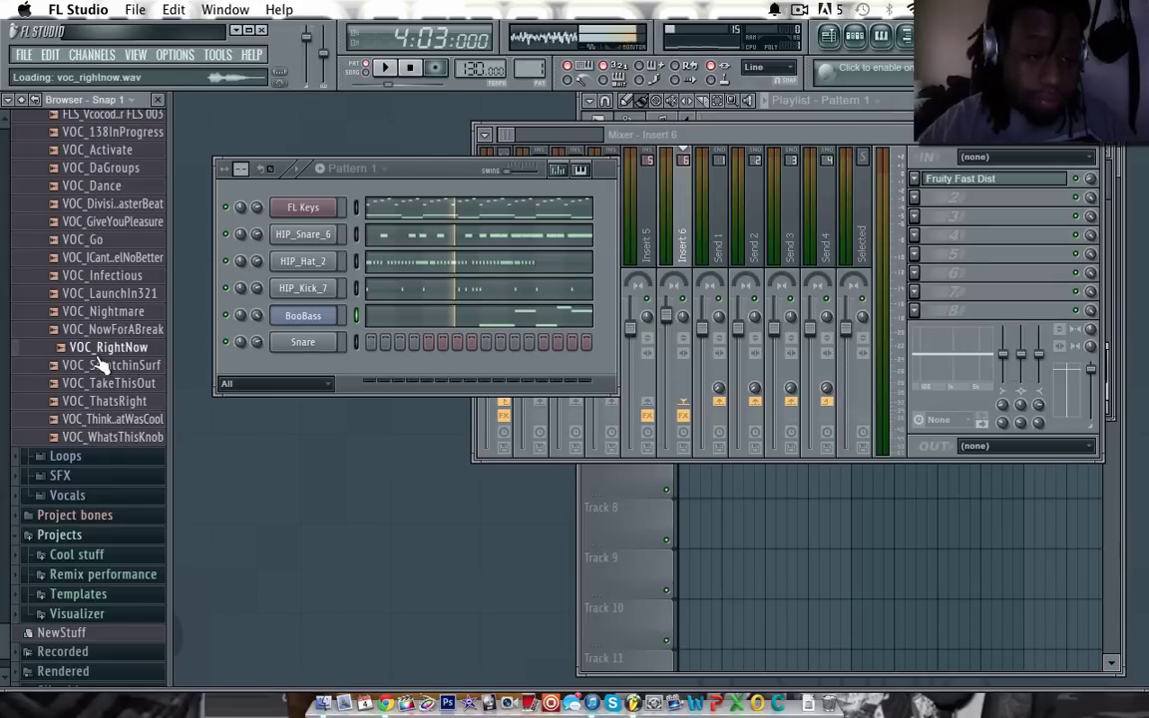
{"action": "scroll", "coordinate": [105, 379], "scroll_direction": "up", "scroll_amount": 3}
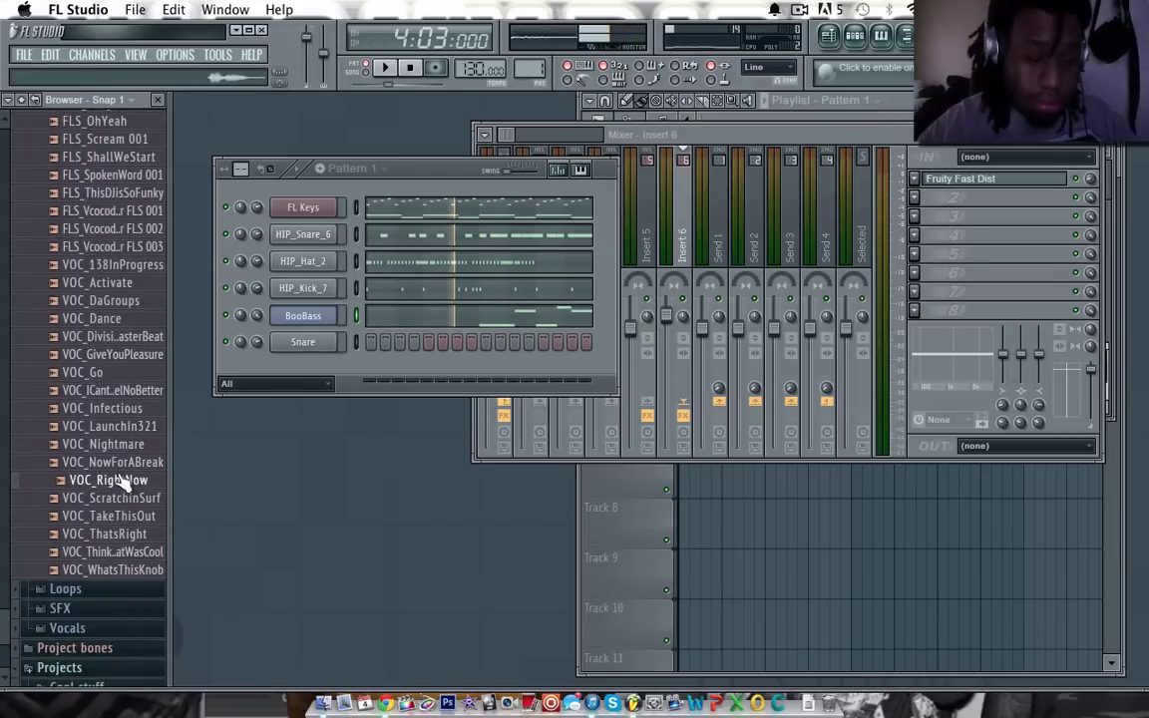
{"action": "left_click", "coordinate": [115, 390]}
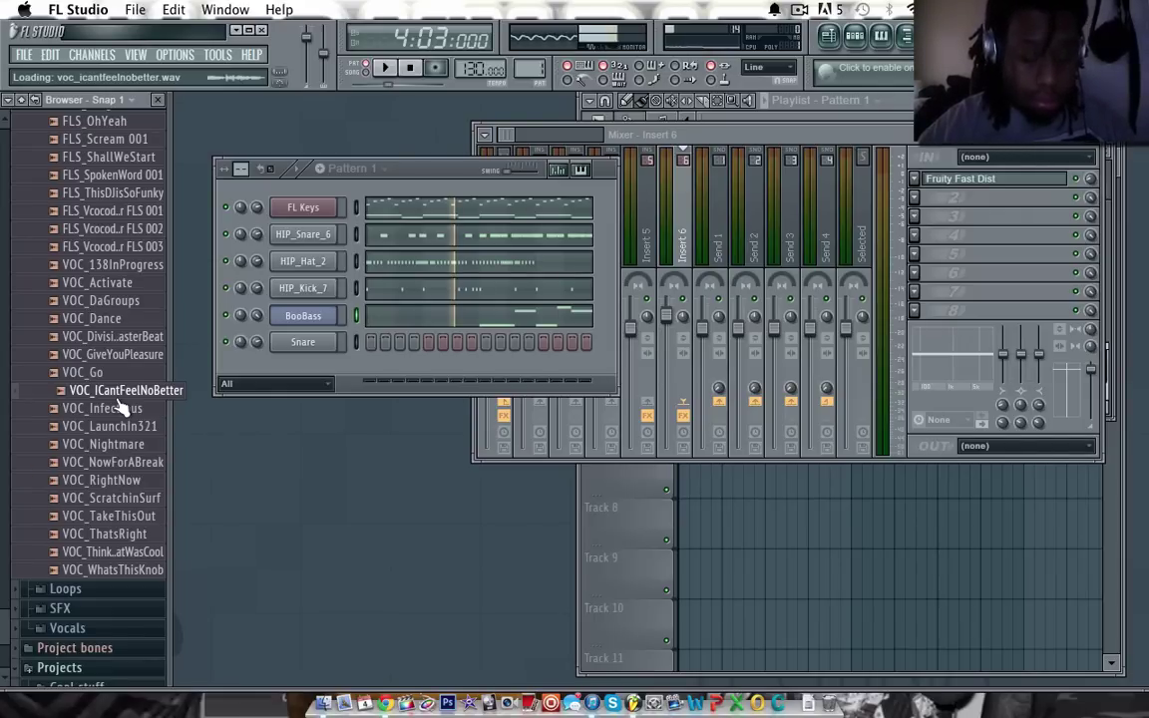
Step: Play the pattern and preview VOC_DivisionPlusMasterBeat, VOC_DaGroups, FLS_Laugh 002 and FLS_Freestyle_03 against it
{"action": "key", "text": "space"}
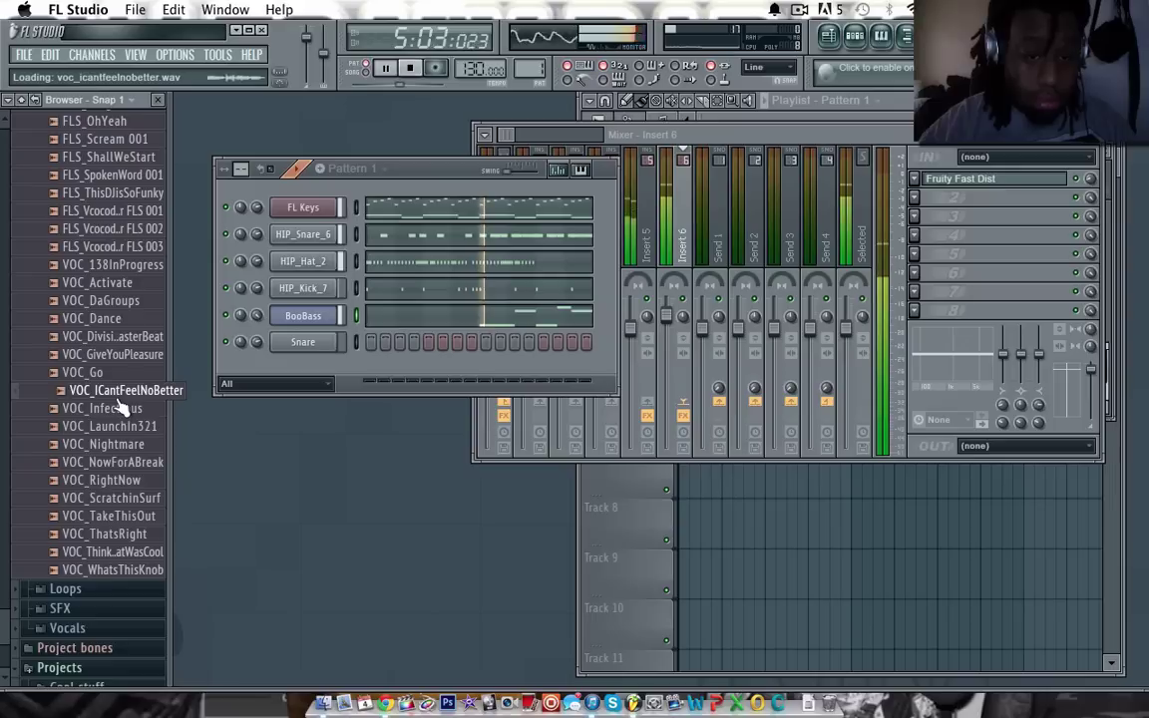
{"action": "left_click", "coordinate": [118, 338]}
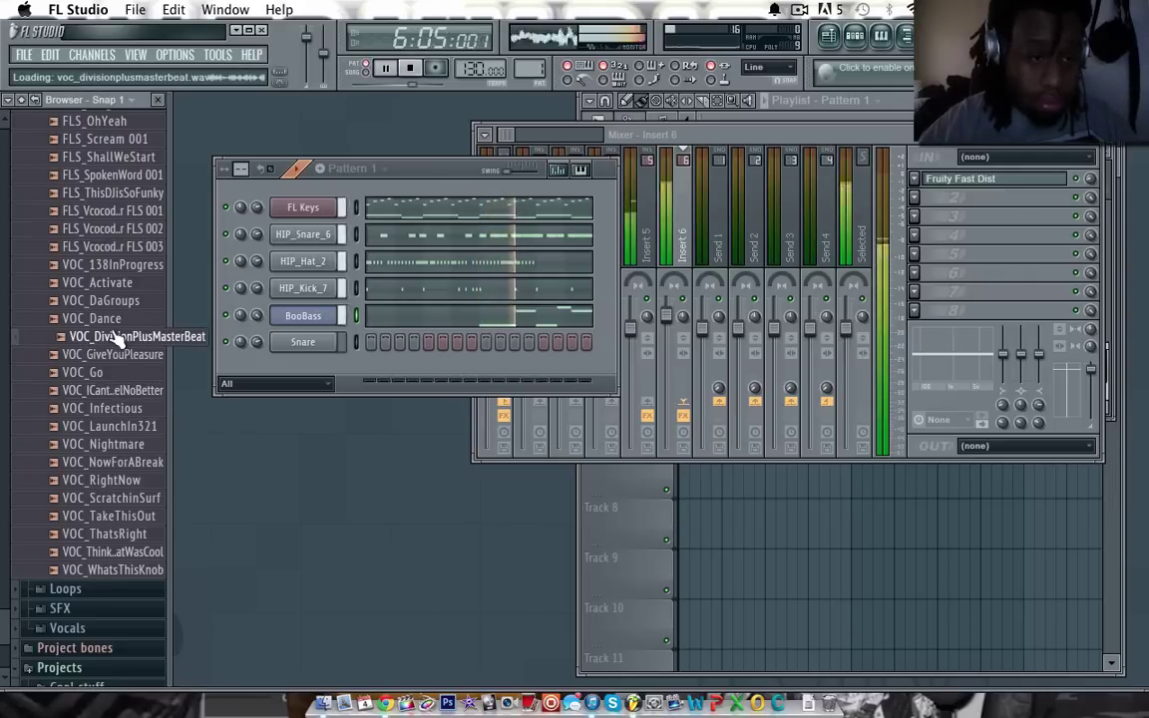
{"action": "left_click", "coordinate": [115, 301]}
{"action": "scroll", "coordinate": [110, 303], "scroll_direction": "up", "scroll_amount": 5}
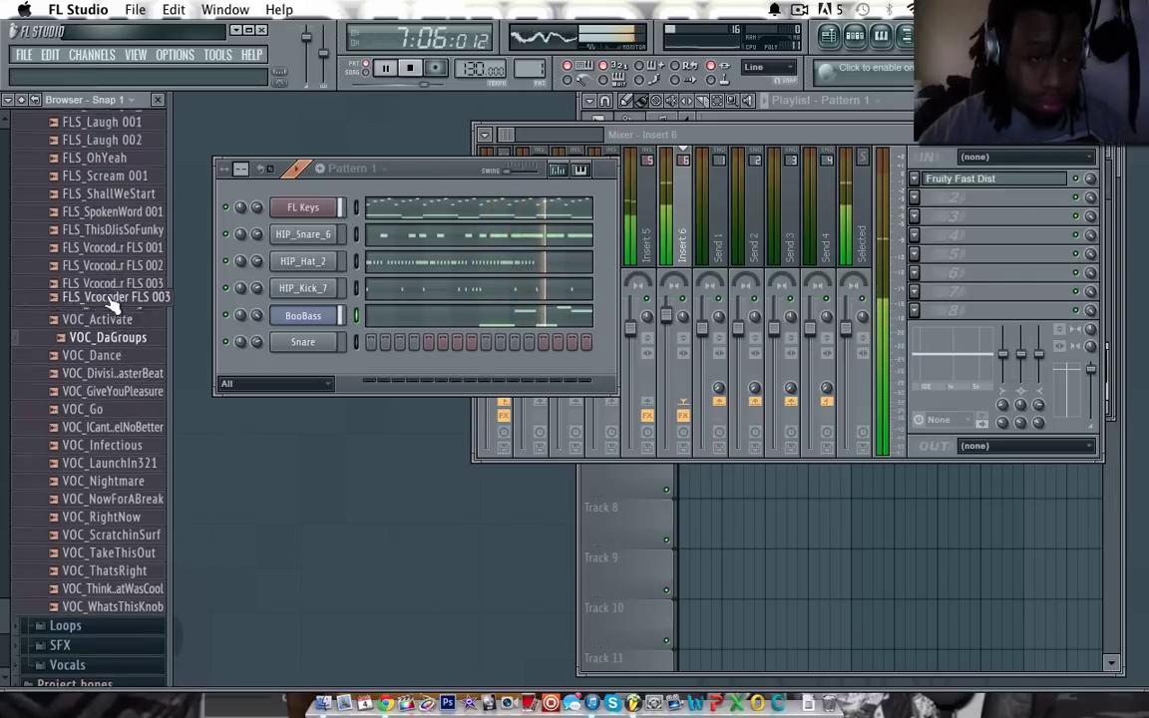
{"action": "left_click", "coordinate": [110, 302]}
{"action": "left_click", "coordinate": [112, 288]}
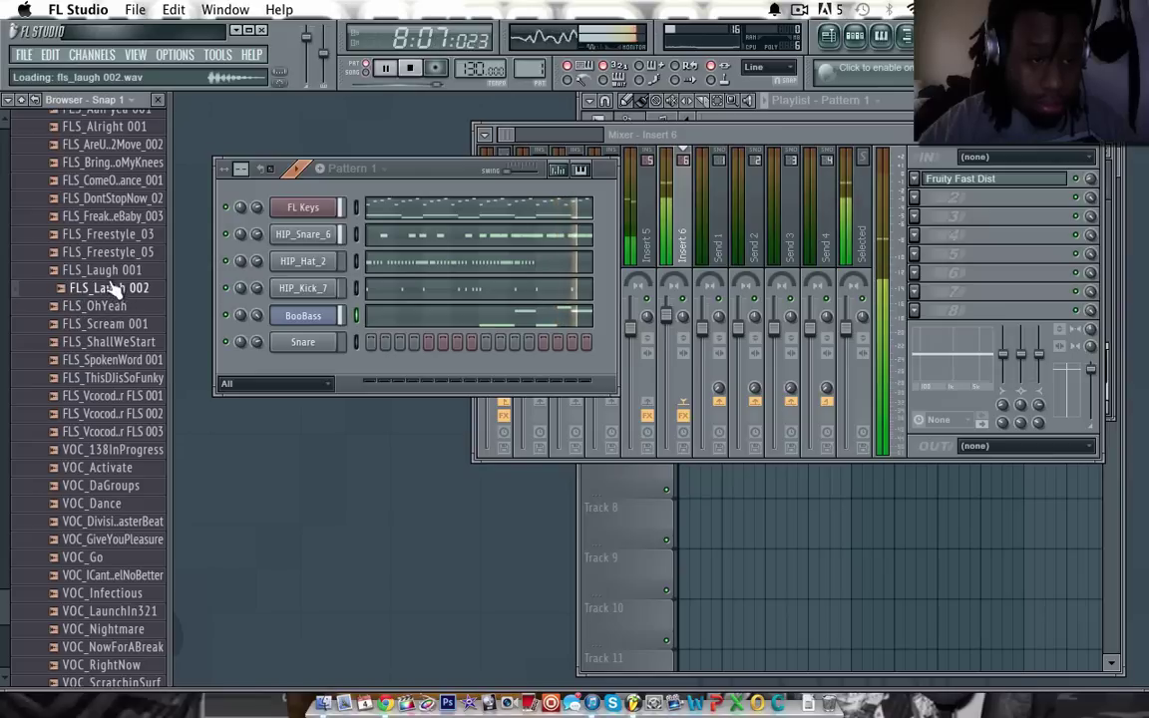
{"action": "left_click", "coordinate": [118, 236]}
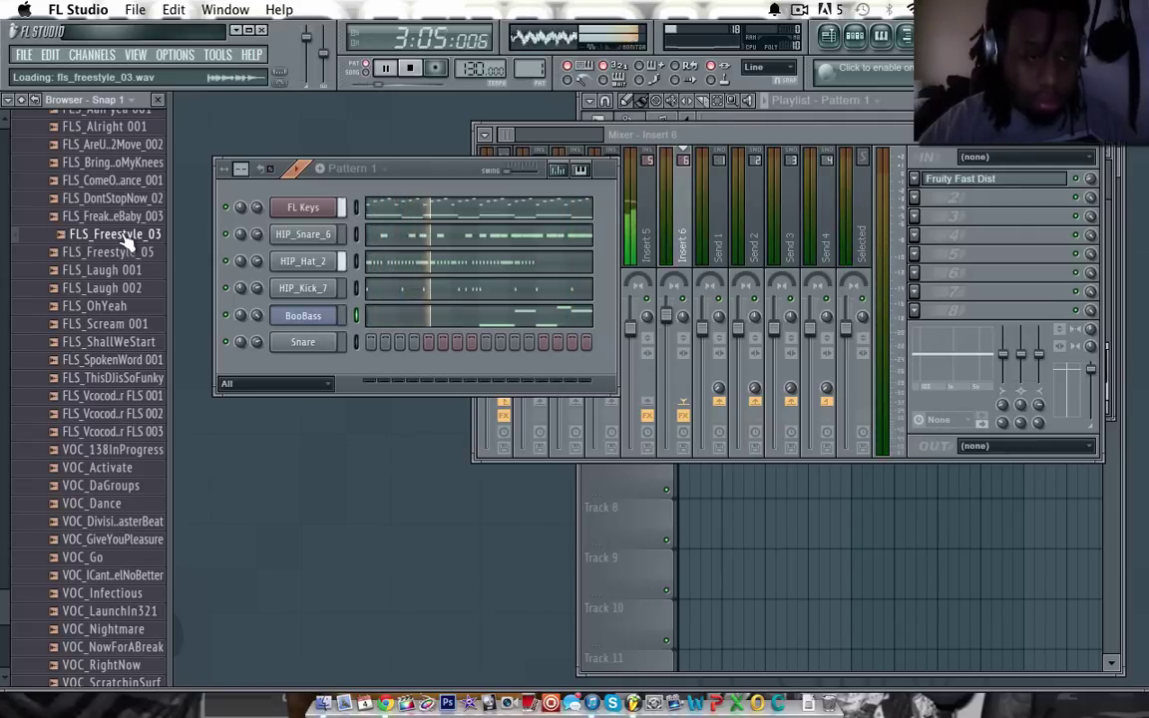
Step: Add the FLS_Freestyle_03 vocal sample as a new channel below Snare and show its miscellaneous channel settings
{"action": "left_click_drag", "start_coordinate": [127, 242], "coordinate": [266, 371]}
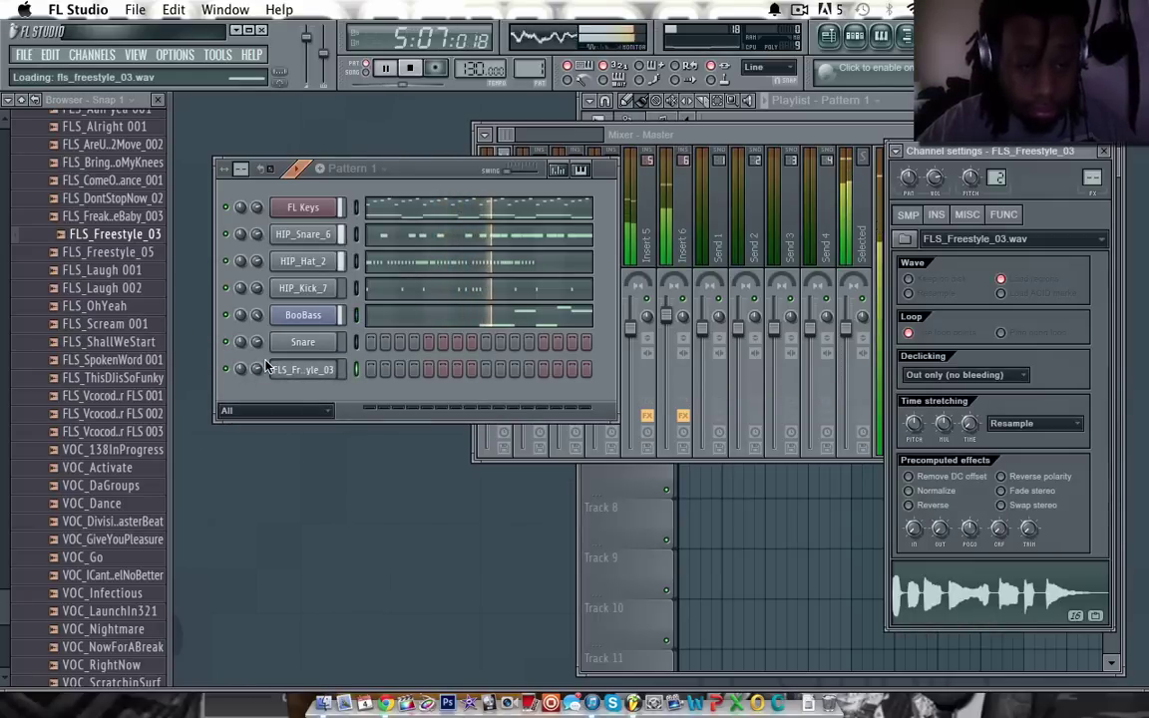
{"action": "left_click", "coordinate": [311, 372]}
{"action": "left_click", "coordinate": [312, 372]}
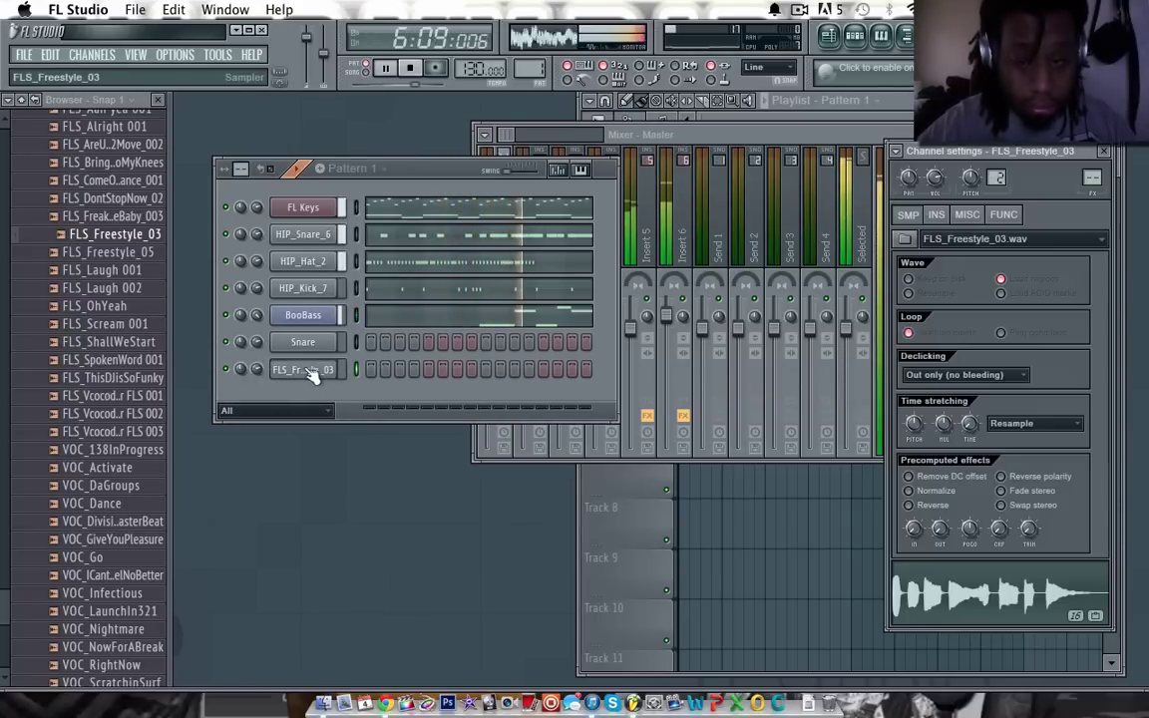
{"action": "left_click", "coordinate": [968, 215]}
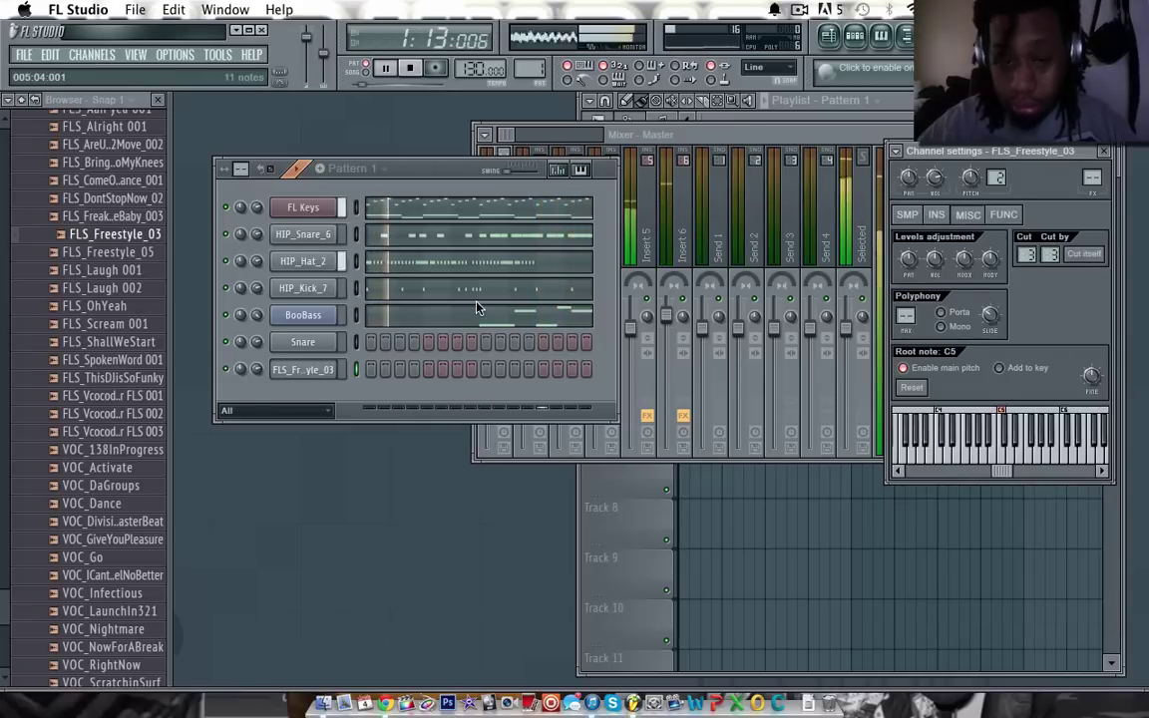
Step: Open the FLS_Freestyle_03 channel's piano roll and place a C5 note at the start of bar 1, shortened to two steps
{"action": "right_click", "coordinate": [329, 373]}
{"action": "left_click", "coordinate": [374, 369]}
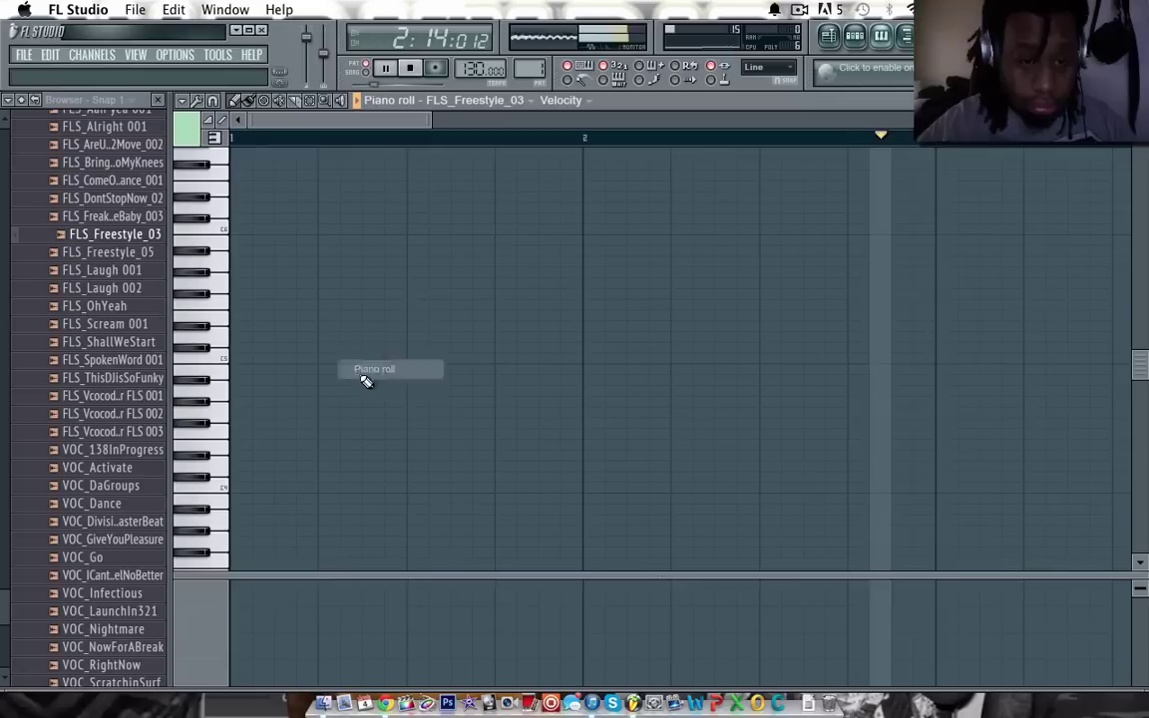
{"action": "left_click", "coordinate": [239, 358]}
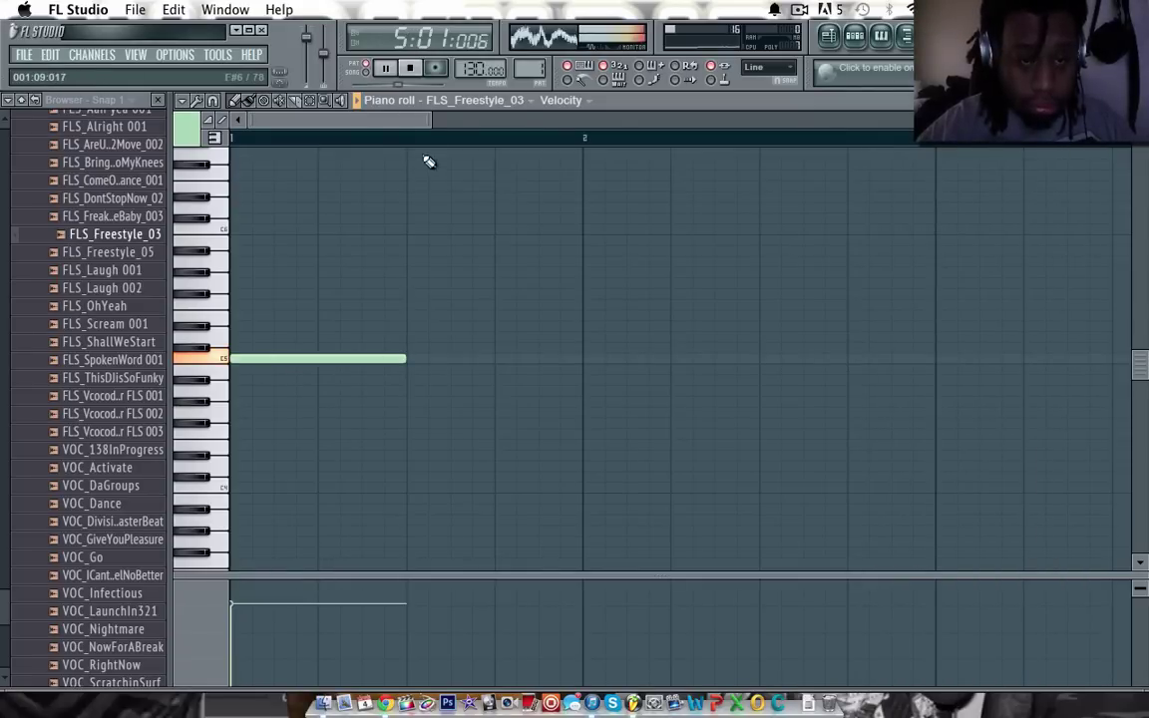
{"action": "left_click_drag", "start_coordinate": [428, 118], "coordinate": [713, 165]}
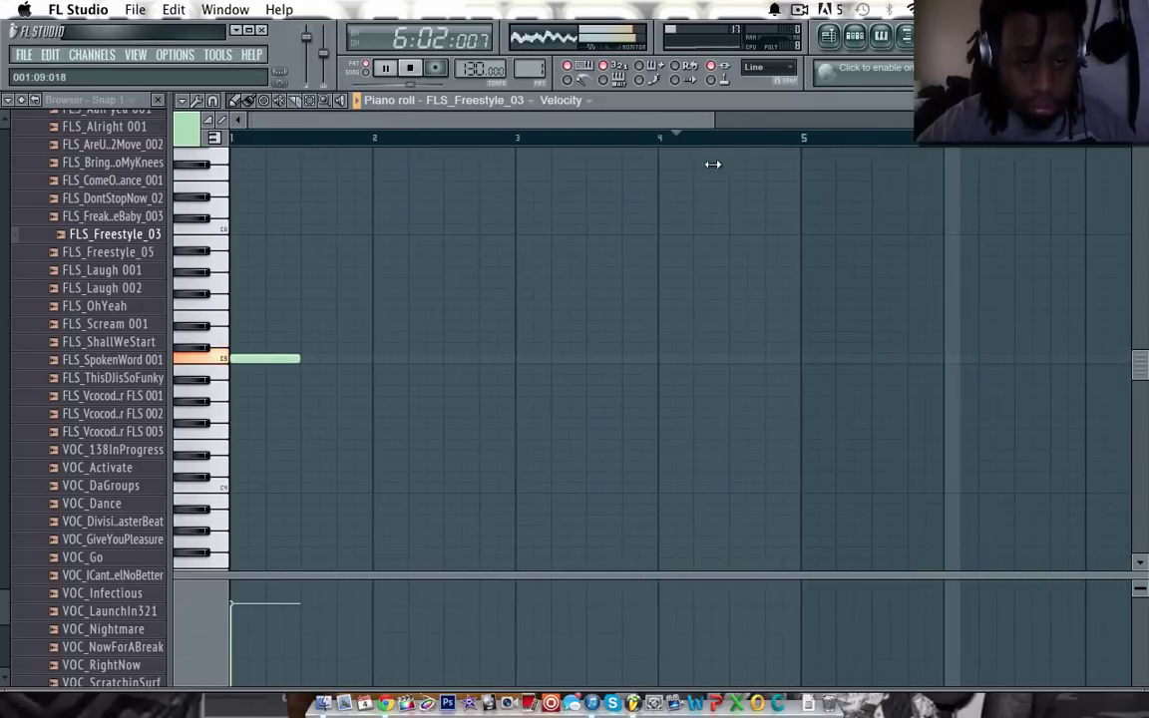
{"action": "left_click_drag", "start_coordinate": [298, 359], "coordinate": [246, 359]}
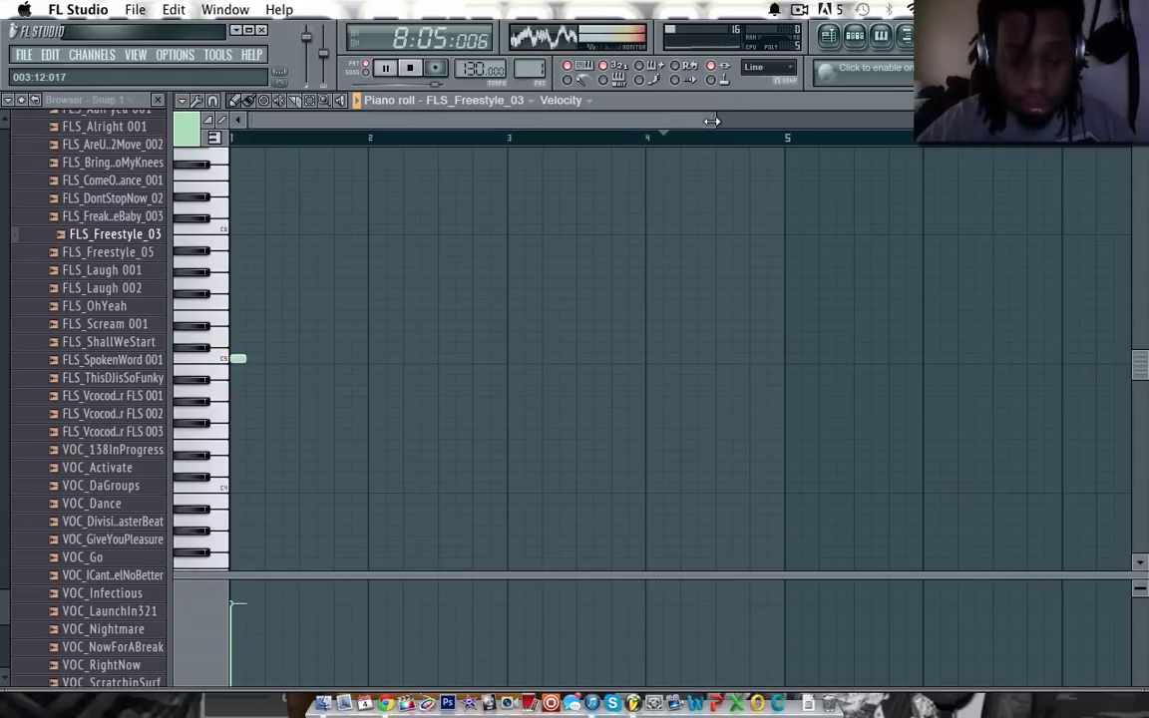
{"action": "left_click_drag", "start_coordinate": [712, 120], "coordinate": [510, 164]}
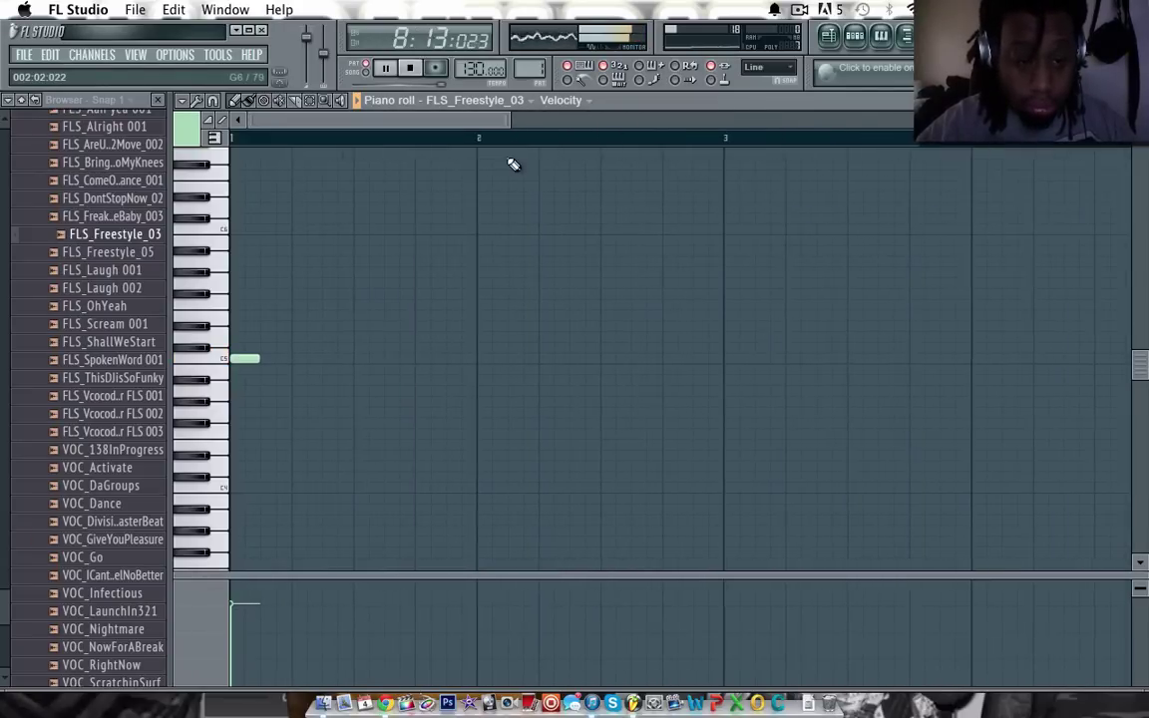
Step: Place two-step C5 notes at steps 7 and 13 of bar 1, 5 and 13 of bar 2, and 1, 7 and 13 of bar 3
{"action": "left_click", "coordinate": [323, 368]}
{"action": "right_click", "coordinate": [337, 367]}
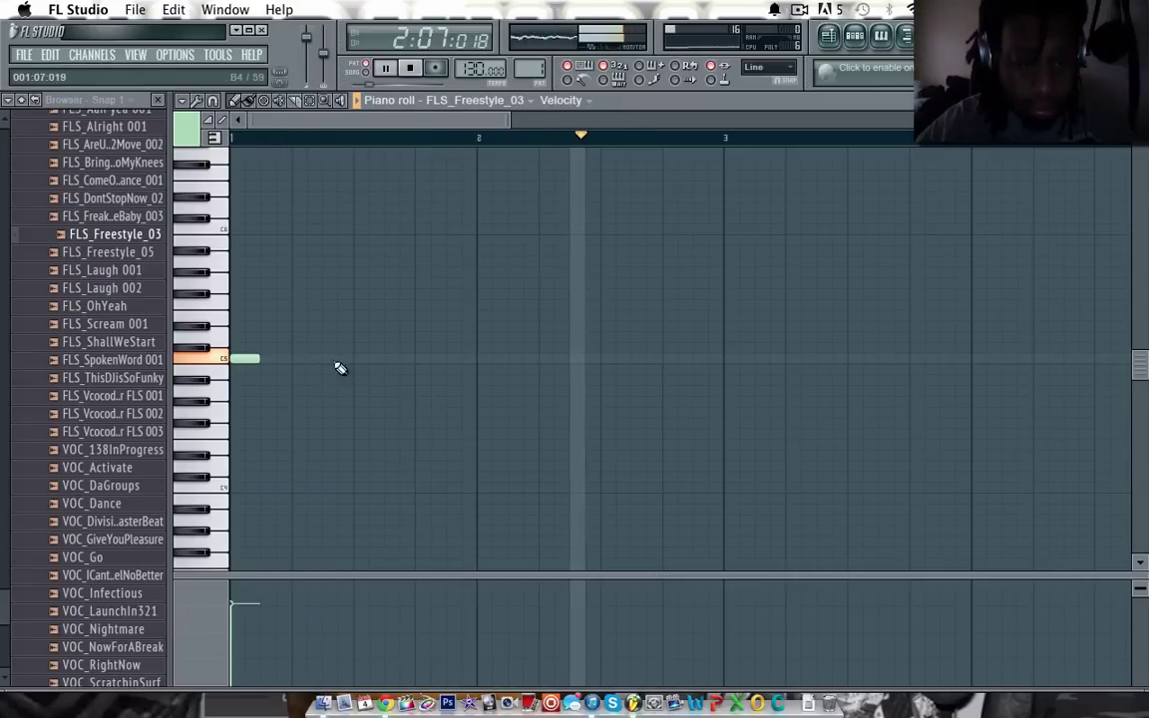
{"action": "left_click", "coordinate": [326, 361]}
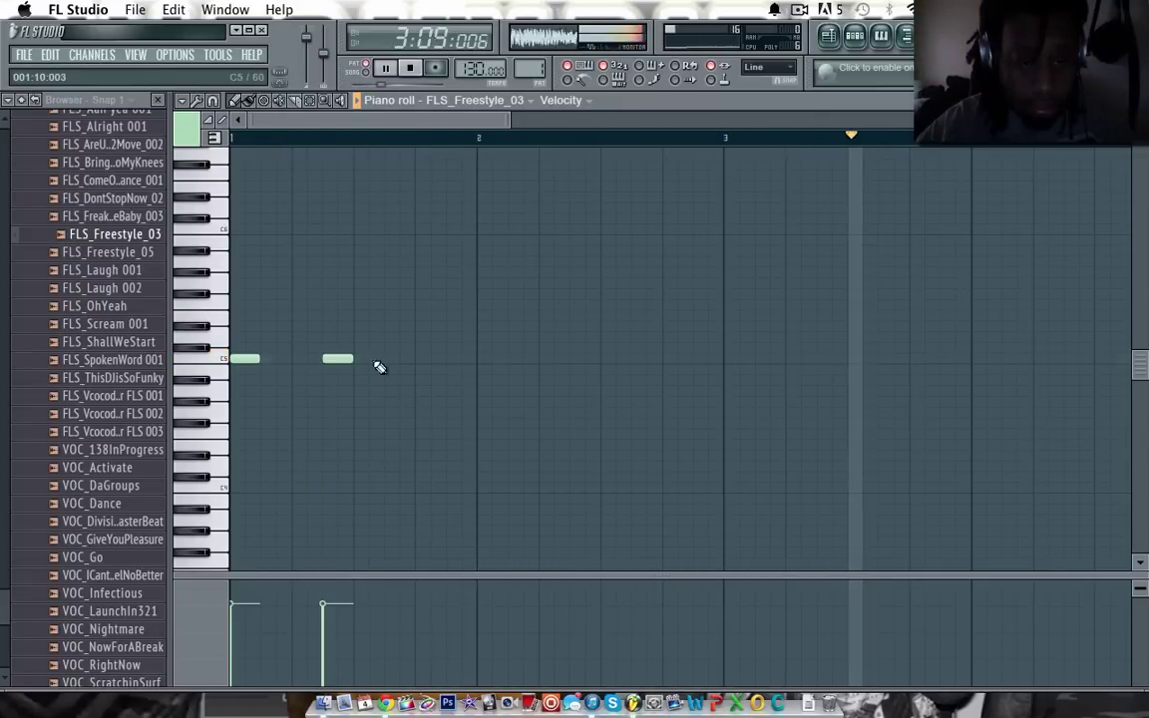
{"action": "left_click", "coordinate": [417, 359]}
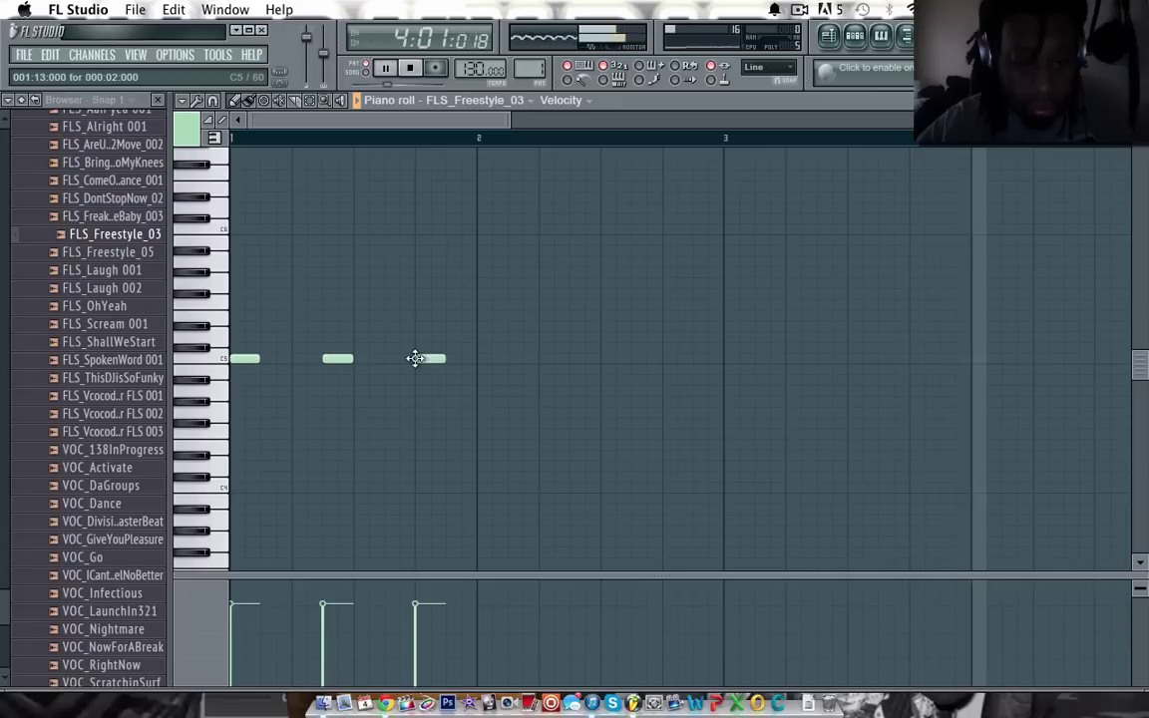
{"action": "left_click", "coordinate": [547, 360]}
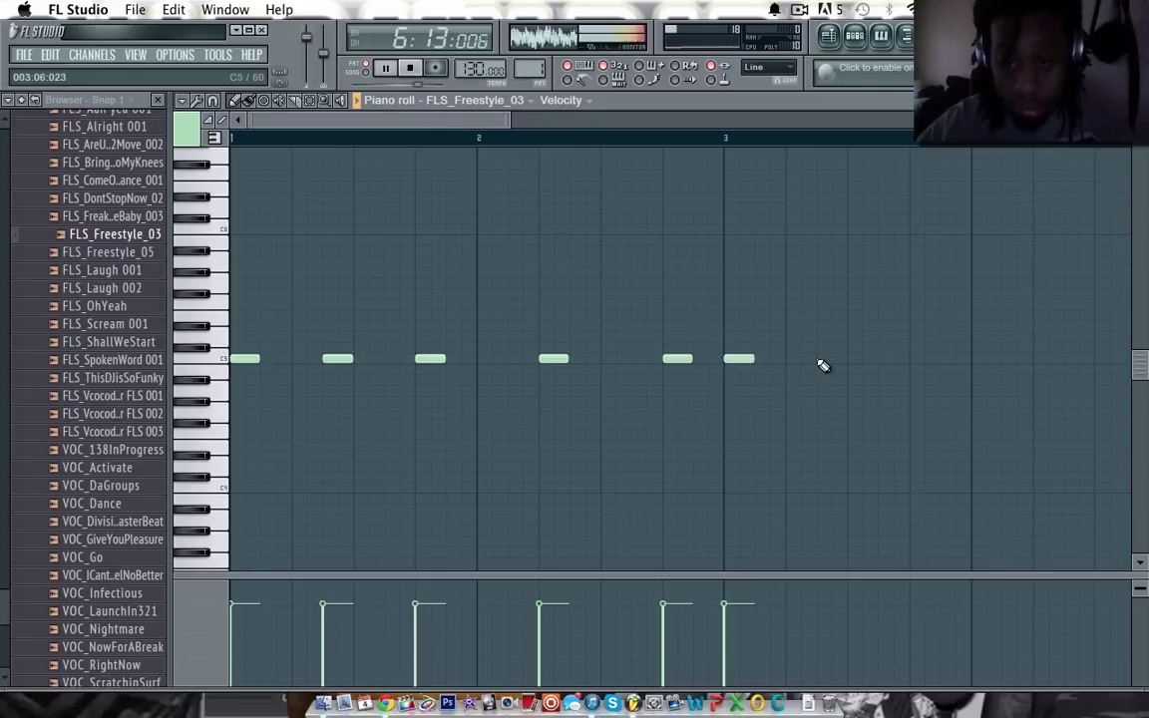
{"action": "left_click", "coordinate": [911, 359]}
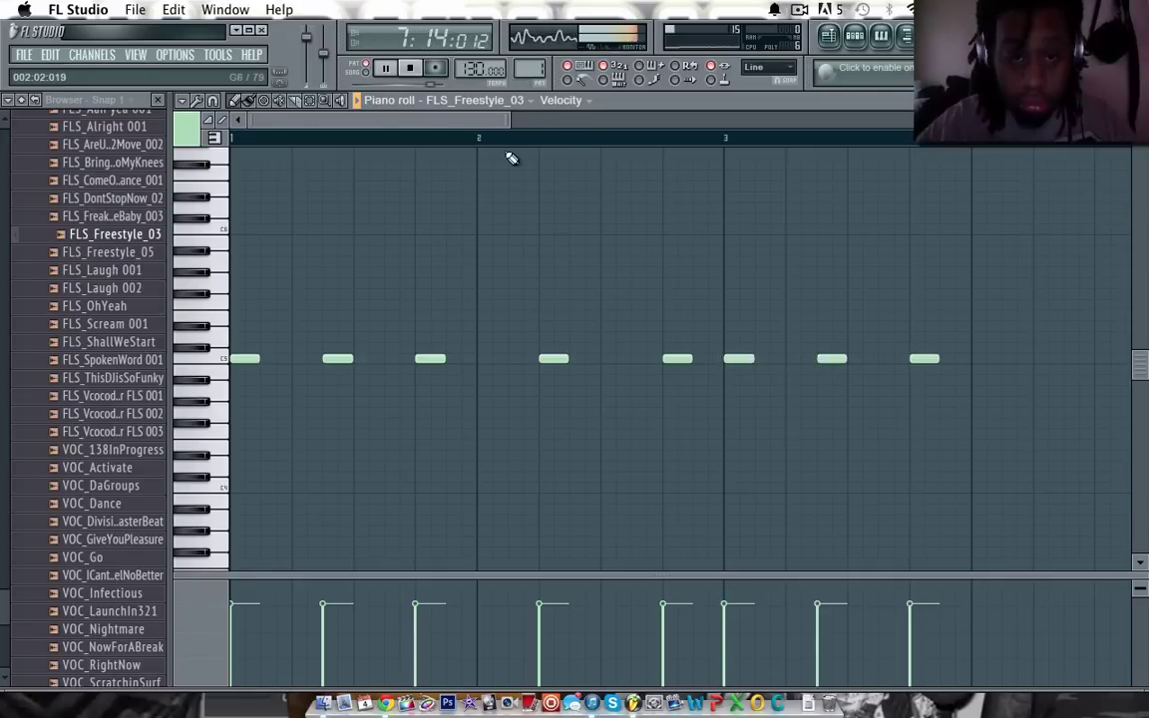
Step: Place two-step C5 notes at steps 3, 5 and 13 of bar 4
{"action": "left_click_drag", "start_coordinate": [505, 120], "coordinate": [639, 125]}
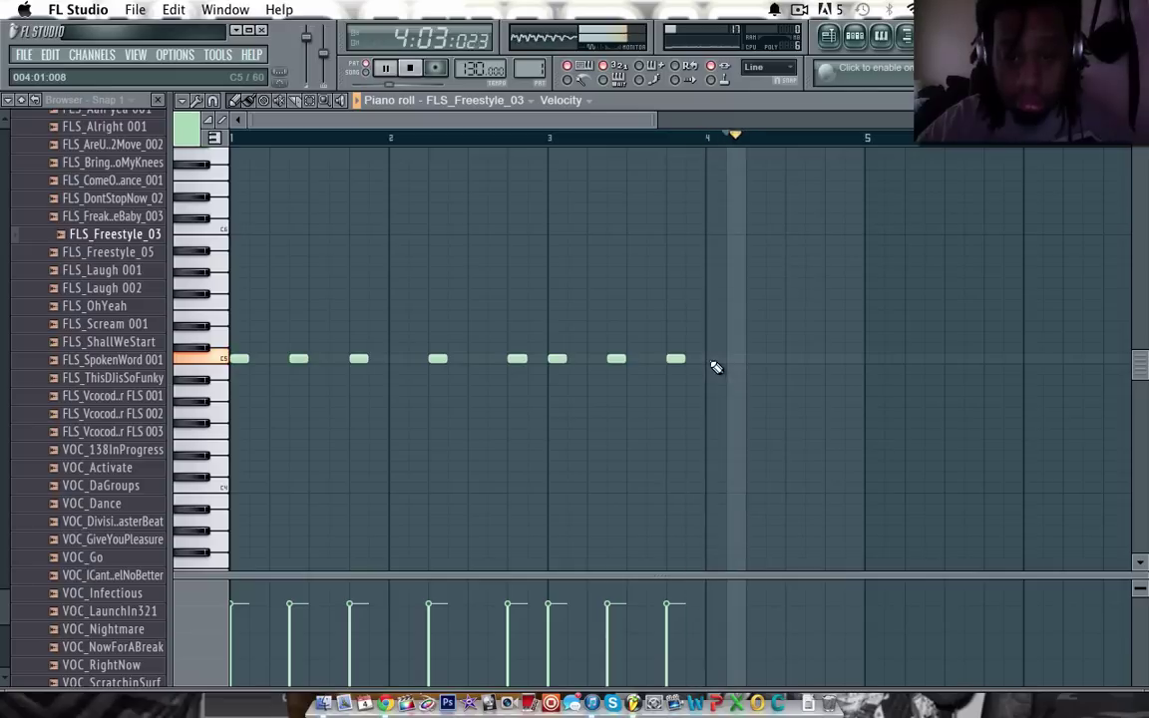
{"action": "left_click", "coordinate": [754, 361]}
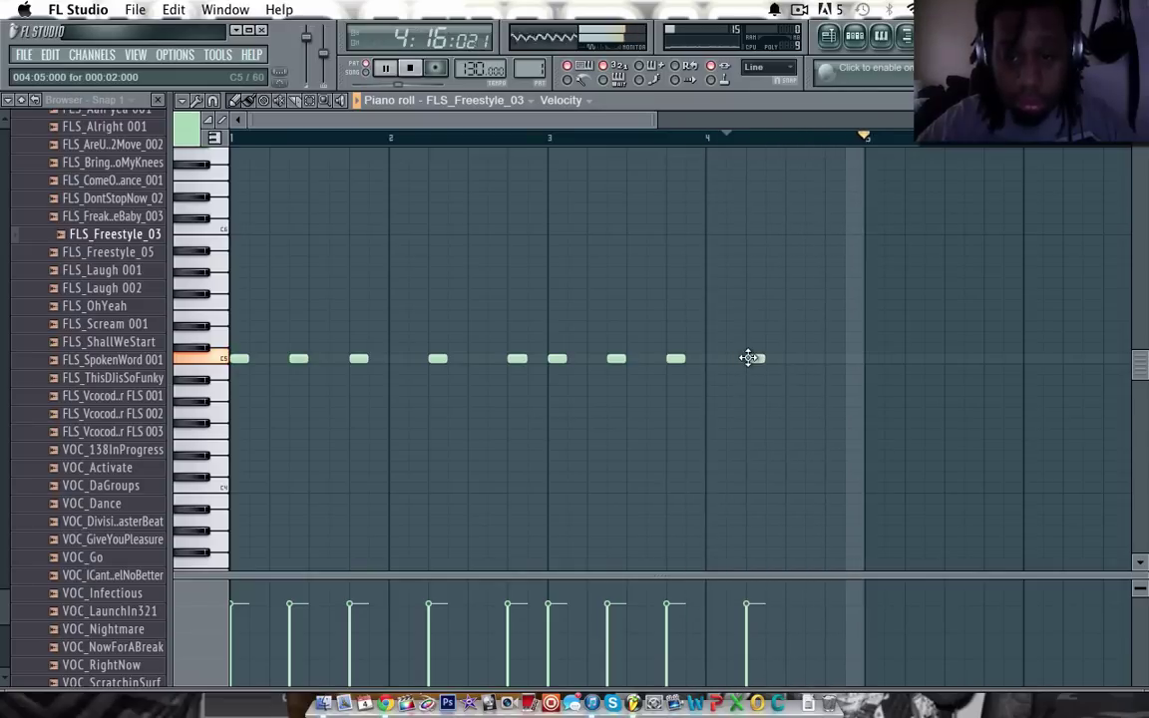
{"action": "left_click", "coordinate": [830, 361]}
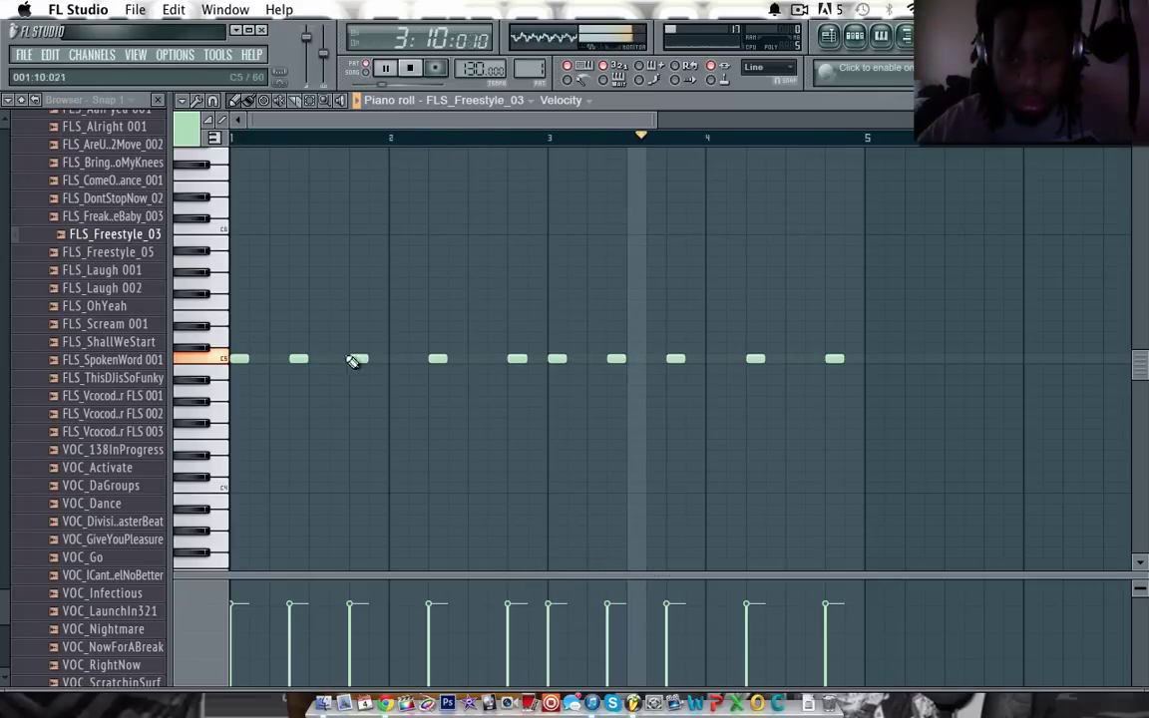
{"action": "left_click", "coordinate": [734, 361]}
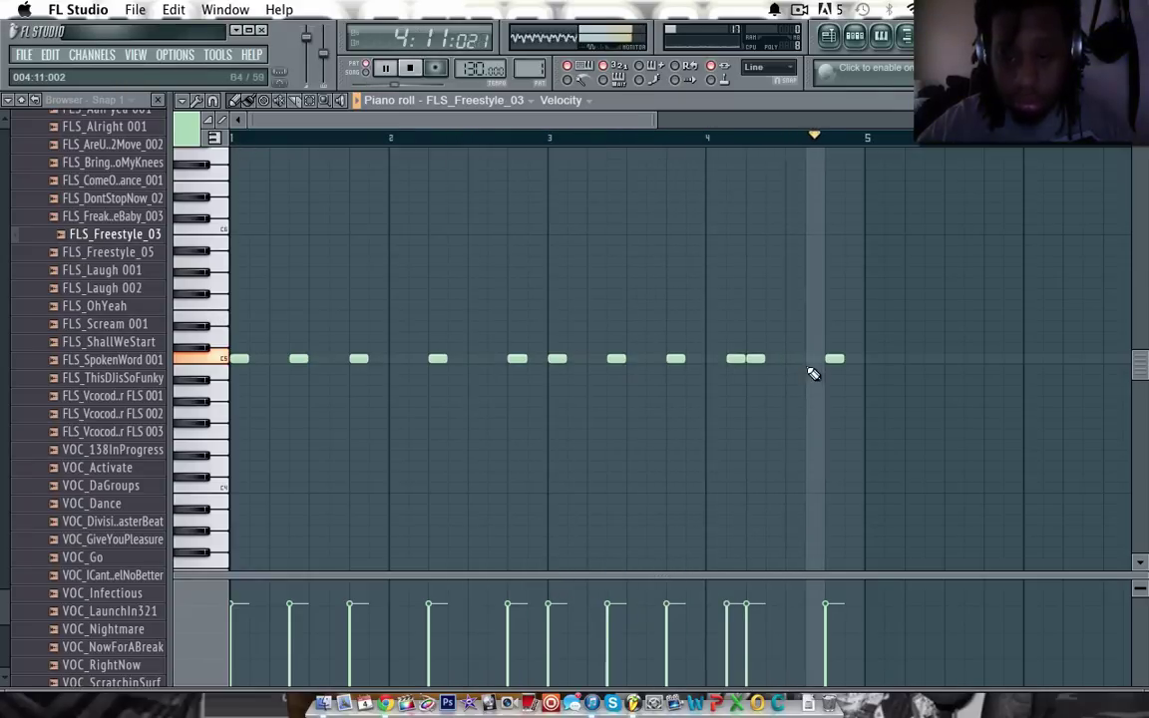
Step: Show note names on the piano roll keys and add C5 notes at step 11 of bar 1 and steps 1, 9 and 11 of bar 2
{"action": "left_click", "coordinate": [215, 138]}
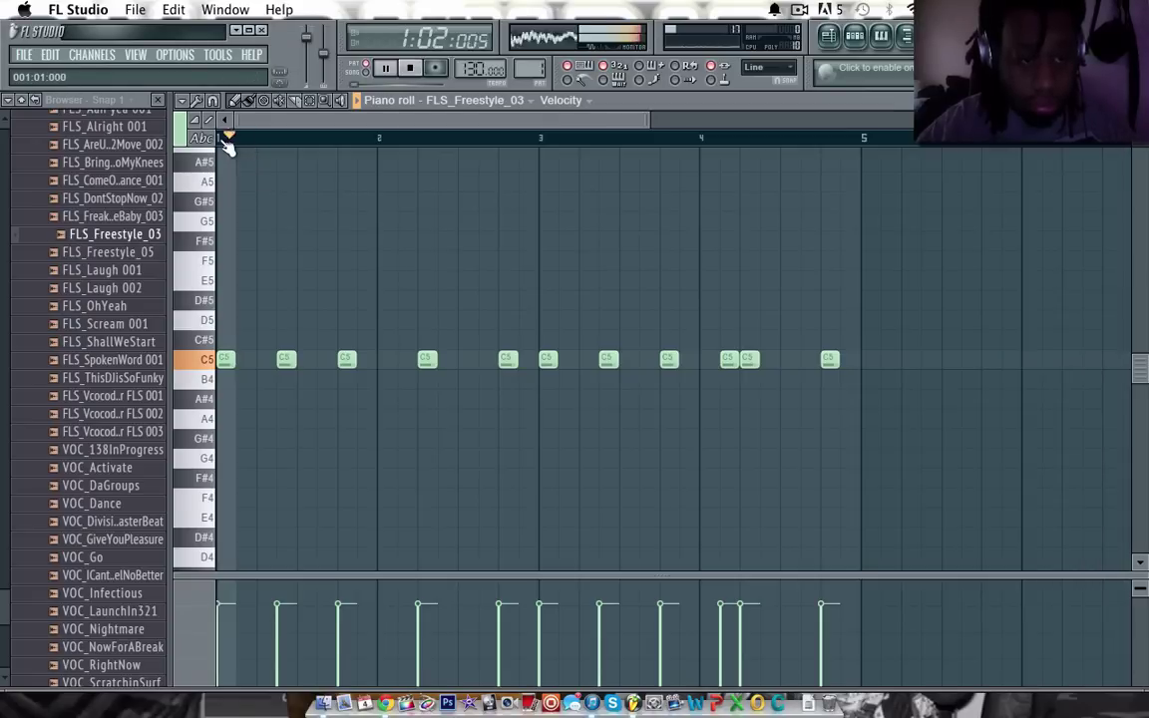
{"action": "left_click", "coordinate": [319, 362]}
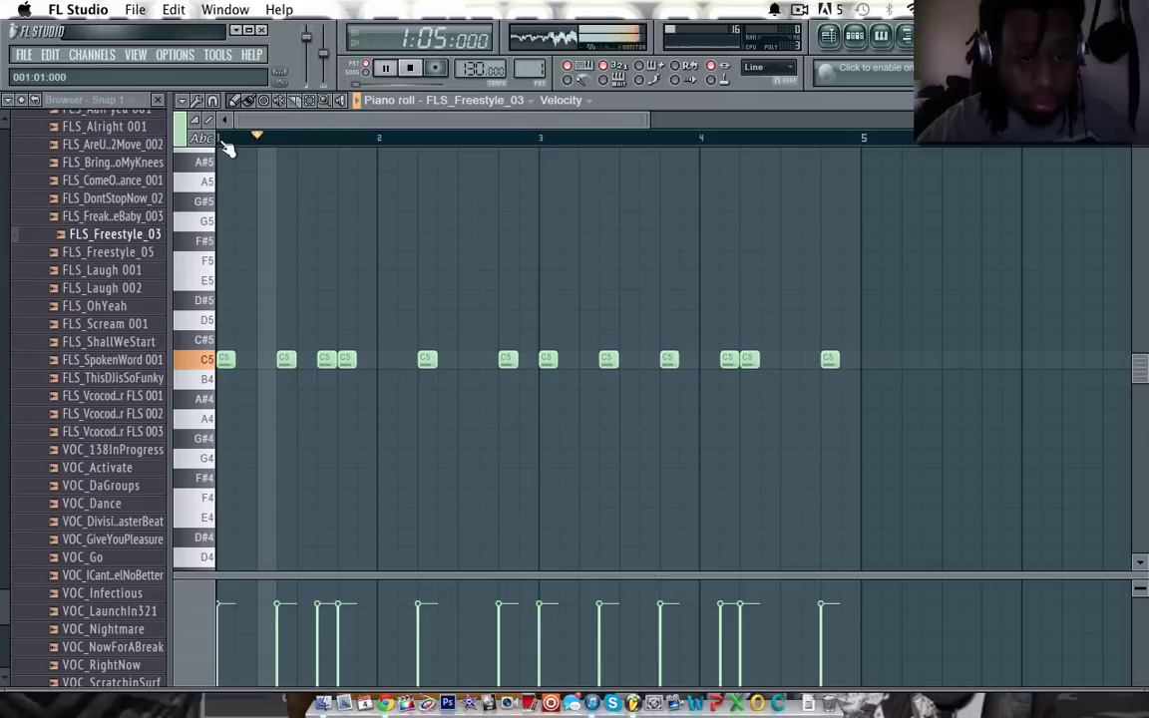
{"action": "left_click", "coordinate": [385, 360]}
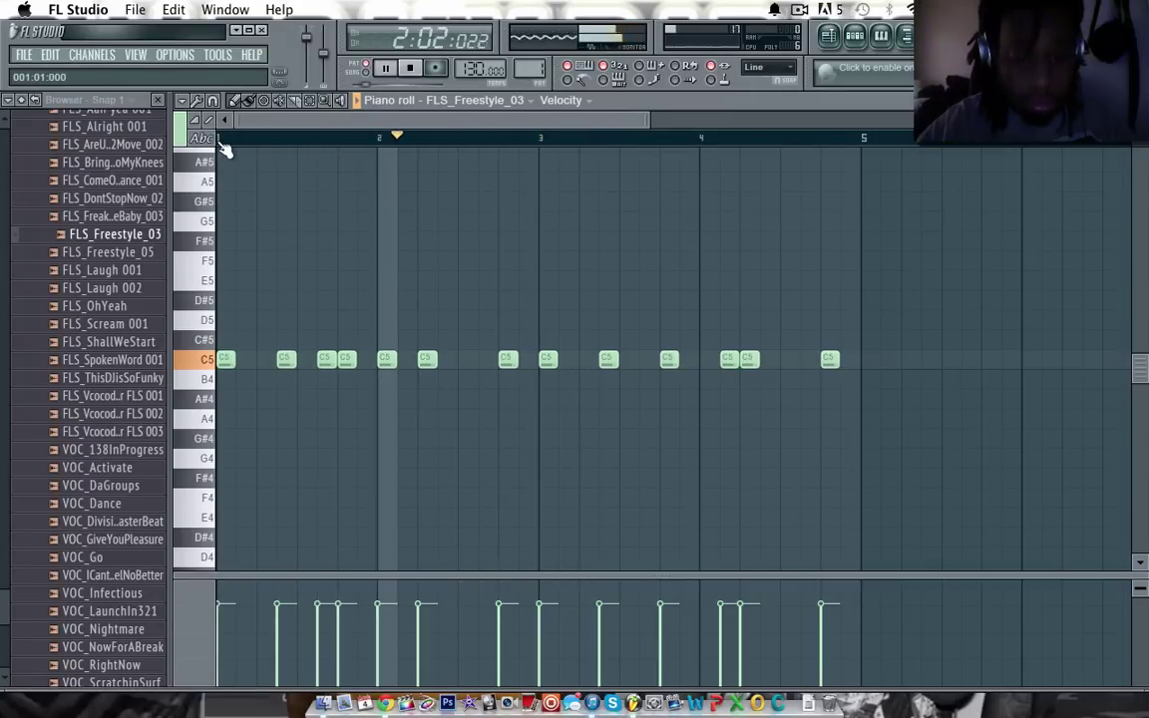
{"action": "left_click", "coordinate": [483, 359]}
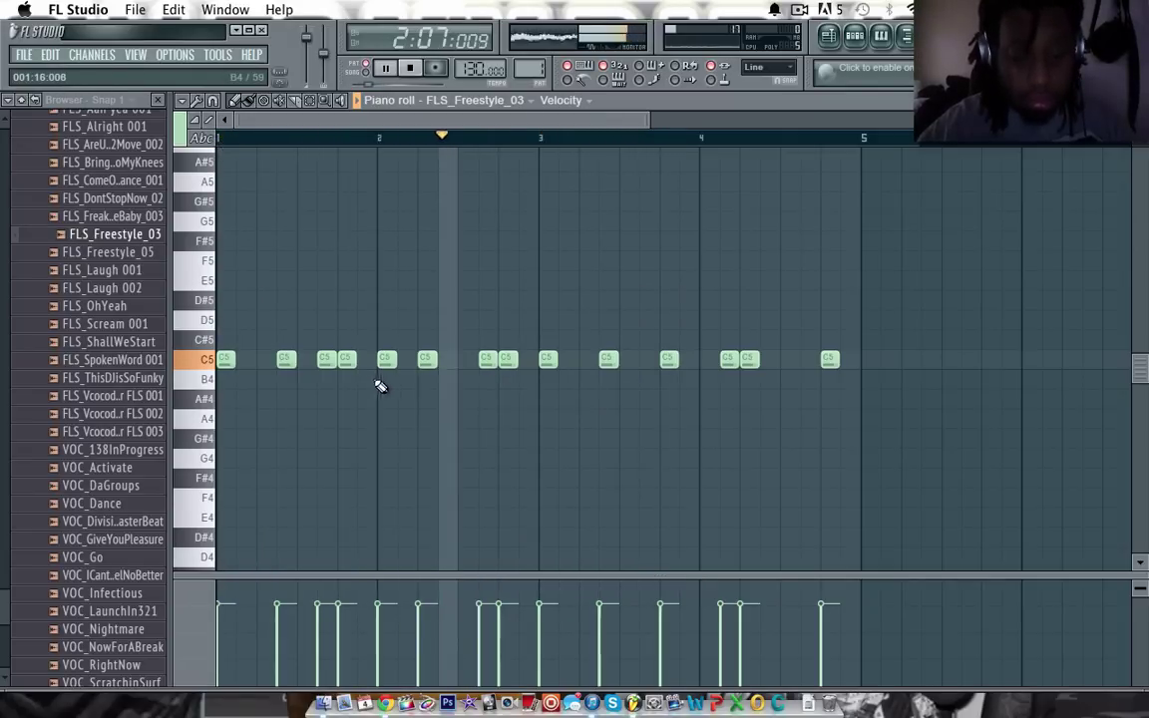
{"action": "left_click", "coordinate": [467, 360]}
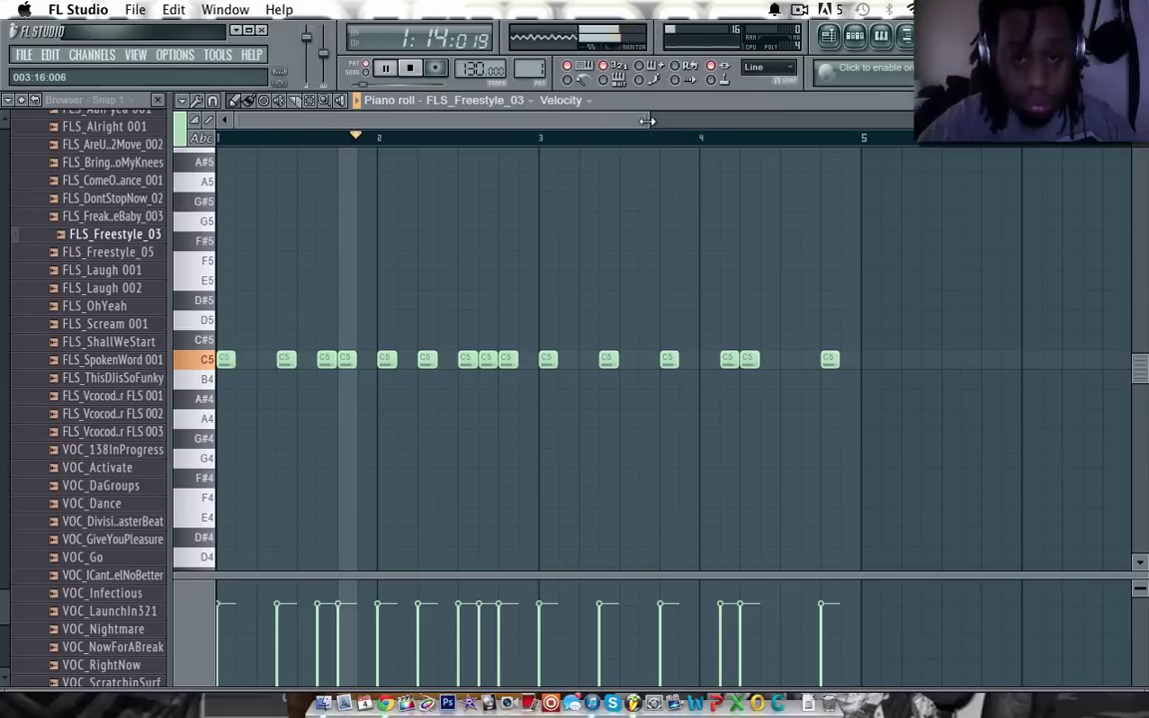
Step: Create pairs of one-step C5 notes at steps 9 and 10 of bar 2 and at steps 11 and 12 of bars 3 and 4
{"action": "left_click_drag", "start_coordinate": [646, 120], "coordinate": [473, 167]}
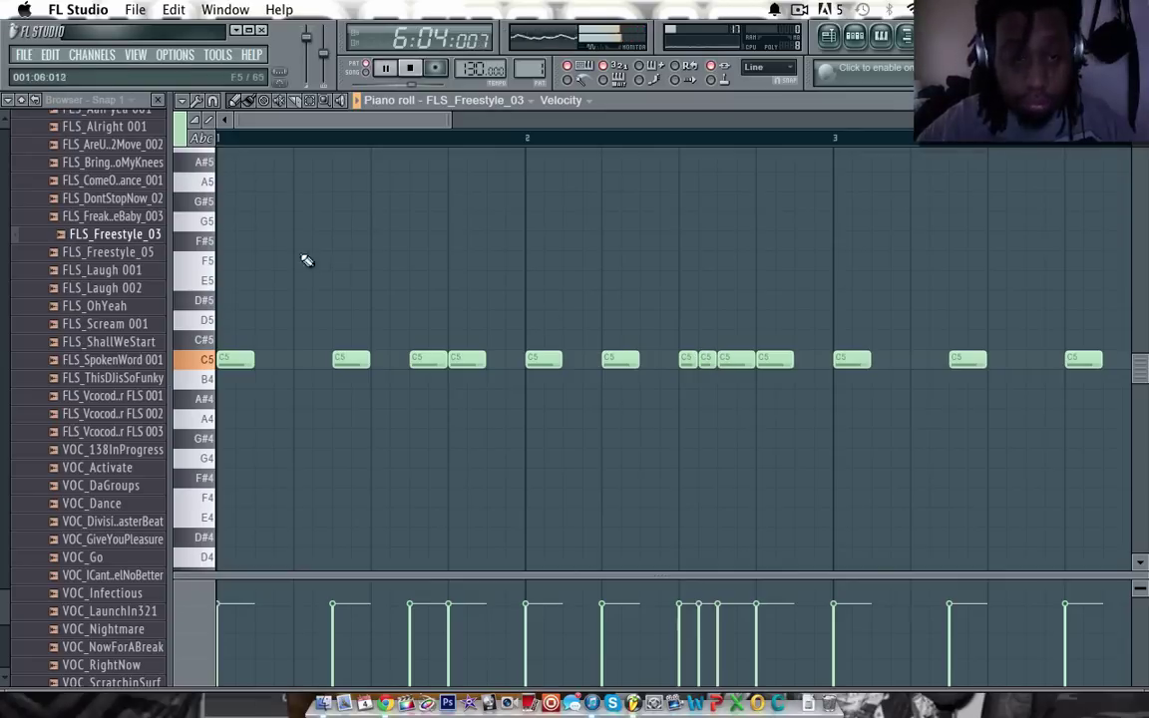
{"action": "left_click", "coordinate": [227, 140]}
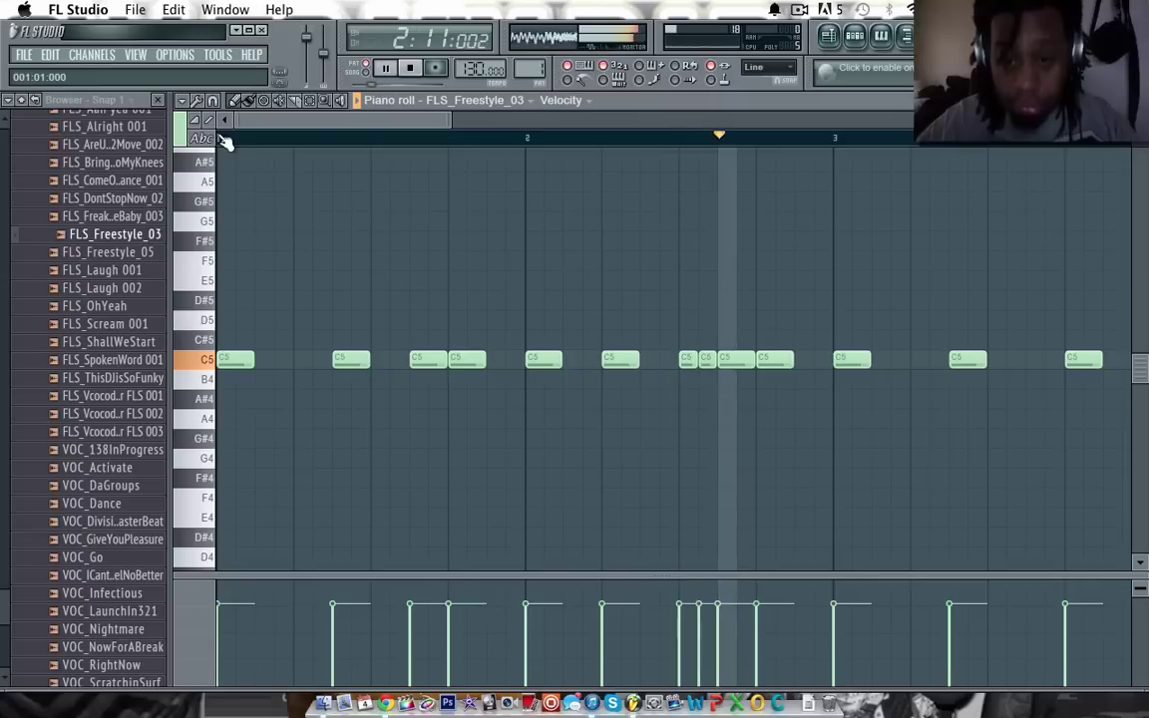
{"action": "left_click", "coordinate": [1026, 357]}
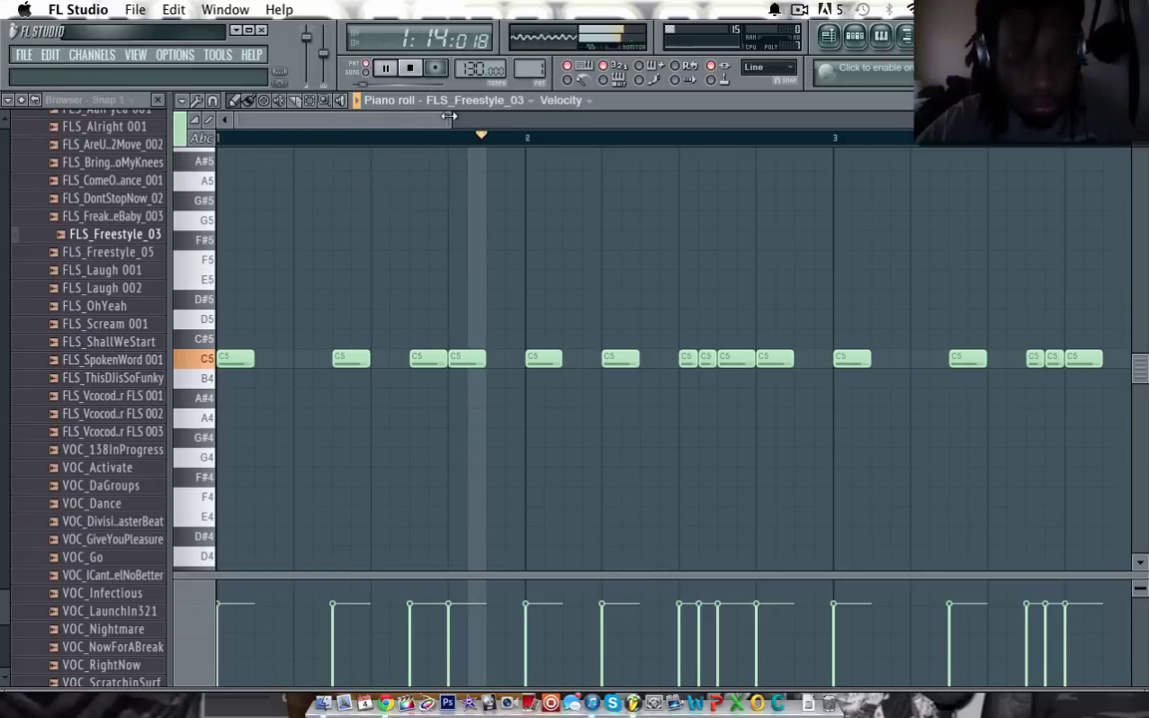
{"action": "left_click_drag", "start_coordinate": [452, 118], "coordinate": [587, 206]}
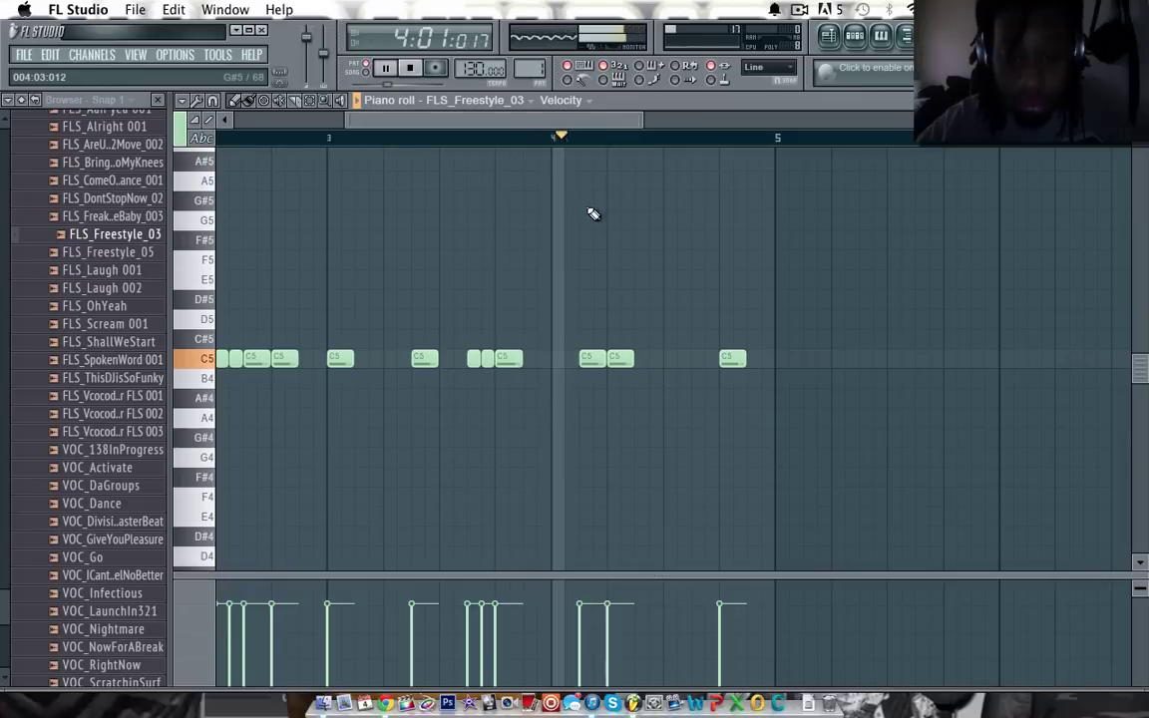
{"action": "left_click", "coordinate": [697, 360]}
{"action": "left_click", "coordinate": [711, 359]}
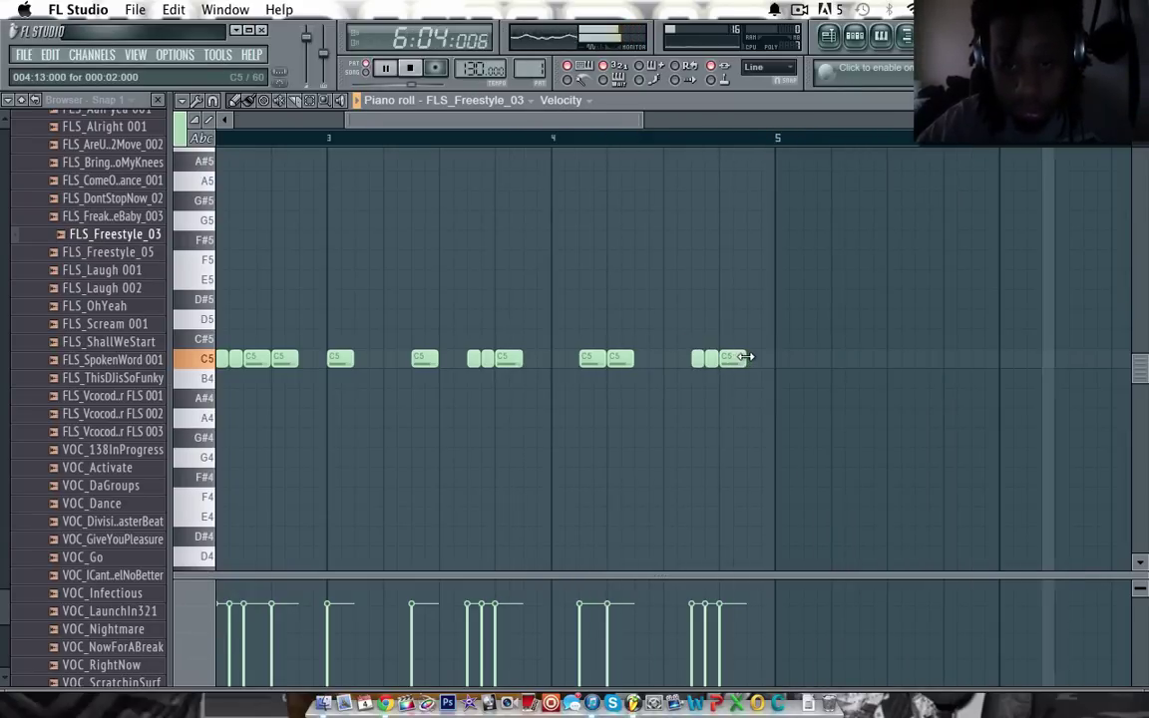
Step: Add one-step C5 notes at steps 15 and 16 of bar 4, and duplicate the four-bar vocal pattern into bars 5 to 8
{"action": "left_click", "coordinate": [752, 358]}
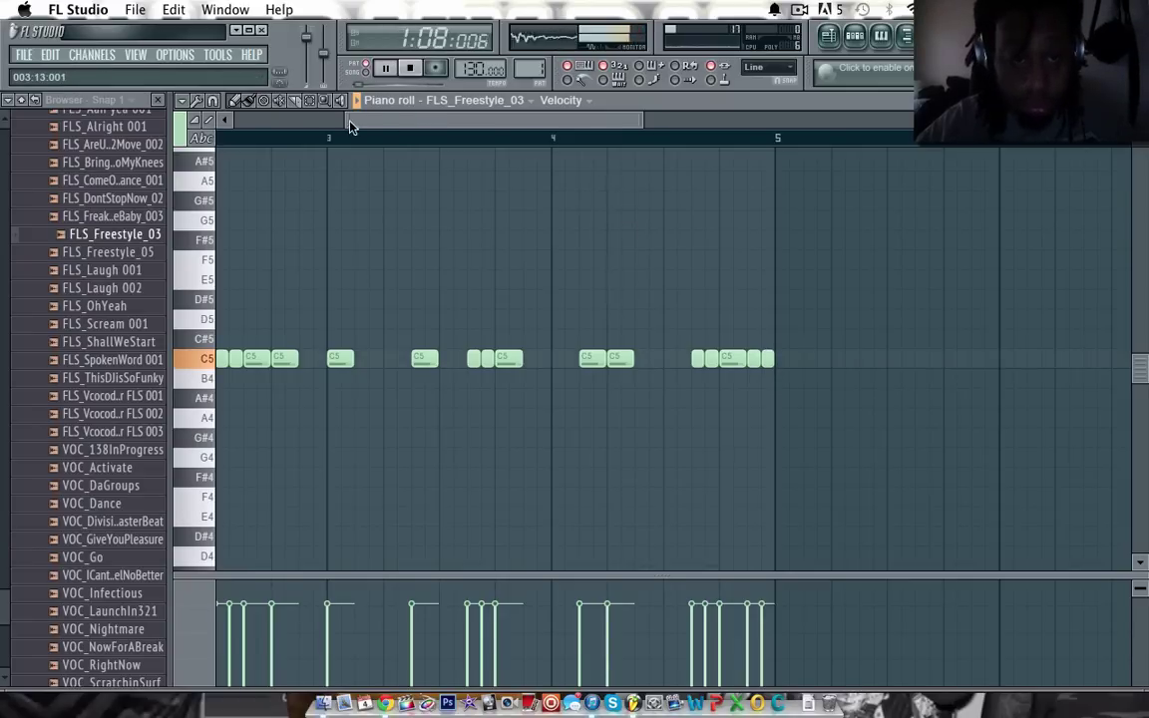
{"action": "left_click_drag", "start_coordinate": [347, 121], "coordinate": [229, 121]}
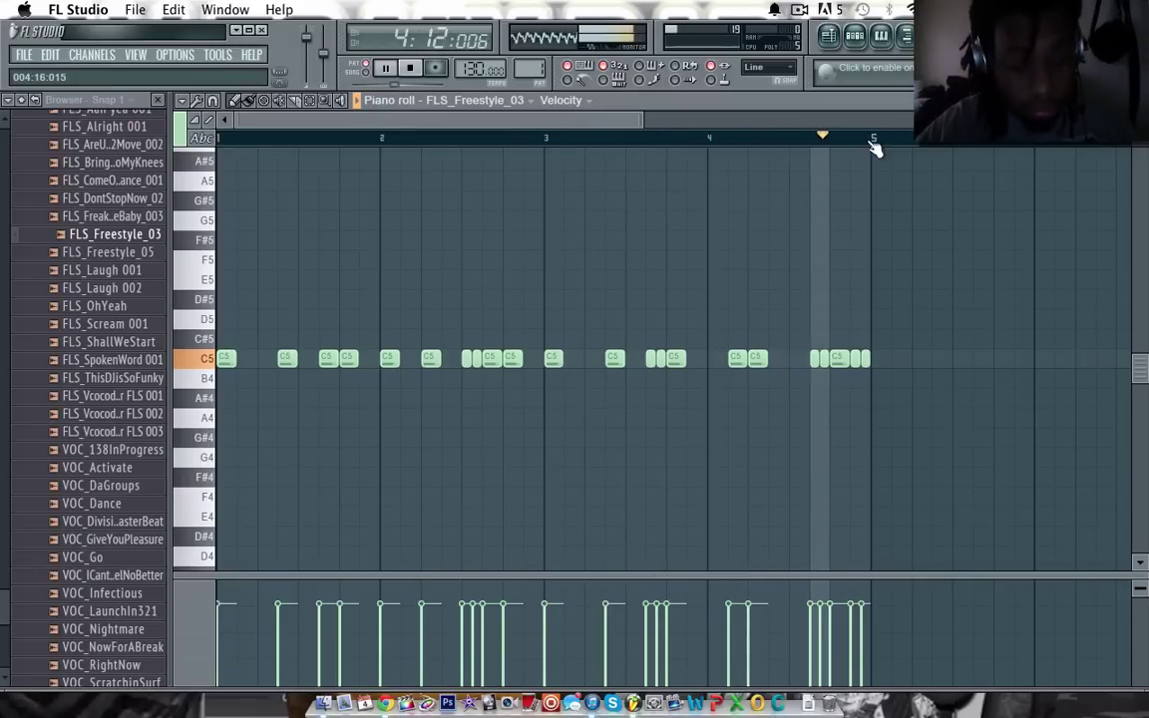
{"action": "key", "text": "ctrl+a"}
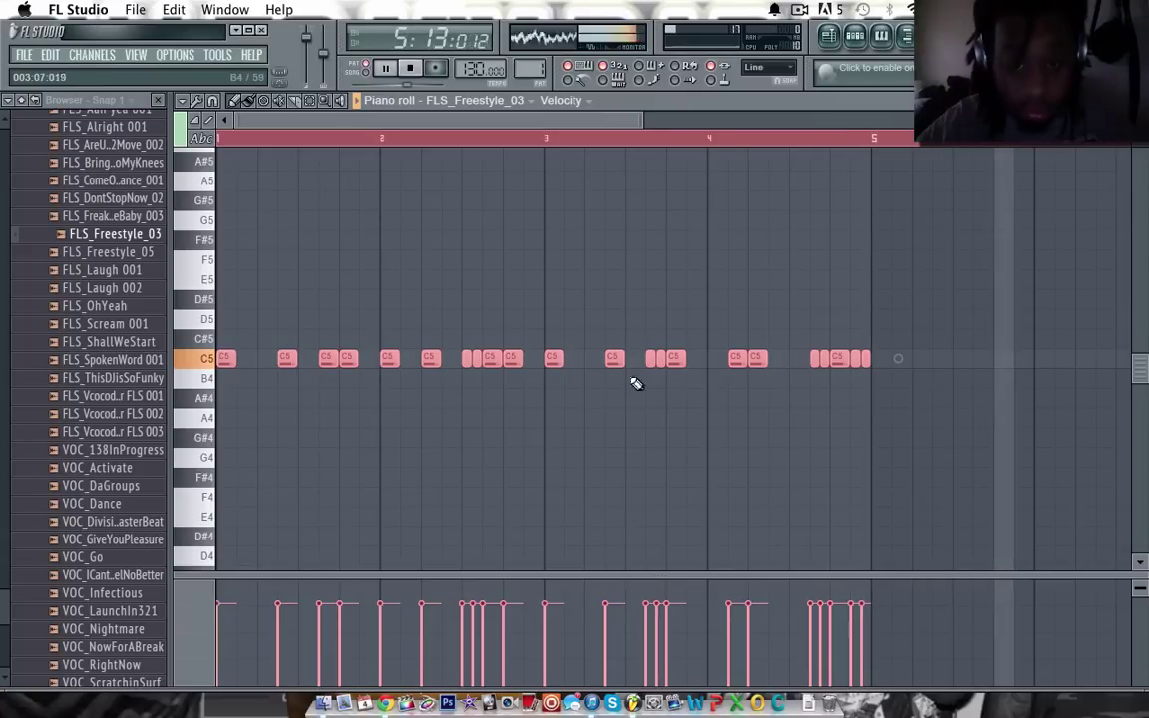
{"action": "left_click_drag", "start_coordinate": [672, 356], "coordinate": [1097, 366]}
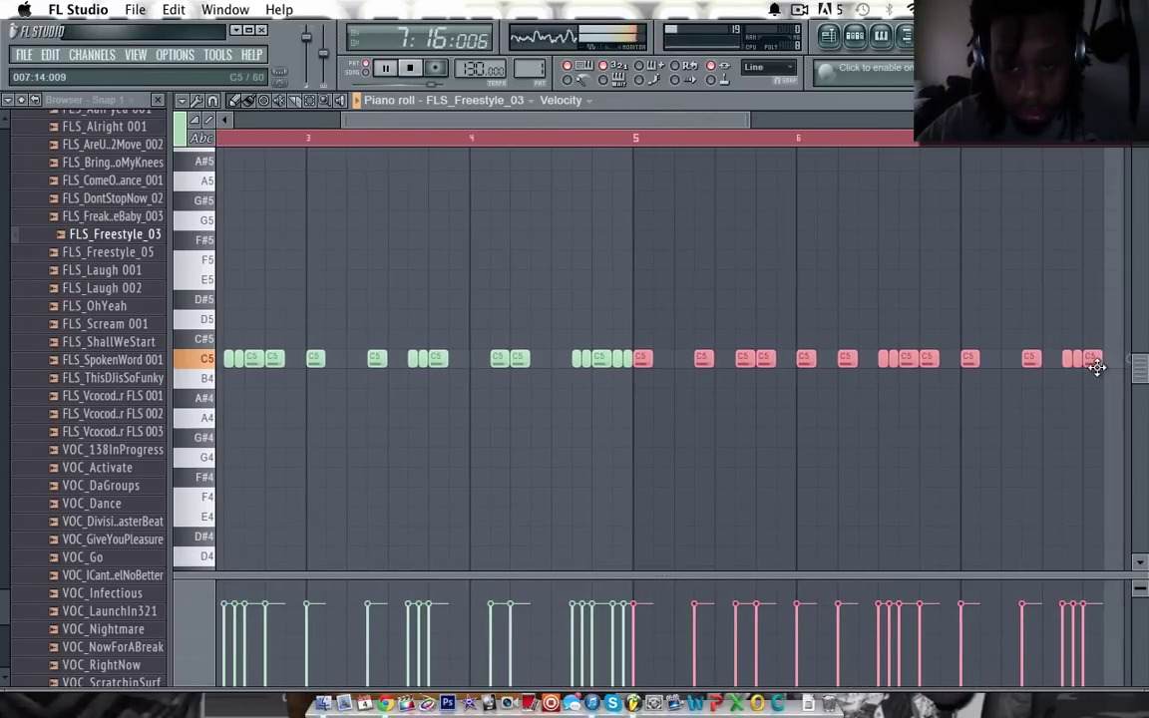
{"action": "left_click", "coordinate": [1138, 100]}
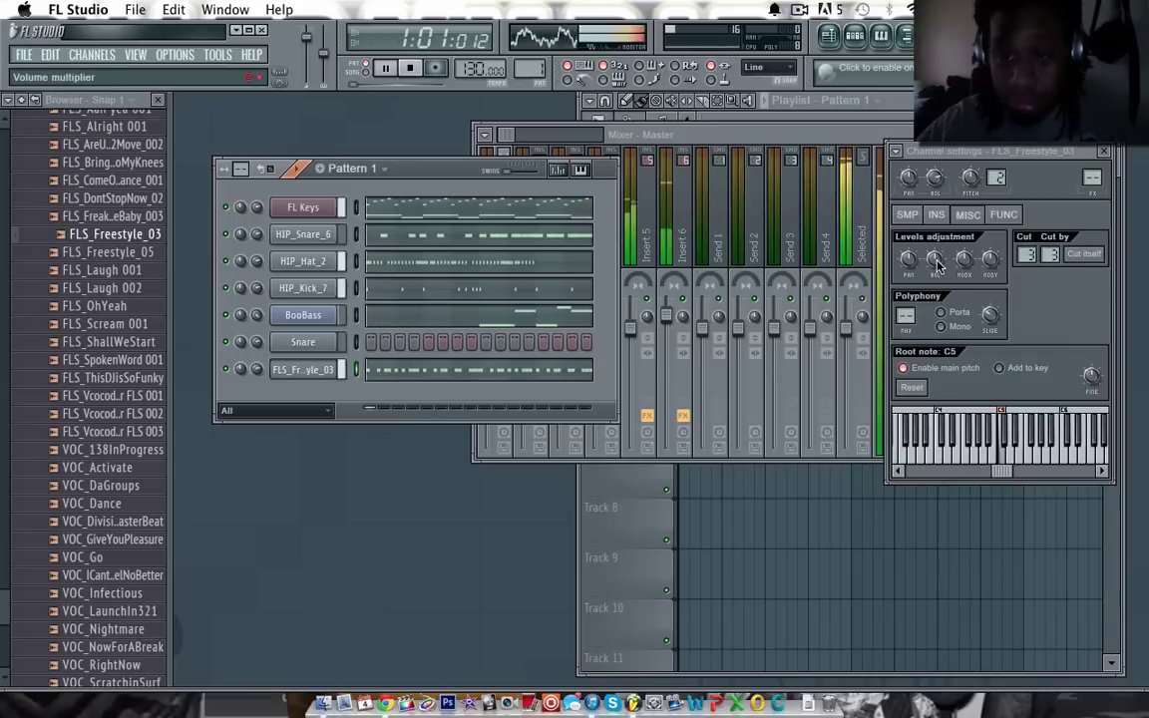
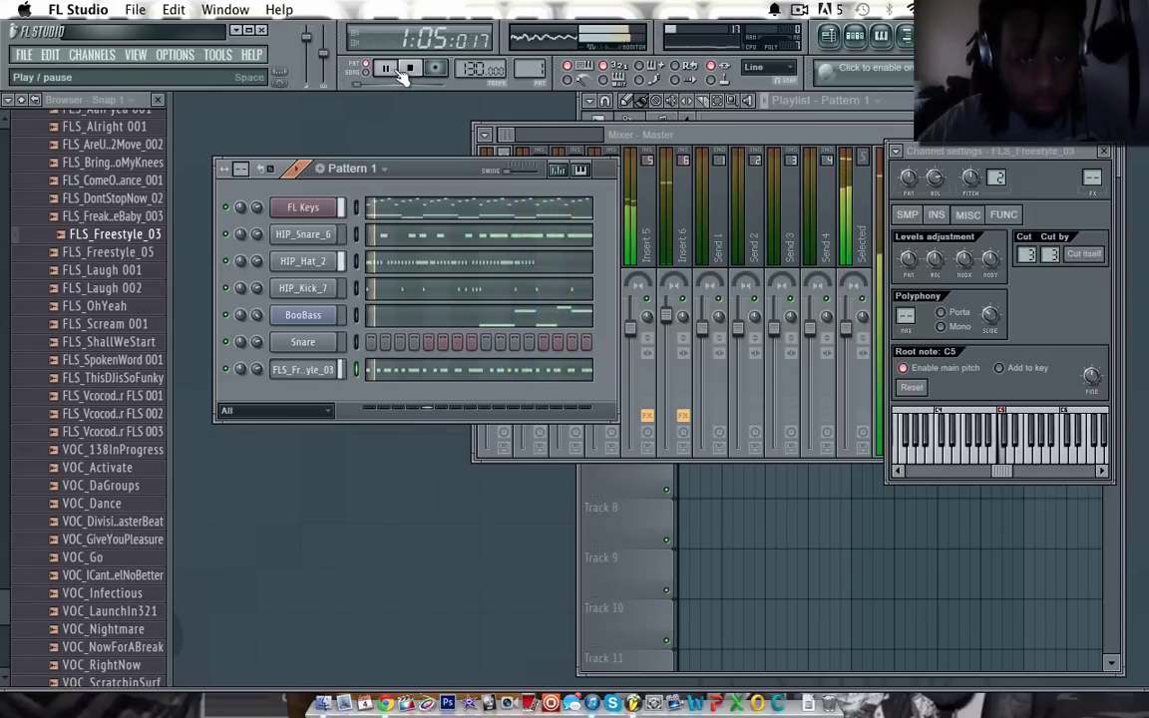
{"action": "left_click", "coordinate": [410, 70]}
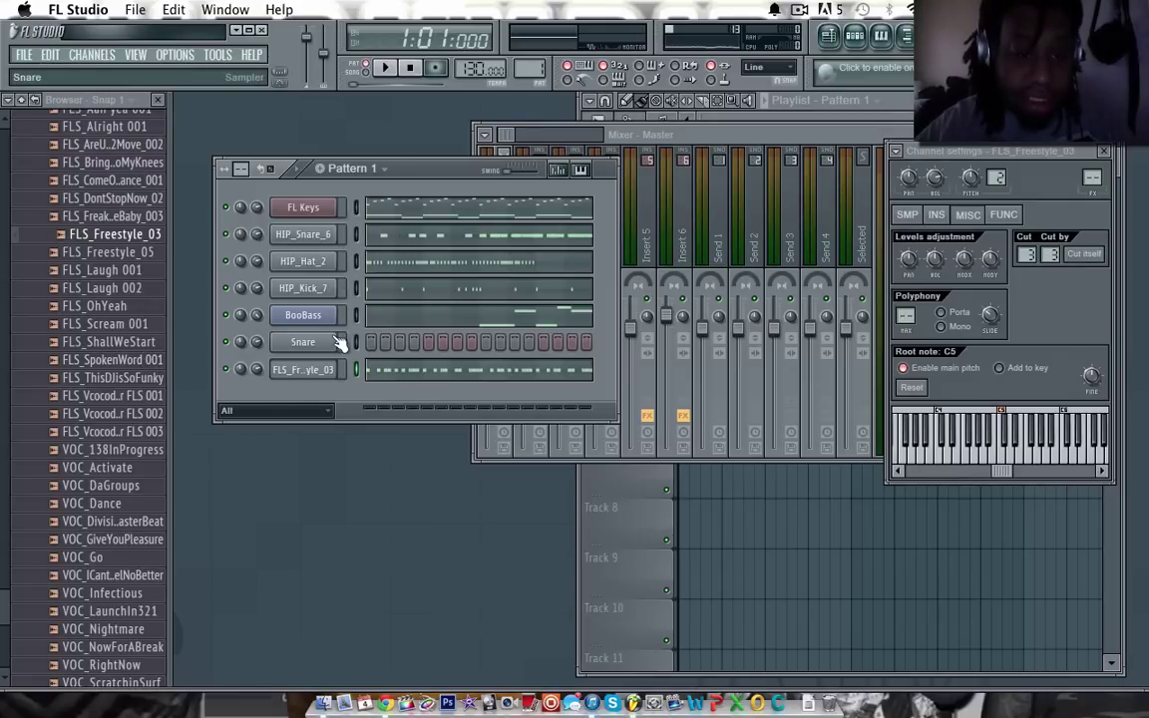
Step: Paint a C5 note on every step of bar 8 in the HIP_Hat_2 piano roll
{"action": "left_click", "coordinate": [311, 268]}
{"action": "left_click", "coordinate": [431, 265]}
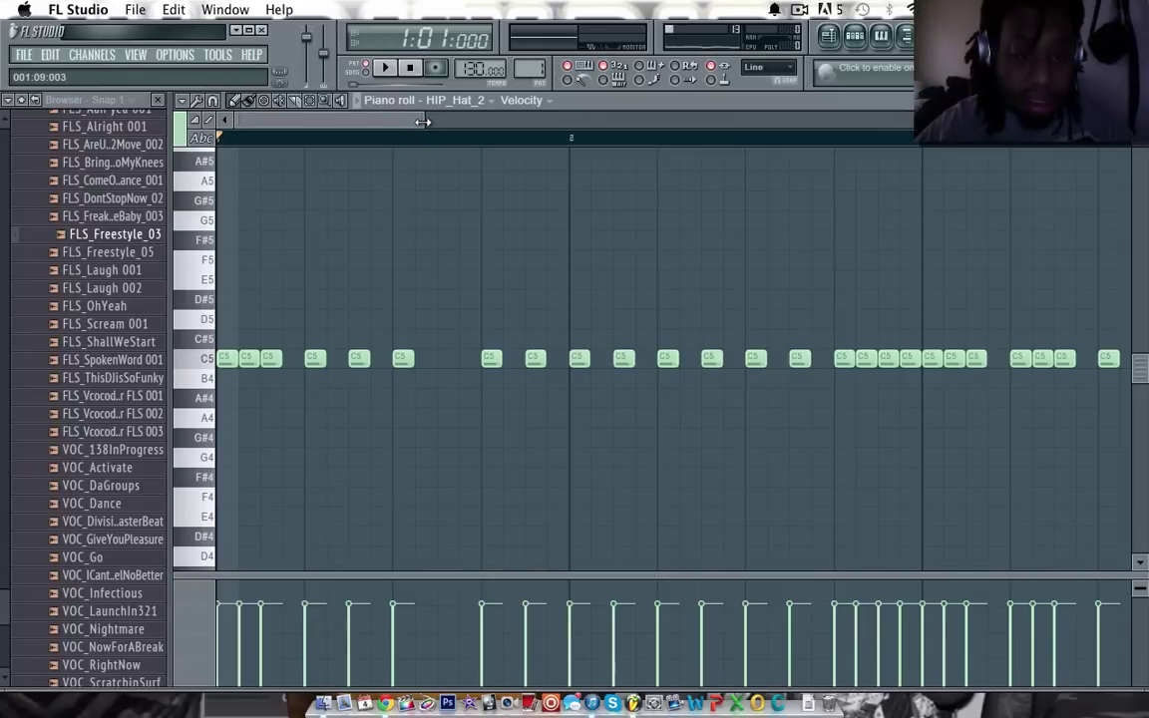
{"action": "left_click_drag", "start_coordinate": [423, 121], "coordinate": [769, 164]}
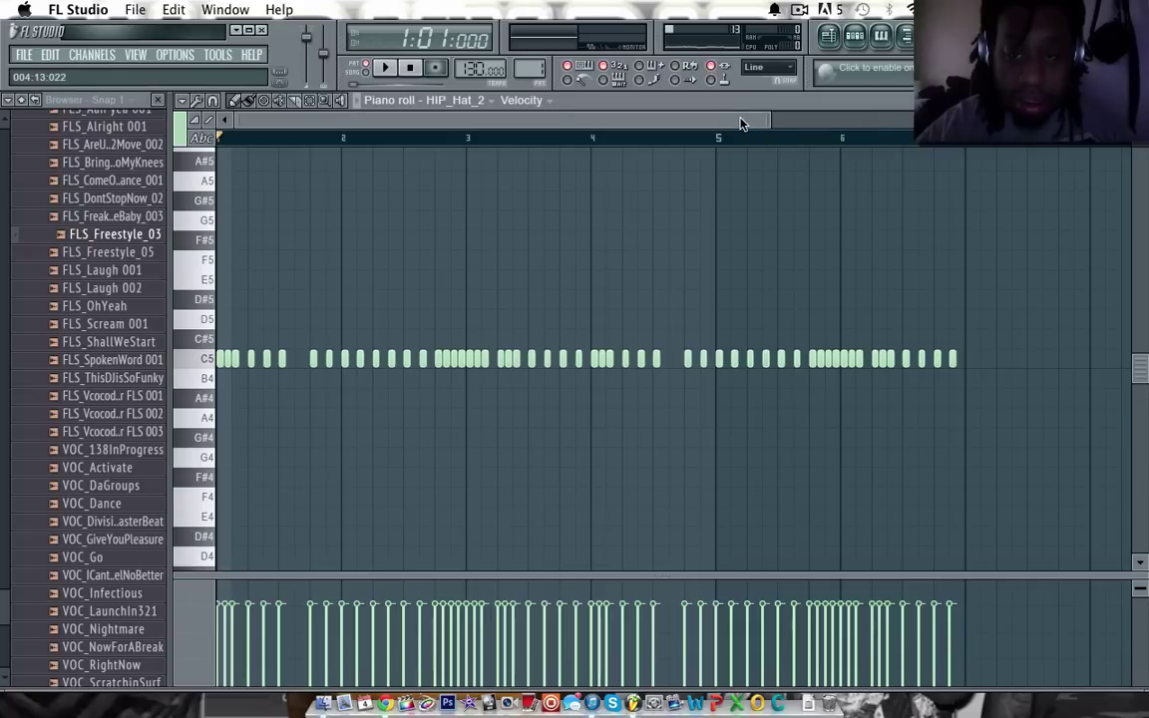
{"action": "left_click_drag", "start_coordinate": [740, 124], "coordinate": [962, 149]}
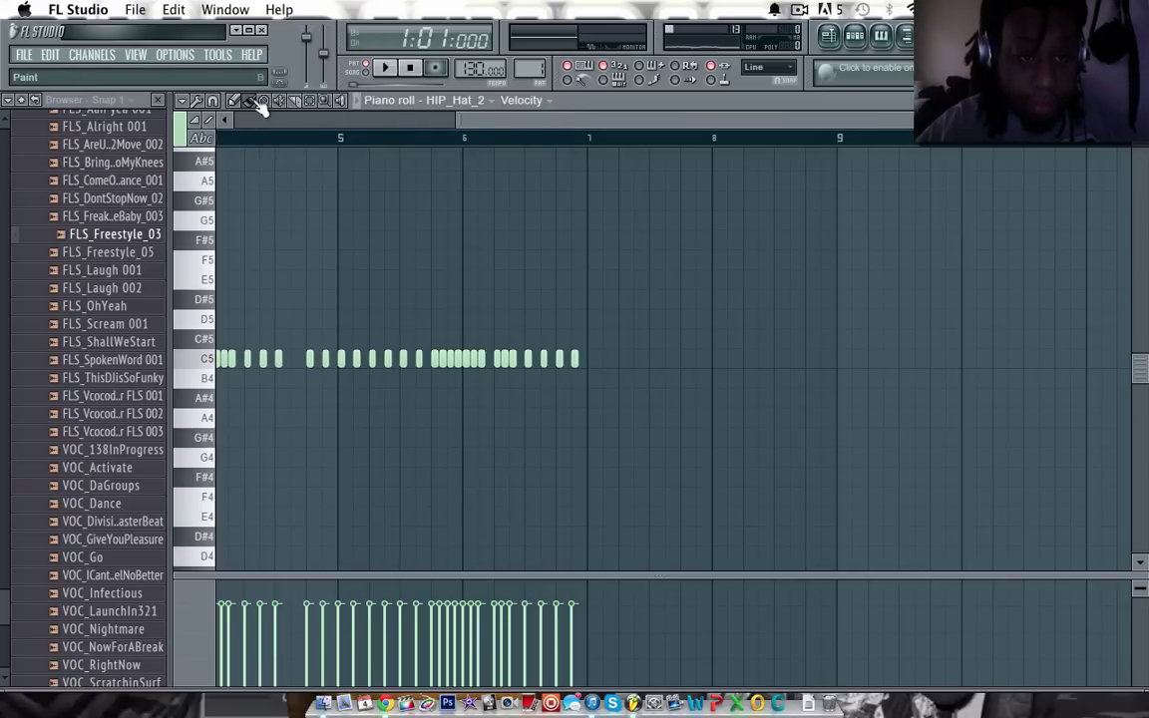
{"action": "left_click_drag", "start_coordinate": [991, 122], "coordinate": [717, 149]}
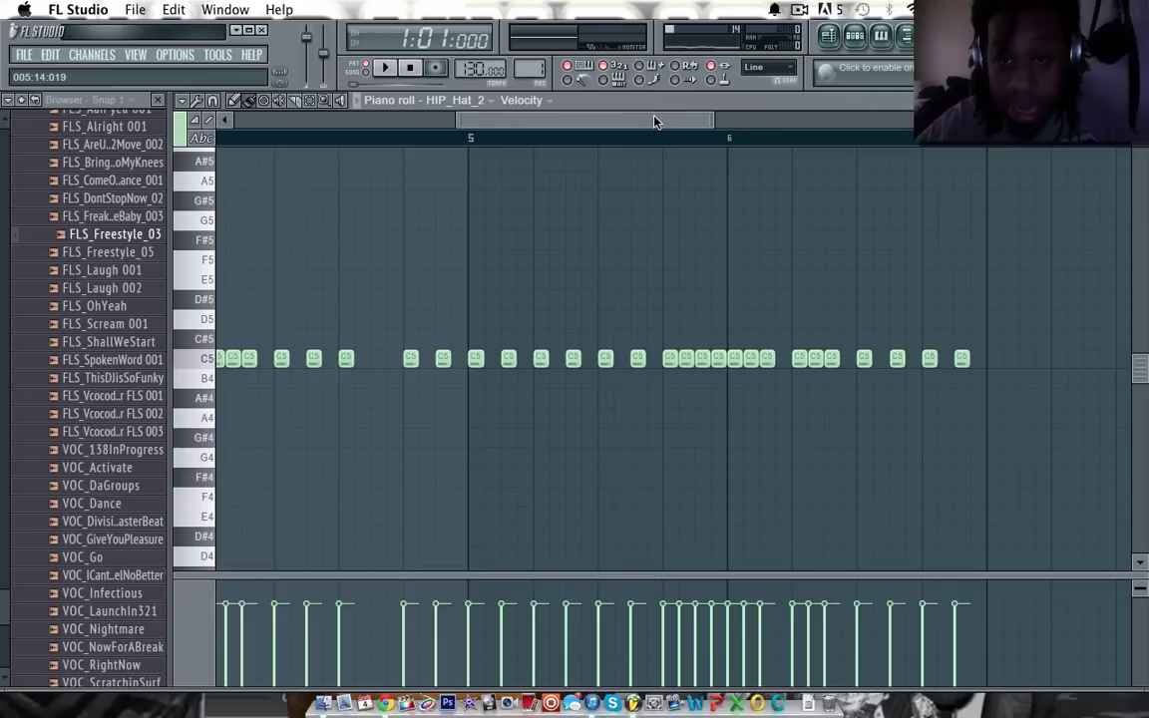
{"action": "left_click_drag", "start_coordinate": [655, 118], "coordinate": [882, 150]}
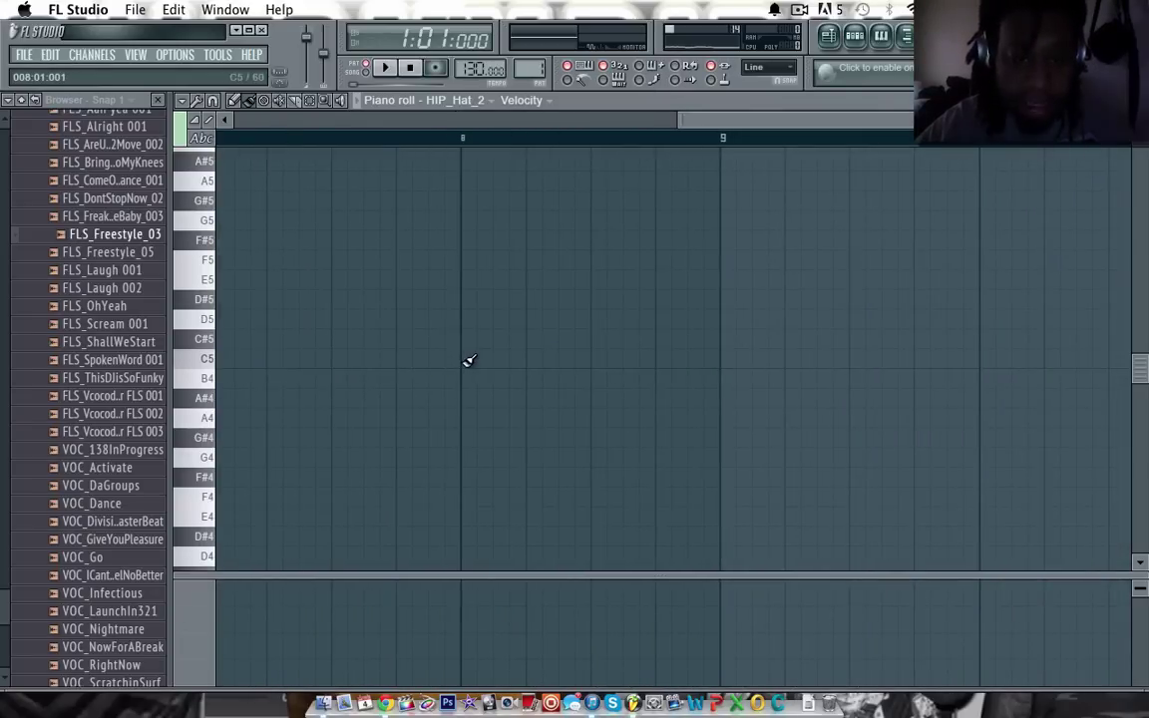
{"action": "mouse_move", "coordinate": [469, 361]}
{"action": "left_mouse_down"}
{"action": "mouse_move", "coordinate": [685, 344]}
{"action": "mouse_move", "coordinate": [678, 359]}
{"action": "left_mouse_up"}
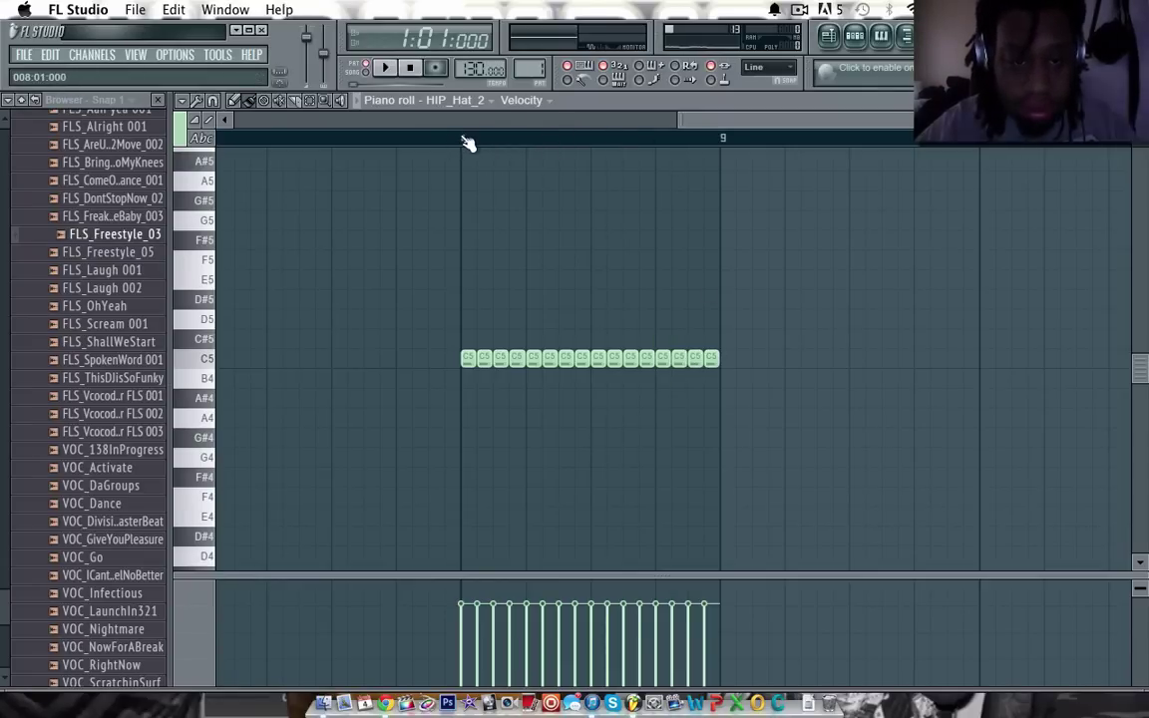
Step: Compress the bar 8 hi-hat notes into one beat, repeat the roll until it fills the bar, and play it from bar 8
{"action": "mouse_move", "coordinate": [467, 141]}
{"action": "left_mouse_down"}
{"action": "mouse_move", "coordinate": [534, 140]}
{"action": "mouse_move", "coordinate": [531, 165]}
{"action": "mouse_move", "coordinate": [462, 169]}
{"action": "left_mouse_up"}
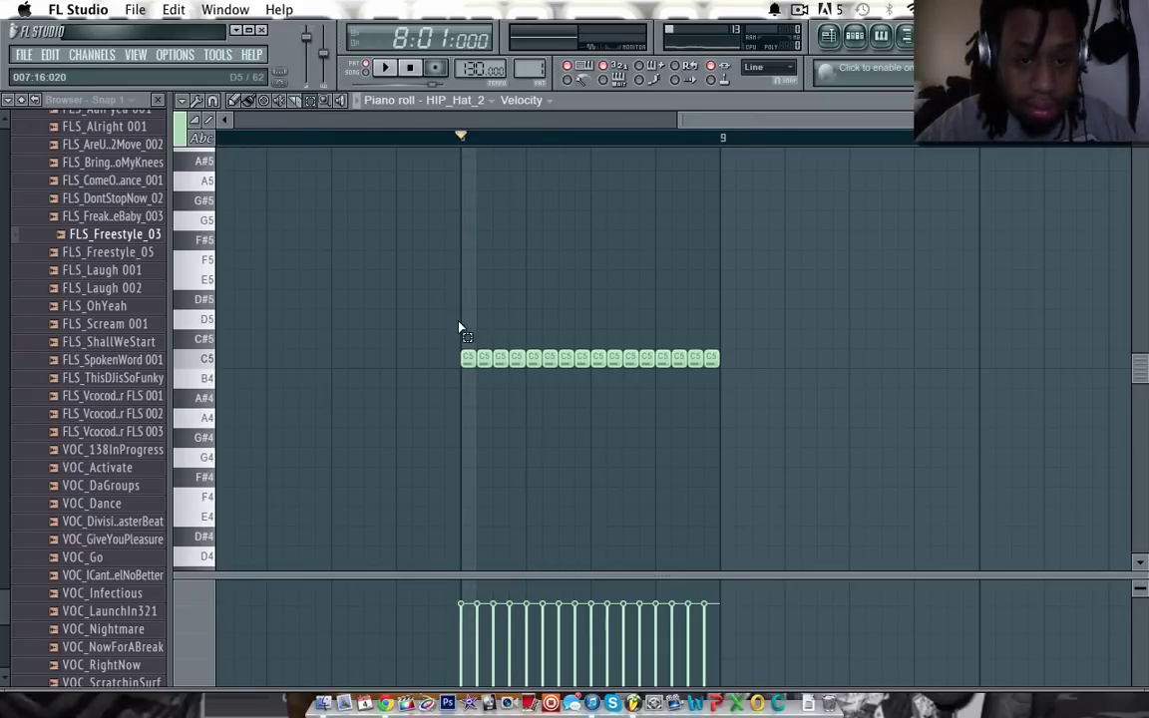
{"action": "left_click_drag", "start_coordinate": [458, 329], "coordinate": [798, 390]}
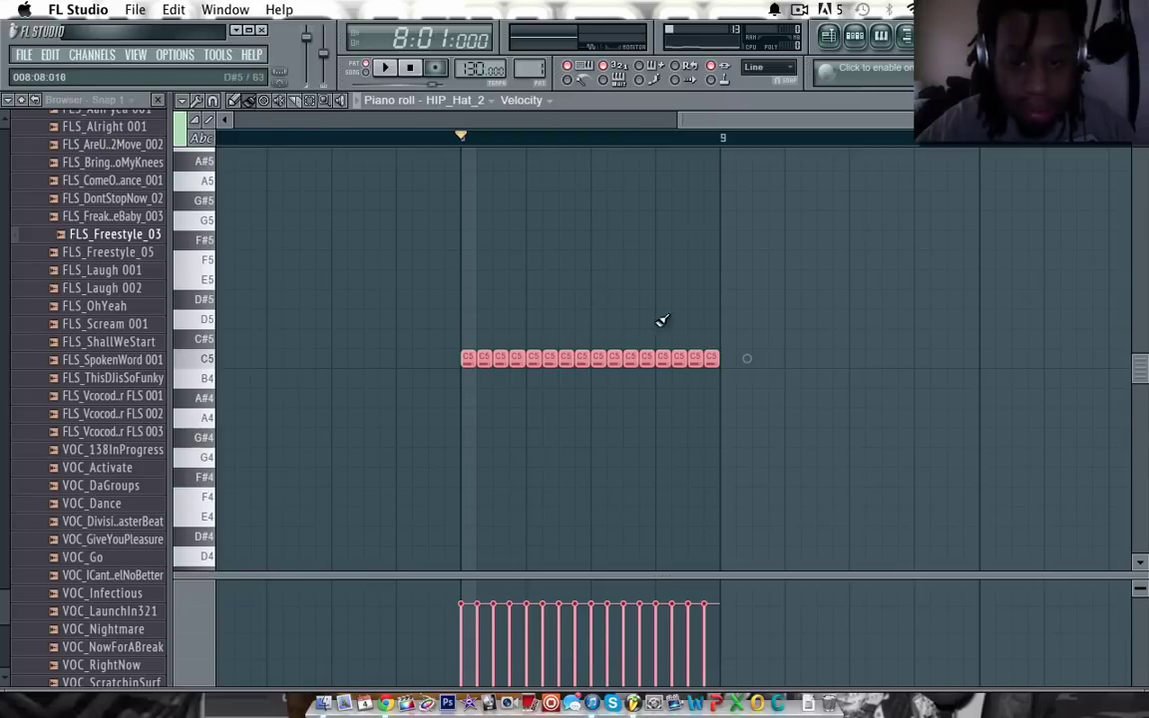
{"action": "left_click_drag", "start_coordinate": [733, 358], "coordinate": [552, 377]}
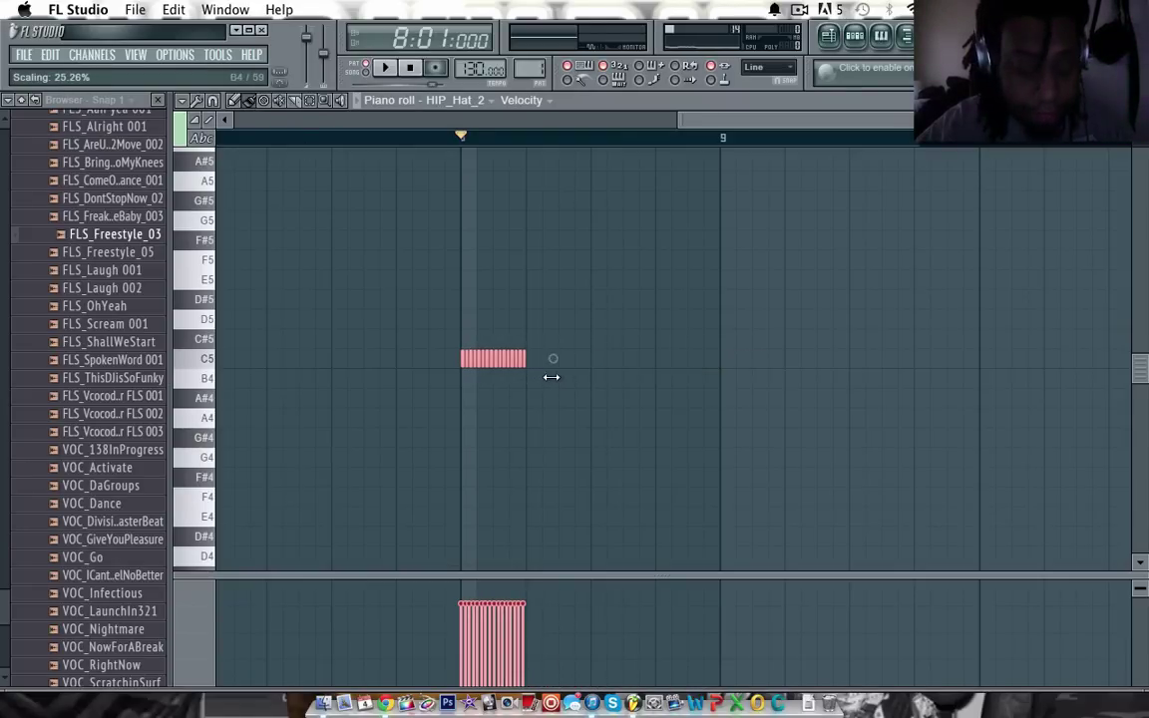
{"action": "left_click_drag", "start_coordinate": [486, 359], "coordinate": [687, 358]}
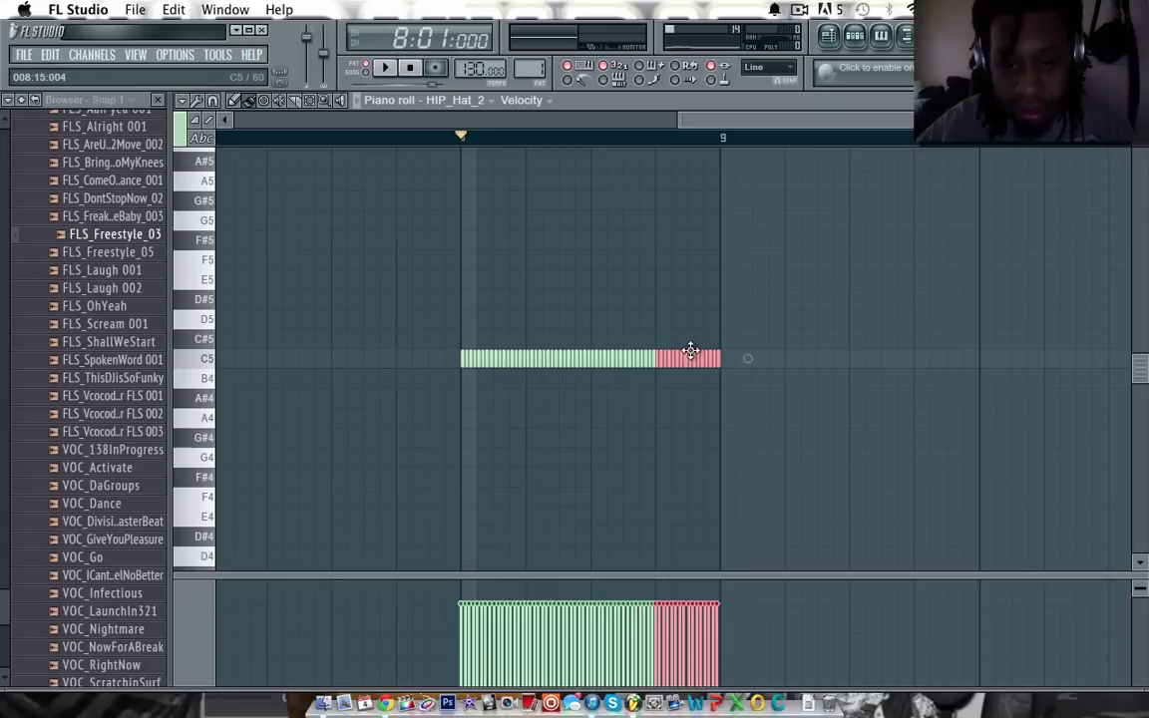
{"action": "key", "text": "space"}
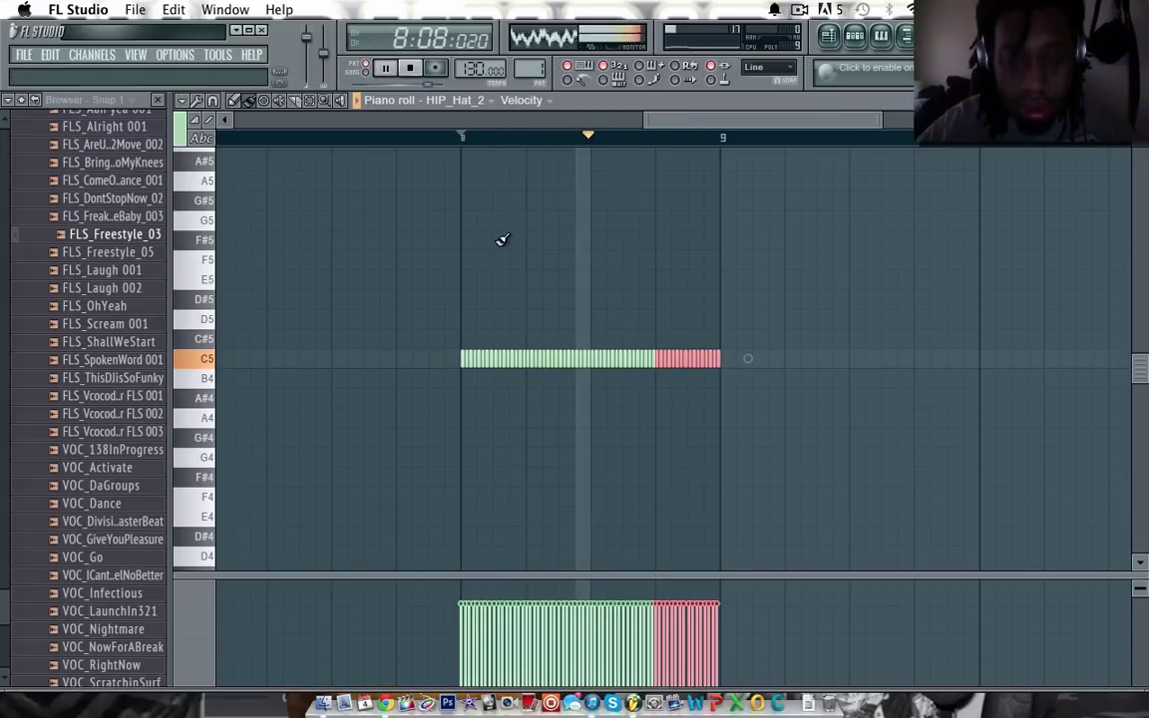
{"action": "key", "text": "space"}
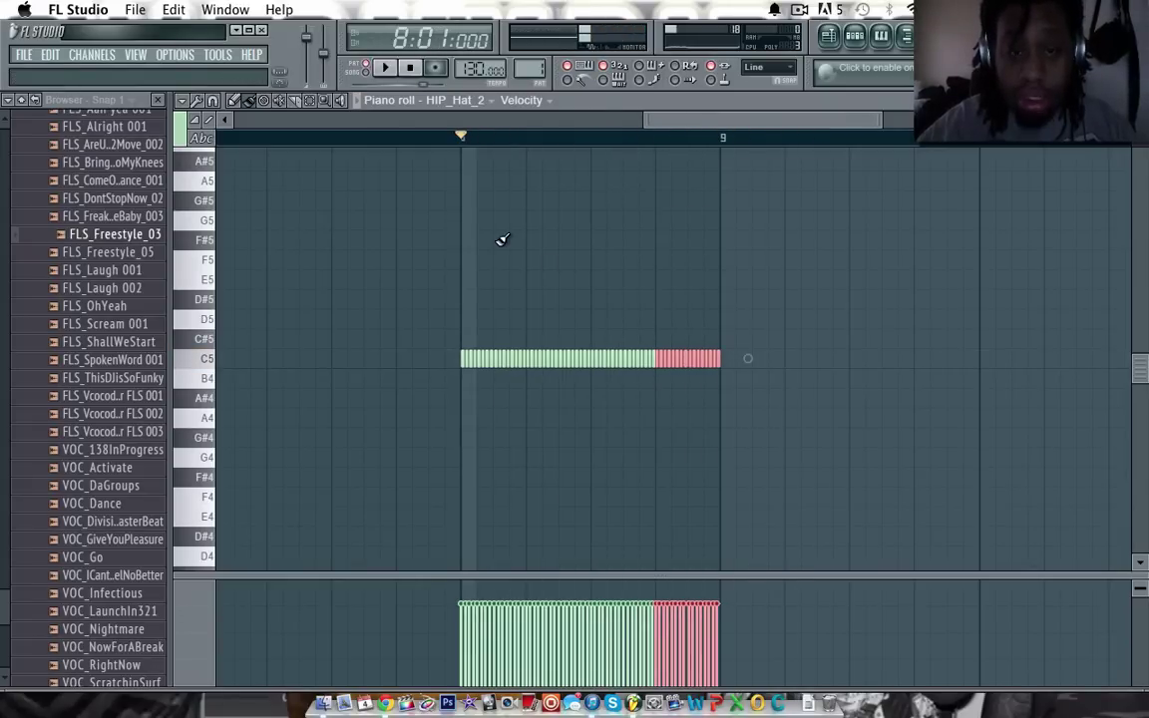
{"action": "left_click", "coordinate": [1139, 99]}
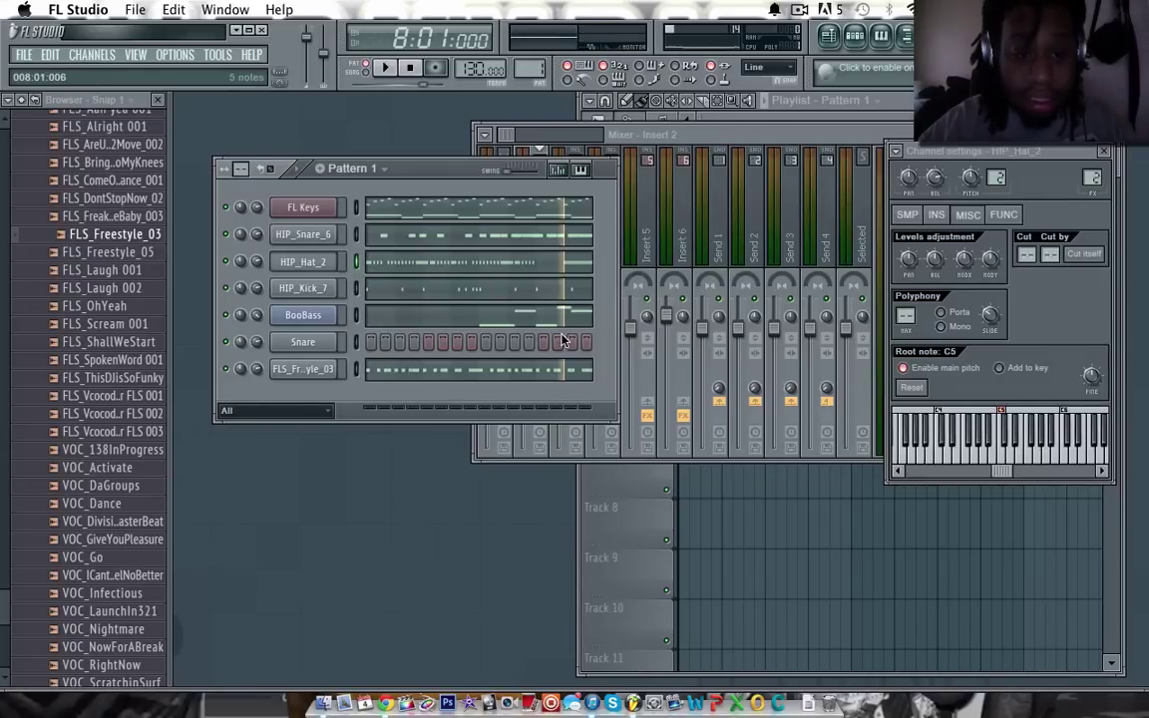
Step: Delete the HIP_Snare_6 notes at steps 9 and 13 of bar 8
{"action": "left_click", "coordinate": [559, 236]}
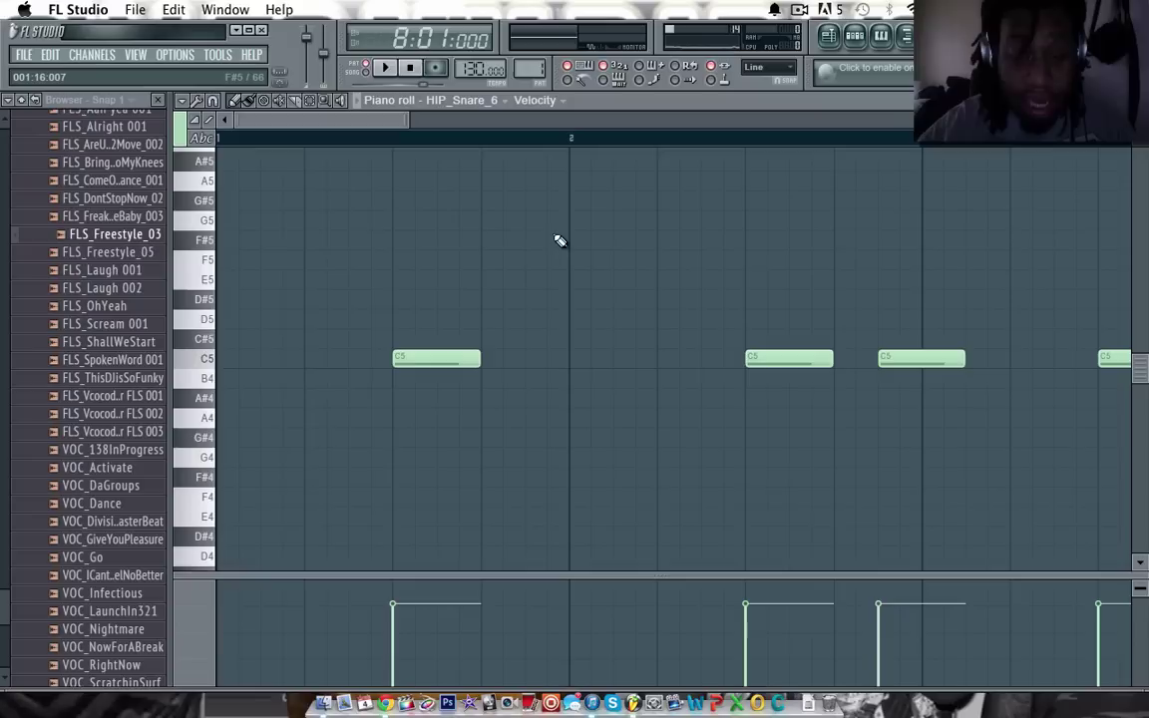
{"action": "left_click_drag", "start_coordinate": [373, 119], "coordinate": [795, 205]}
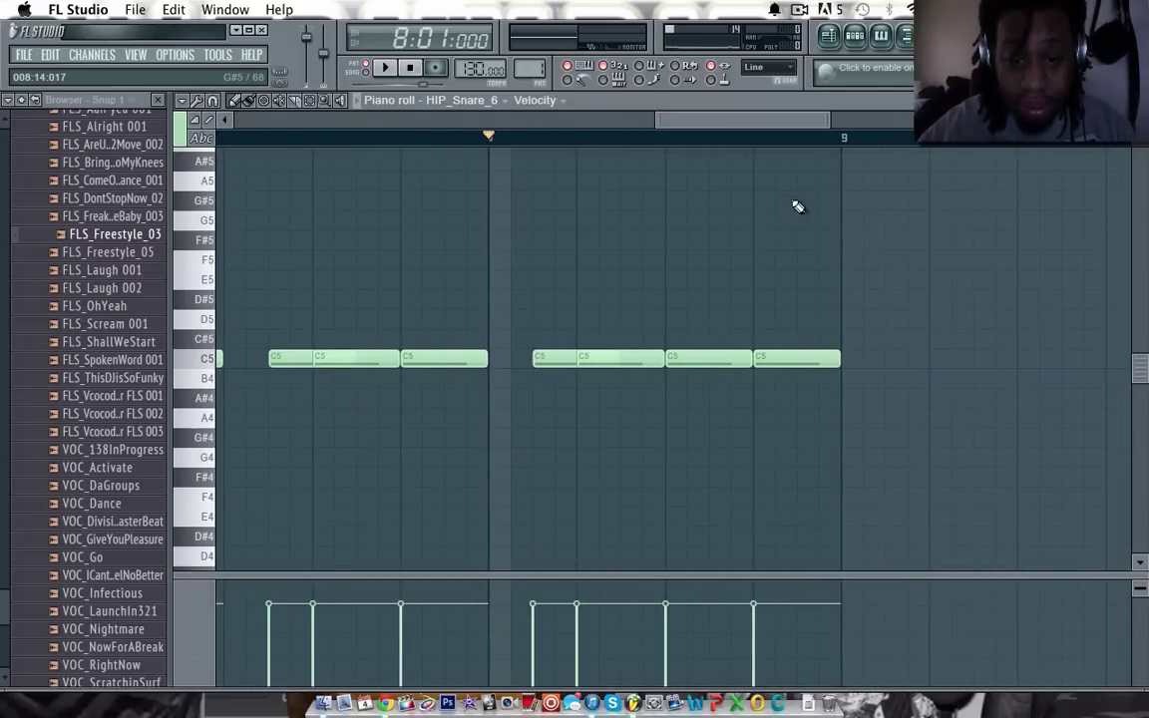
{"action": "right_click", "coordinate": [759, 361]}
{"action": "right_click", "coordinate": [744, 361]}
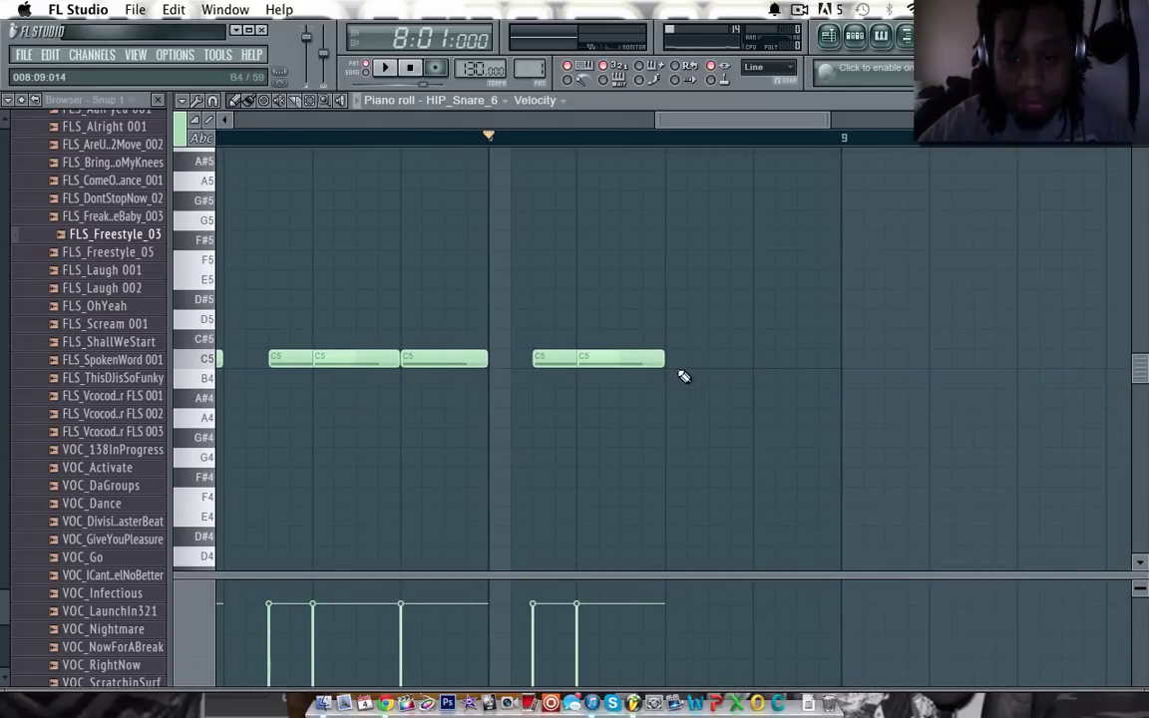
Step: Place 6-tick C5 snare notes on every step from step 9 of bar 8 to step 8 of bar 9
{"action": "left_click", "coordinate": [688, 358]}
{"action": "left_click", "coordinate": [710, 358]}
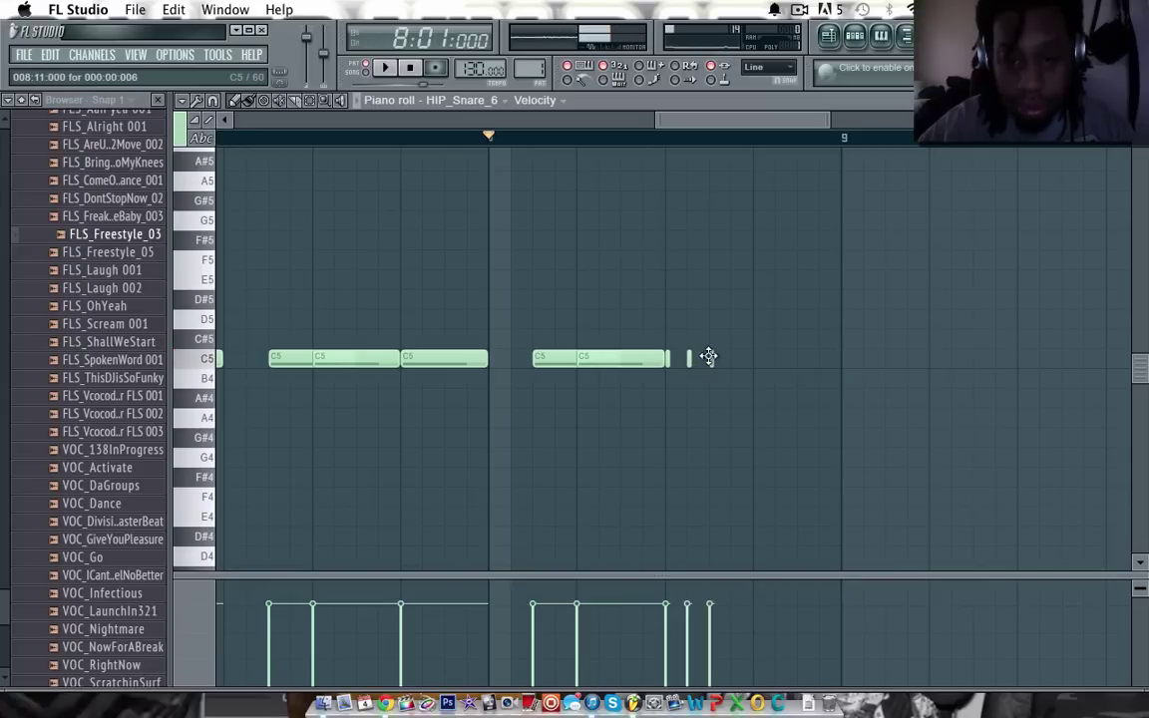
{"action": "left_click", "coordinate": [754, 357]}
{"action": "left_click", "coordinate": [733, 358]}
{"action": "left_click", "coordinate": [777, 358]}
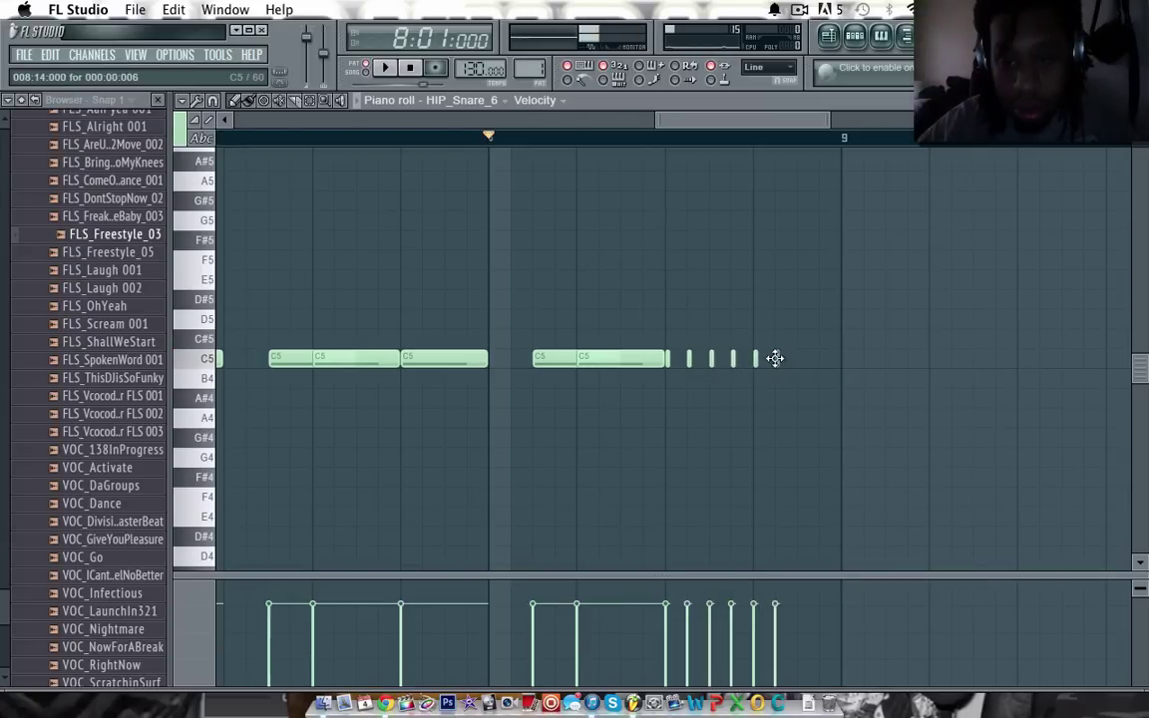
{"action": "left_click", "coordinate": [799, 358]}
{"action": "left_click", "coordinate": [821, 358]}
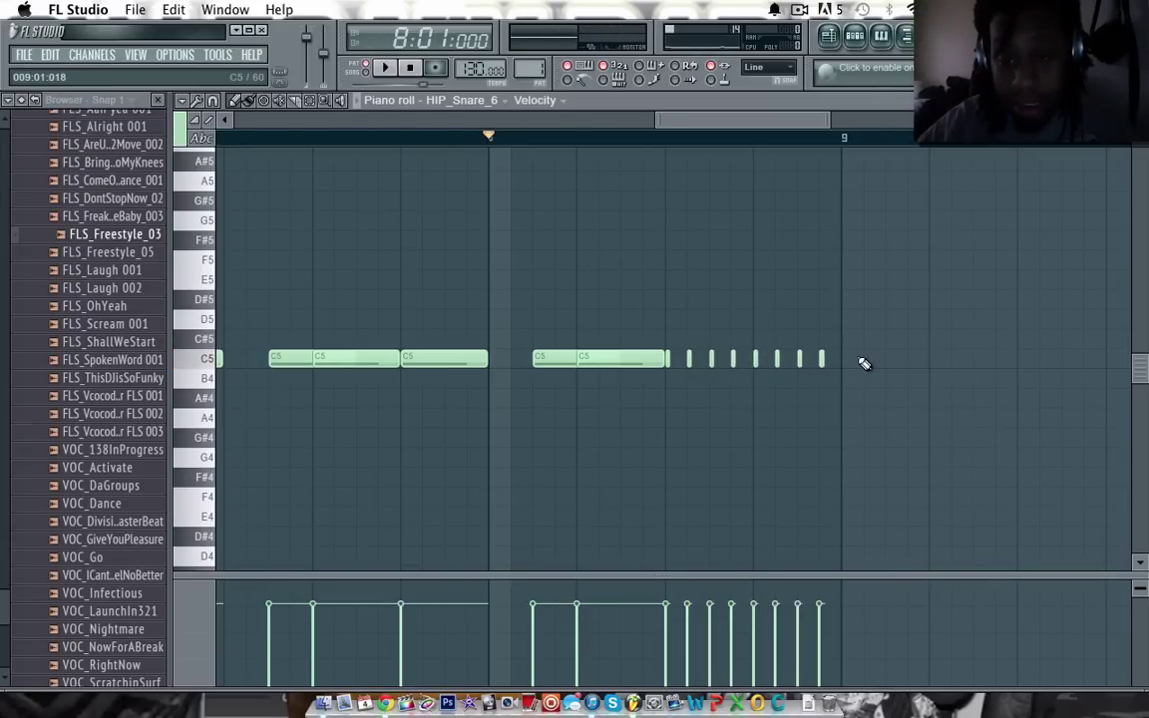
{"action": "left_click", "coordinate": [843, 358]}
{"action": "left_click", "coordinate": [865, 358]}
{"action": "left_click", "coordinate": [887, 359]}
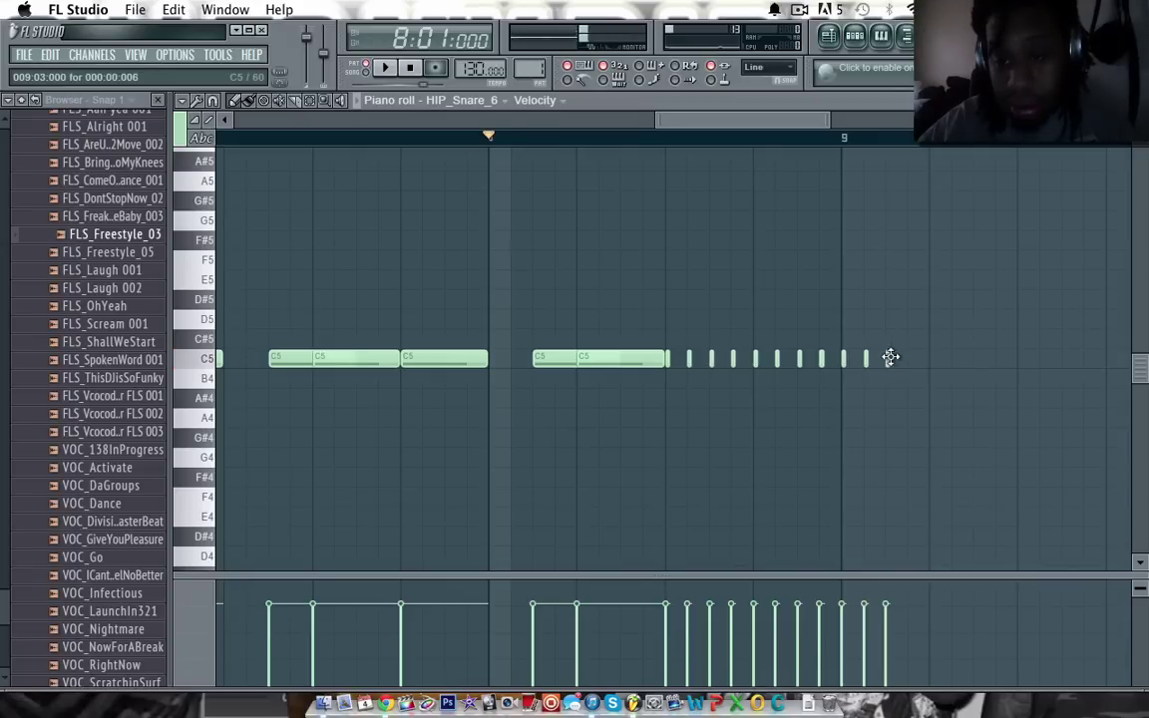
{"action": "left_click", "coordinate": [909, 357]}
{"action": "left_click", "coordinate": [930, 357]}
{"action": "left_click", "coordinate": [952, 357]}
{"action": "left_click", "coordinate": [974, 357]}
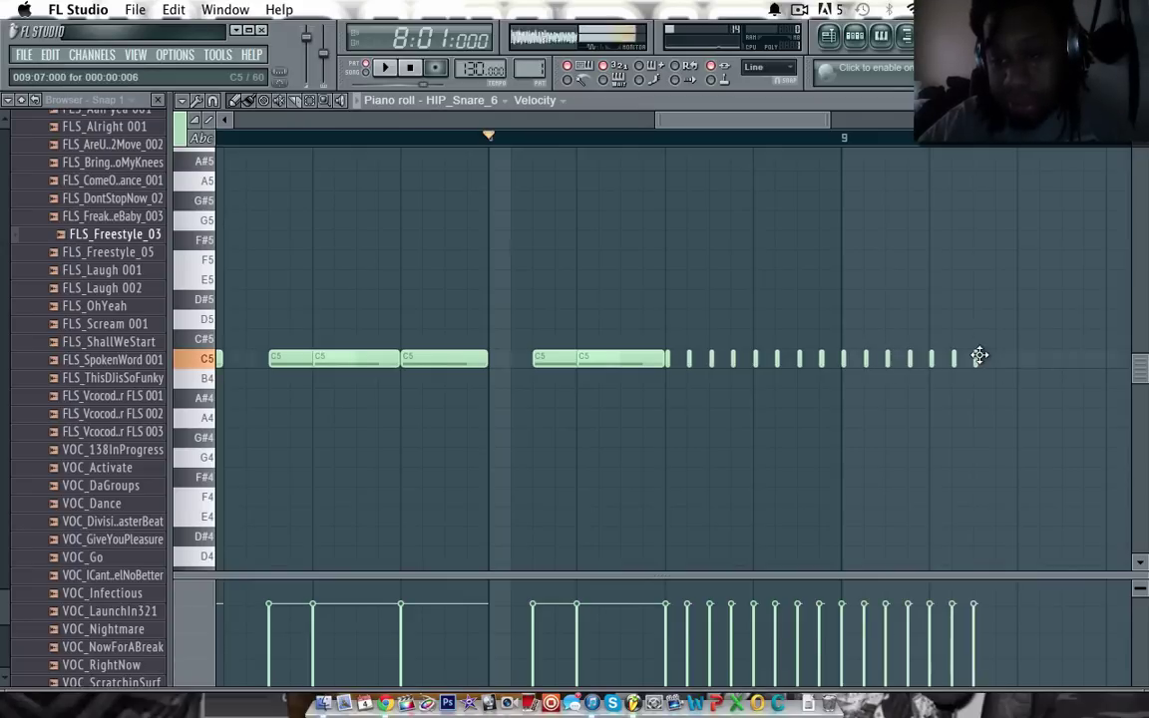
{"action": "left_click", "coordinate": [999, 358]}
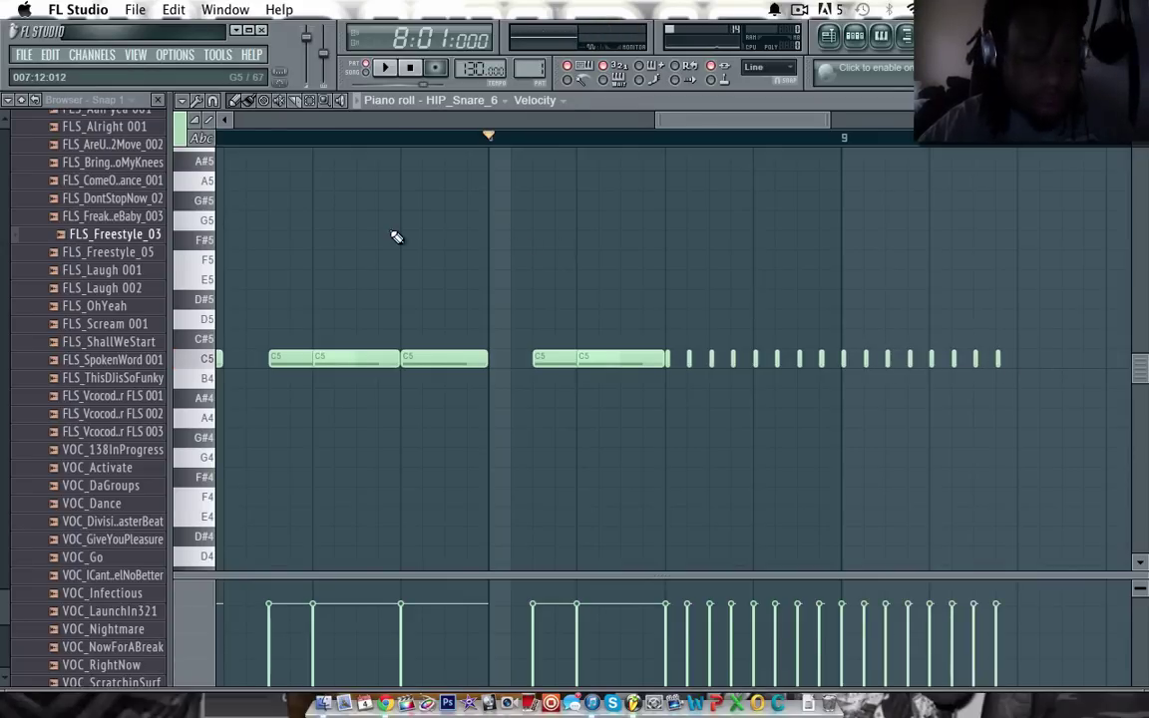
{"action": "left_click", "coordinate": [678, 299]}
{"action": "right_click", "coordinate": [764, 295]}
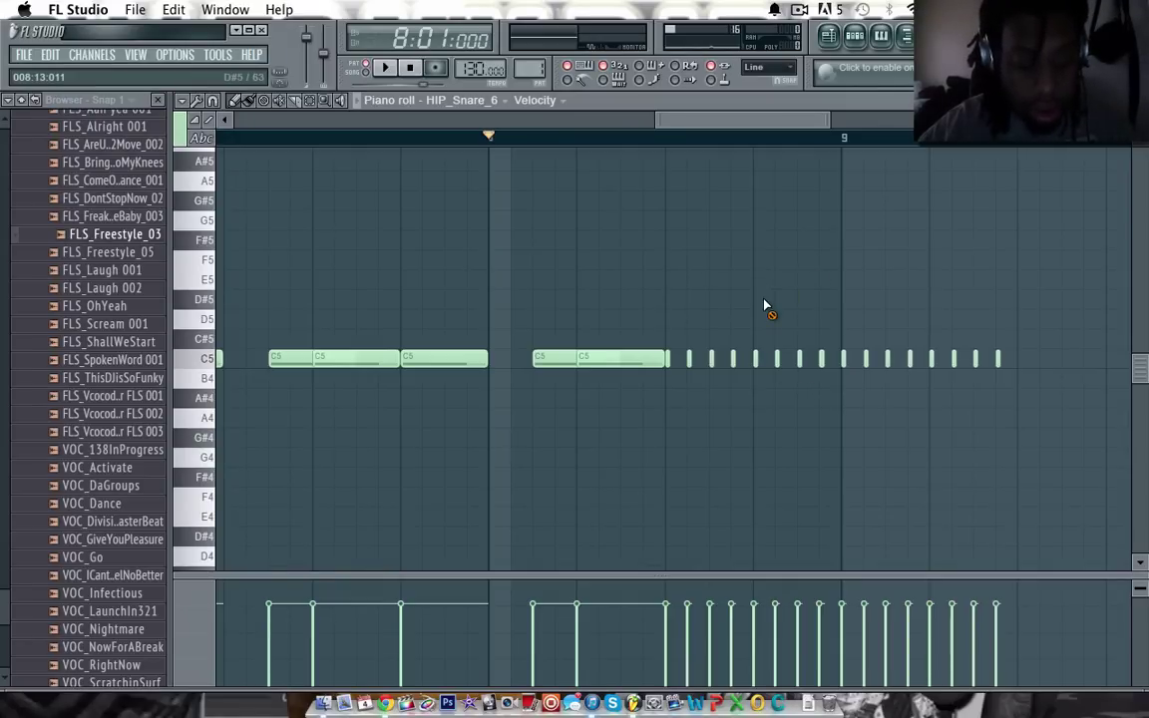
{"action": "left_click", "coordinate": [736, 301]}
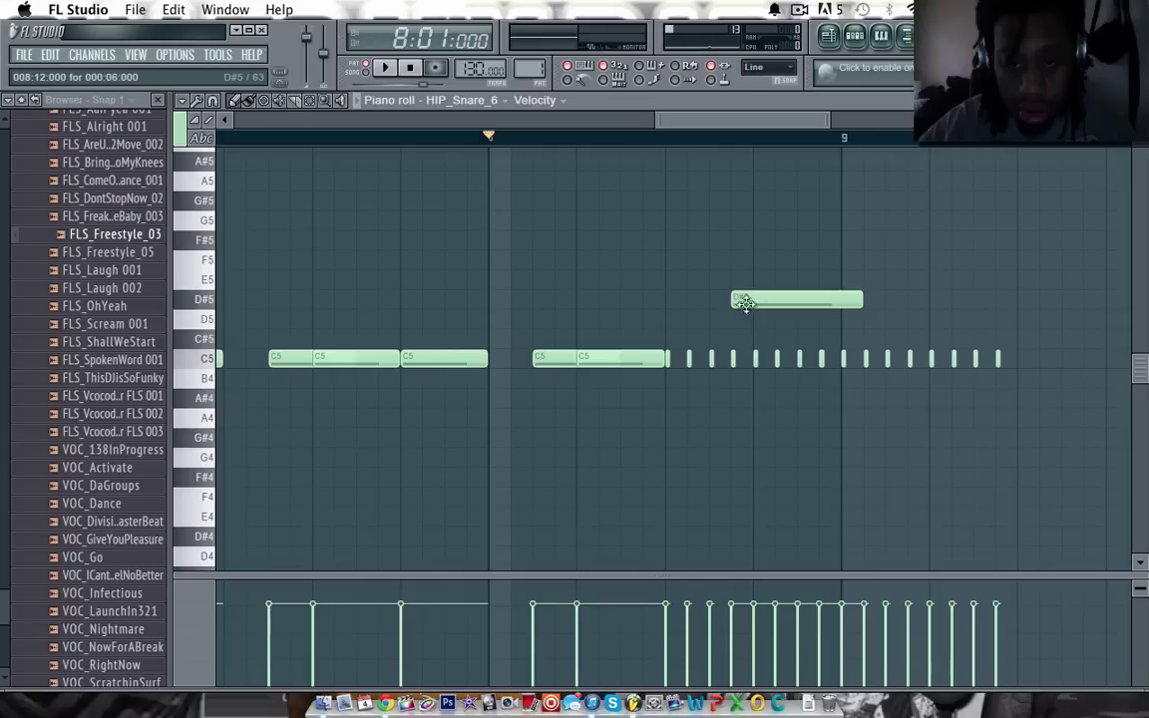
{"action": "right_click", "coordinate": [760, 301]}
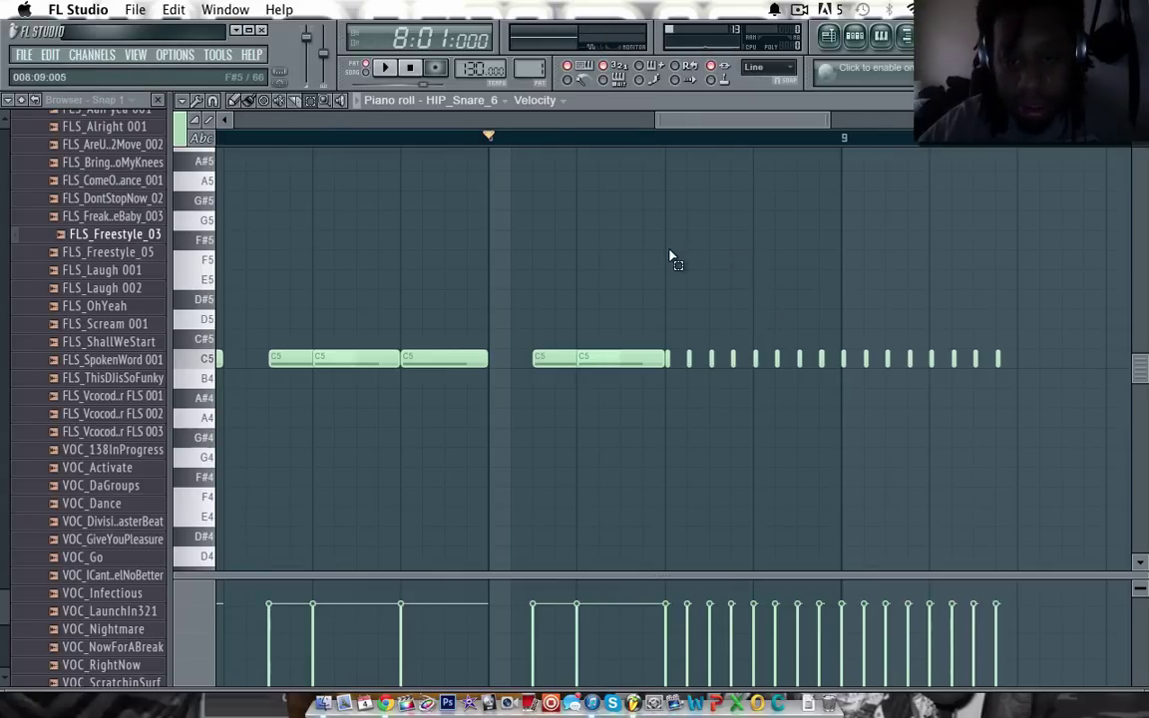
Step: Compress the run of short snare notes to half its length so it ends at the end of bar 8
{"action": "left_click_drag", "start_coordinate": [668, 235], "coordinate": [1012, 394]}
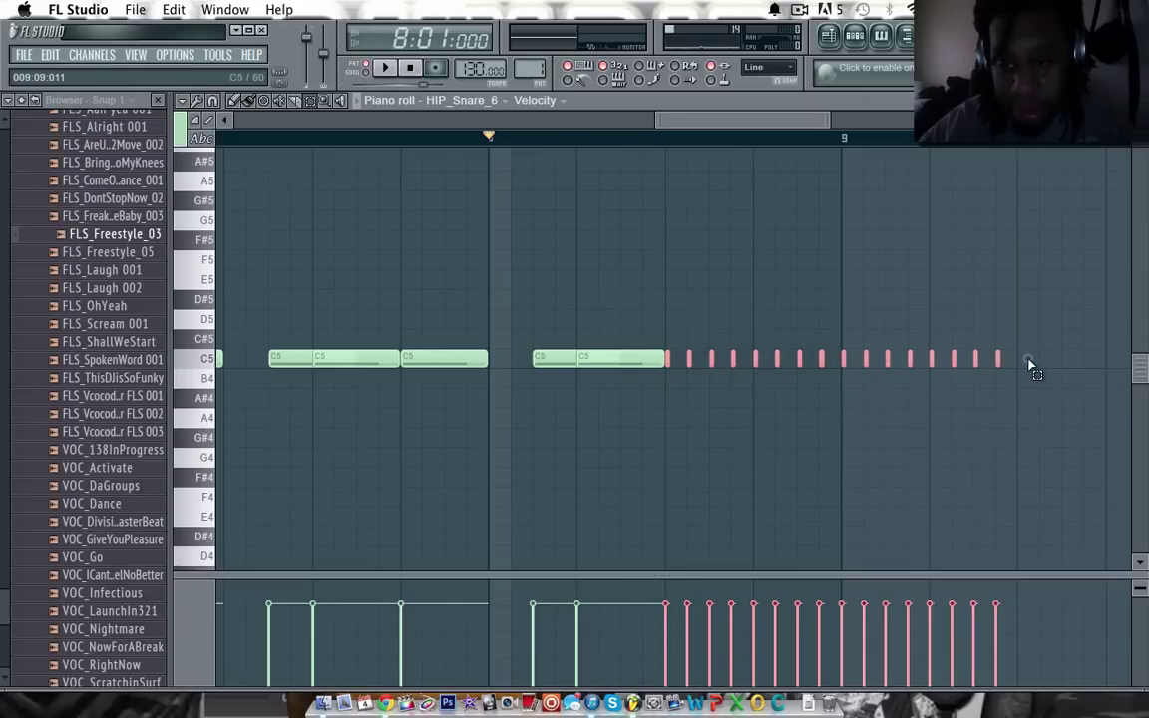
{"action": "left_click", "coordinate": [1030, 366]}
{"action": "mouse_move", "coordinate": [1029, 362]}
{"action": "left_mouse_down"}
{"action": "mouse_move", "coordinate": [681, 361]}
{"action": "mouse_move", "coordinate": [676, 371]}
{"action": "left_mouse_up"}
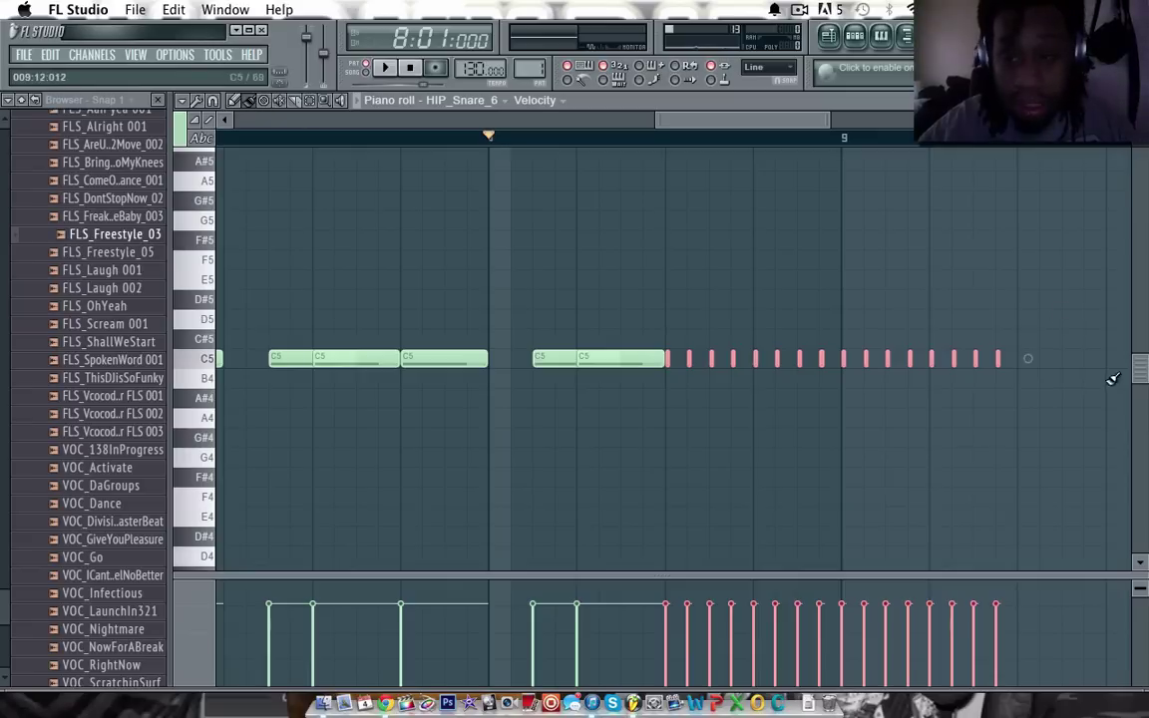
{"action": "left_click_drag", "start_coordinate": [1024, 360], "coordinate": [856, 396]}
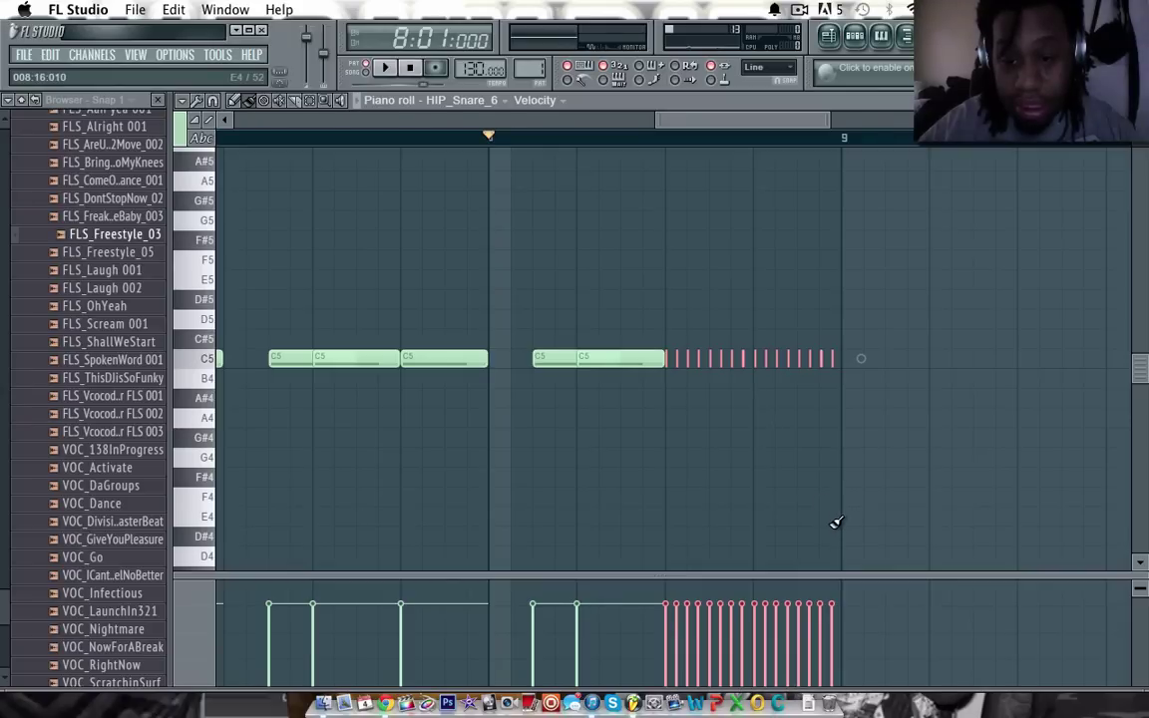
Step: Step the second half of the bar 8 snare roll down in pitch from B4 to F4, and play it from bar 8
{"action": "left_click_drag", "start_coordinate": [833, 525], "coordinate": [798, 448]}
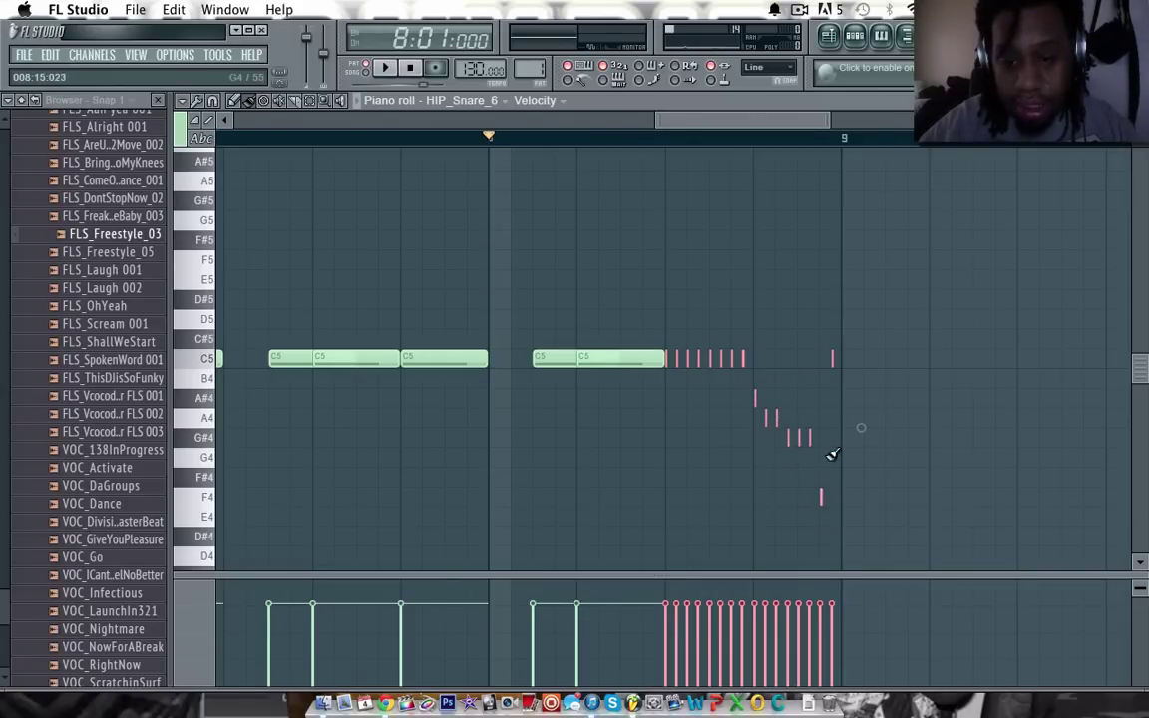
{"action": "mouse_move", "coordinate": [828, 458]}
{"action": "left_mouse_down"}
{"action": "mouse_move", "coordinate": [855, 504]}
{"action": "mouse_move", "coordinate": [820, 464]}
{"action": "left_mouse_up"}
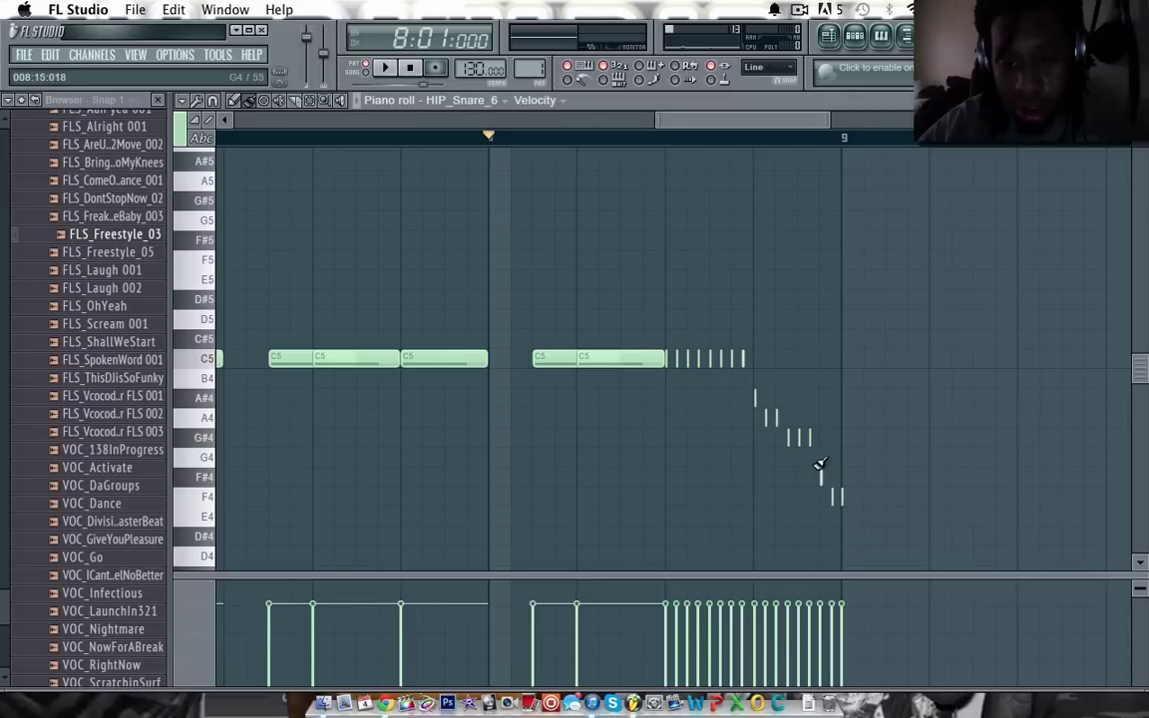
{"action": "left_click_drag", "start_coordinate": [768, 389], "coordinate": [760, 377]}
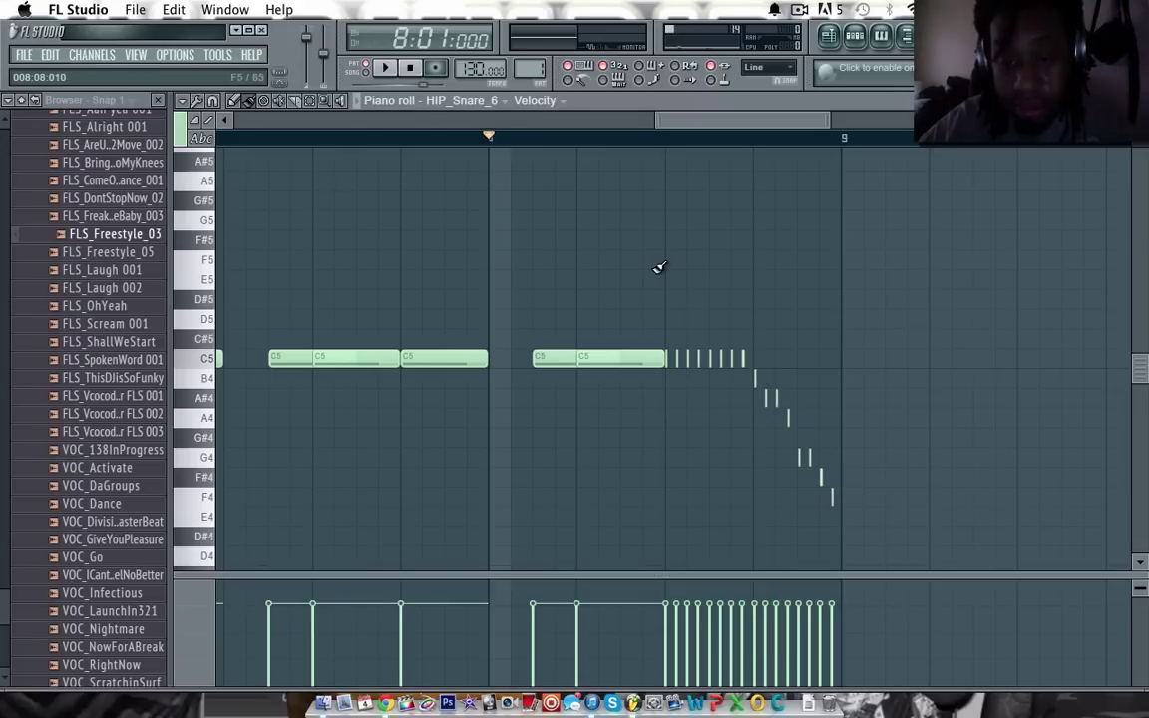
{"action": "key", "text": "space"}
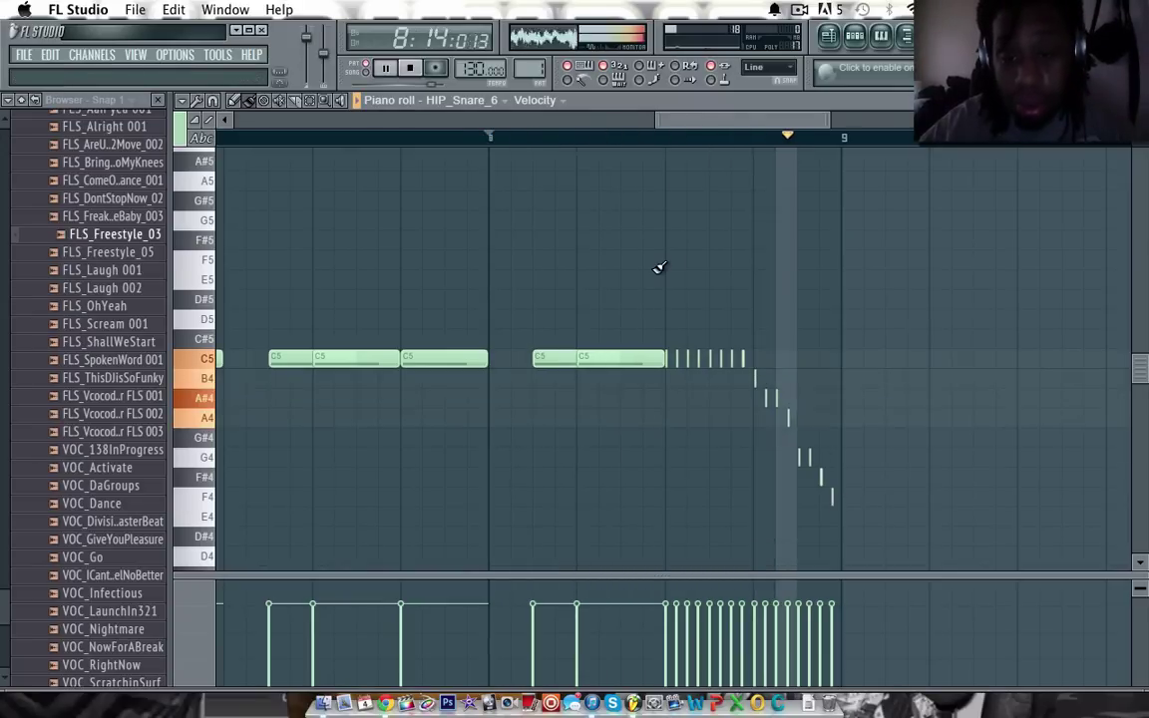
{"action": "left_click", "coordinate": [1138, 100]}
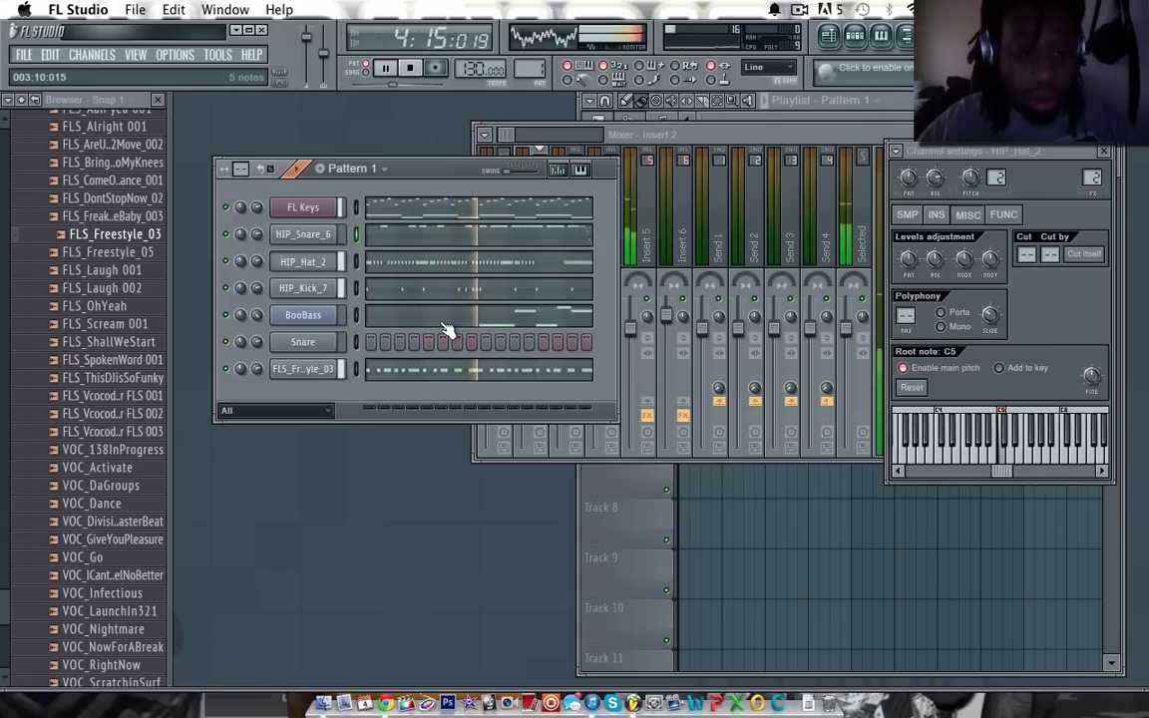
Step: Preview the FLS_Vcocoder FLS 002 sample and collapse the Vocals folder in the browser
{"action": "left_click", "coordinate": [60, 415]}
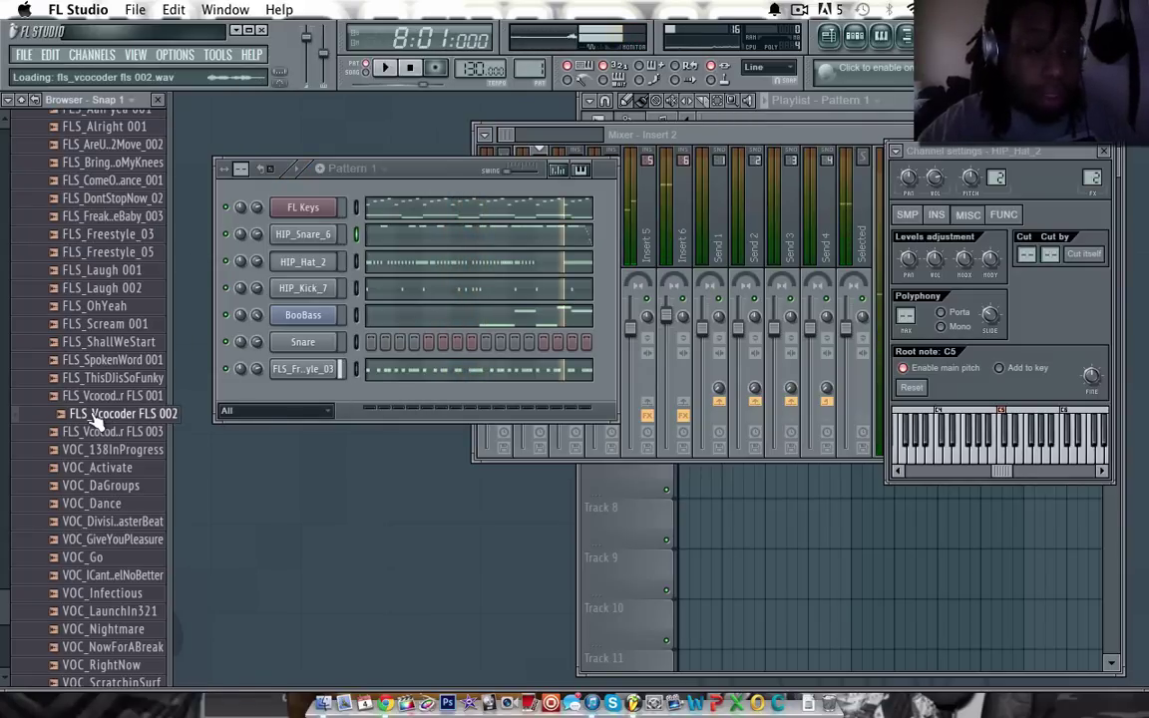
{"action": "scroll", "coordinate": [97, 423], "scroll_direction": "up", "scroll_amount": 6}
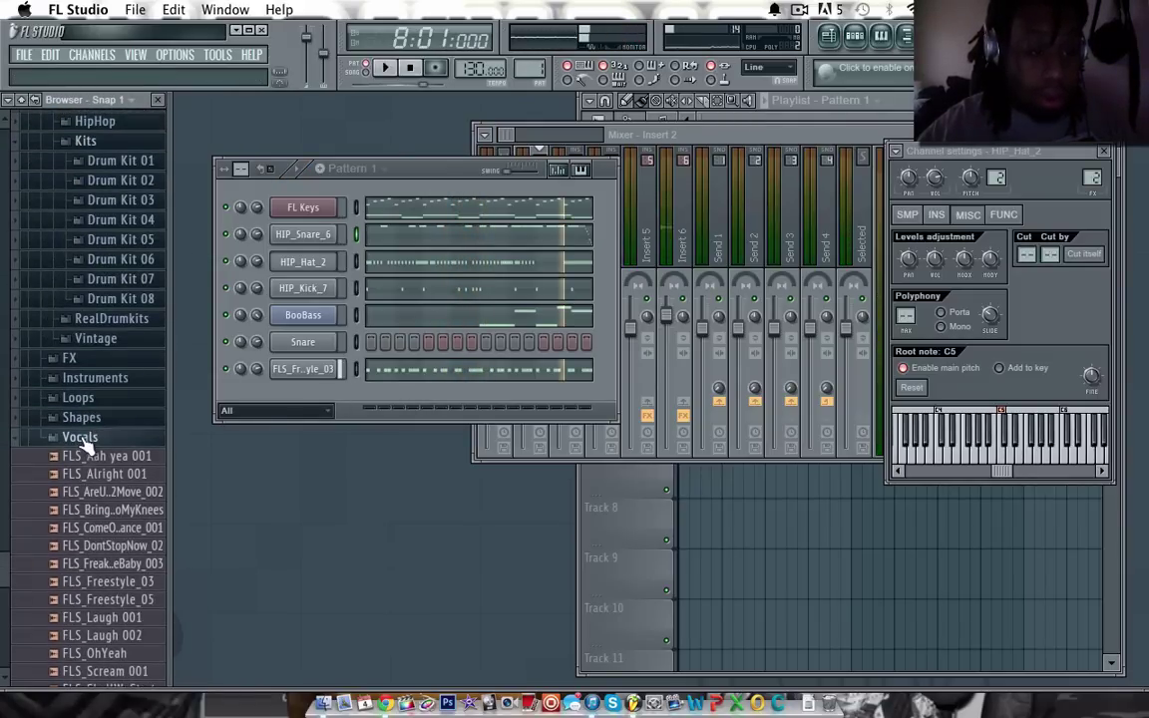
{"action": "left_click", "coordinate": [83, 440]}
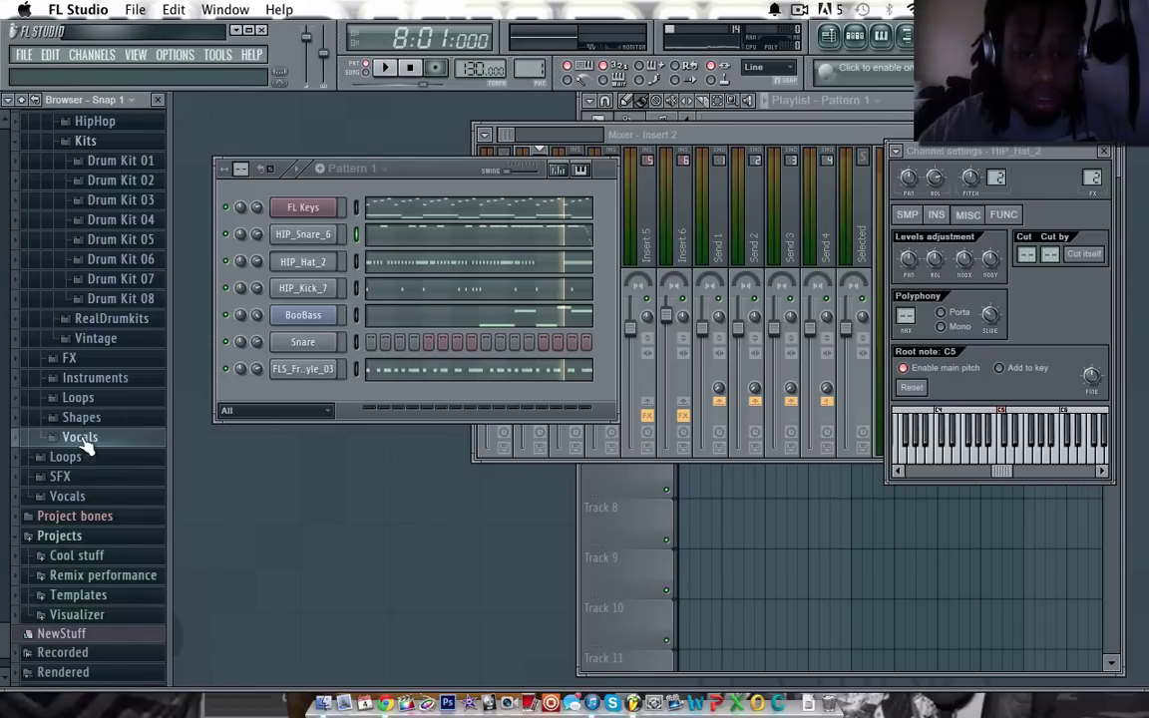
{"action": "right_click", "coordinate": [302, 343]}
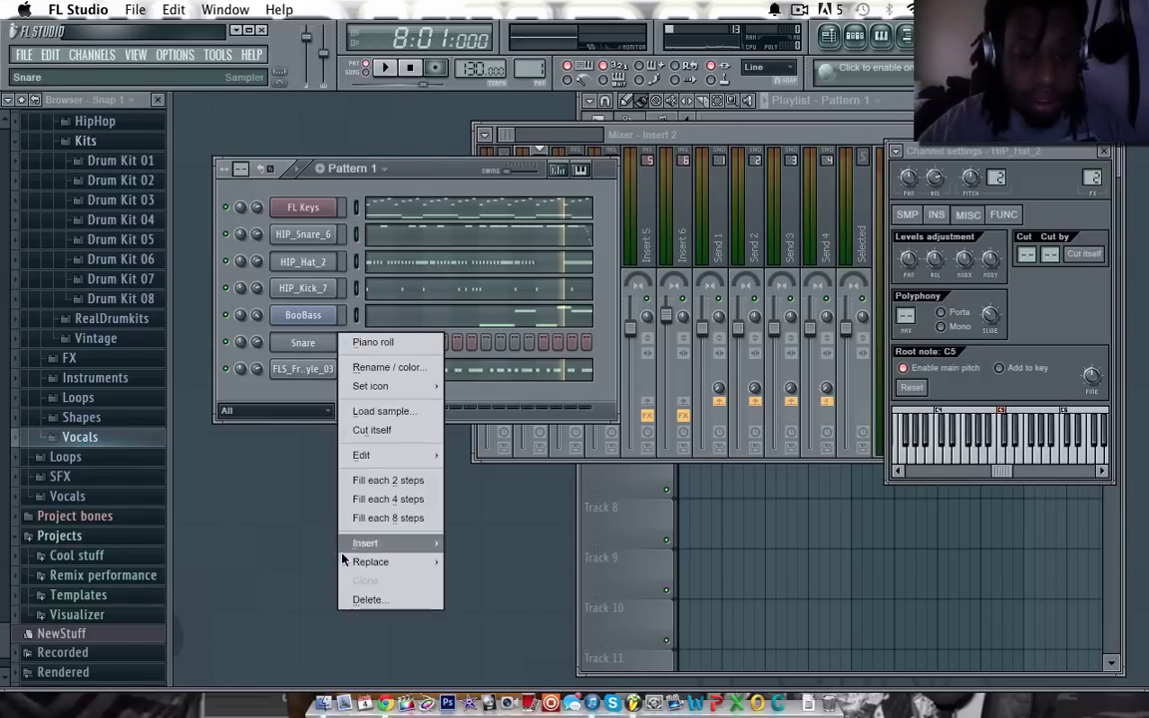
{"action": "mouse_move", "coordinate": [365, 542]}
{"action": "left_click", "coordinate": [256, 481]}
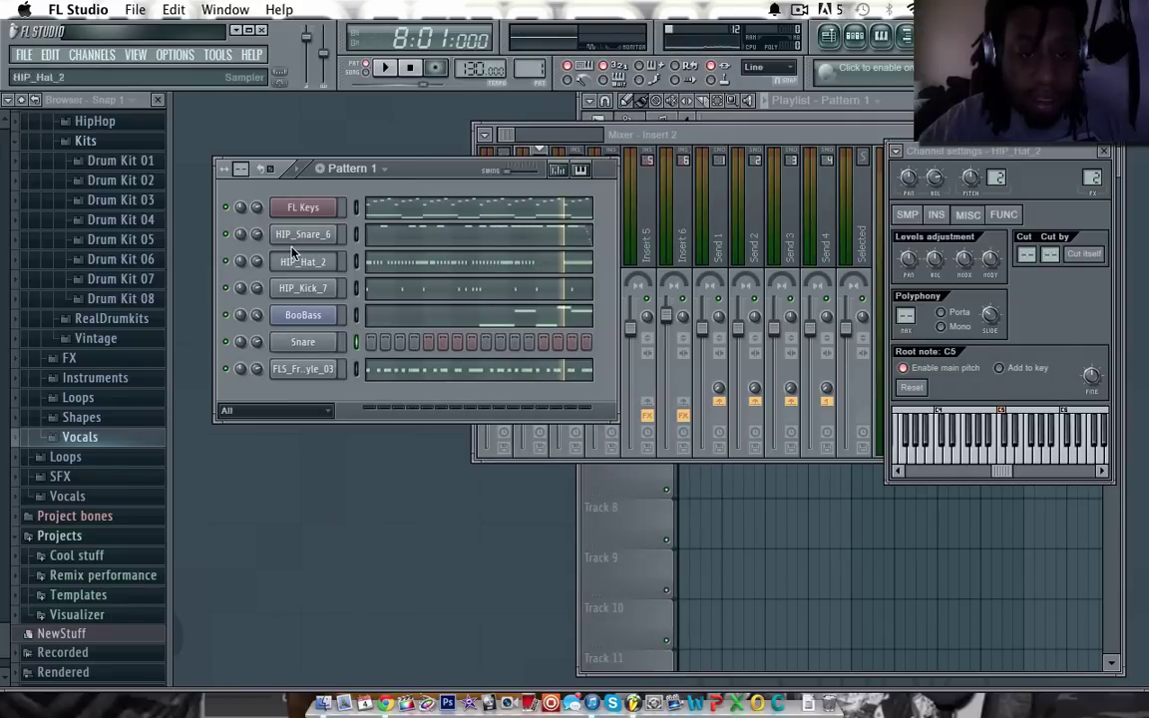
Step: Copy the FL Keys notes and paste them into the Snare channel
{"action": "right_click", "coordinate": [304, 208]}
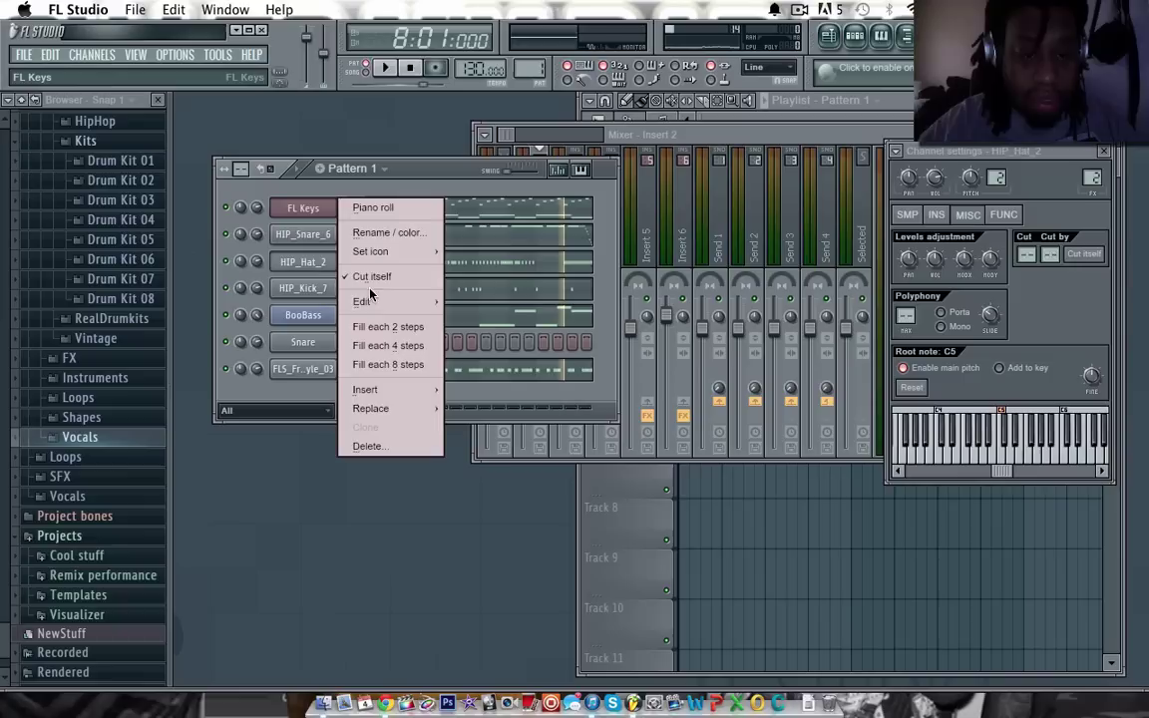
{"action": "mouse_move", "coordinate": [364, 300]}
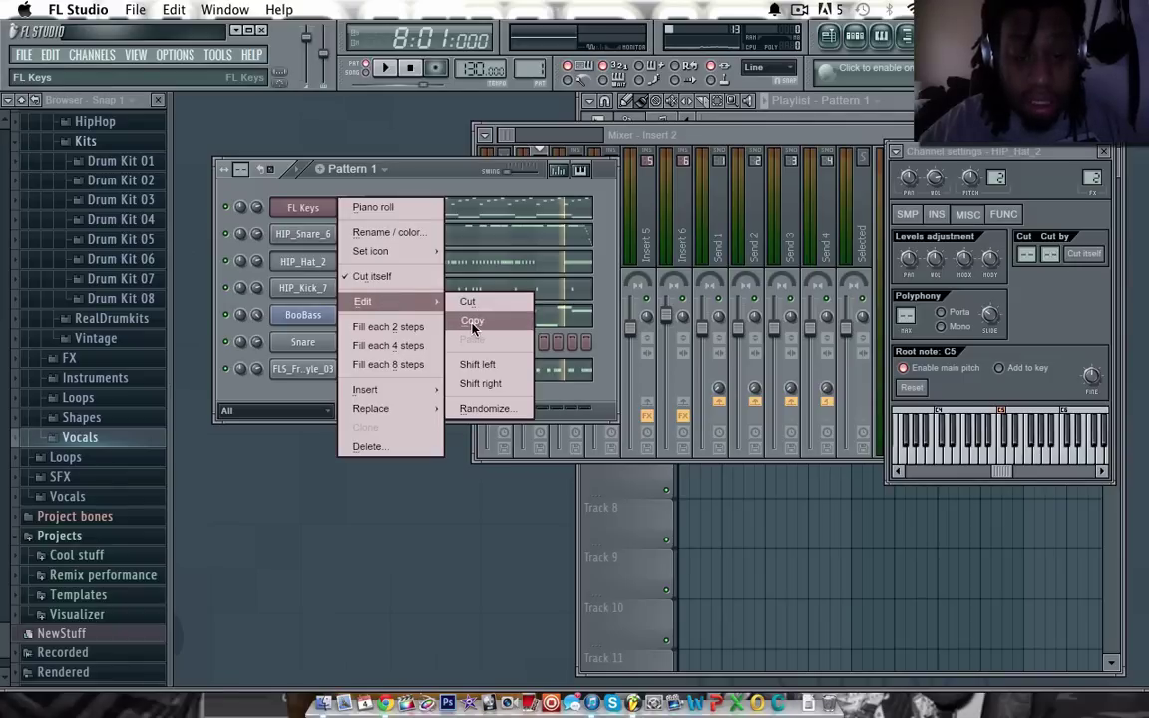
{"action": "left_click", "coordinate": [472, 325]}
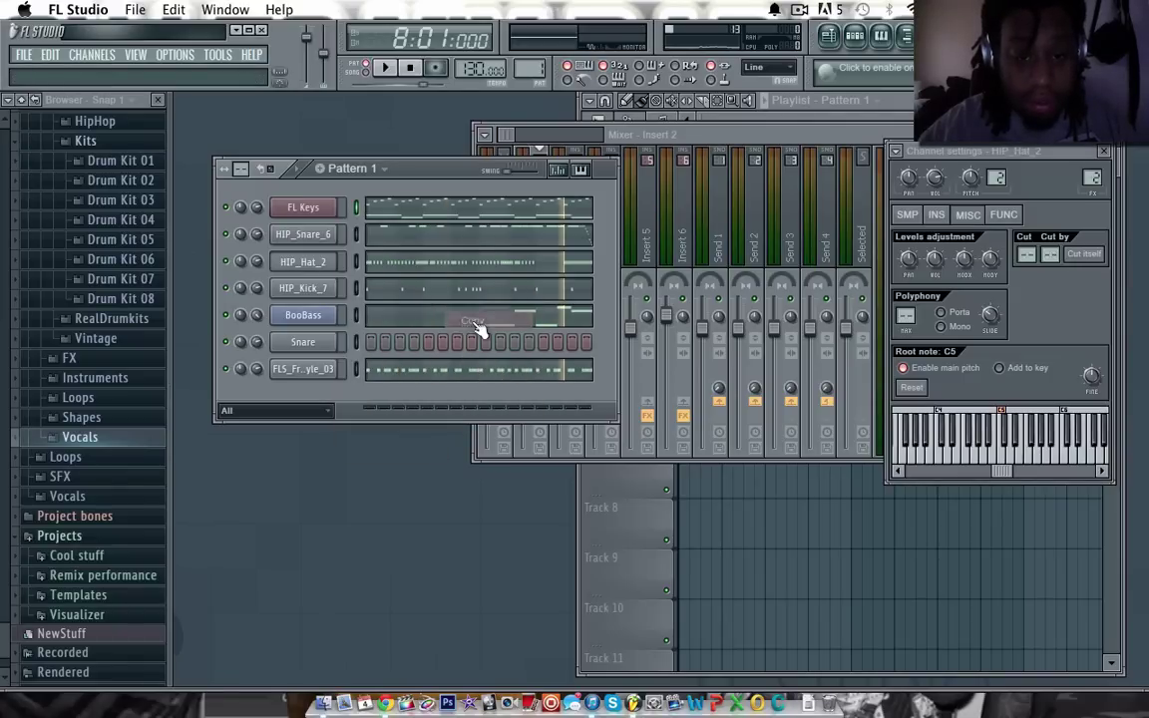
{"action": "right_click", "coordinate": [305, 344]}
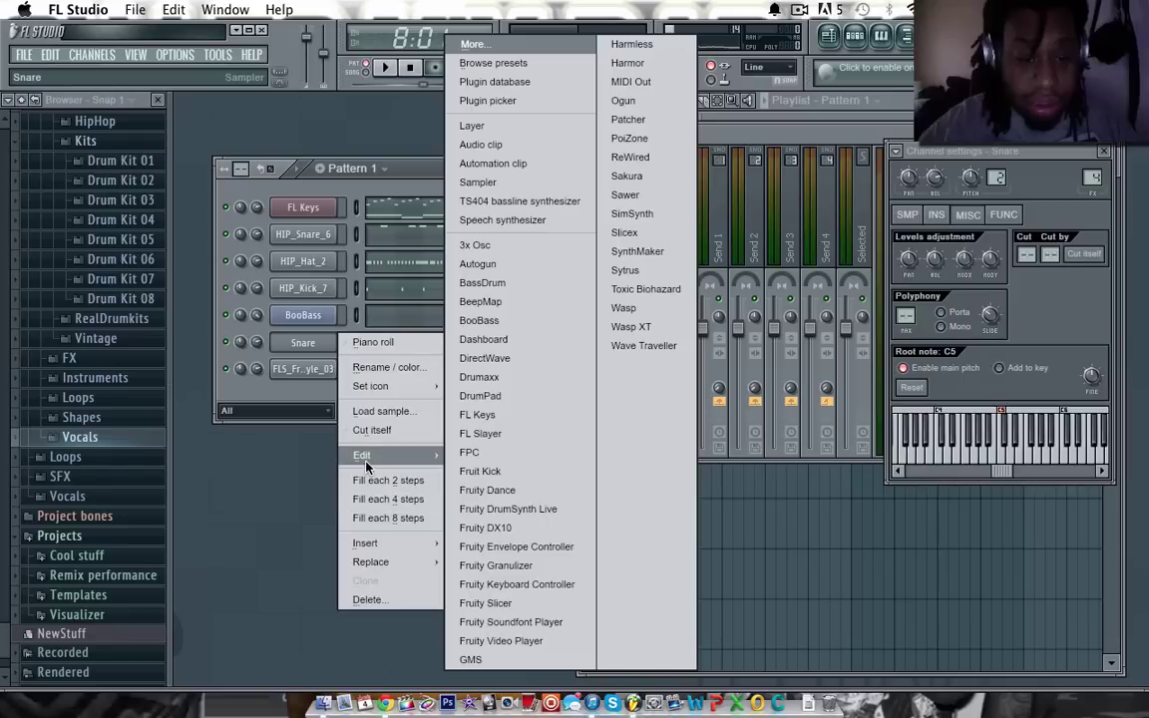
{"action": "mouse_move", "coordinate": [365, 466]}
{"action": "left_click", "coordinate": [477, 493]}
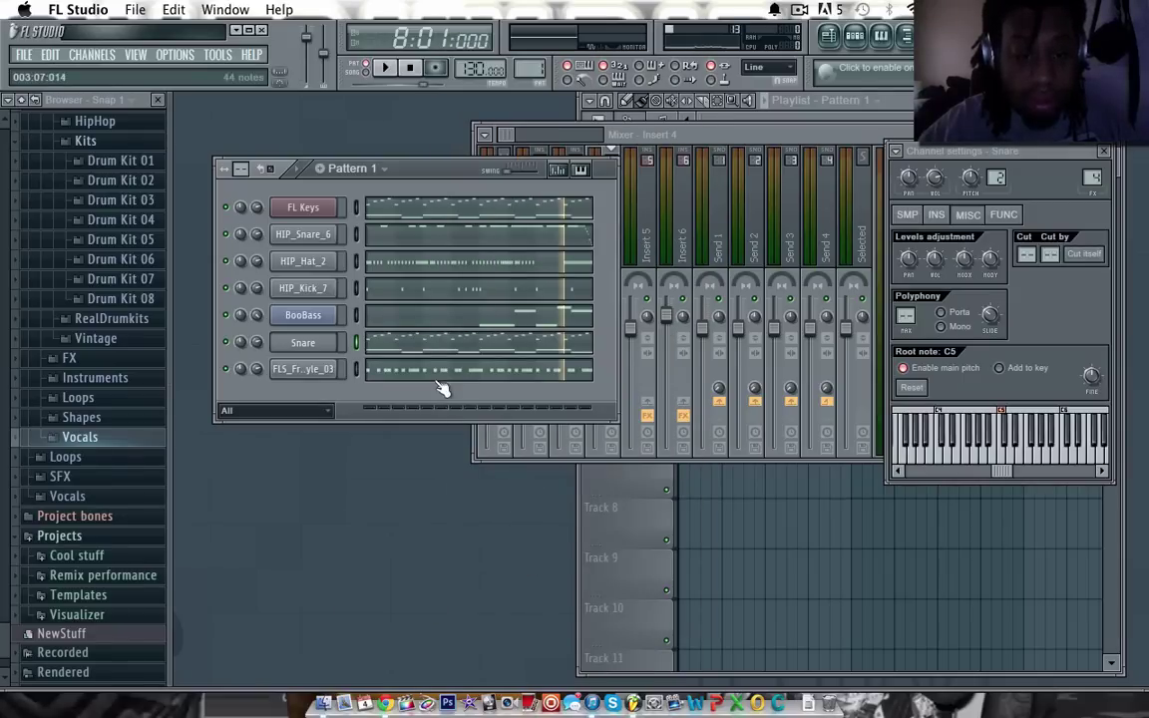
Step: Insert a Harmless synth channel at the Snare channel and bring the pattern's channel list back to the front
{"action": "right_click", "coordinate": [306, 346]}
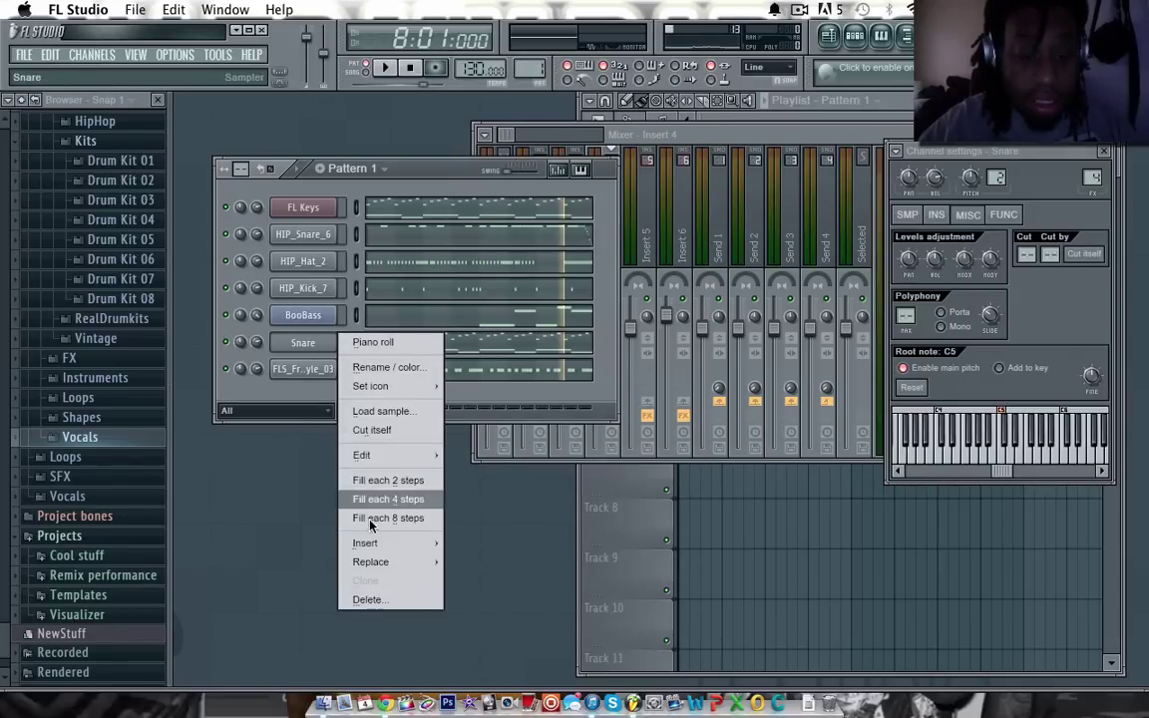
{"action": "mouse_move", "coordinate": [384, 544]}
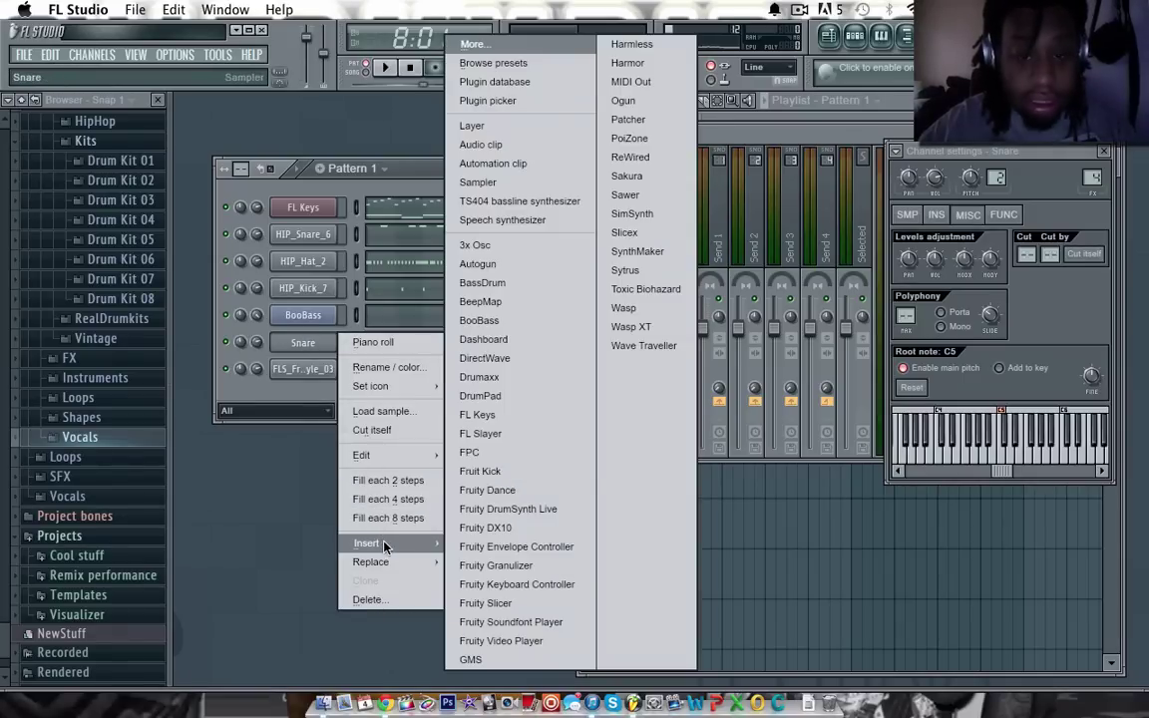
{"action": "left_click", "coordinate": [626, 45]}
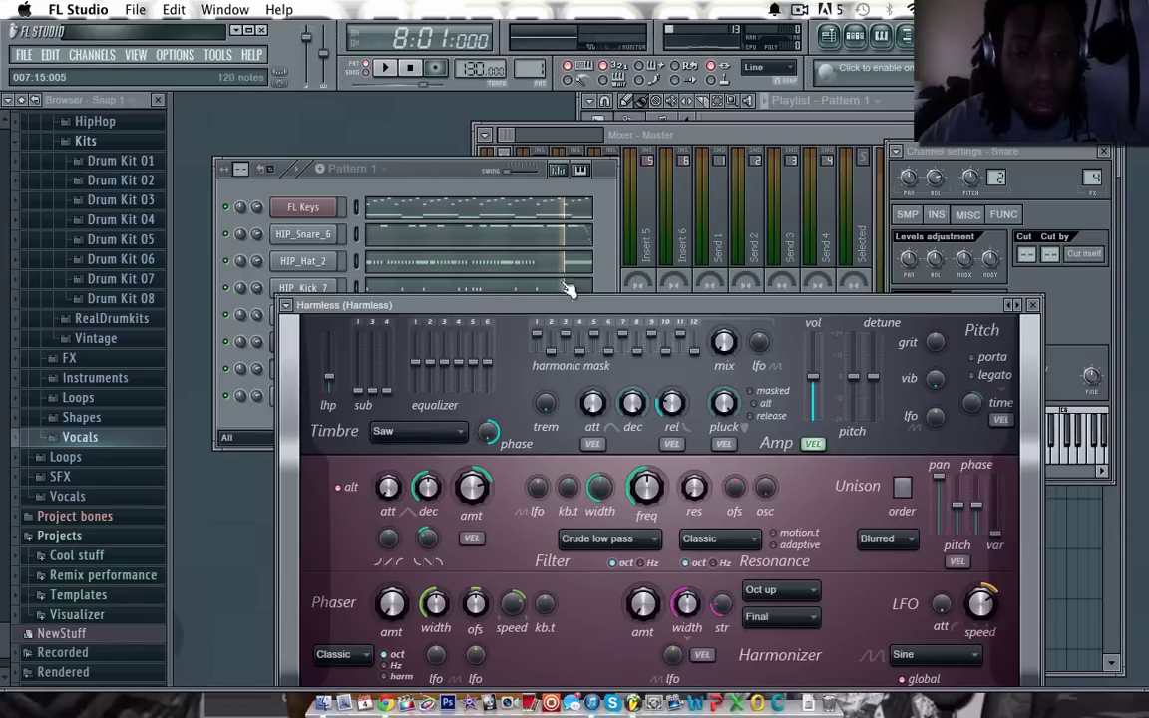
{"action": "left_click", "coordinate": [429, 174]}
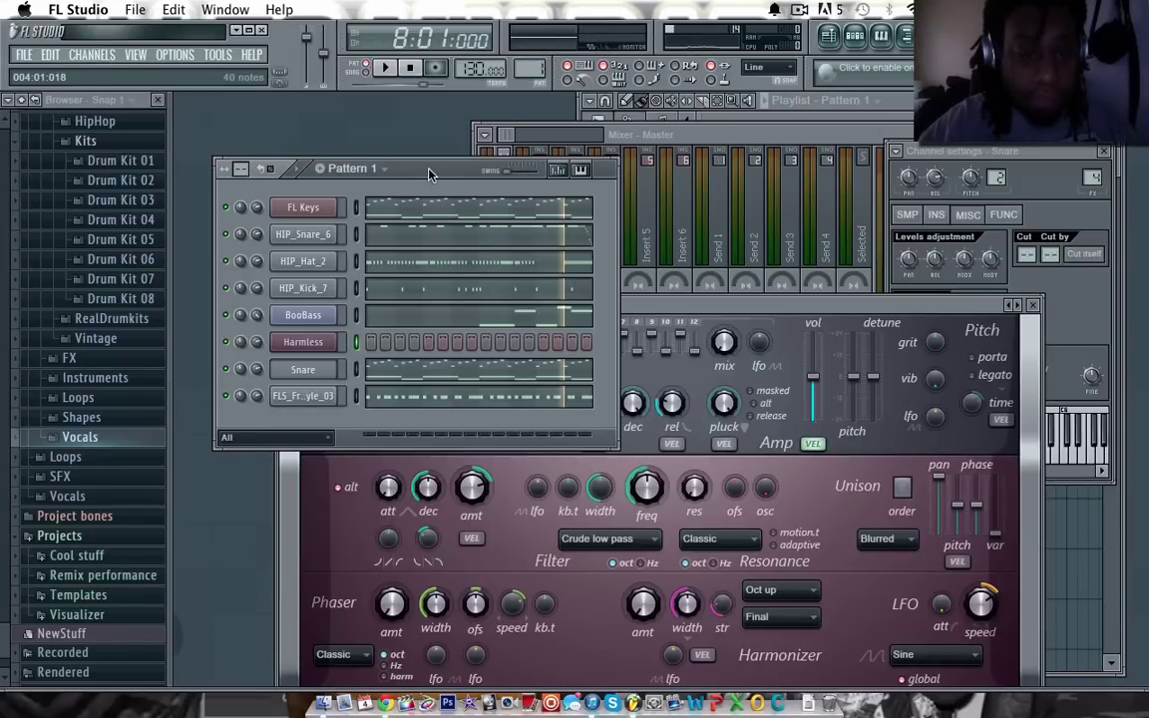
Step: Arpeggiate all notes of the Snare channel with the Default pattern, Normal direction, range 2 and Time sync
{"action": "left_click", "coordinate": [391, 377]}
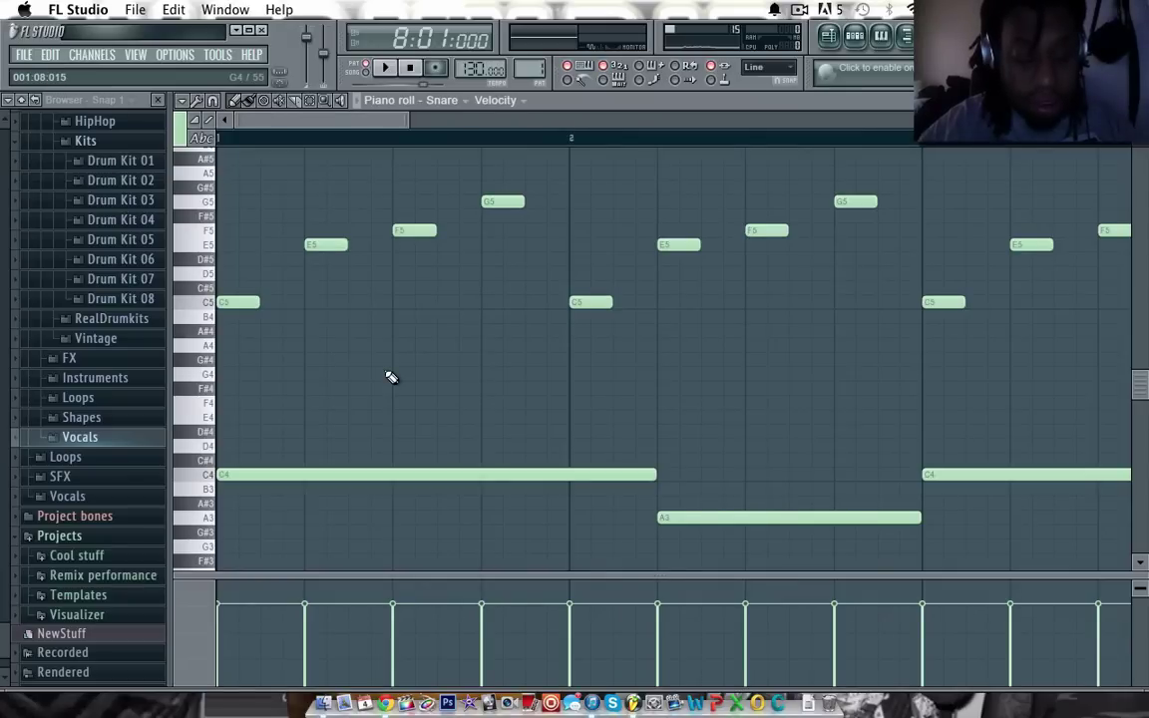
{"action": "key", "text": "ctrl+a"}
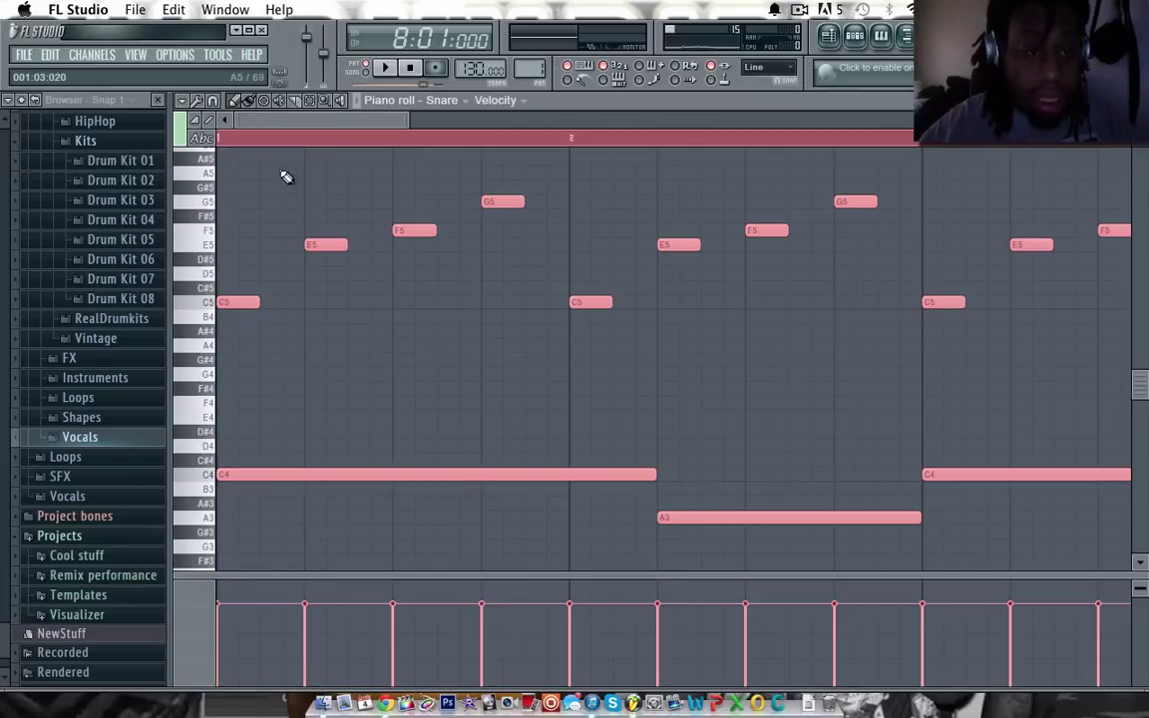
{"action": "left_click", "coordinate": [182, 100]}
{"action": "mouse_move", "coordinate": [217, 155]}
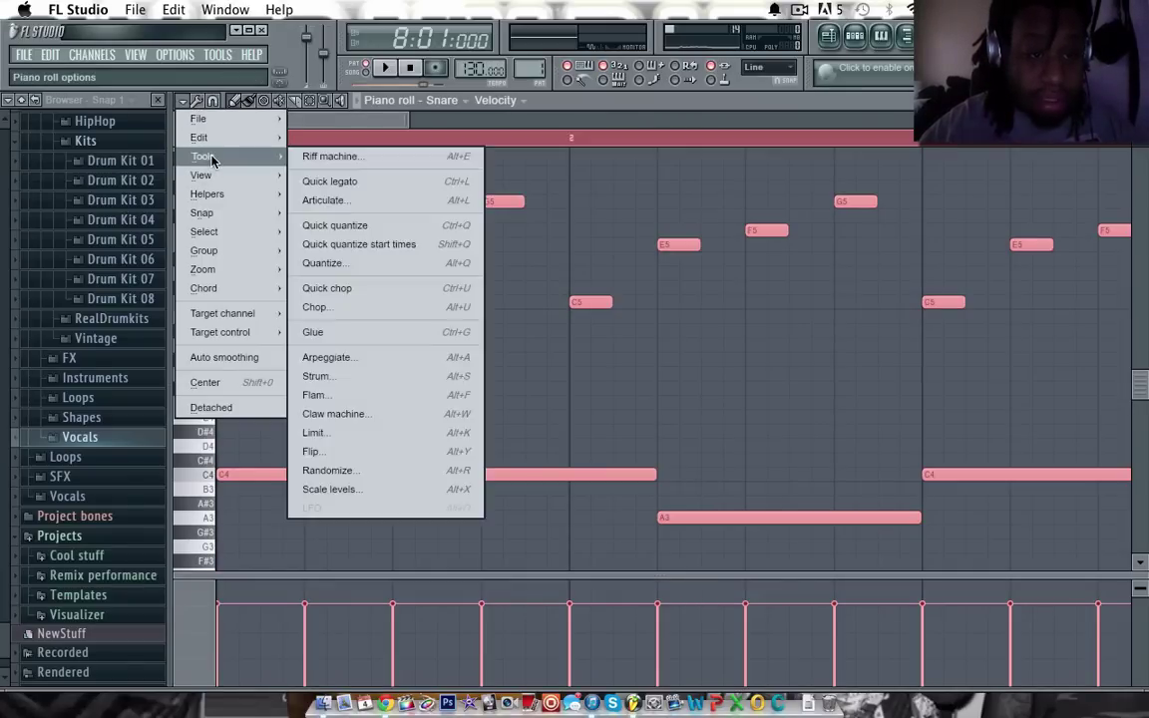
{"action": "left_click", "coordinate": [384, 358]}
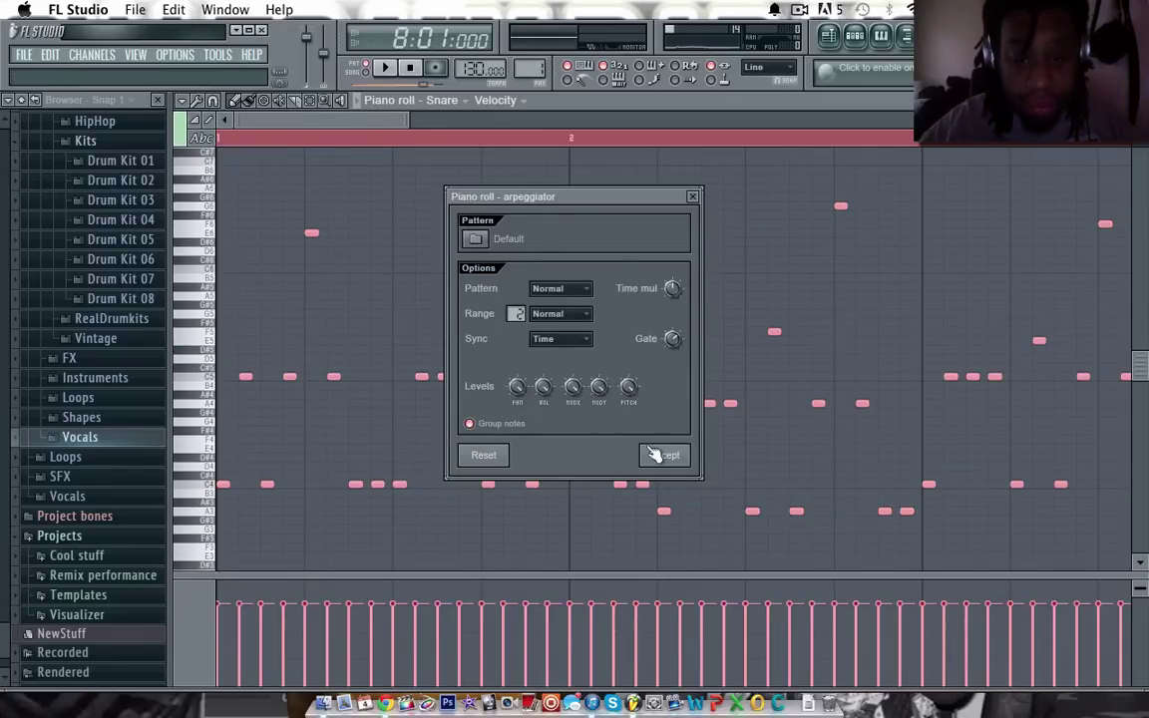
{"action": "left_click", "coordinate": [655, 454]}
{"action": "key", "text": "Escape"}
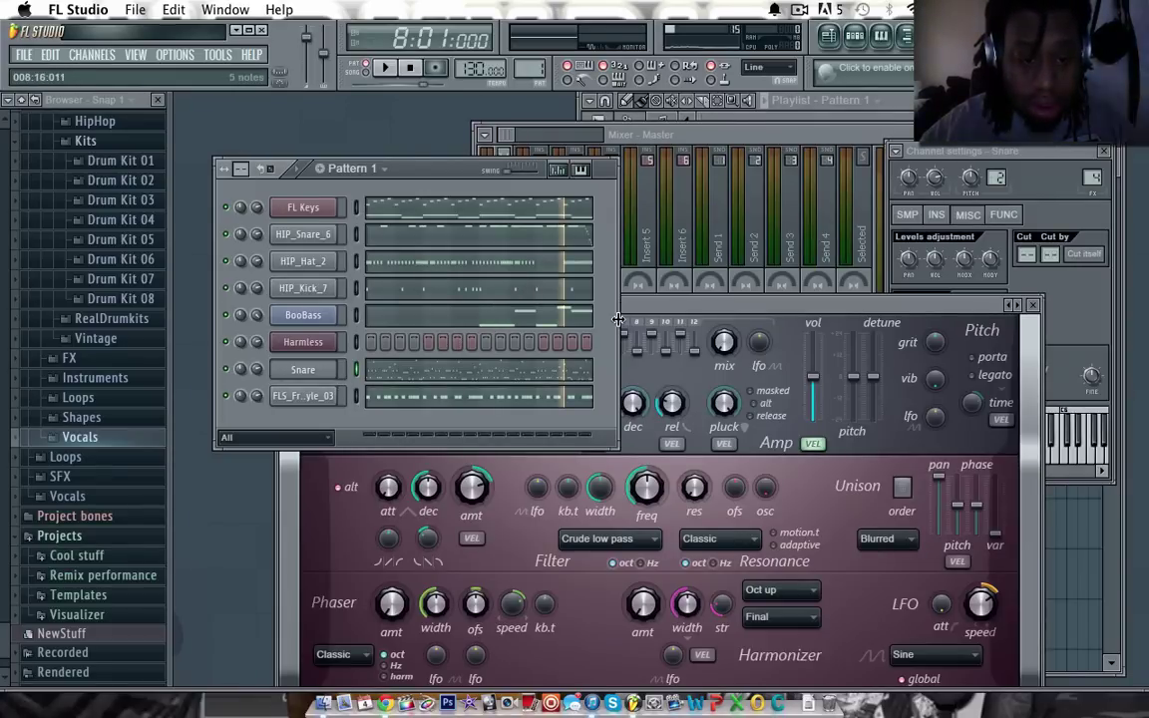
Step: Cut the arpeggiated notes from the Snare channel and paste them into the Harmless channel
{"action": "right_click", "coordinate": [304, 368]}
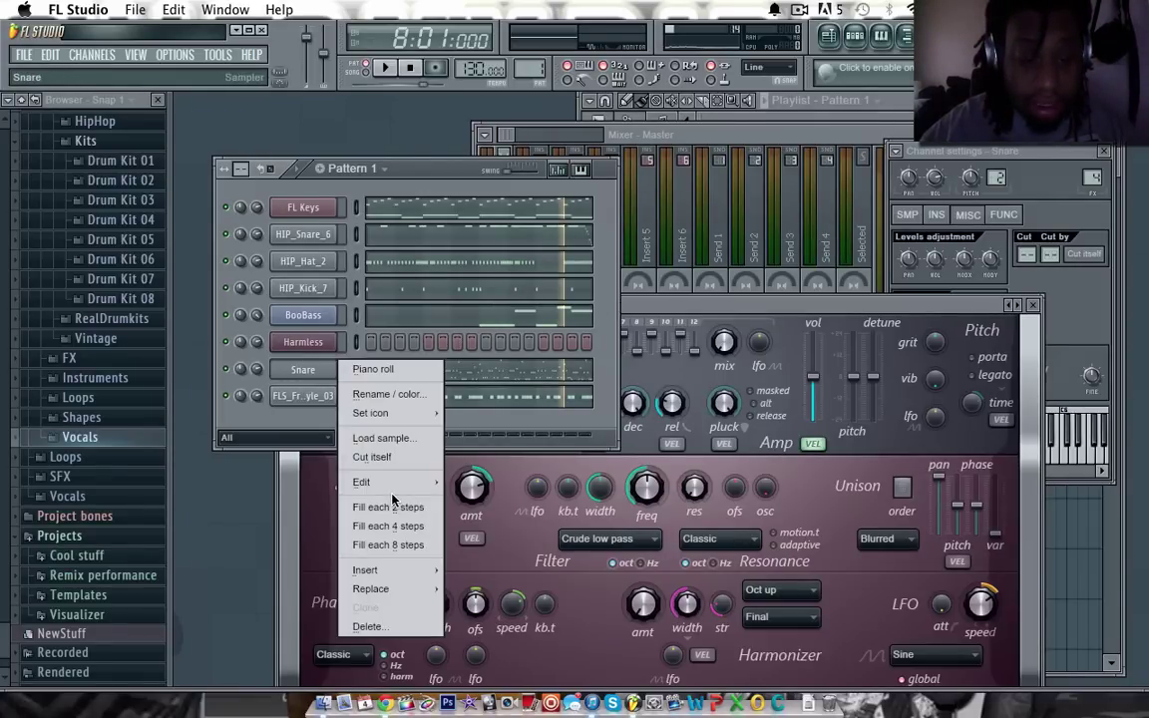
{"action": "mouse_move", "coordinate": [404, 486]}
{"action": "left_click", "coordinate": [475, 481]}
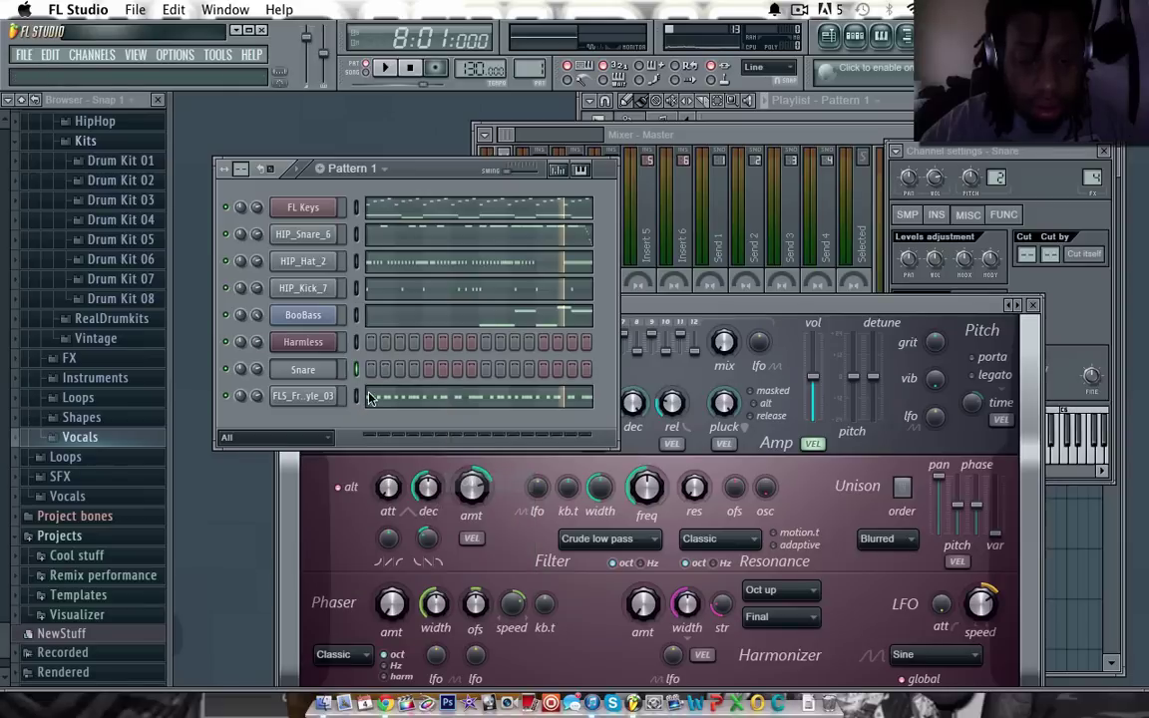
{"action": "left_click", "coordinate": [322, 349]}
{"action": "right_click", "coordinate": [330, 345]}
{"action": "mouse_move", "coordinate": [375, 442]}
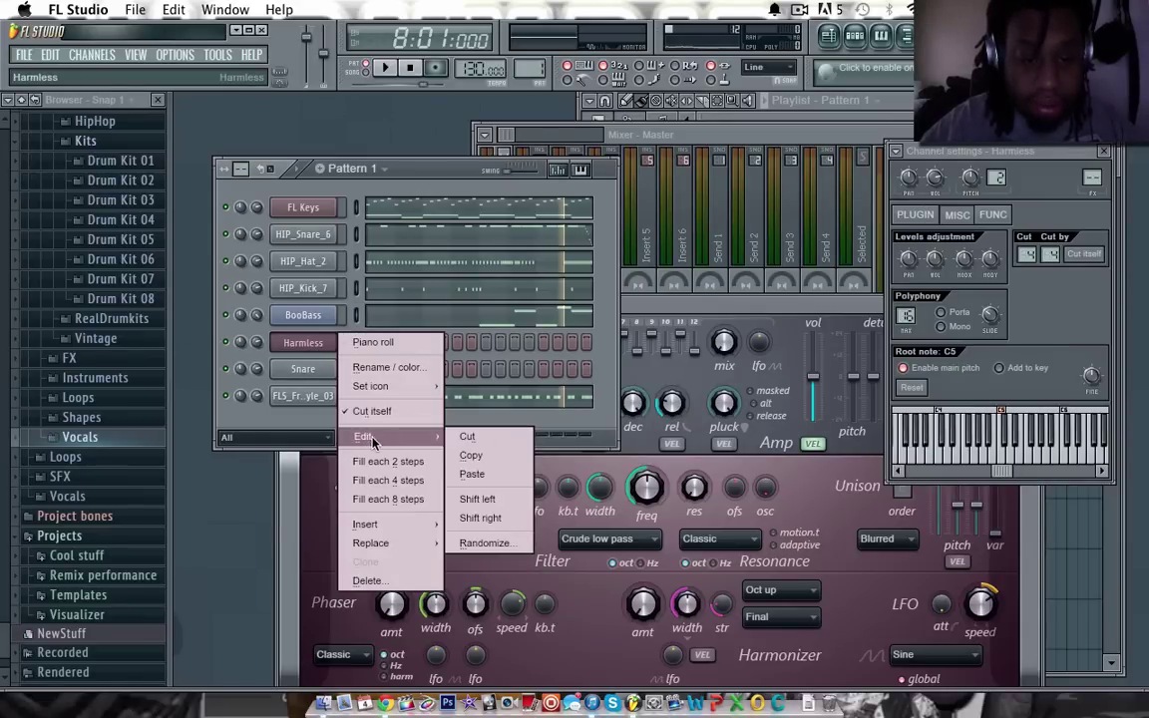
{"action": "left_click", "coordinate": [472, 473]}
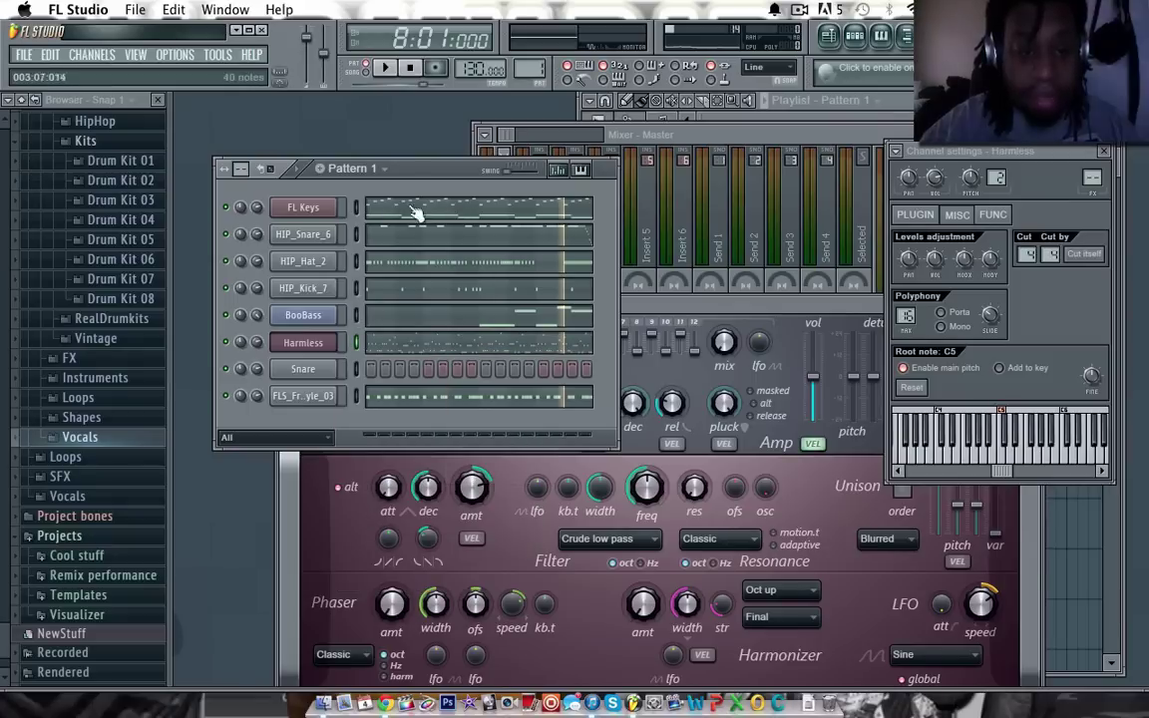
Step: Play the pattern and lower the Harmless channel's volume
{"action": "key", "text": "space"}
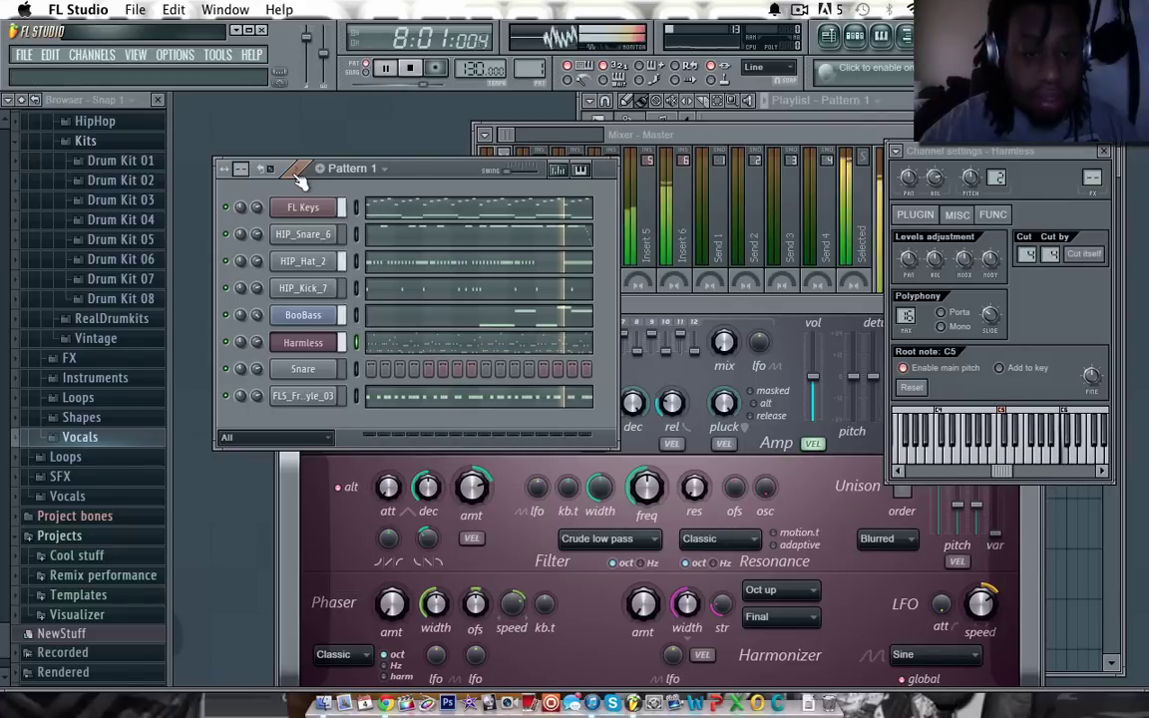
{"action": "left_click", "coordinate": [640, 309]}
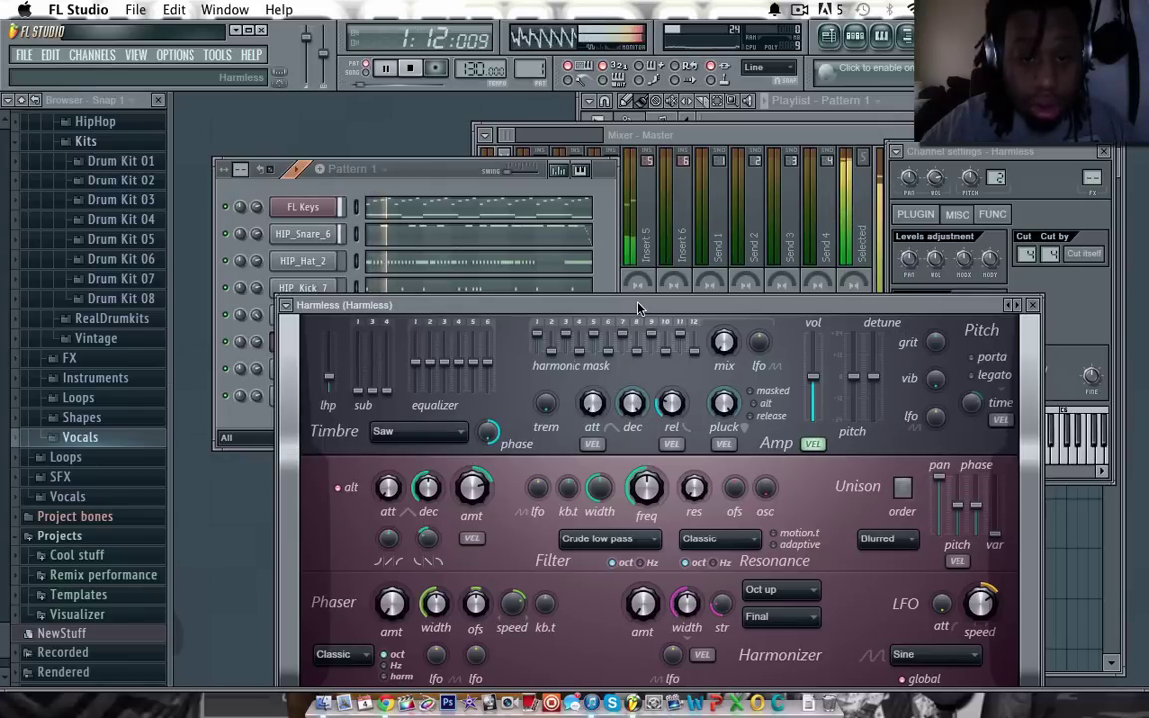
{"action": "left_click_drag", "start_coordinate": [639, 309], "coordinate": [832, 220]}
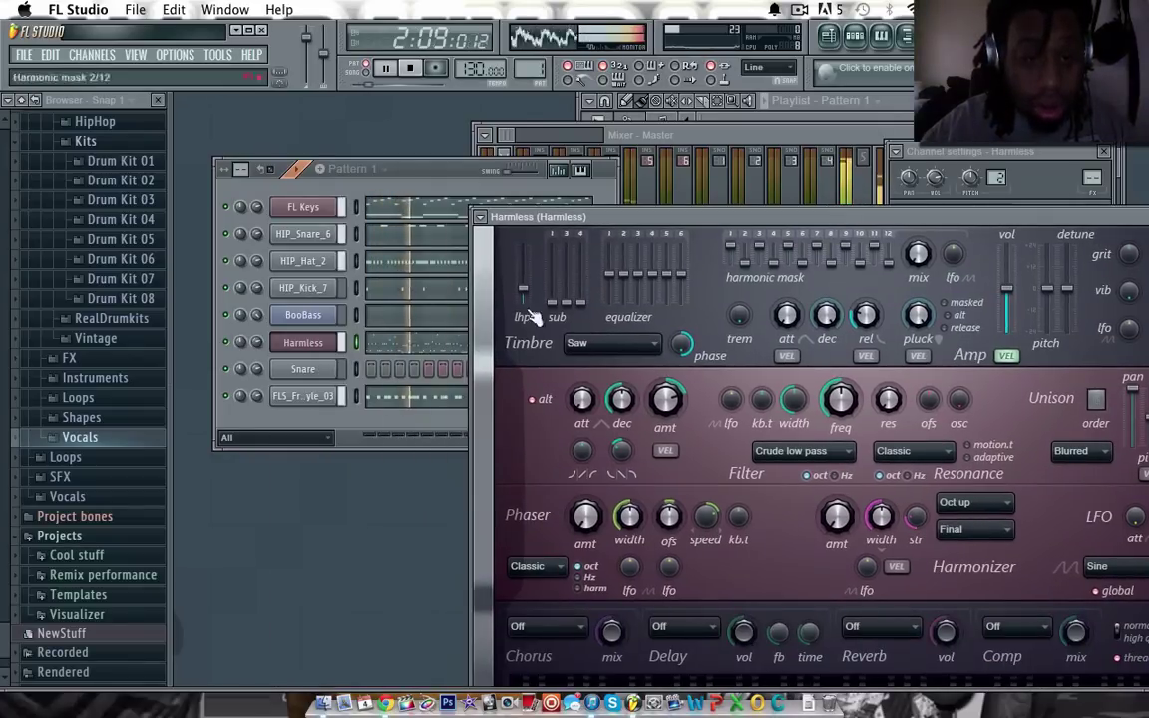
{"action": "left_click", "coordinate": [275, 344]}
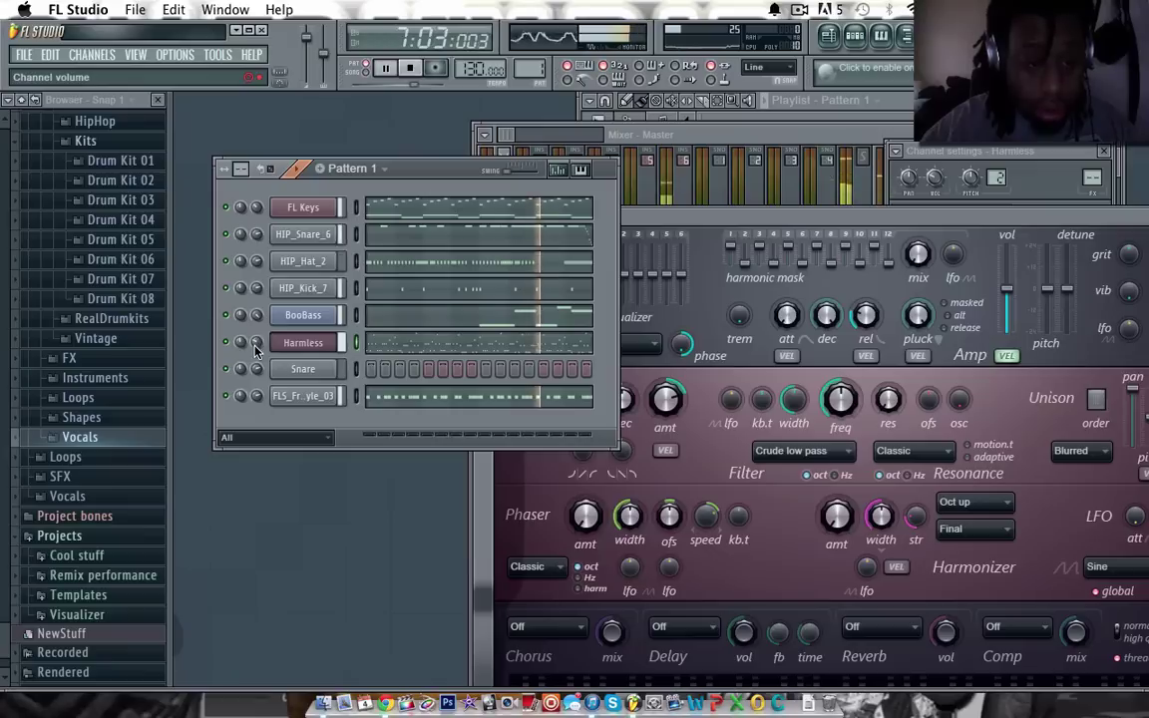
{"action": "left_click_drag", "start_coordinate": [258, 342], "coordinate": [257, 372]}
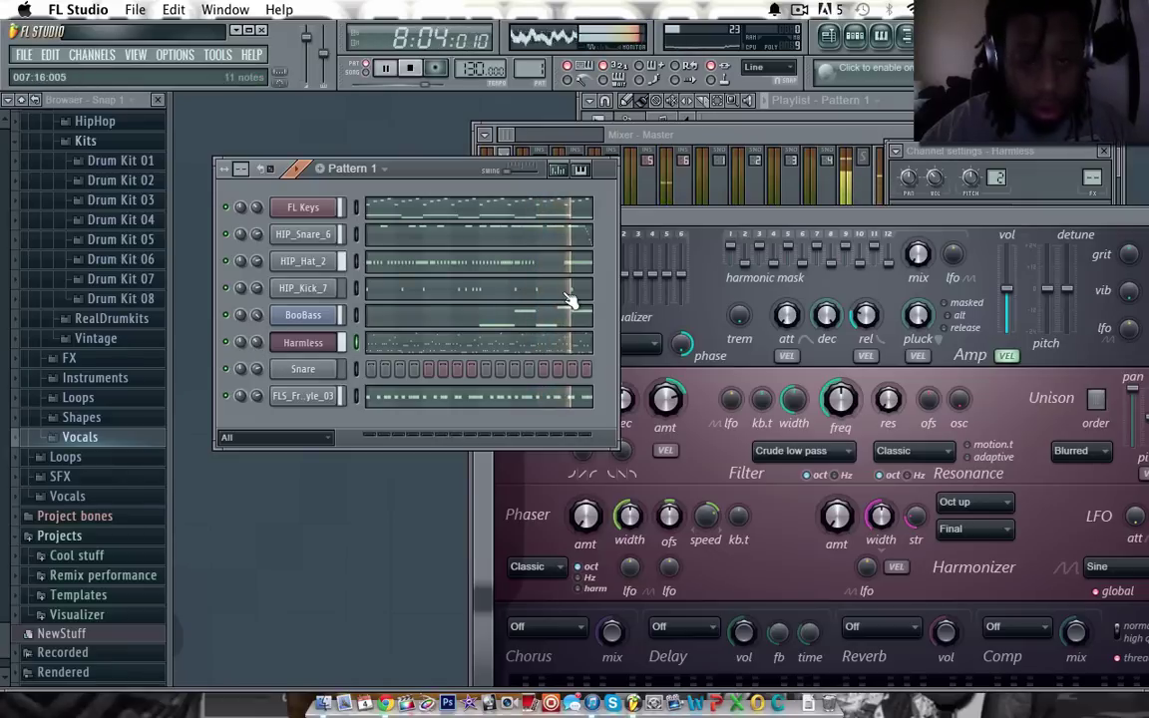
Step: Switch the Harmless synth to the Additivesphere FG preset while the pattern plays
{"action": "left_click", "coordinate": [632, 217]}
{"action": "left_click_drag", "start_coordinate": [631, 219], "coordinate": [365, 311]}
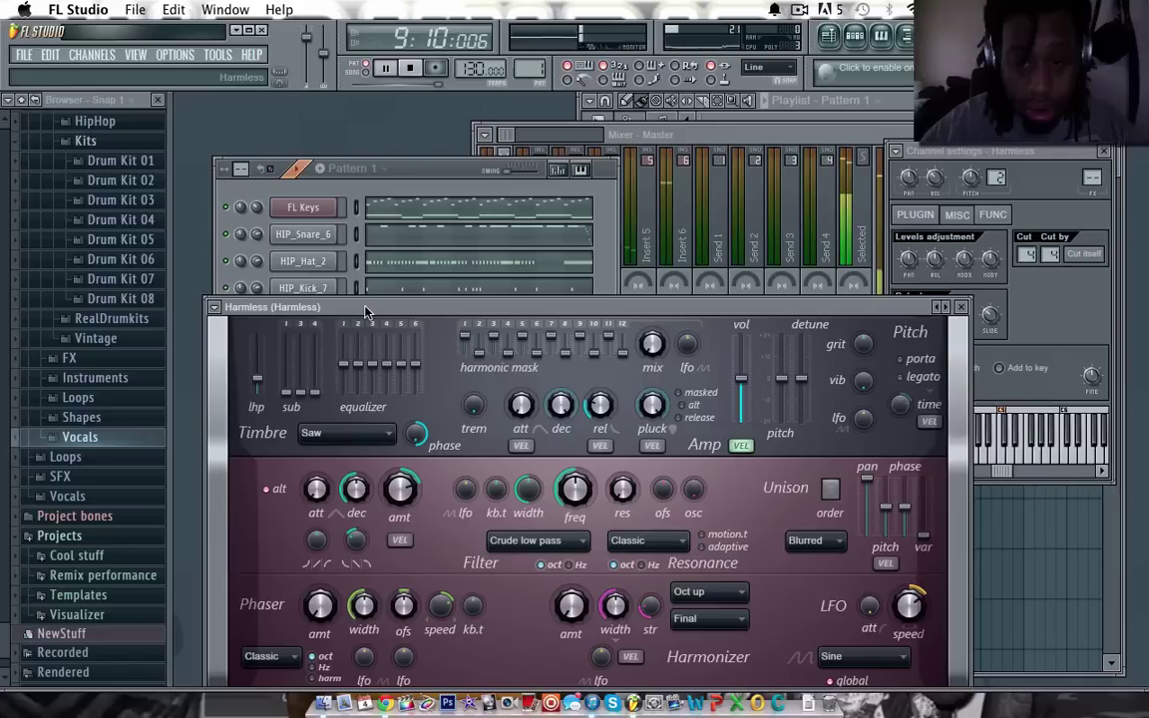
{"action": "left_click", "coordinate": [945, 307]}
{"action": "left_click", "coordinate": [953, 315]}
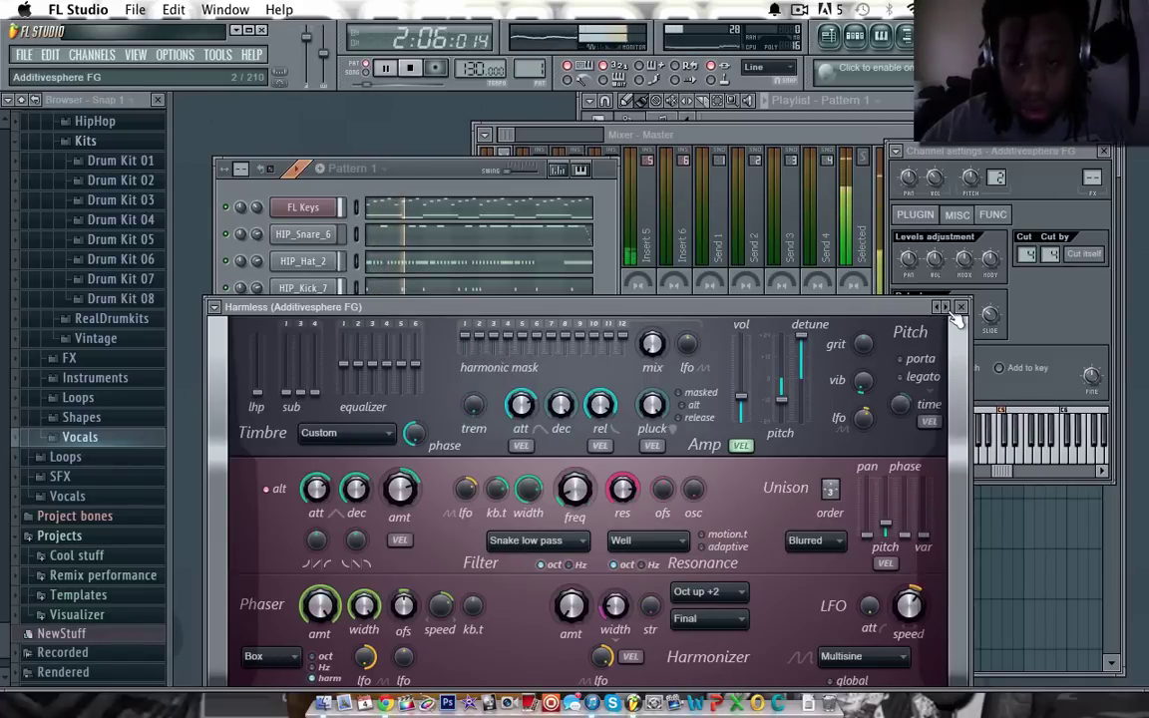
Step: Audition further Harmless presets, settle on Bit Wobbly AG, and lower the FL Keys channel's volume
{"action": "left_click", "coordinate": [954, 314]}
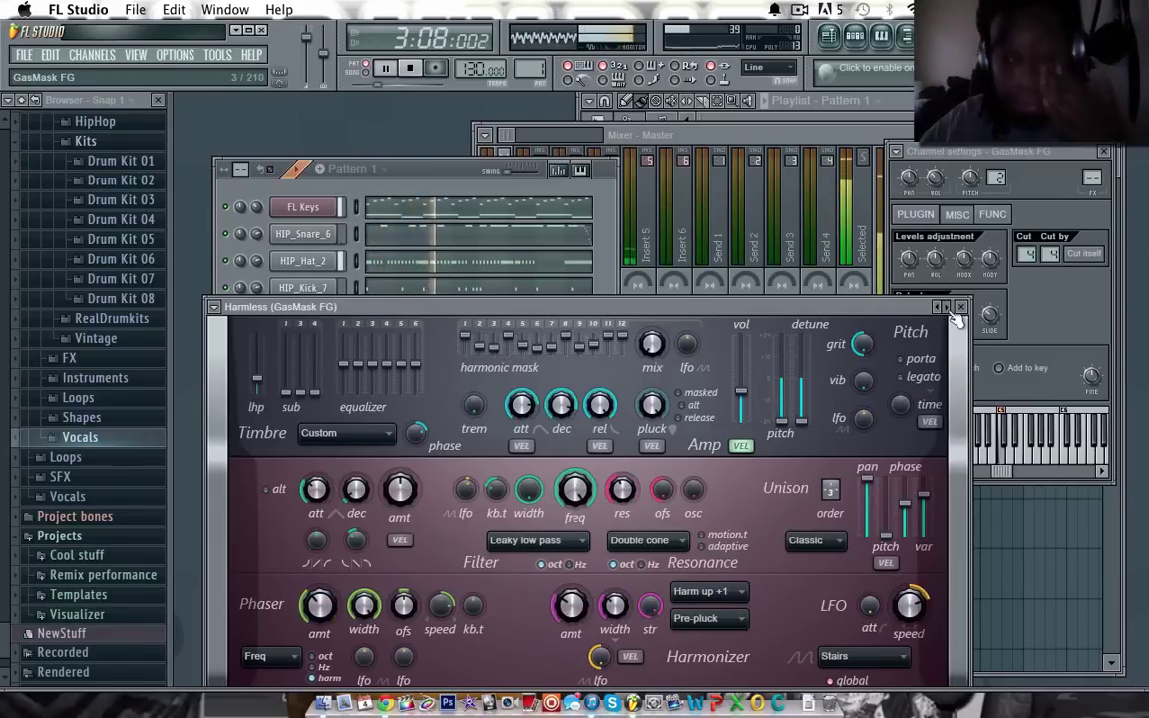
{"action": "left_click", "coordinate": [954, 314]}
{"action": "right_click", "coordinate": [951, 313]}
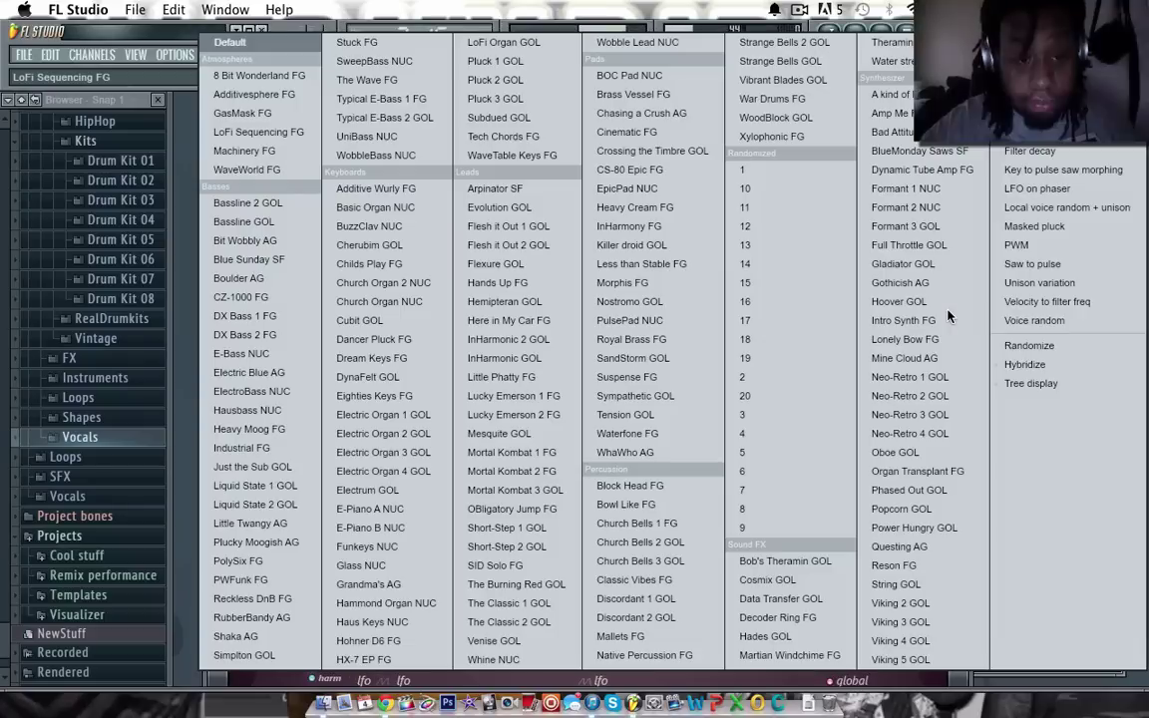
{"action": "left_click", "coordinate": [293, 206]}
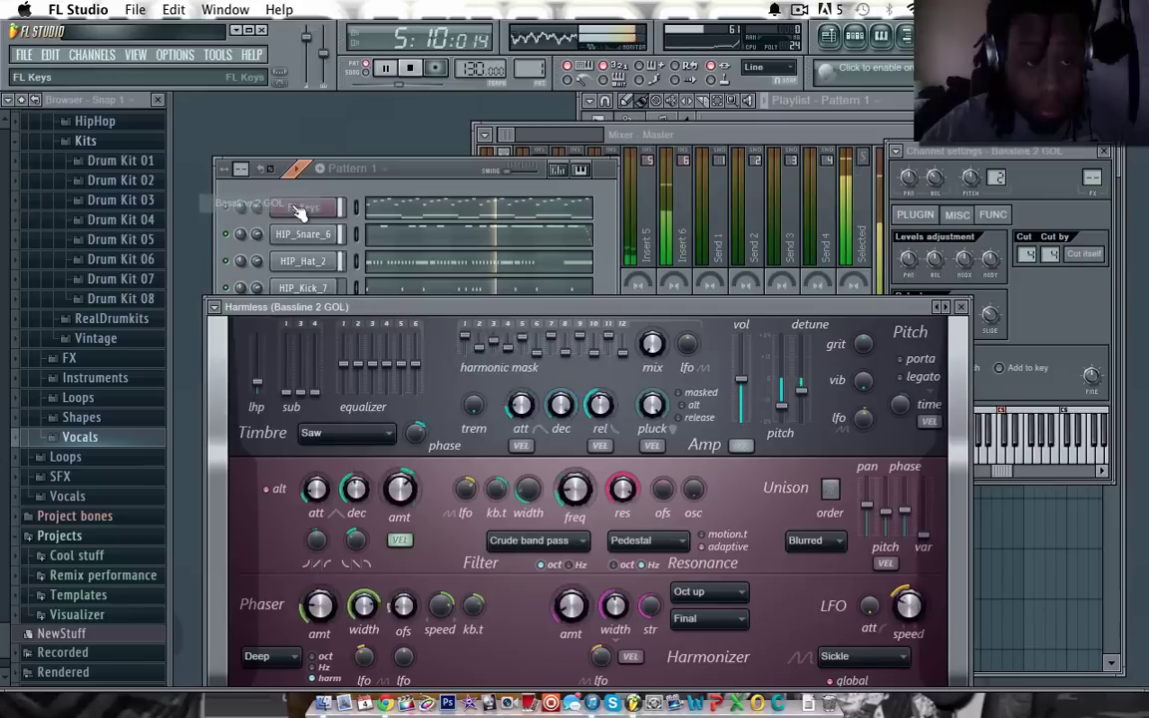
{"action": "left_click", "coordinate": [954, 312]}
{"action": "left_click", "coordinate": [952, 312]}
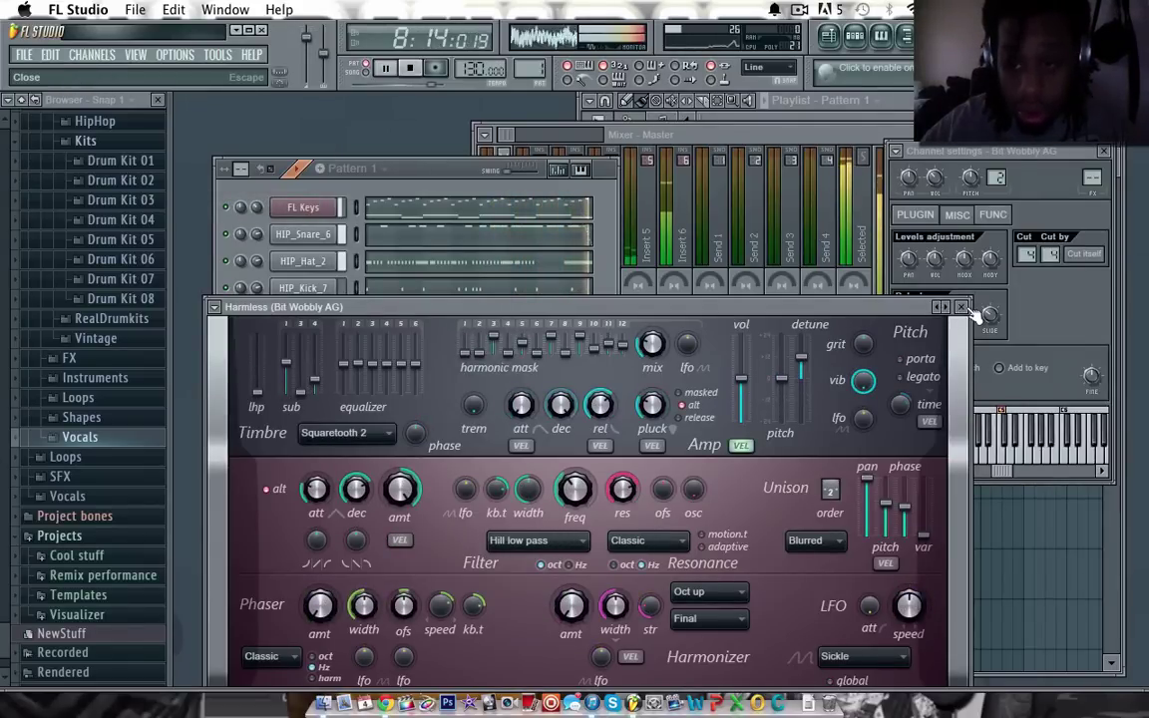
{"action": "left_click", "coordinate": [961, 307]}
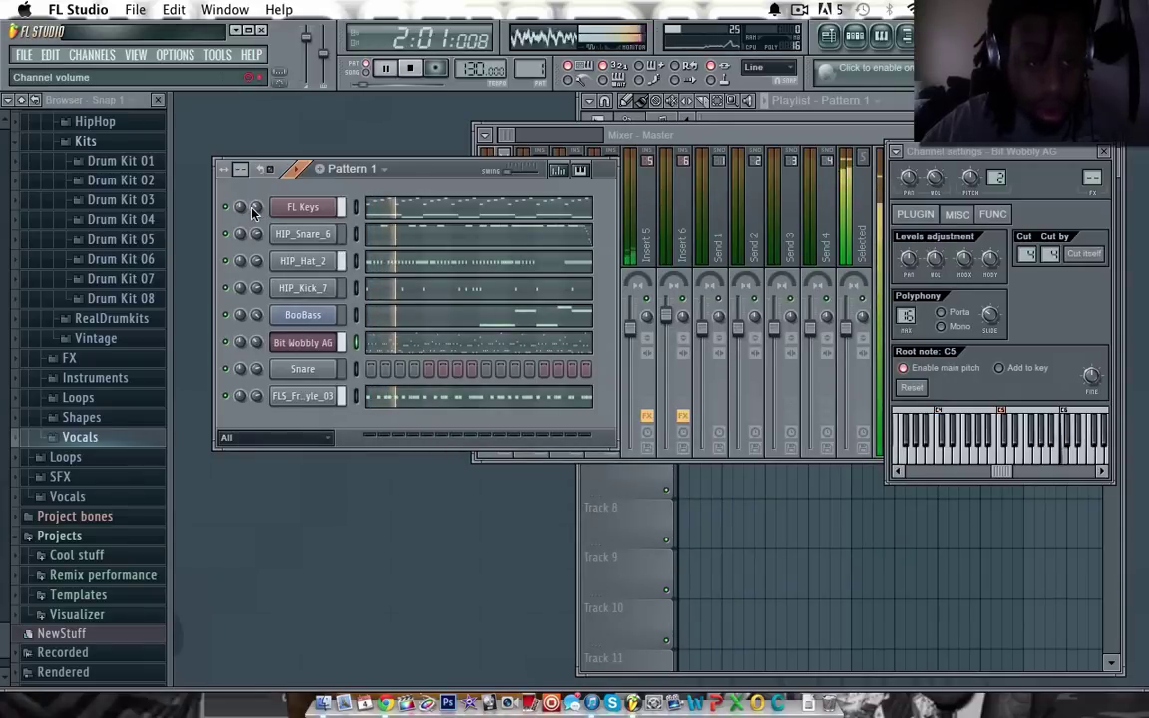
{"action": "left_click_drag", "start_coordinate": [255, 208], "coordinate": [256, 224]}
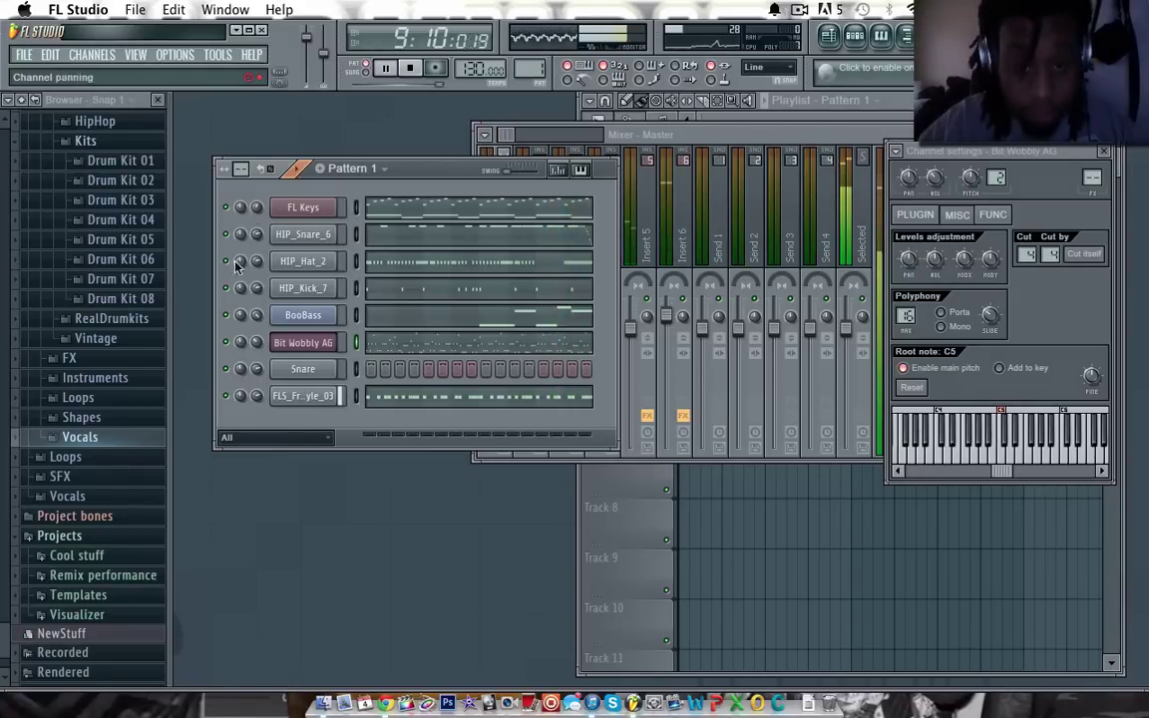
Step: Review all HIP_Snare_6 notes across the eight bars in the piano roll while the pattern plays
{"action": "left_click", "coordinate": [389, 241]}
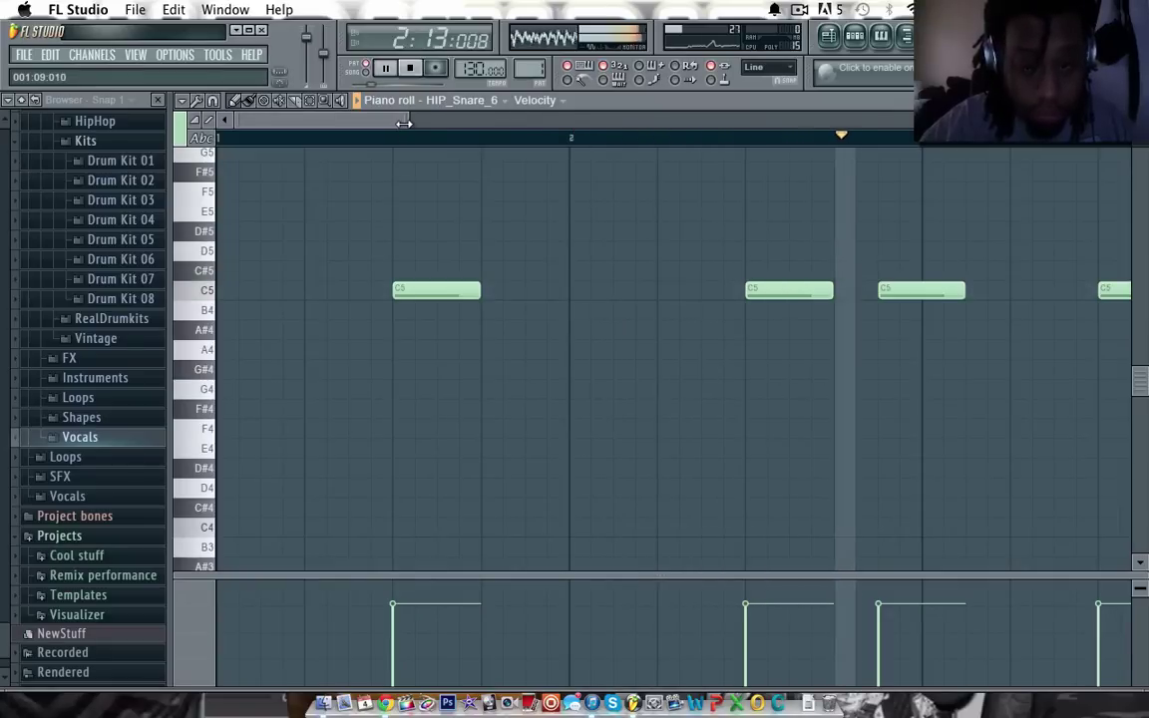
{"action": "scroll", "coordinate": [812, 131], "scroll_direction": "down", "scroll_amount": 3}
{"action": "scroll", "coordinate": [812, 131], "scroll_direction": "down", "scroll_amount": 2}
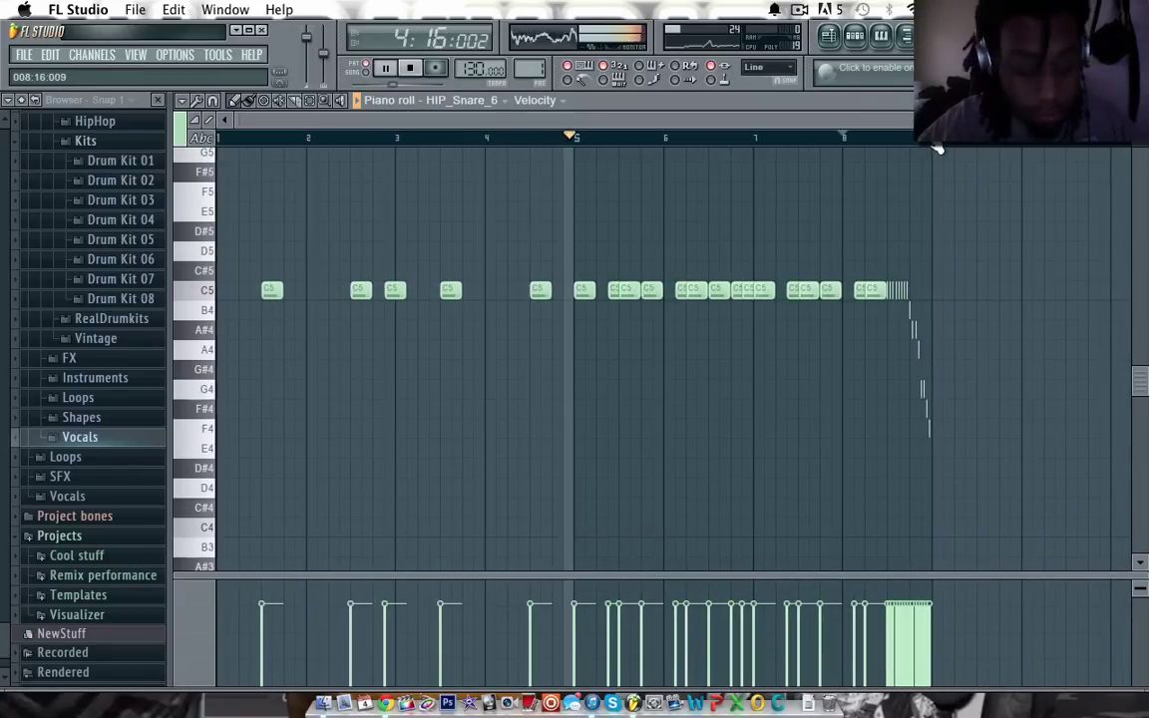
{"action": "key", "text": "ctrl+a"}
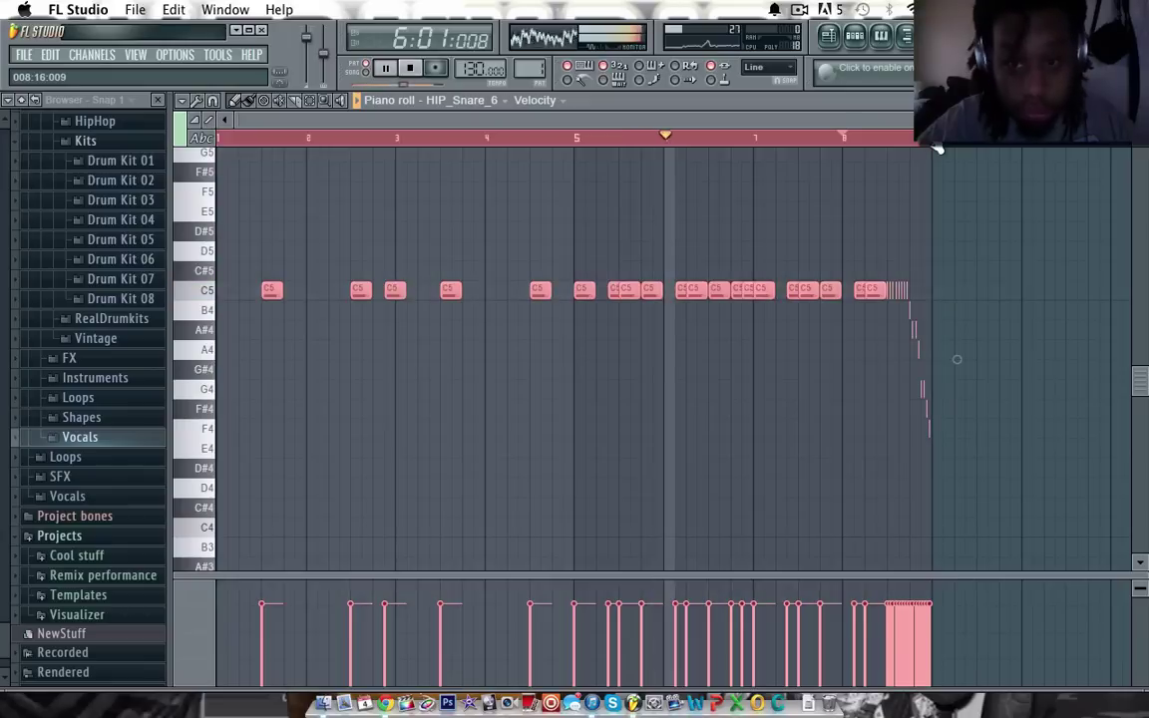
{"action": "scroll", "coordinate": [895, 257], "scroll_direction": "down", "scroll_amount": 4}
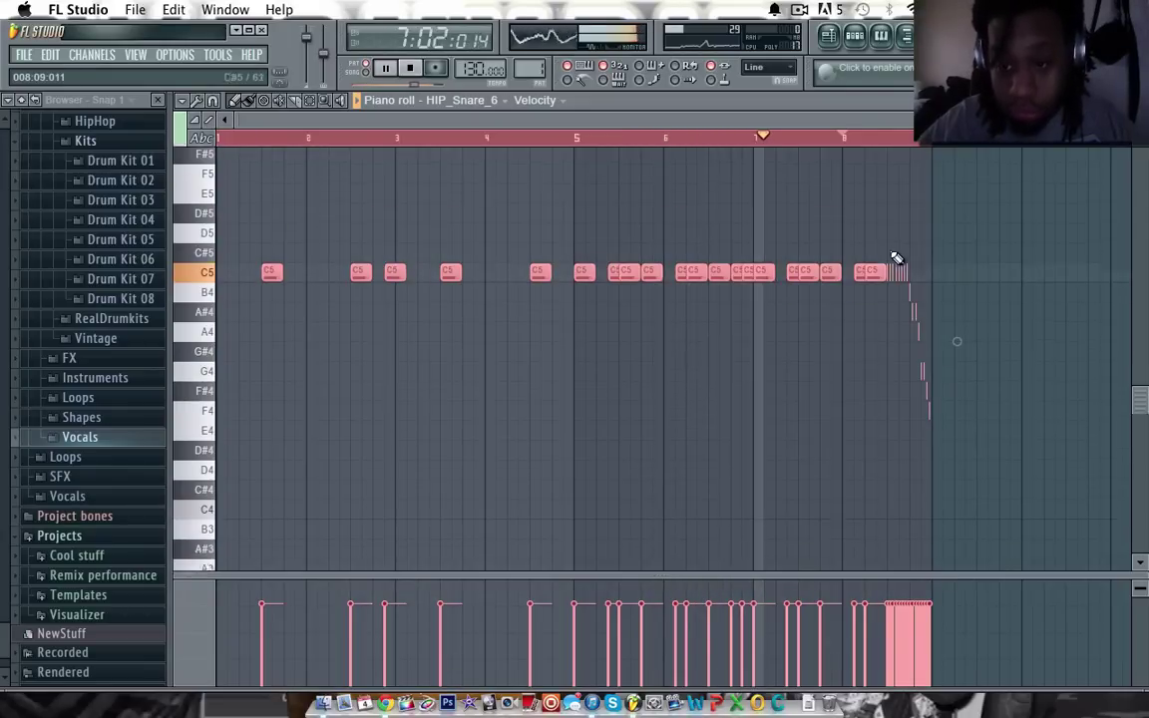
{"action": "scroll", "coordinate": [896, 258], "scroll_direction": "up", "scroll_amount": 5}
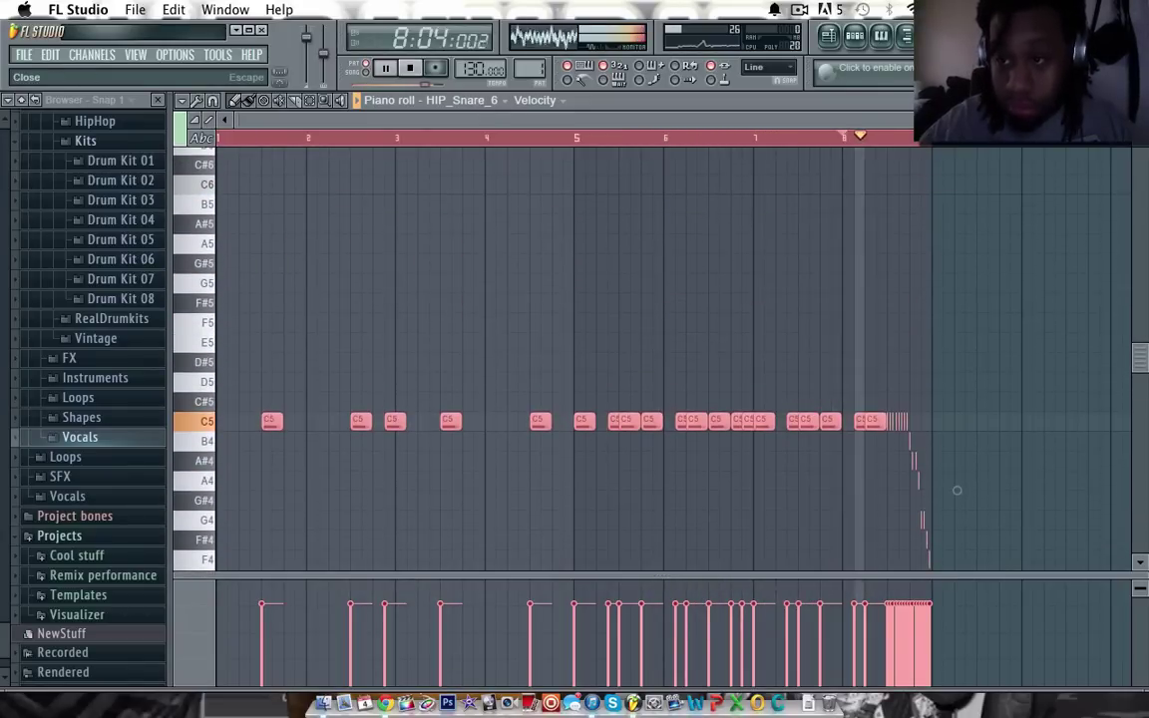
{"action": "left_click", "coordinate": [1139, 99]}
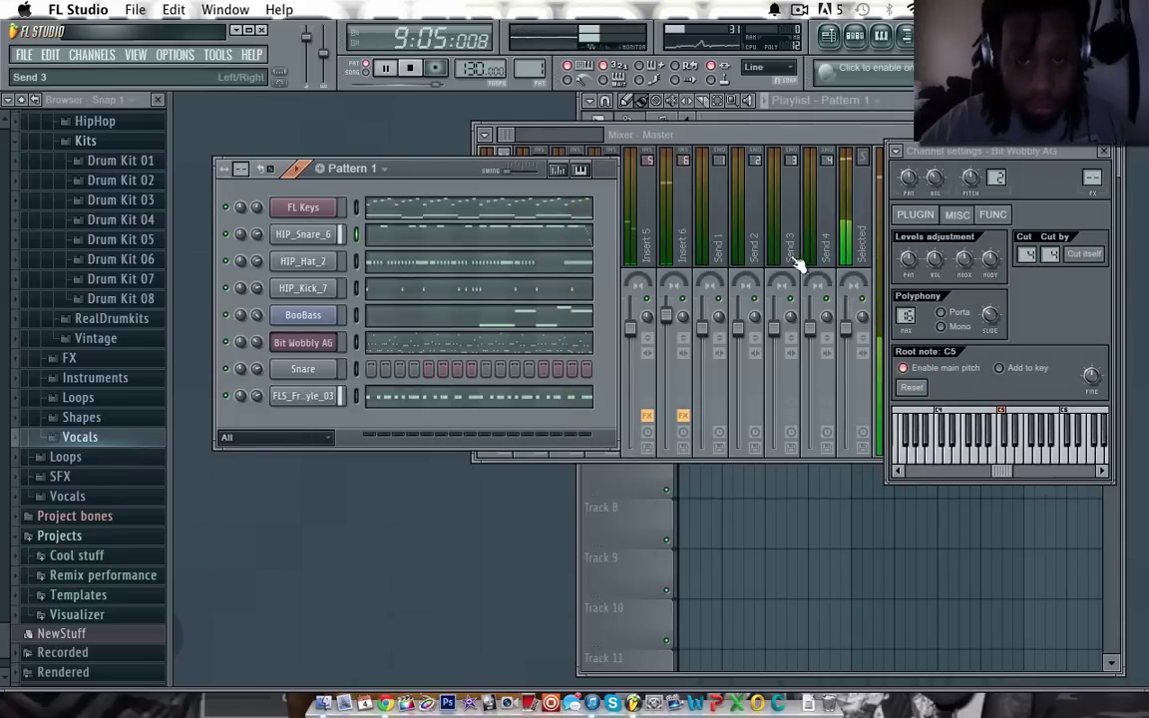
Step: Stop the pattern, solo the FL Keys channel and play its part alone
{"action": "mouse_move", "coordinate": [418, 175]}
{"action": "left_mouse_down"}
{"action": "mouse_move", "coordinate": [538, 497]}
{"action": "mouse_move", "coordinate": [406, 178]}
{"action": "left_mouse_up"}
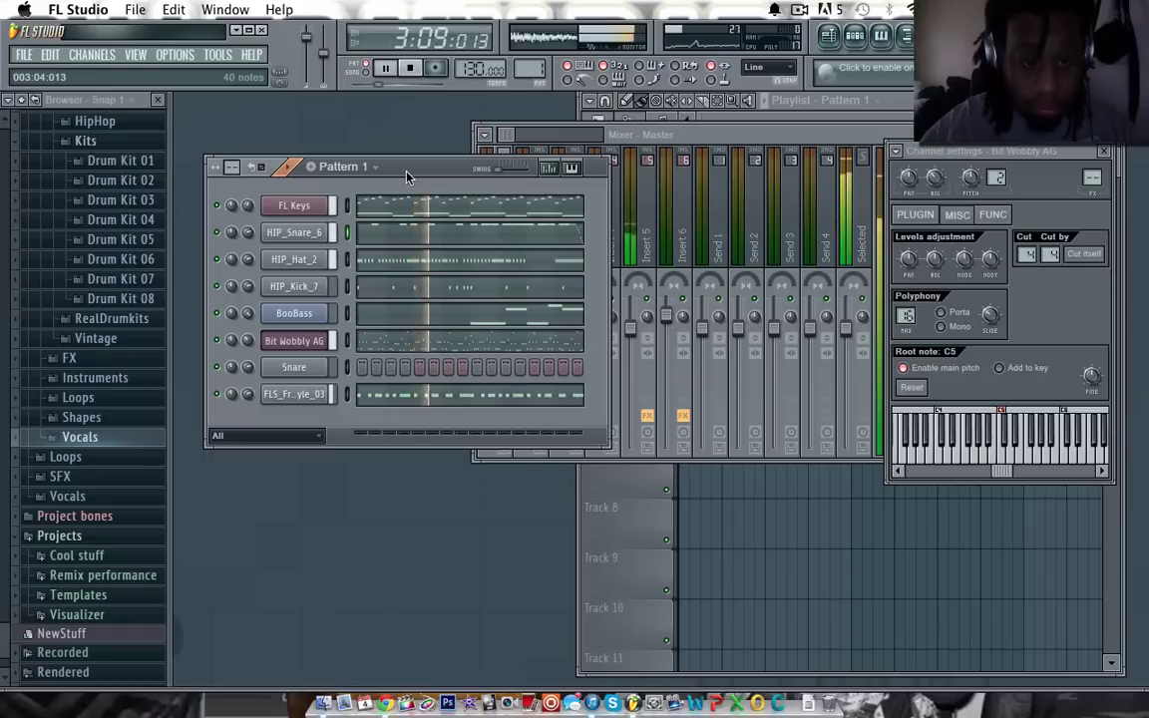
{"action": "left_click", "coordinate": [411, 70]}
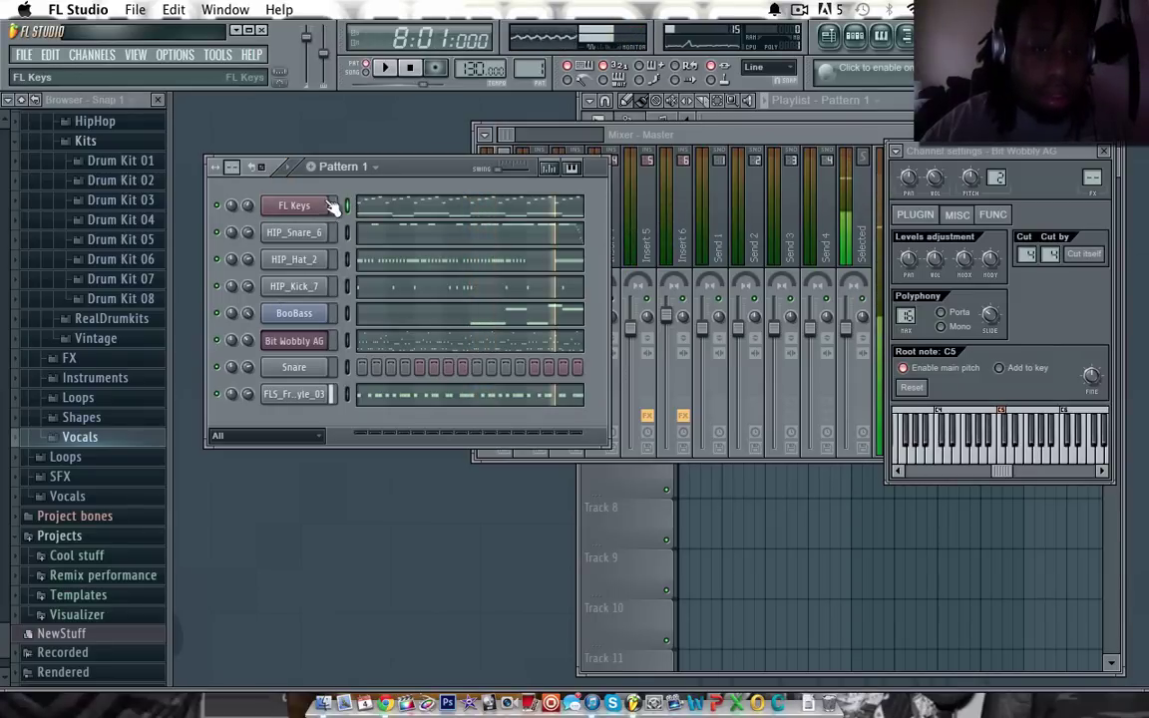
{"action": "right_click", "coordinate": [218, 204]}
{"action": "left_click", "coordinate": [226, 212]}
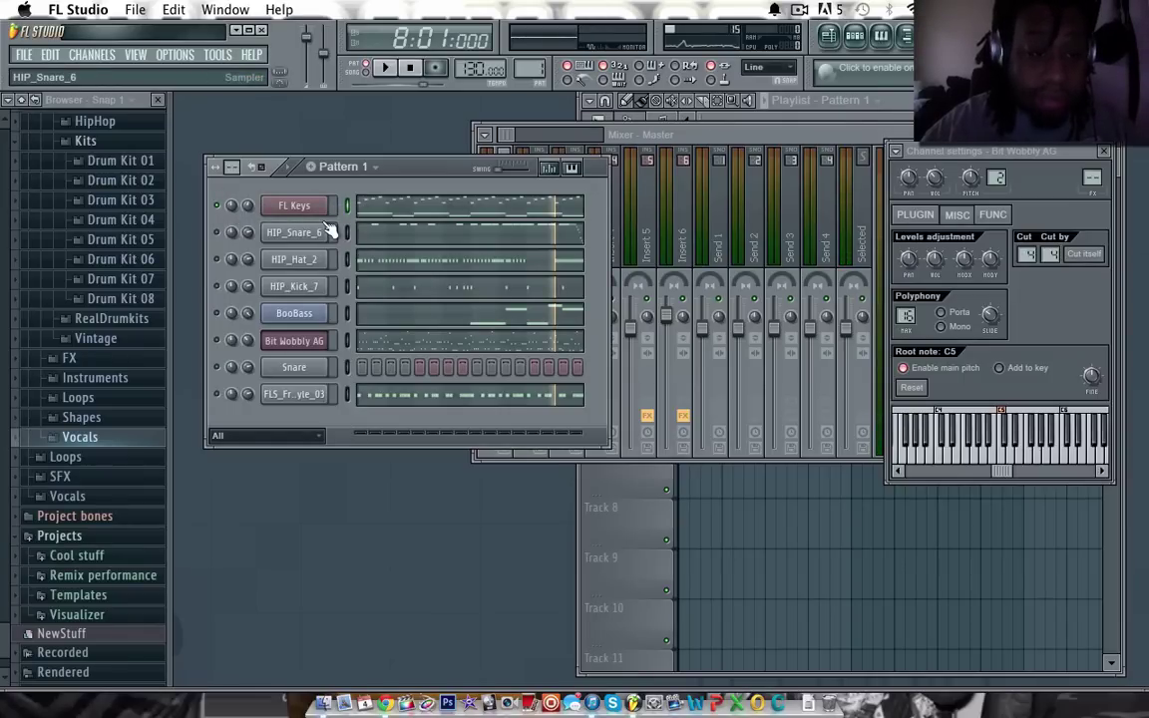
{"action": "key", "text": "space"}
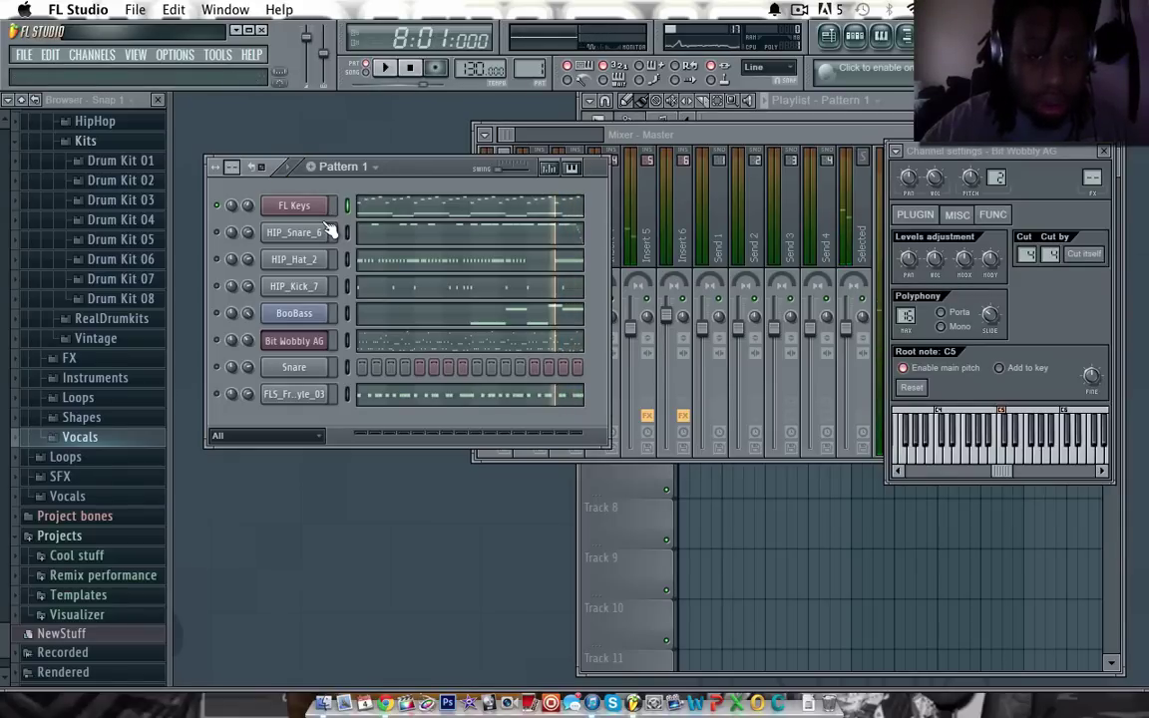
Step: Audition the pattern while unmuting the HIP_Snare_6, HIP_Hat_2, HIP_Kick_7 and BooBass channels one after another
{"action": "key", "text": "space"}
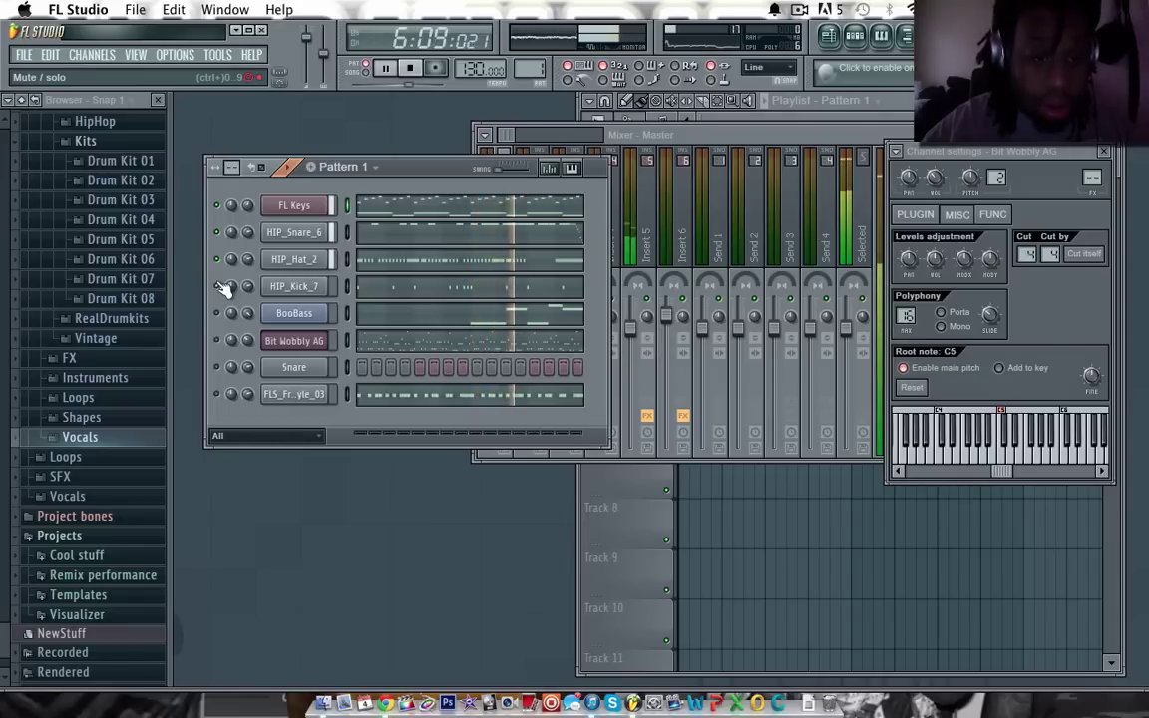
{"action": "key", "text": "space"}
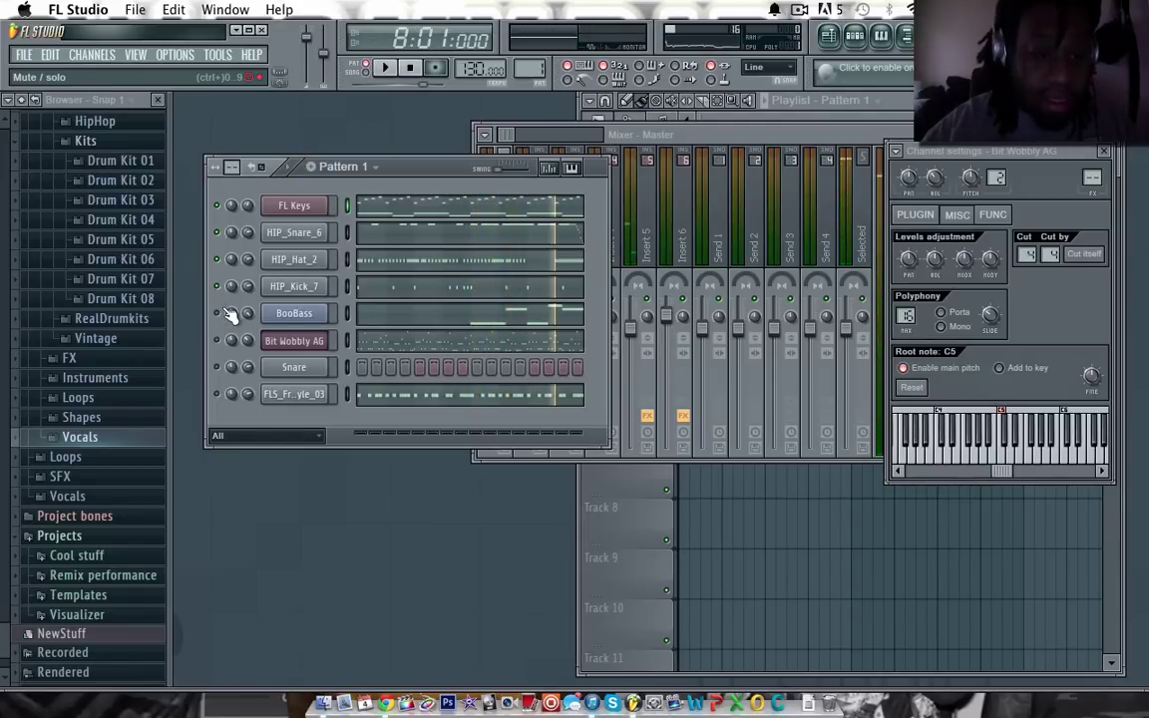
{"action": "key", "text": "space"}
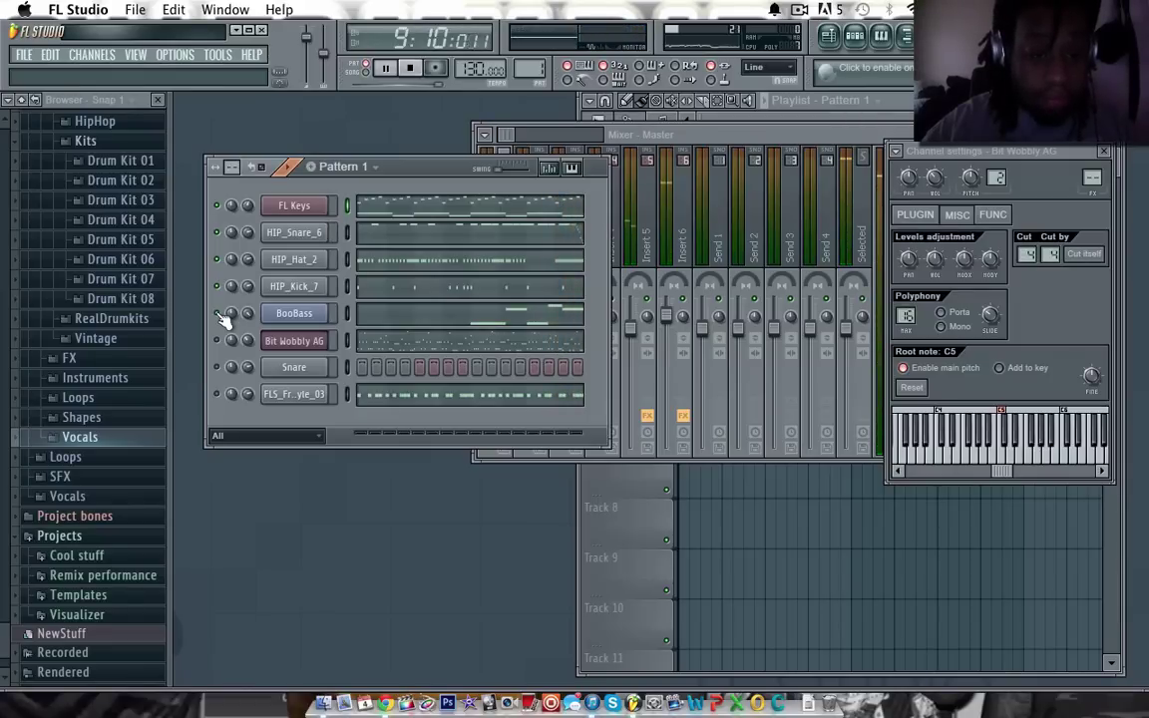
{"action": "key", "text": "space"}
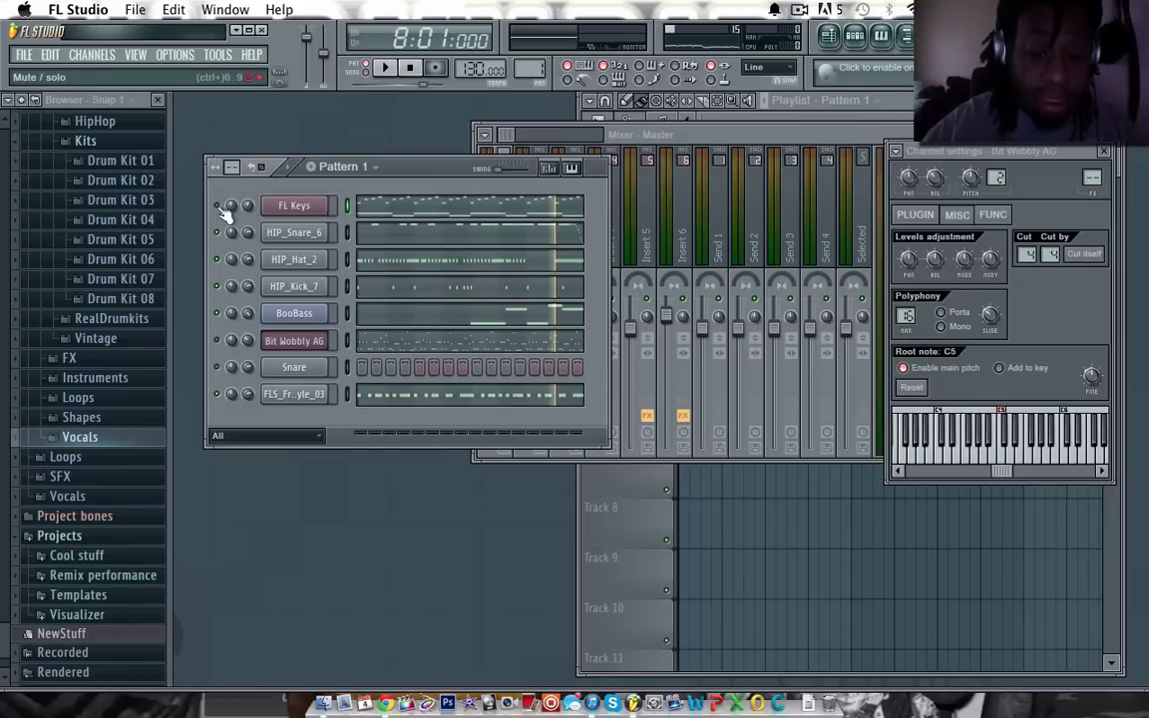
Step: Play the pattern with FL Keys muted and the vocals on, and play it again with every channel unmuted
{"action": "key", "text": "space"}
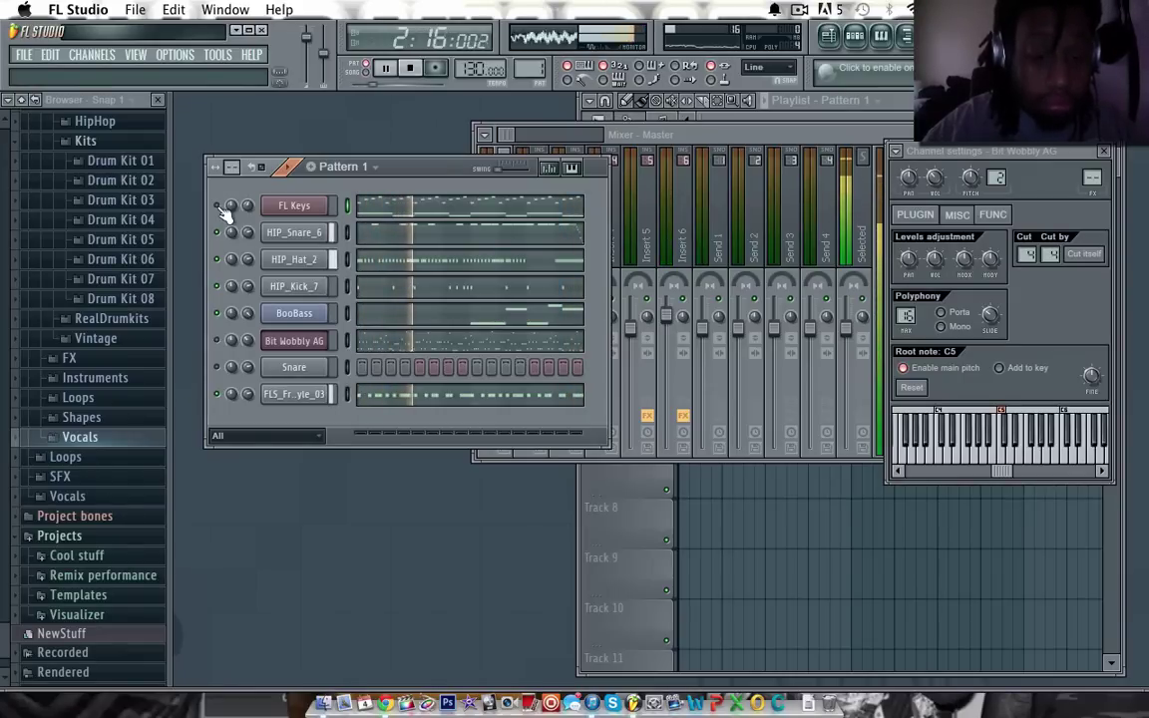
{"action": "key", "text": "space"}
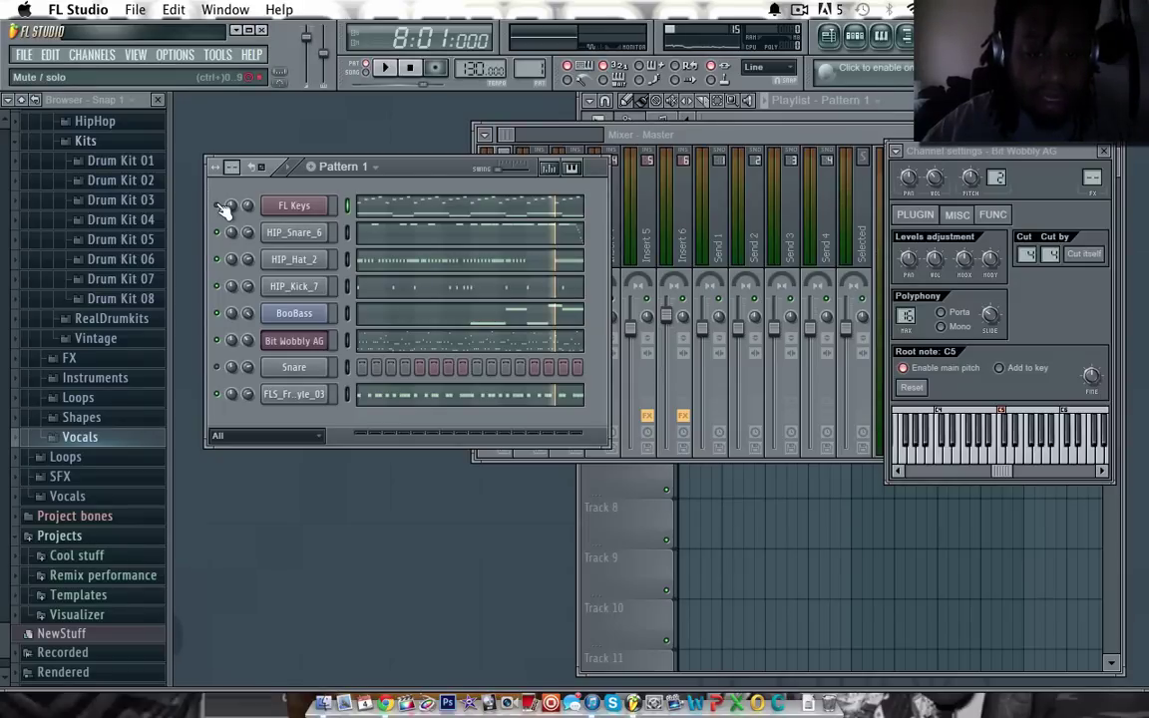
{"action": "key", "text": "space"}
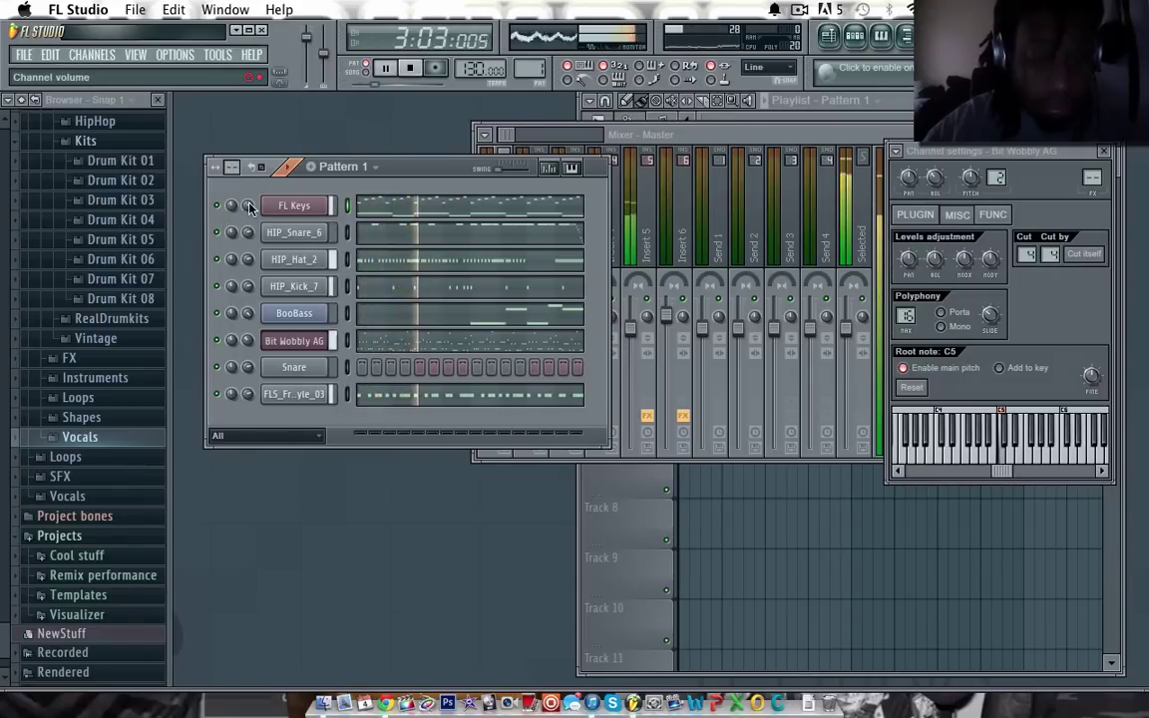
{"action": "key", "text": "space"}
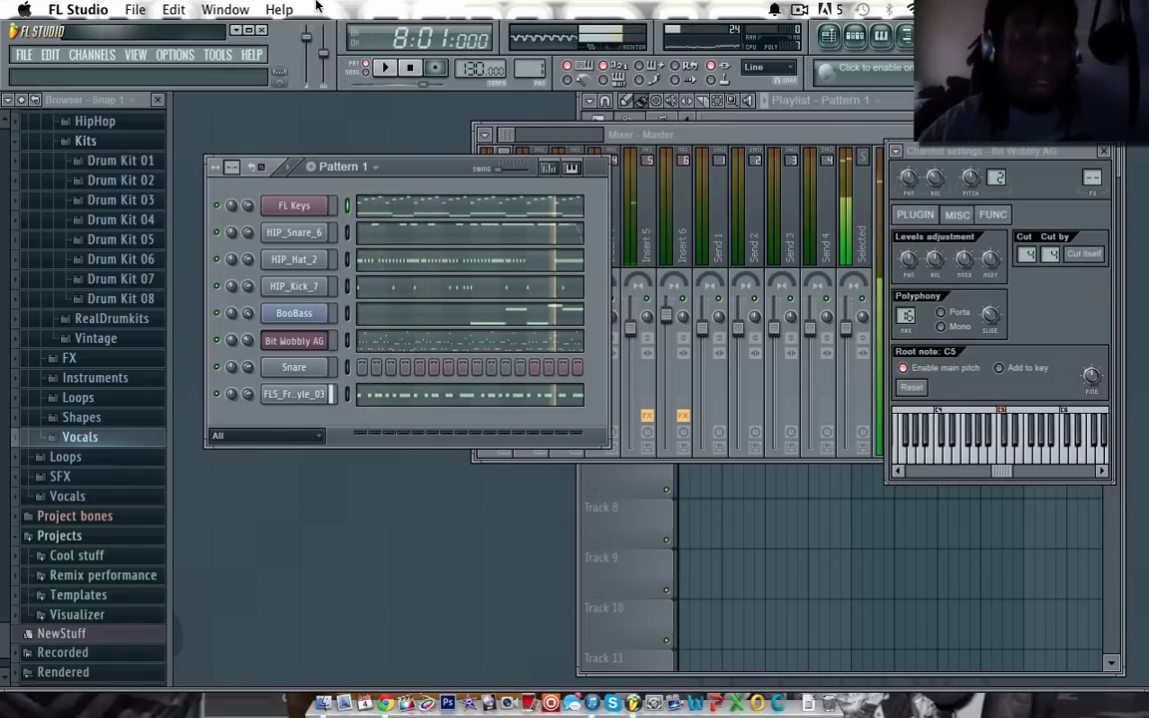